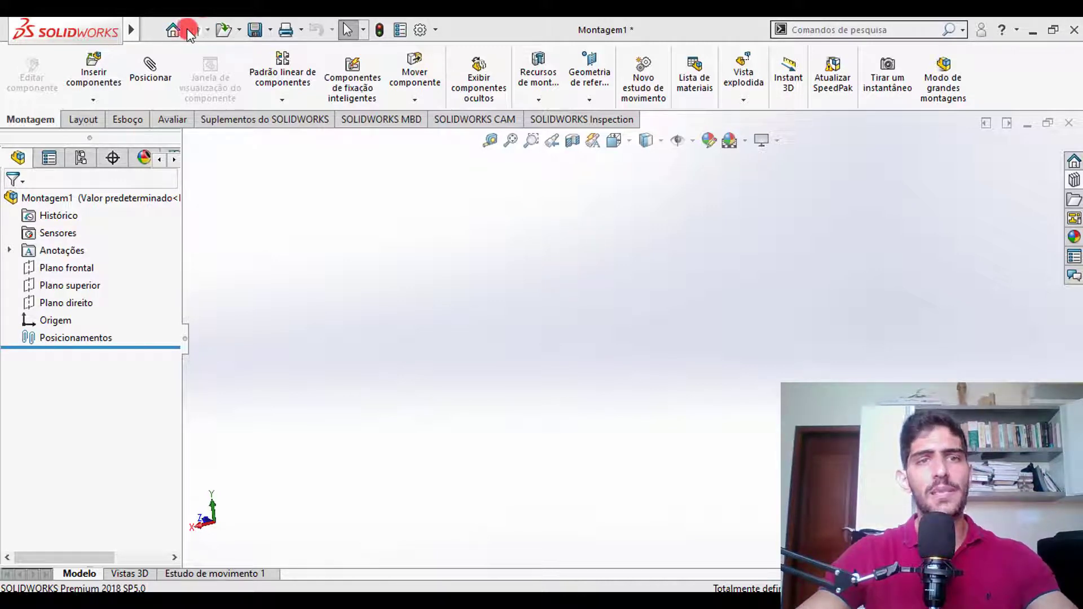
mouse_move(130, 29)
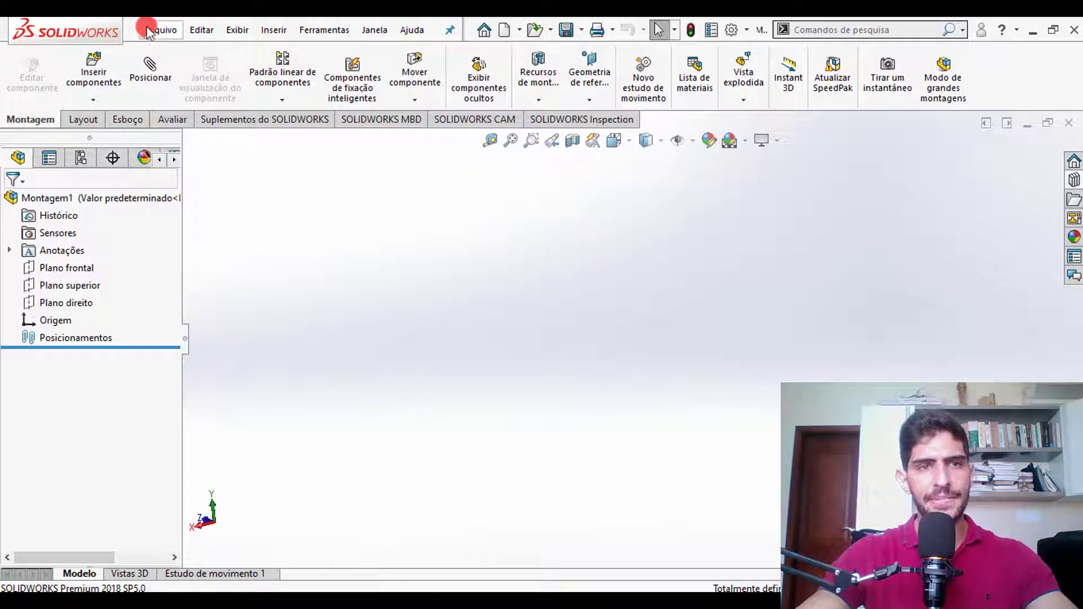
left_click(168, 30)
left_click(169, 54)
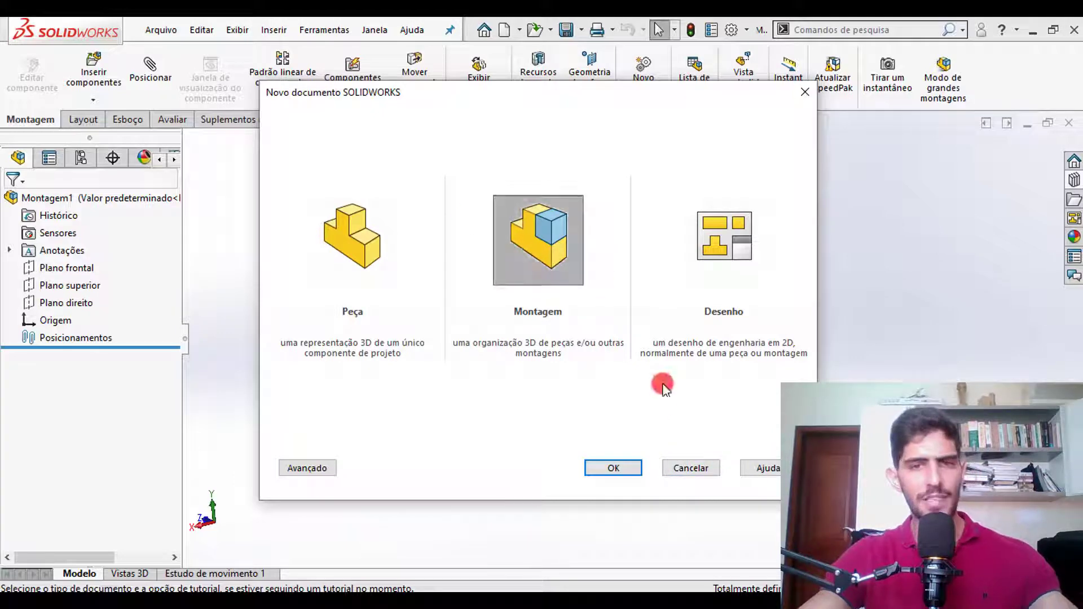
left_click(685, 466)
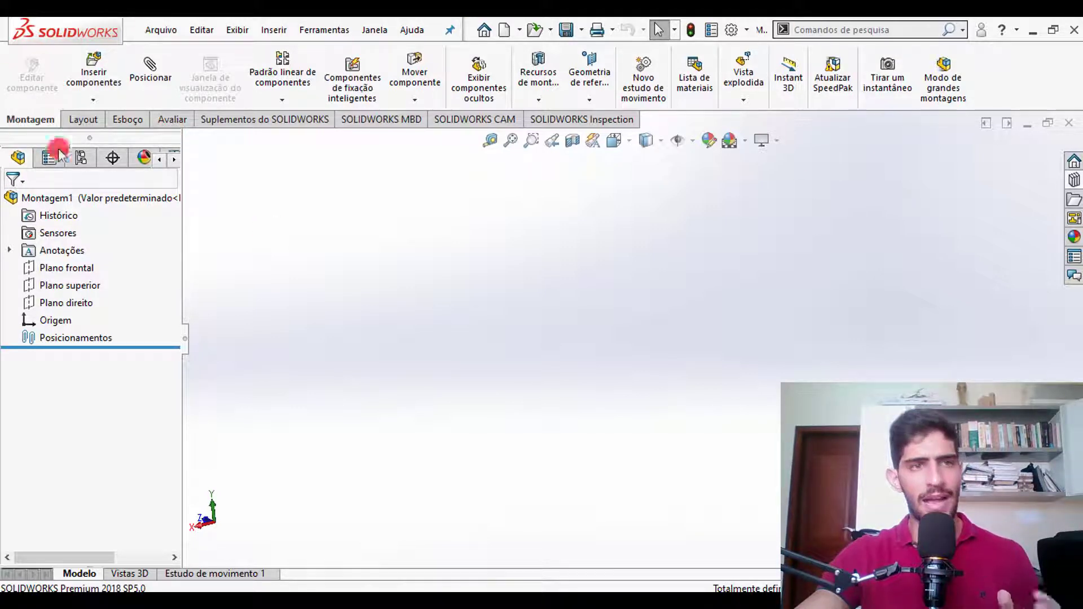
left_click(84, 119)
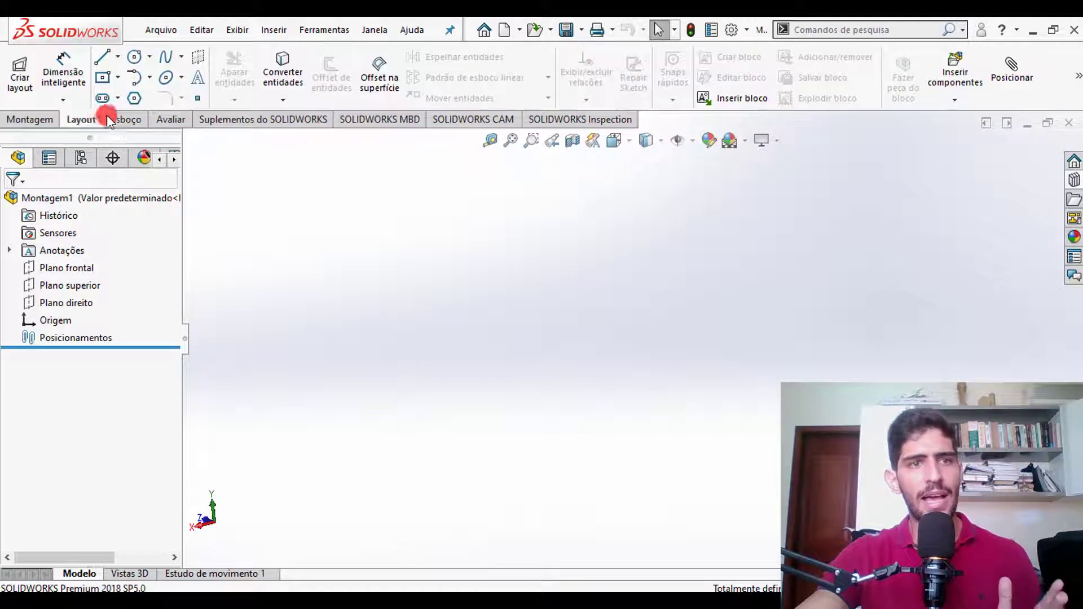
left_click(140, 120)
left_click(164, 118)
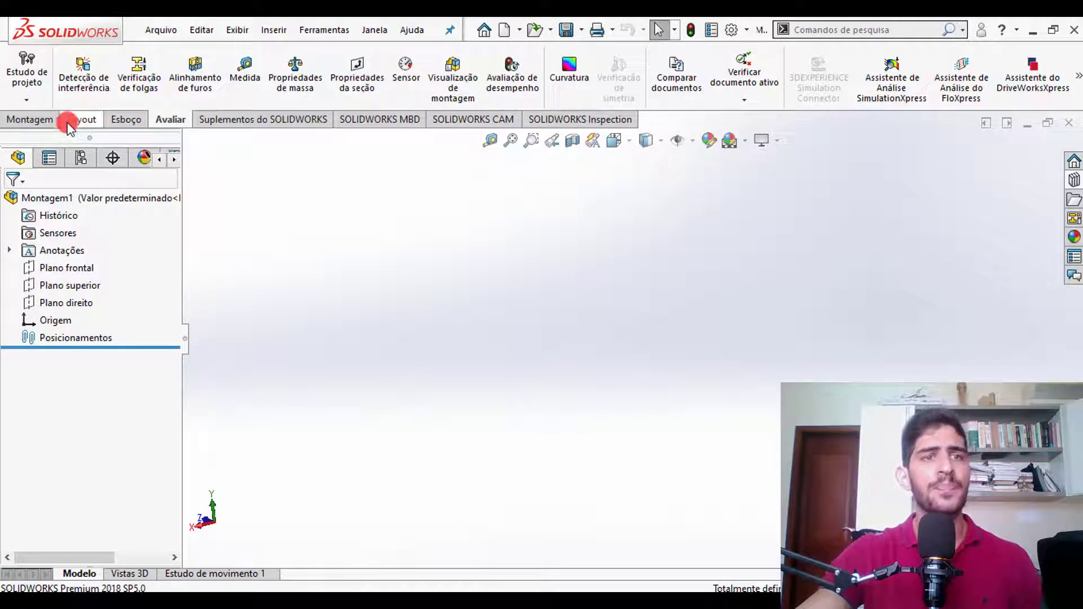
left_click(37, 120)
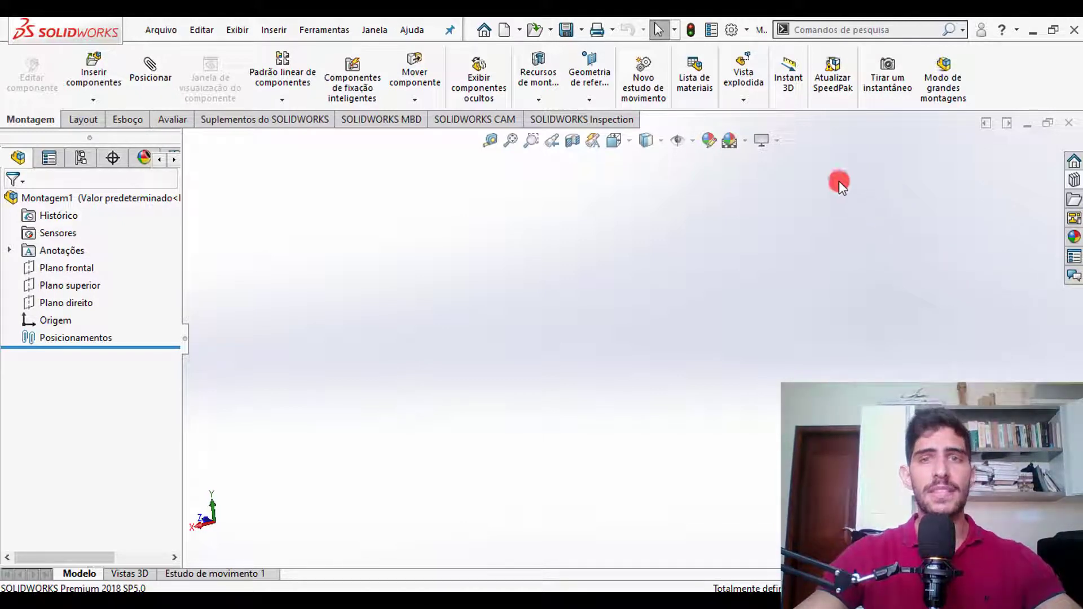
- Enable the SOLIDWORKS Toolbox Library add-in for the current session and at startup
left_click(748, 30)
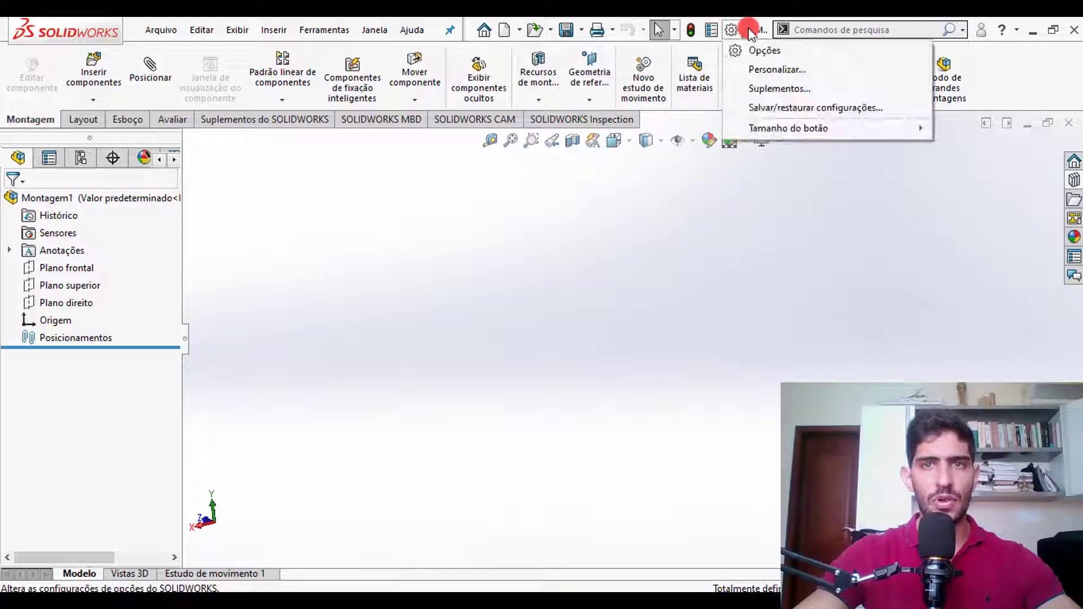
left_click(770, 89)
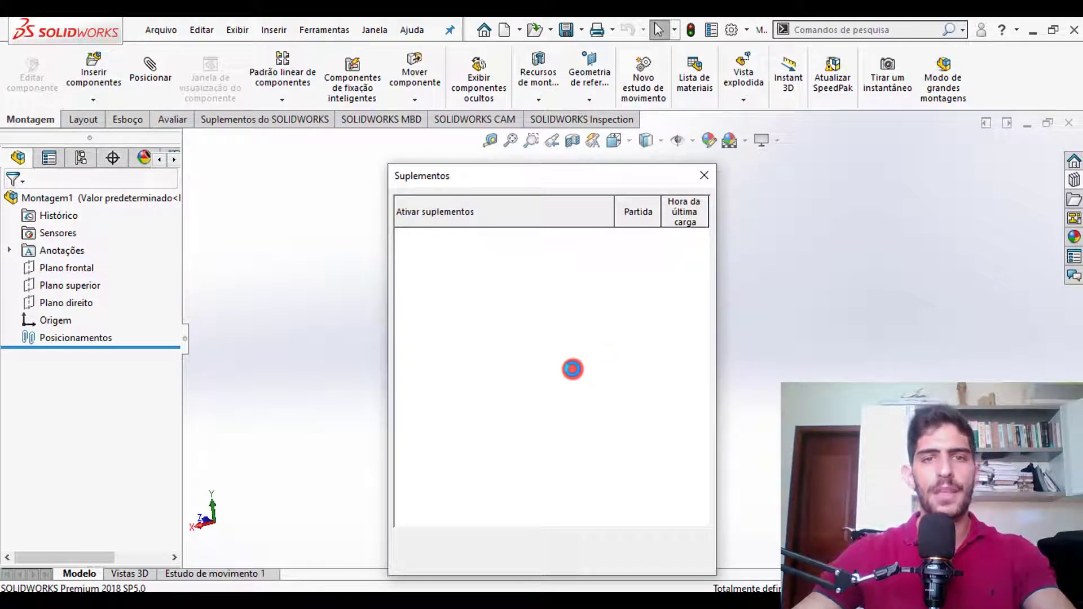
left_click(403, 379)
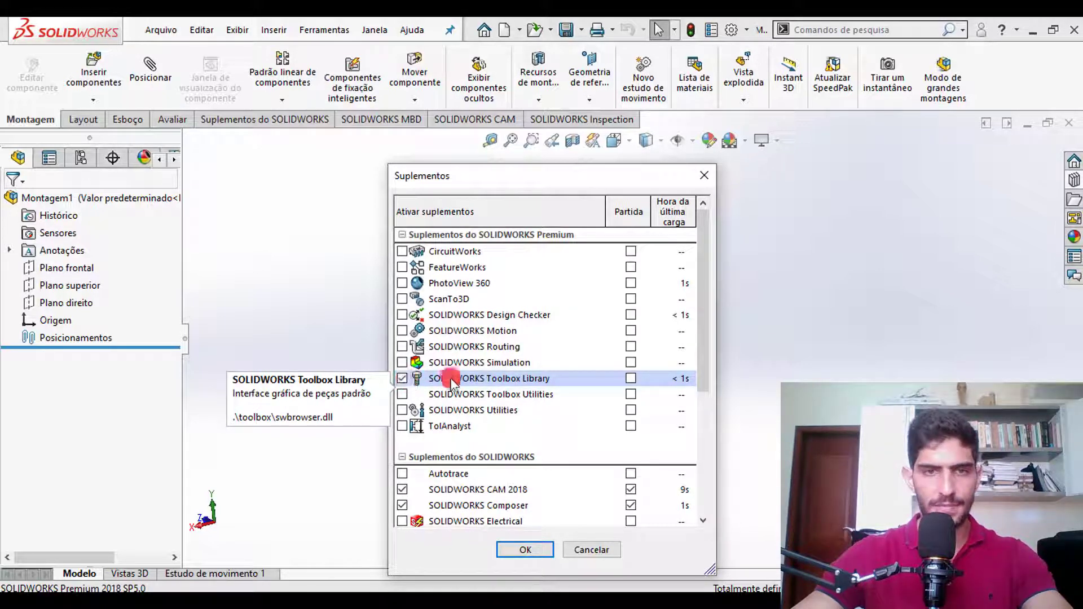
left_click(403, 378)
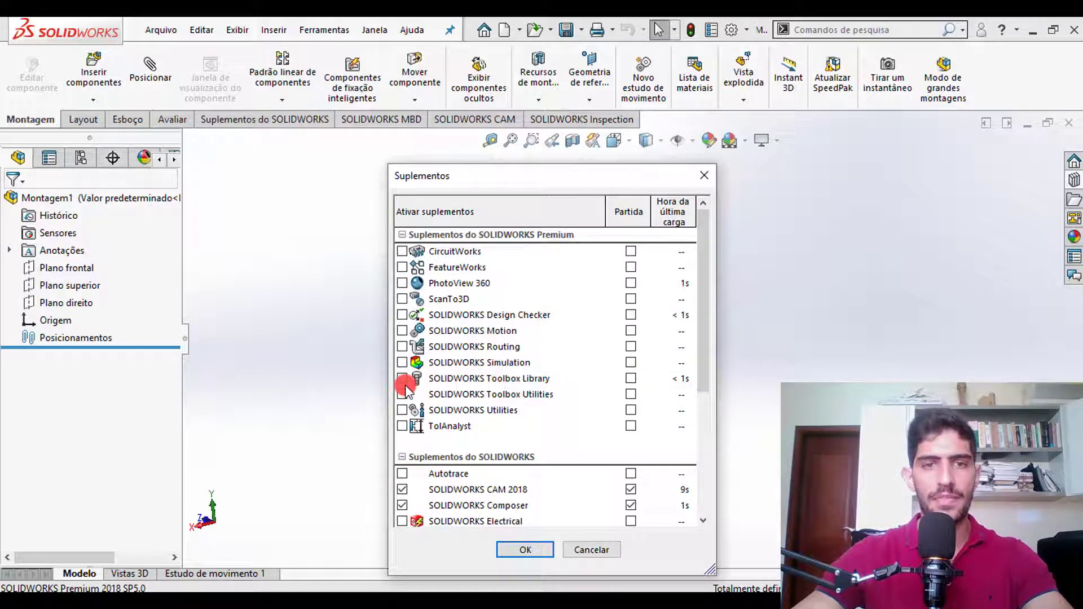
left_click(403, 379)
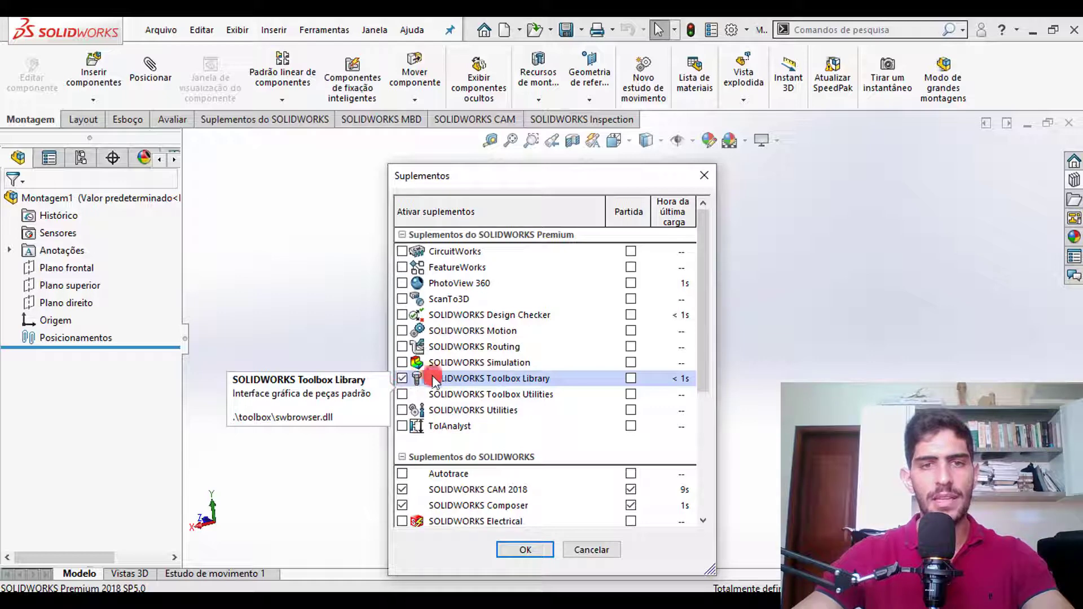
left_click(632, 379)
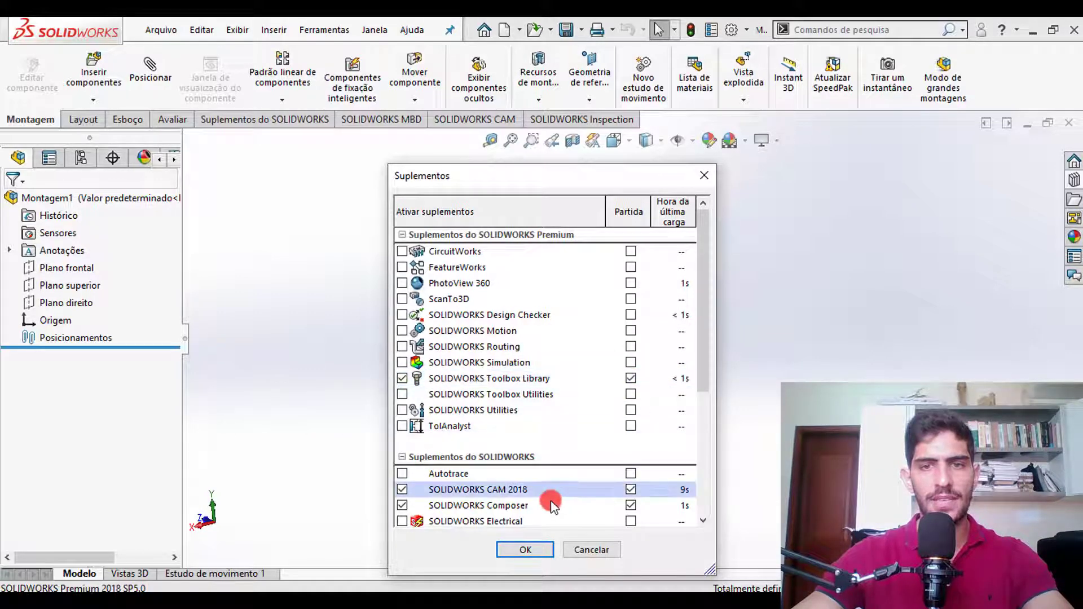
left_click(531, 550)
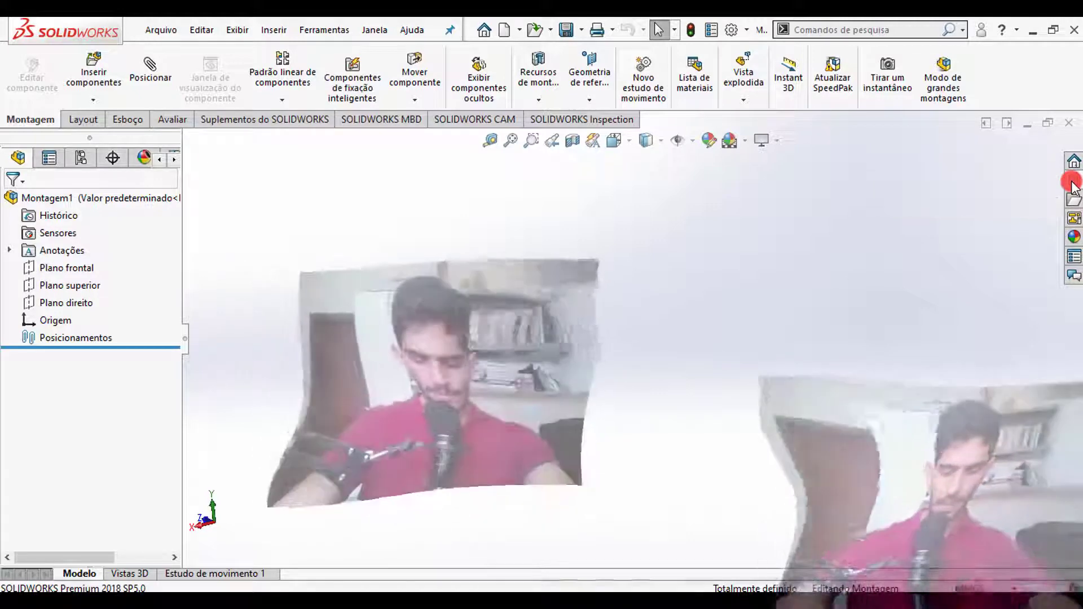
- Open the design library and collapse its Toolbox and Design Library folders
left_click(1072, 184)
scroll(728, 271, "up", 10)
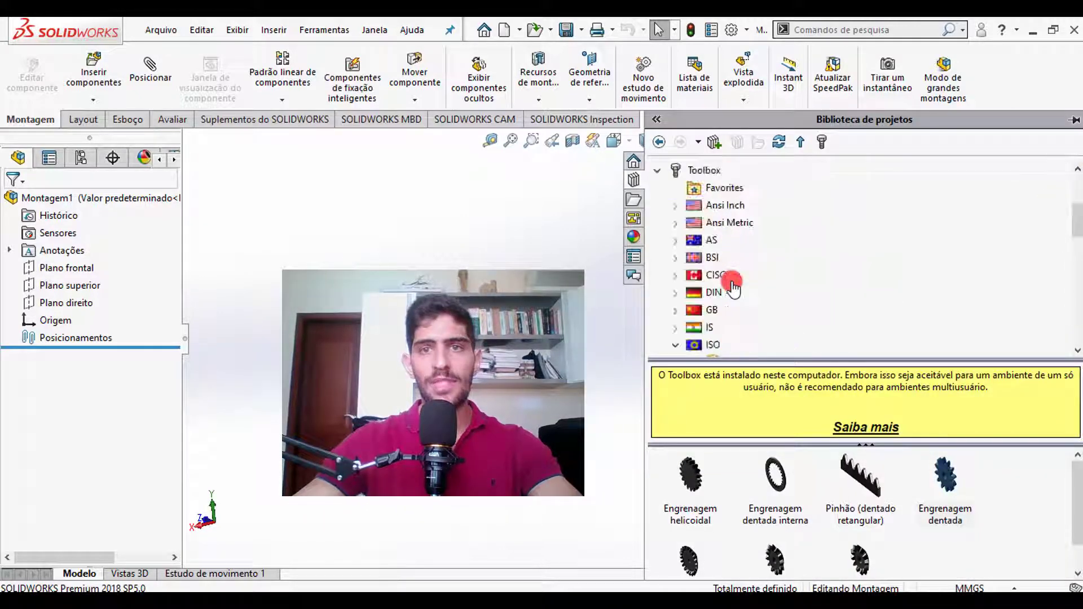
scroll(722, 262, "down", 2)
left_click(657, 230)
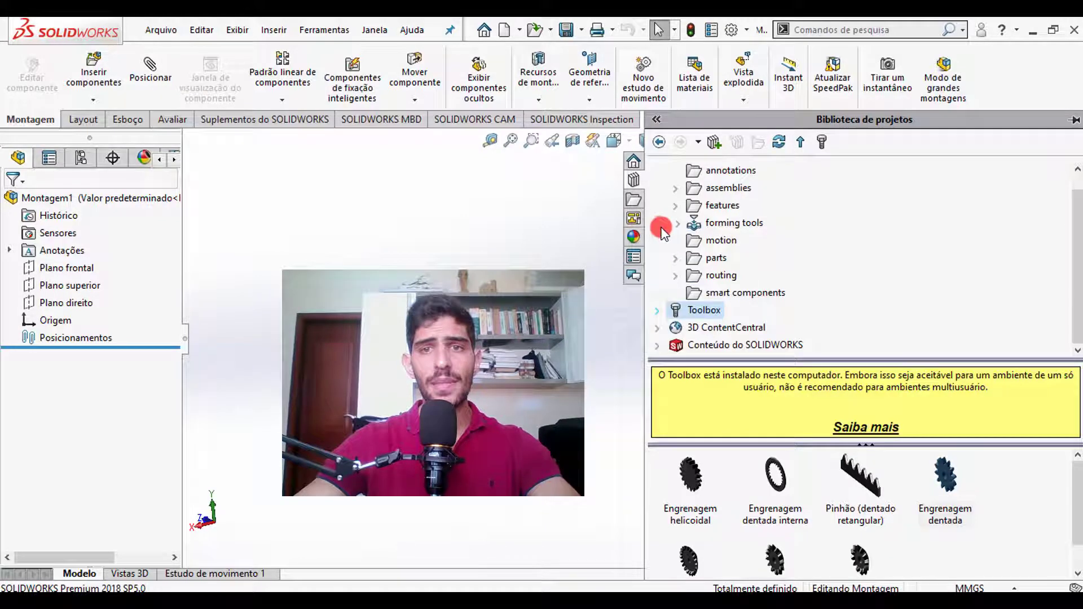
left_click(657, 170)
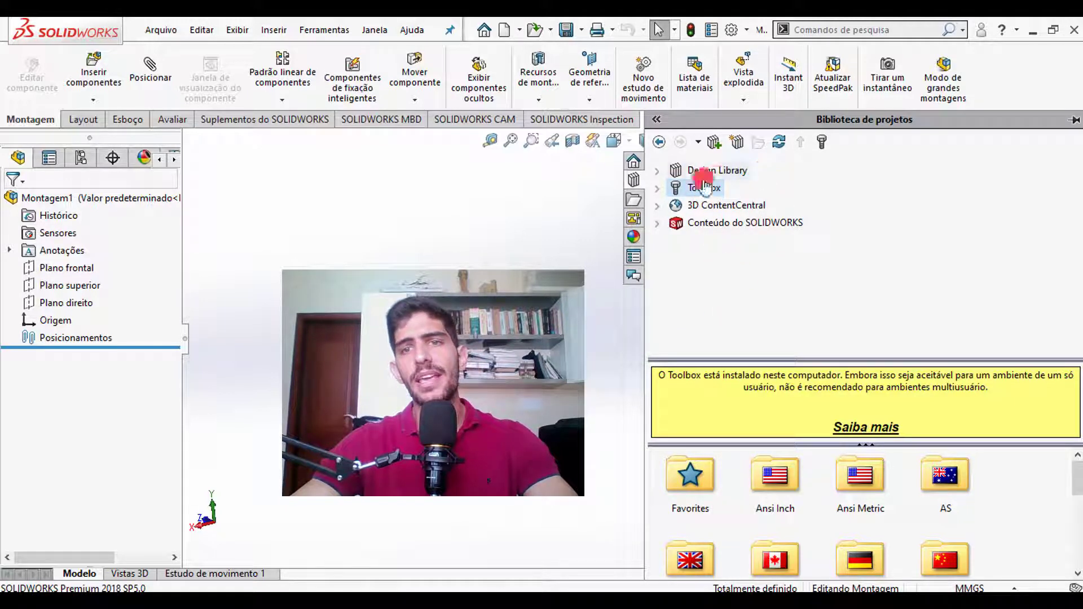
- Examine the Design Library folders, including the routing subfolders, and collapse them again
left_click(658, 174)
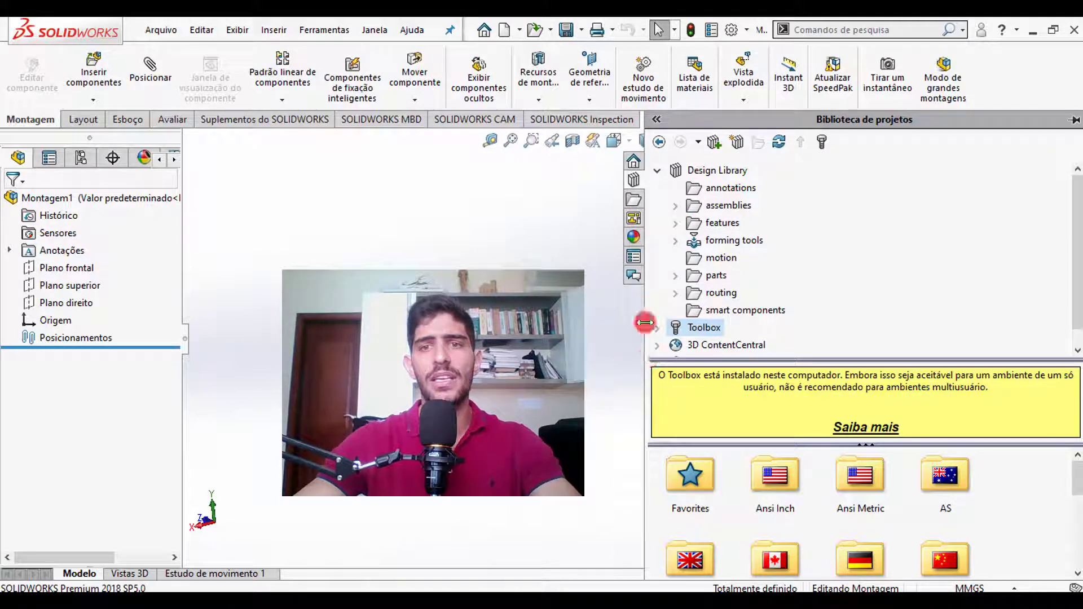
left_click(677, 293)
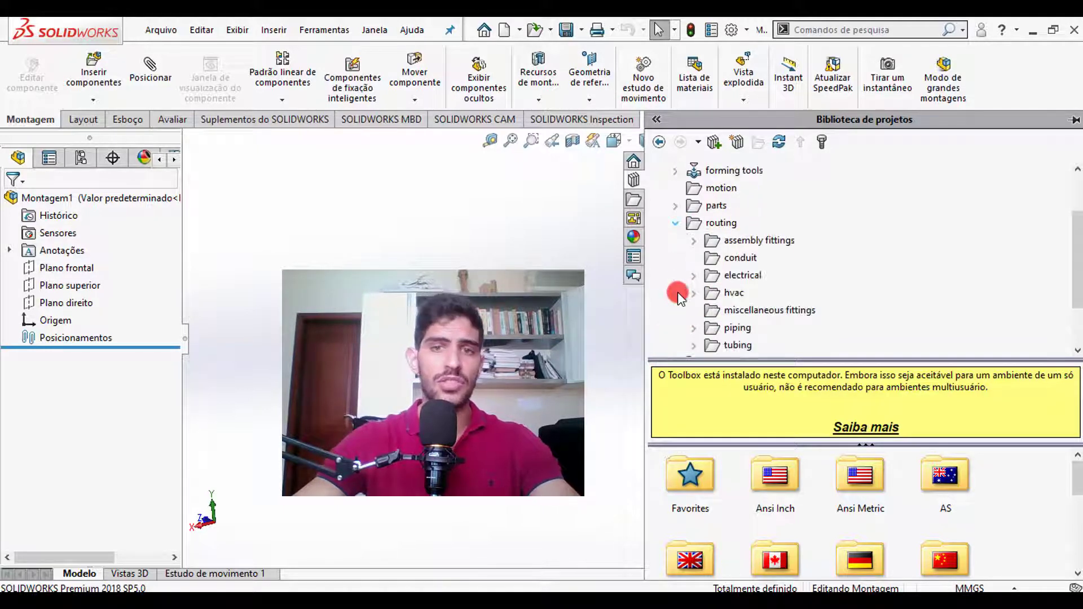
left_click(675, 225)
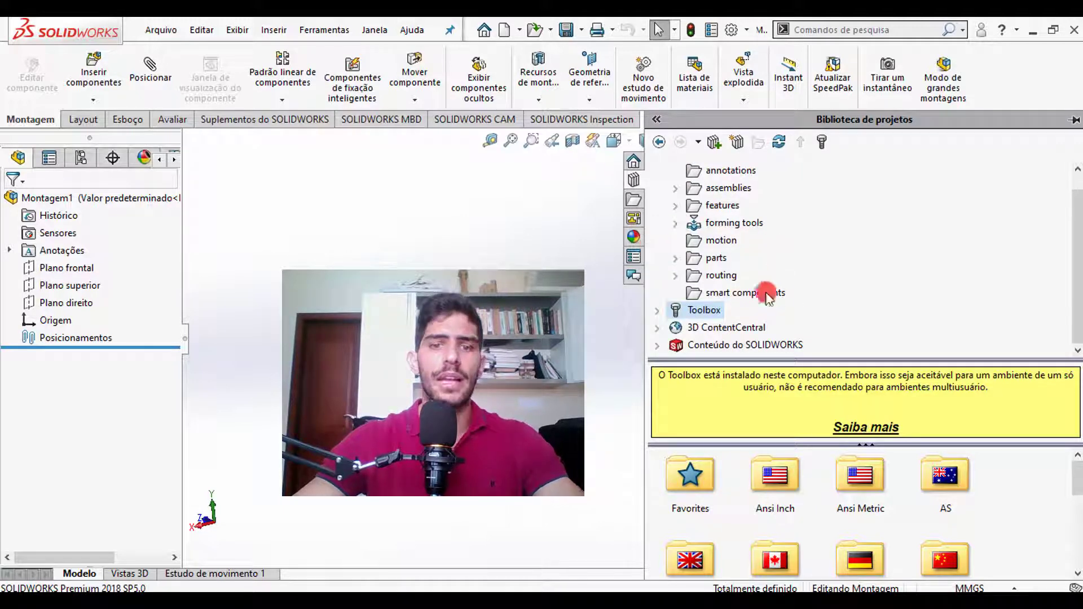
scroll(728, 209, "up", 1)
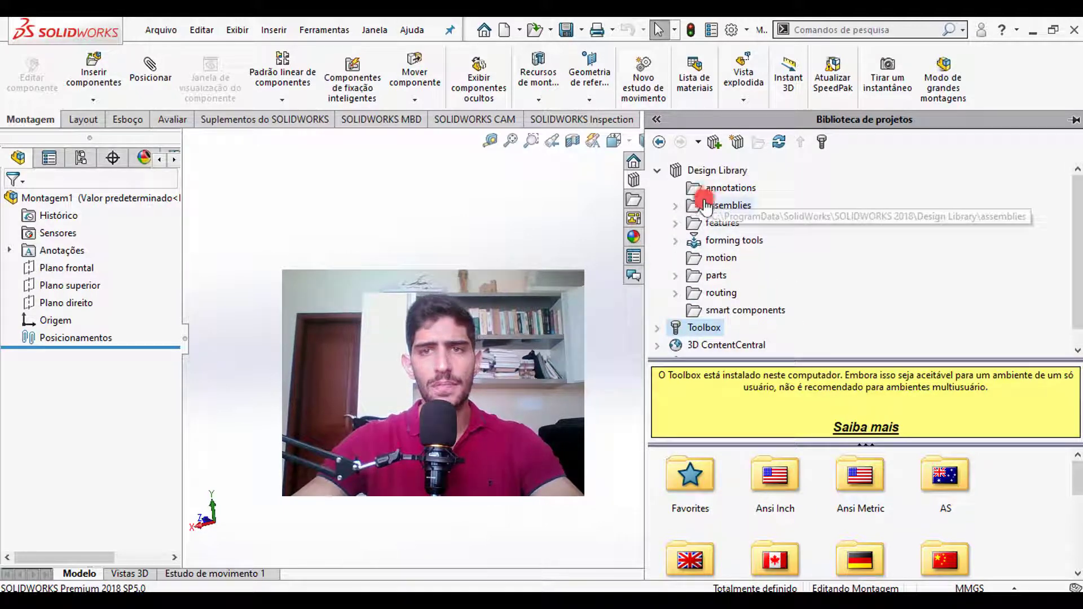
left_click(657, 170)
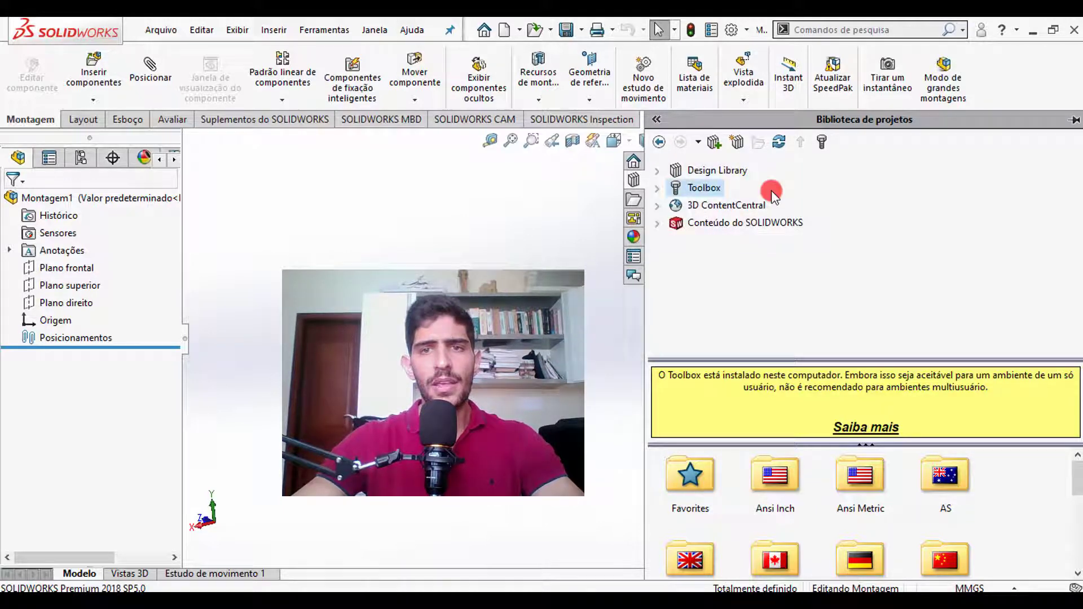
- Expand the Toolbox, collapse its ISO folder and look through the list of available standards
left_click(659, 190)
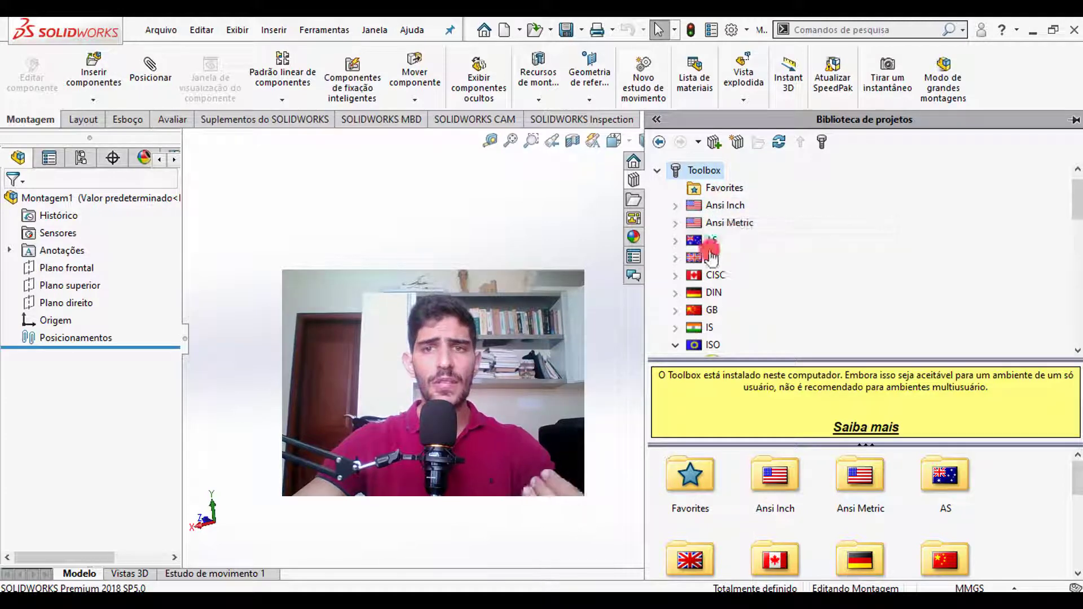
scroll(697, 192, "down", 1)
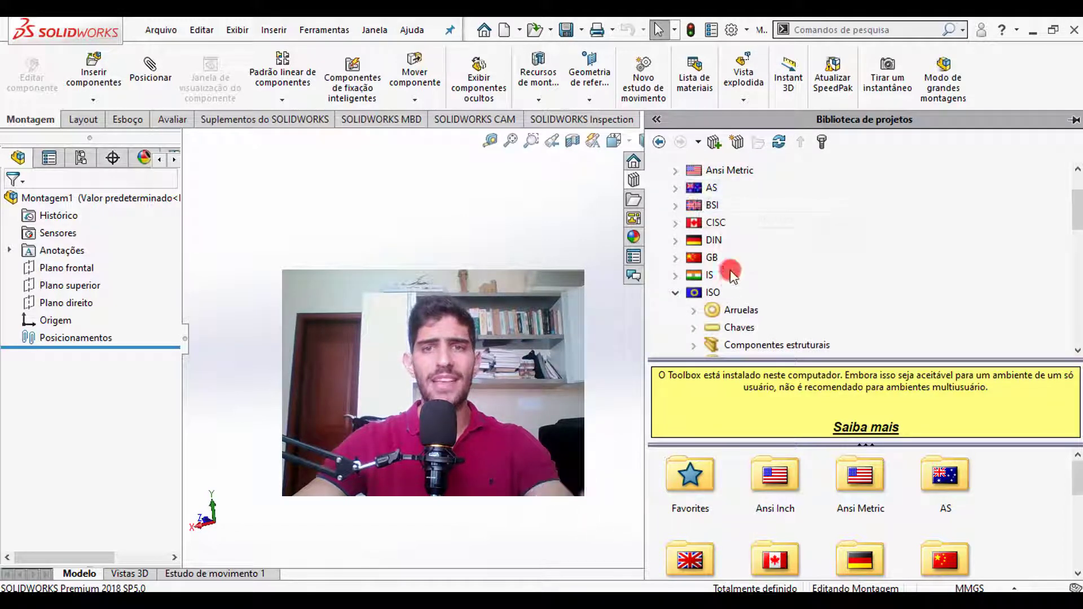
left_click(676, 292)
scroll(686, 280, "down", 3)
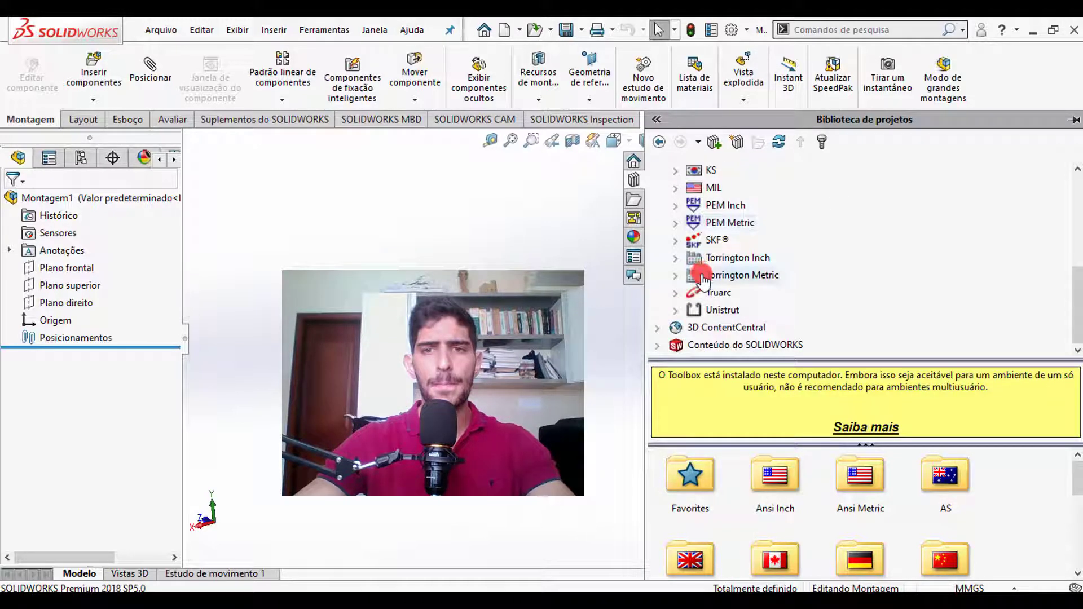
scroll(700, 271, "up", 5)
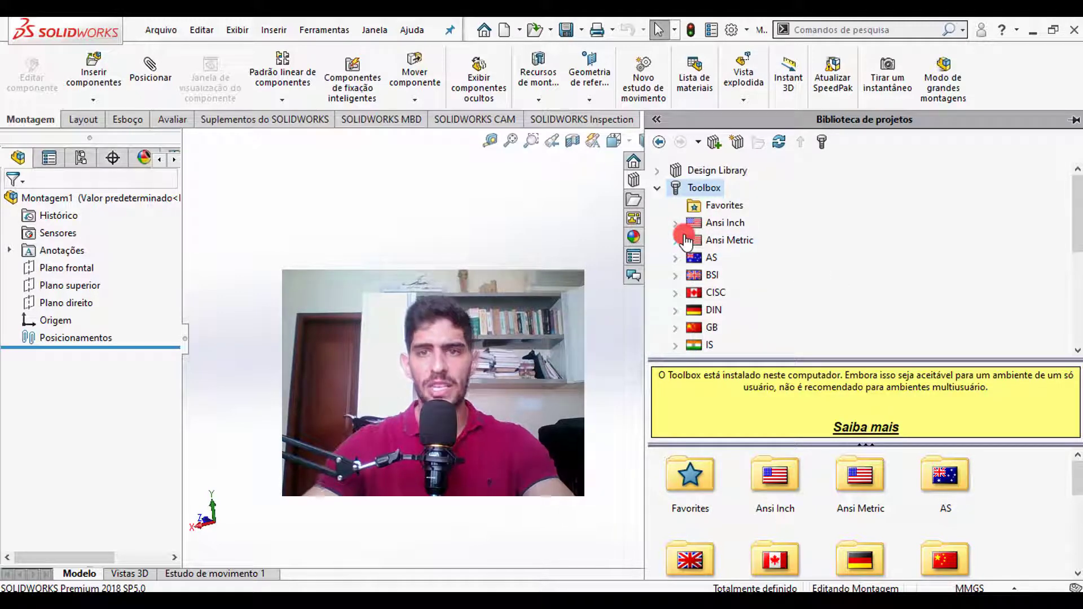
scroll(694, 251, "down", 1)
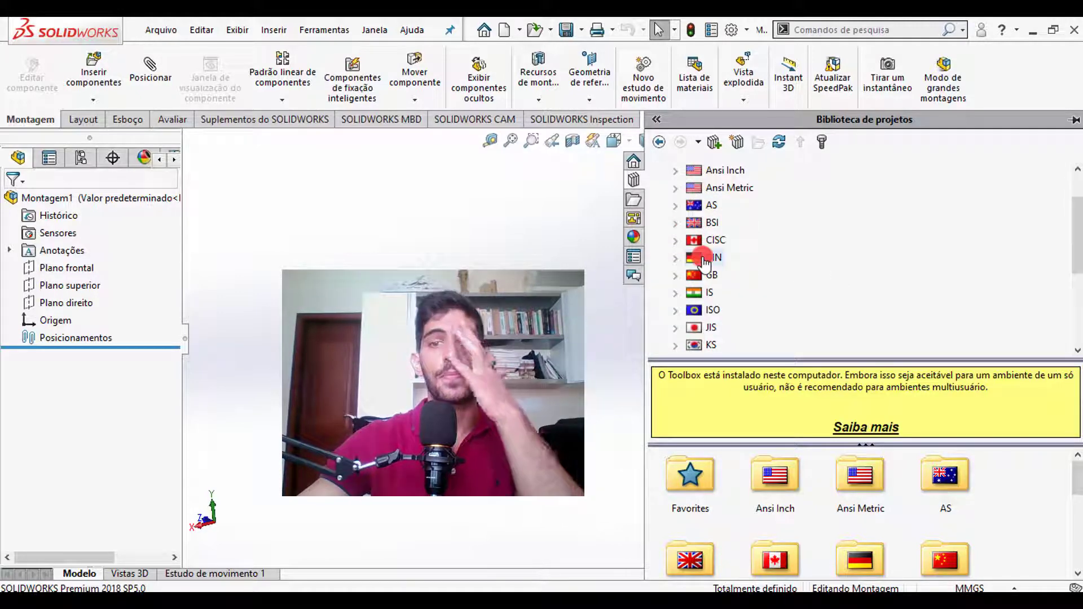
scroll(700, 258, "down", 3)
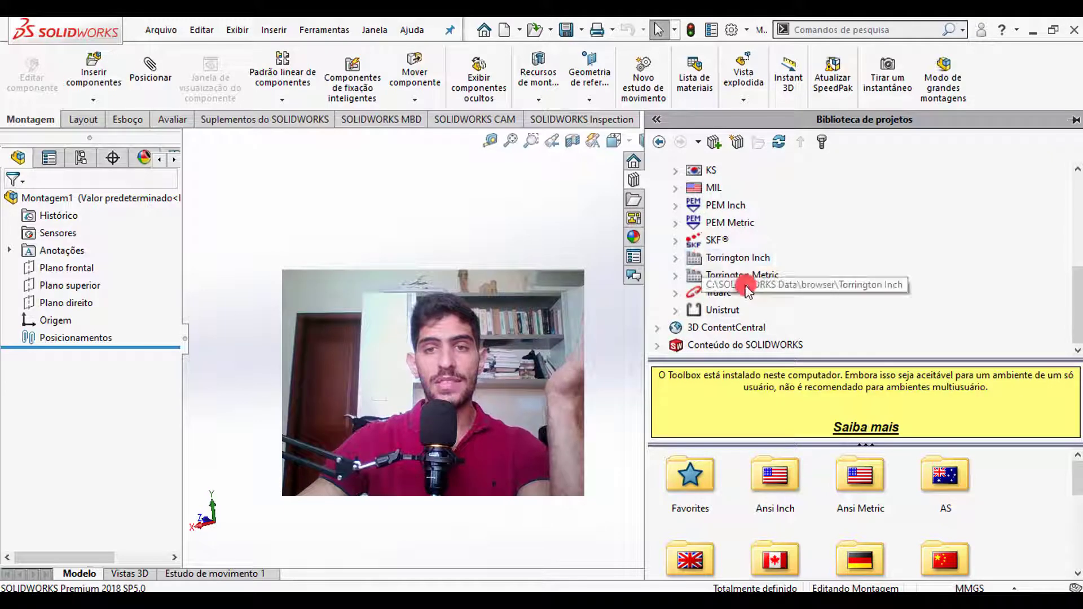
scroll(699, 302, "up", 3)
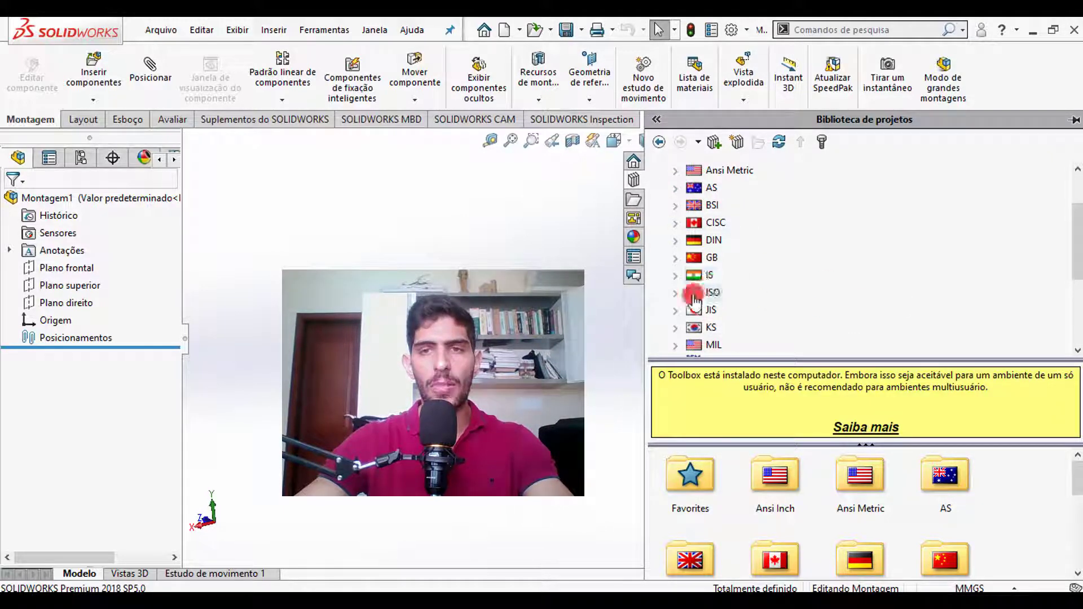
- Expand the ISO standard in the Toolbox and collapse its Parafusos and Propulsão categories
left_click(676, 293)
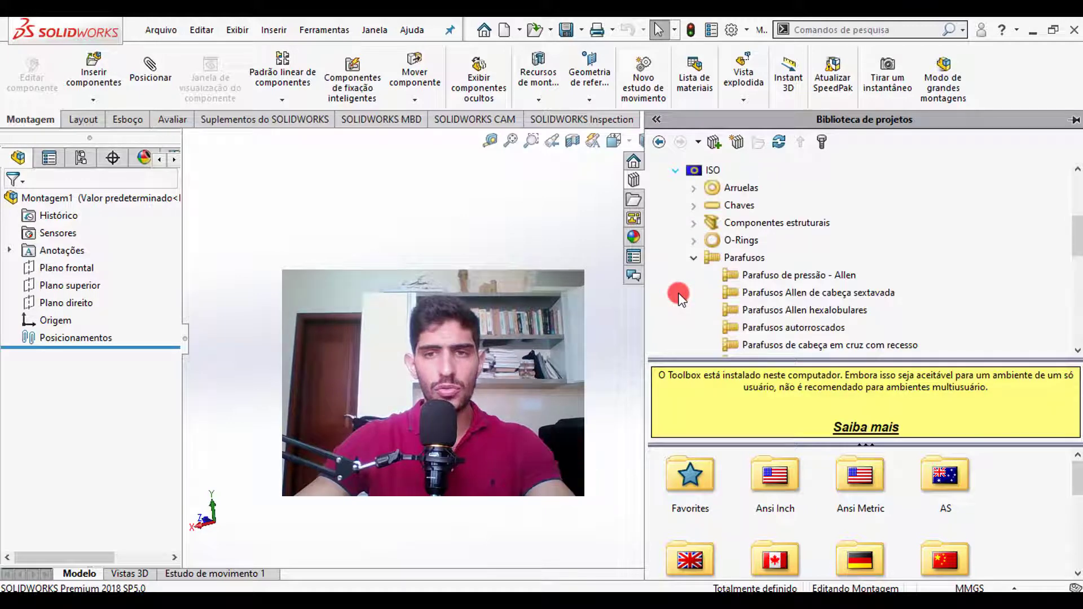
left_click(695, 257)
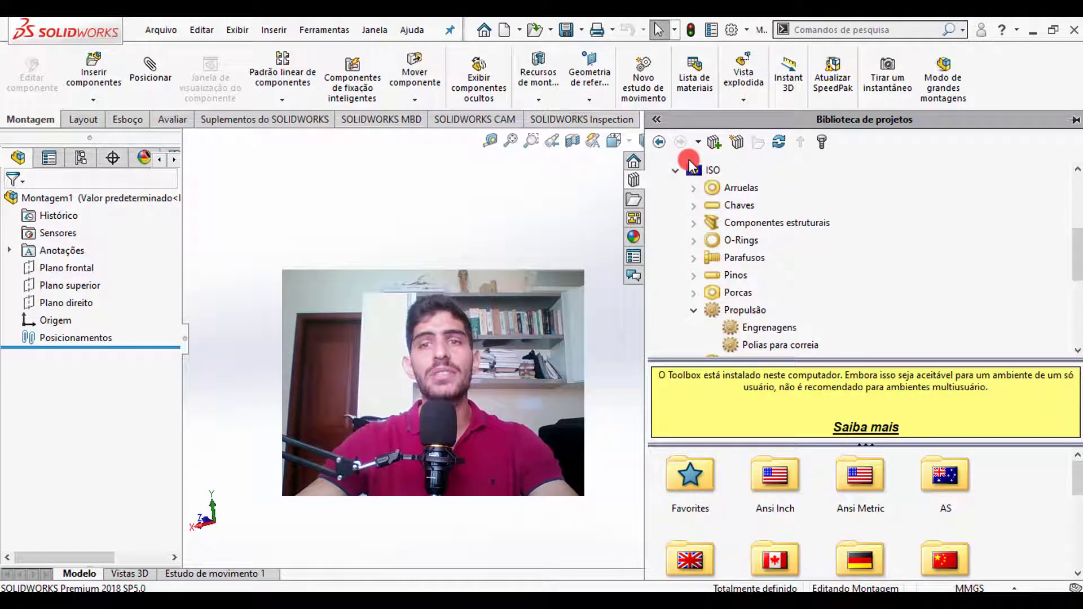
left_click(694, 311)
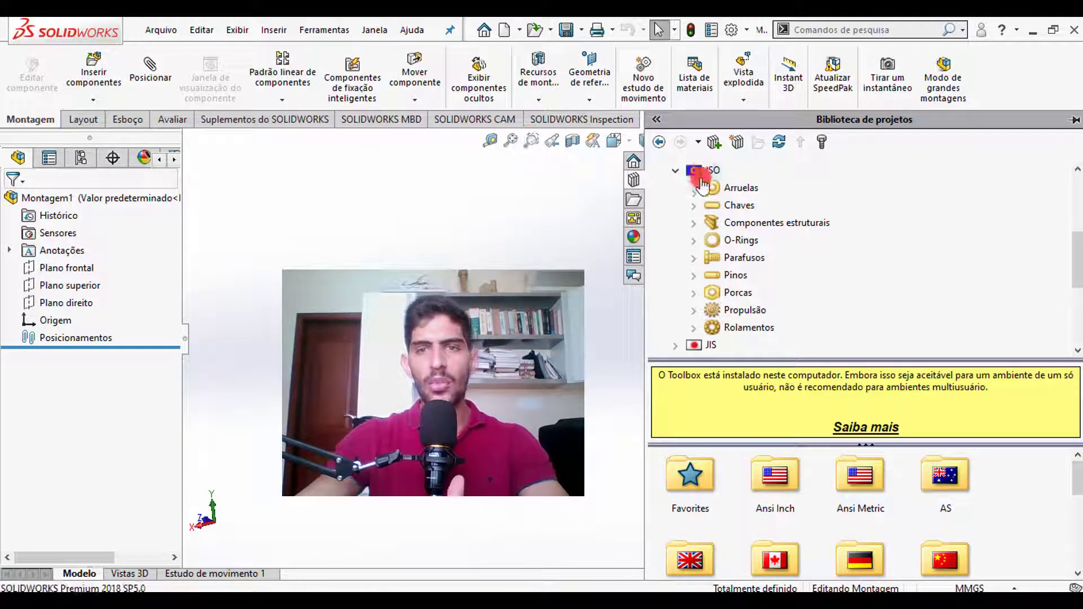
- Collapse ISO to review the other Toolbox standards, and reopen ISO to examine its component categories
left_click(678, 171)
scroll(685, 235, "up", 3)
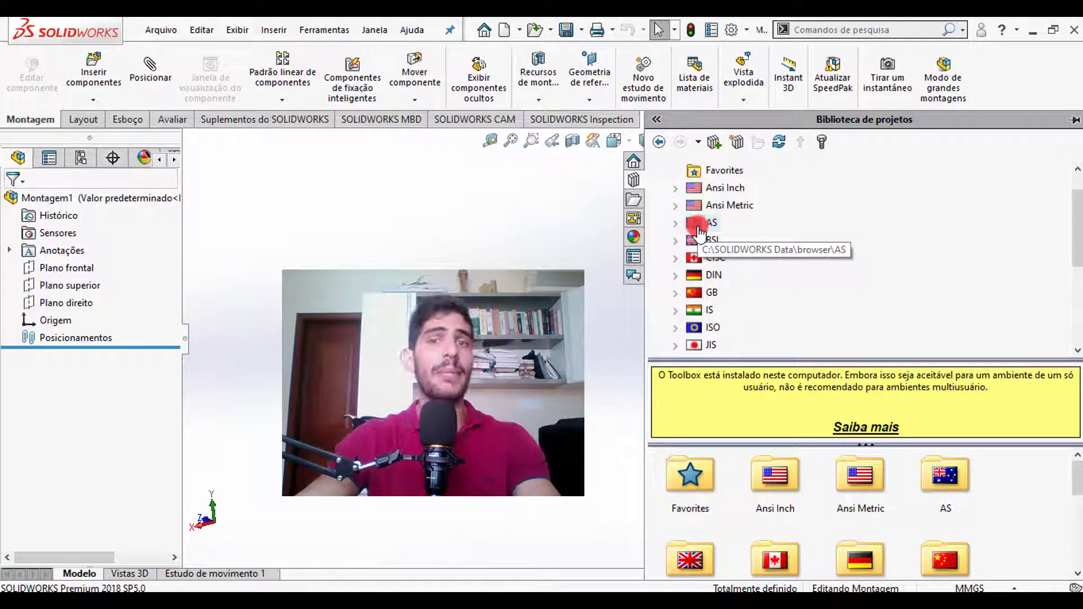
scroll(699, 231, "down", 2)
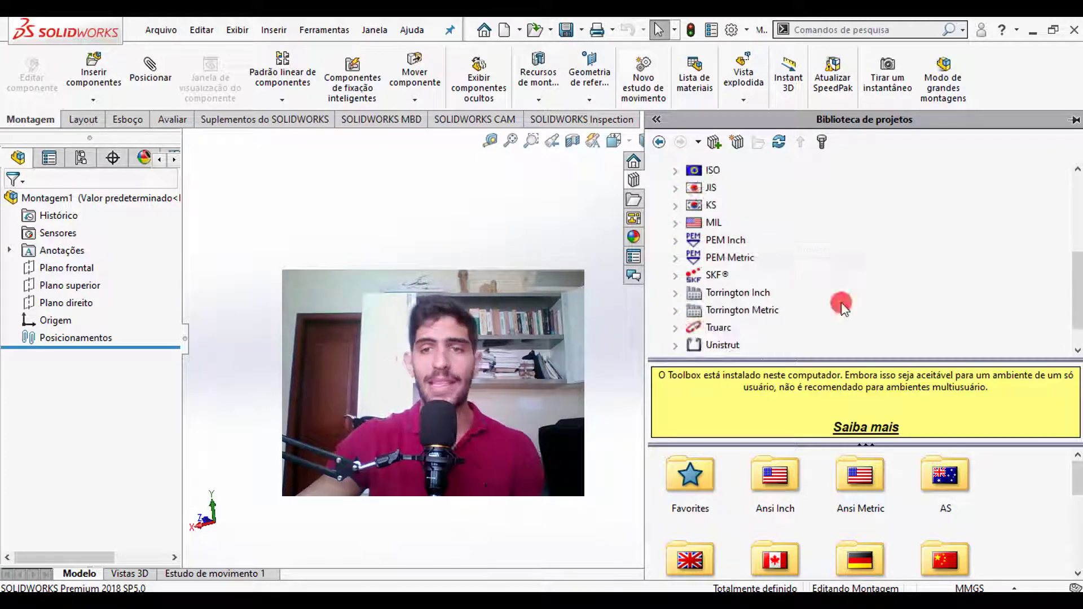
scroll(672, 254, "up", 2)
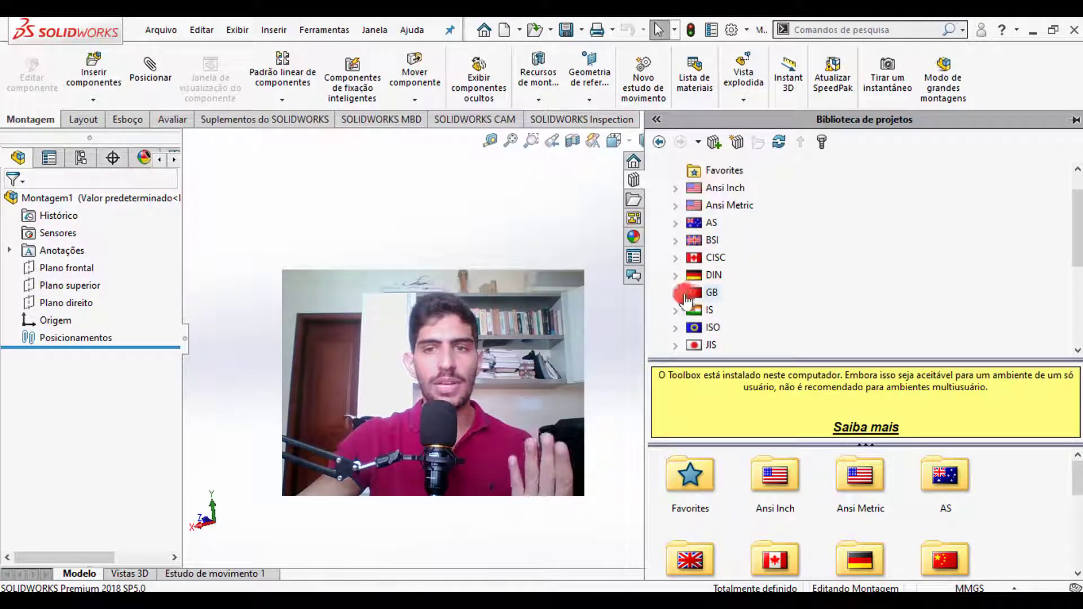
left_click(676, 327)
scroll(701, 307, "down", 2)
scroll(773, 271, "up", 2)
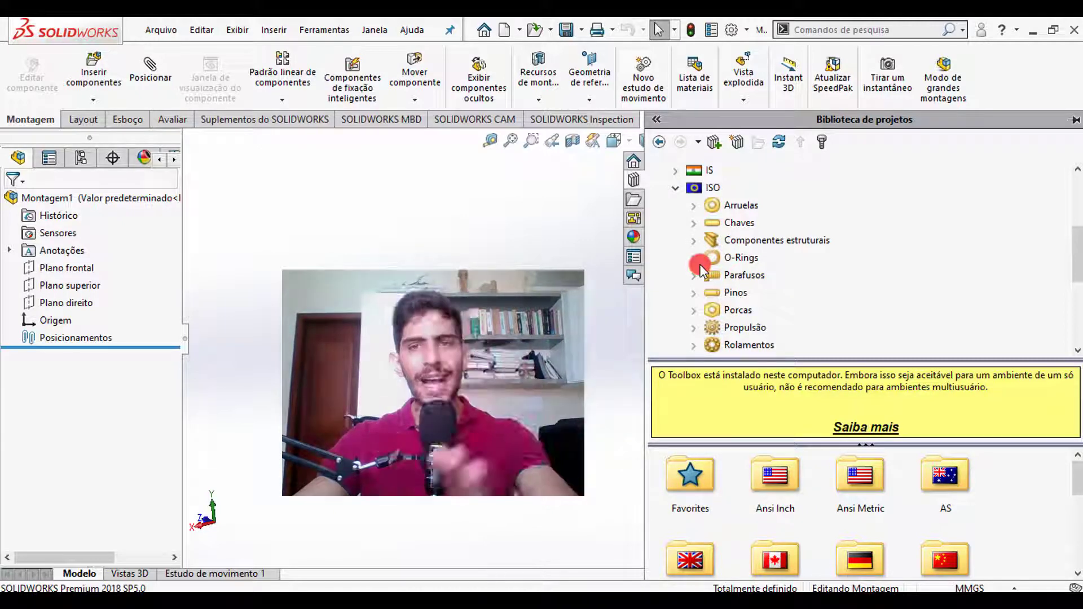
- Collapse the ISO standard and launch the Toolbox 2018 settings application (Configurações do Toolbox 2018) from Windows
left_click(676, 188)
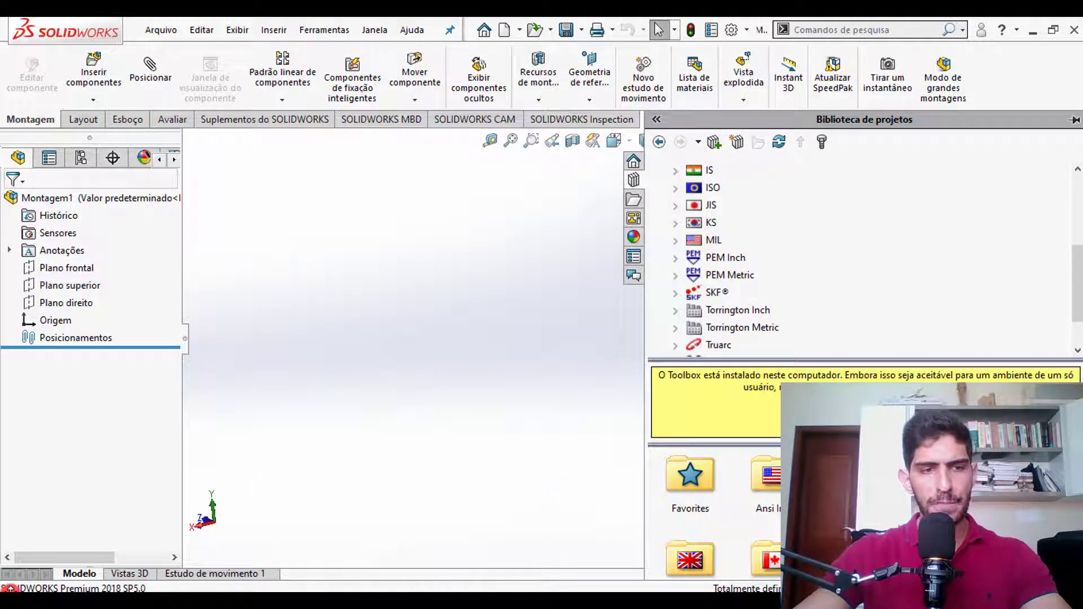
left_click(57, 604)
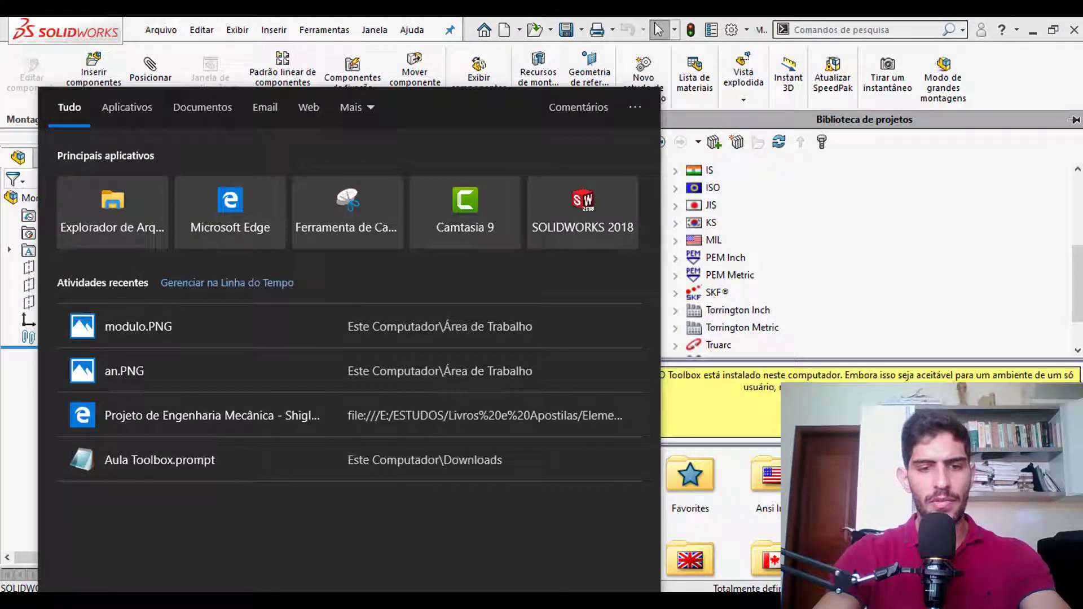
type("tool")
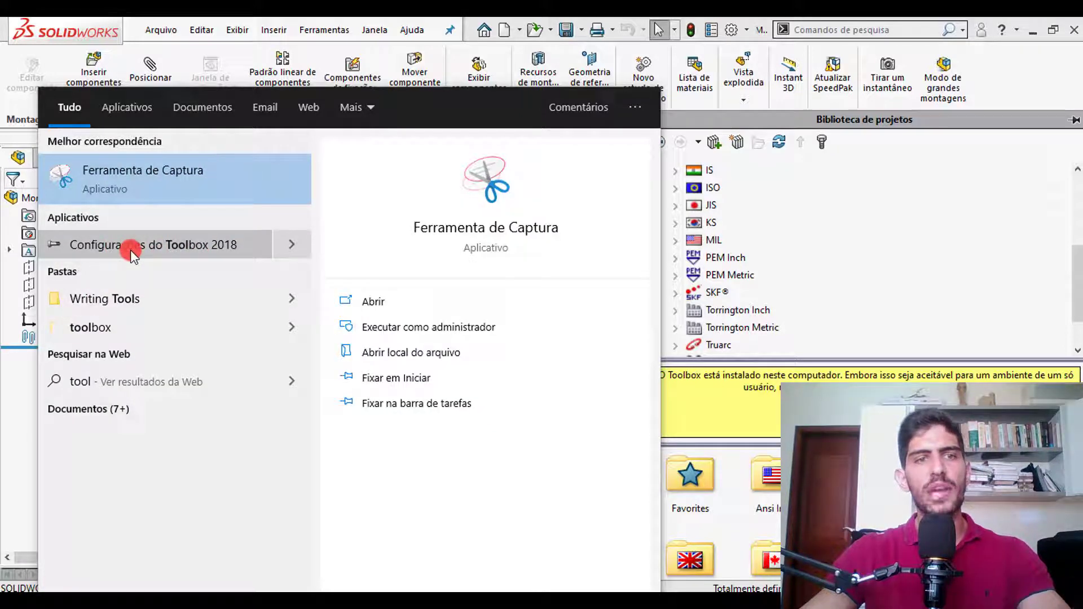
left_click(165, 245)
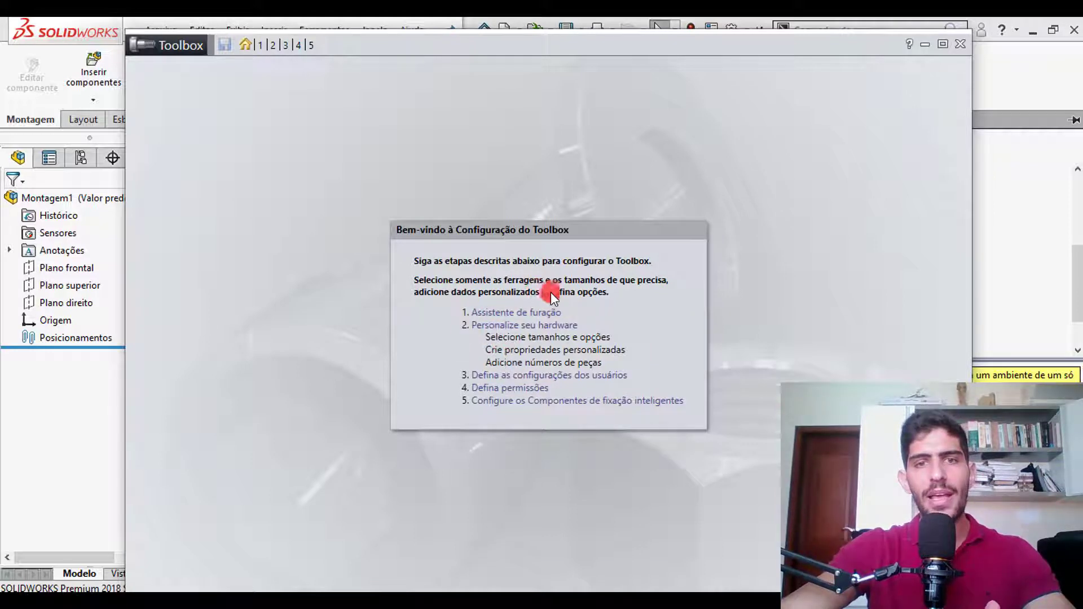
- Open the Hole Wizard standards configuration and disable the Superior standard
left_click(497, 312)
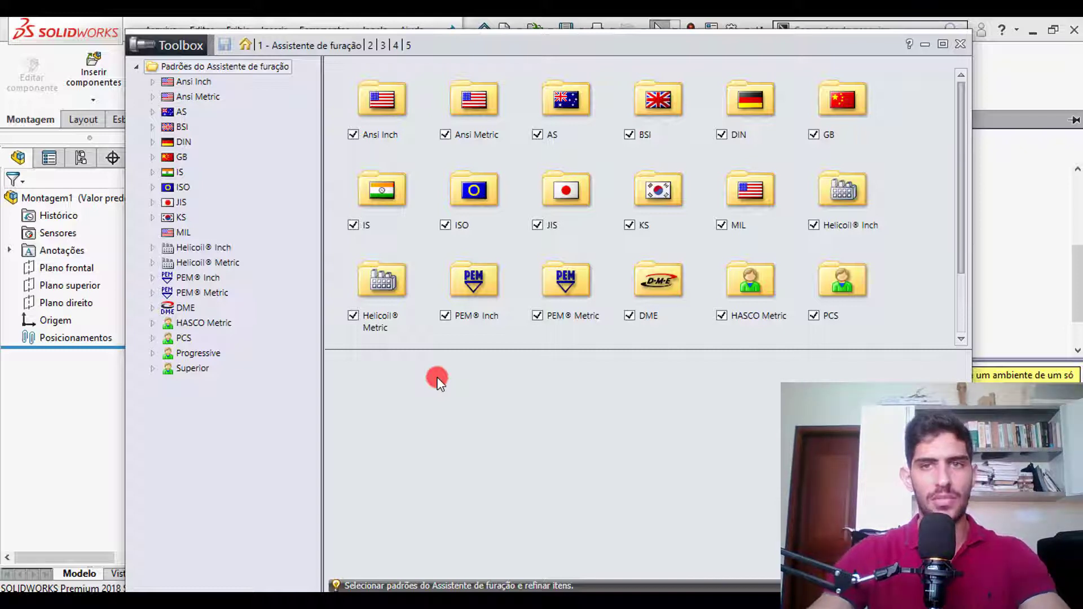
left_click_drag(963, 149, 976, 218)
left_click(448, 322)
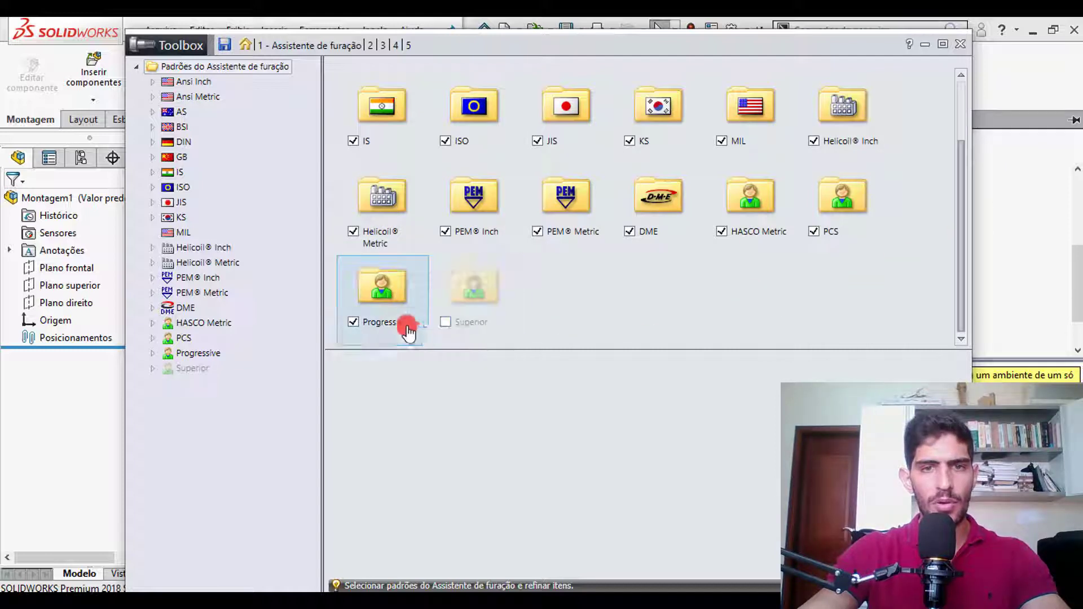
double_click(382, 315)
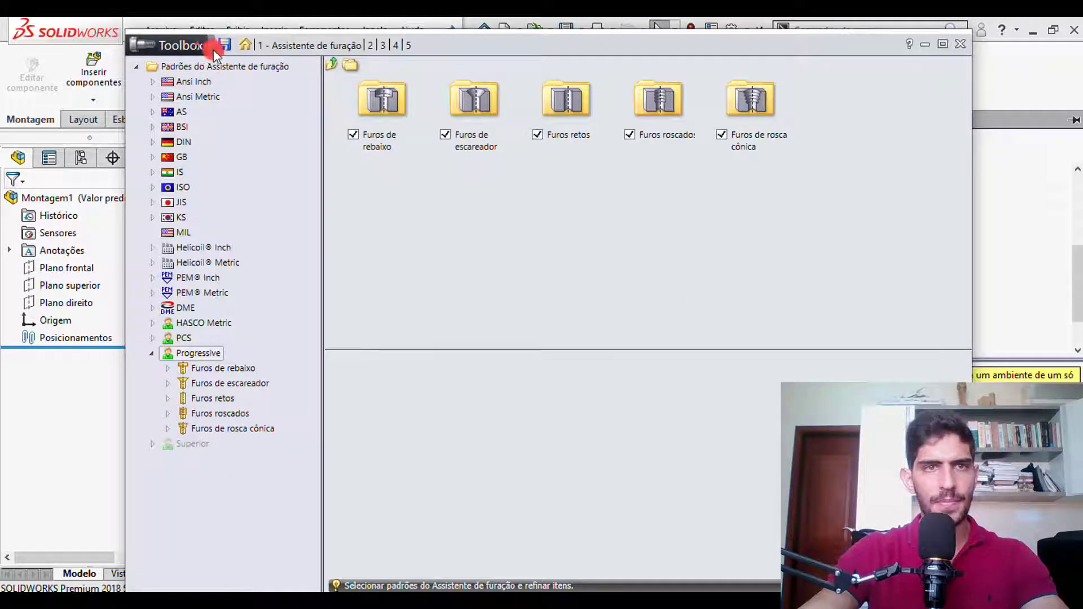
left_click(242, 53)
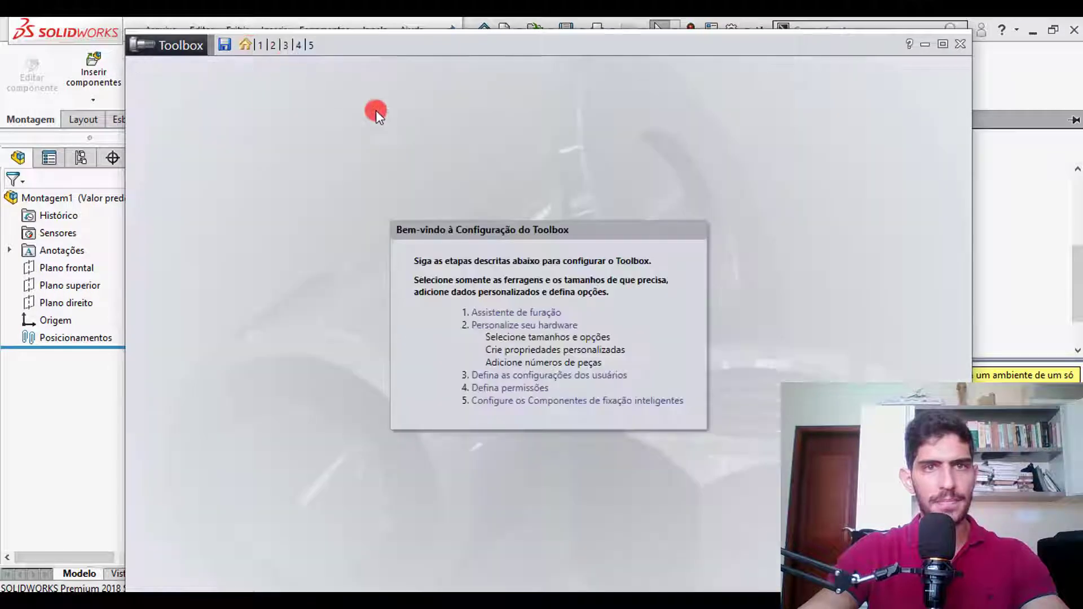
left_click(484, 314)
- Disable the Progressive, PCS, HASCO Metric and DME standards for the Hole Wizard
scroll(732, 293, "down", 2)
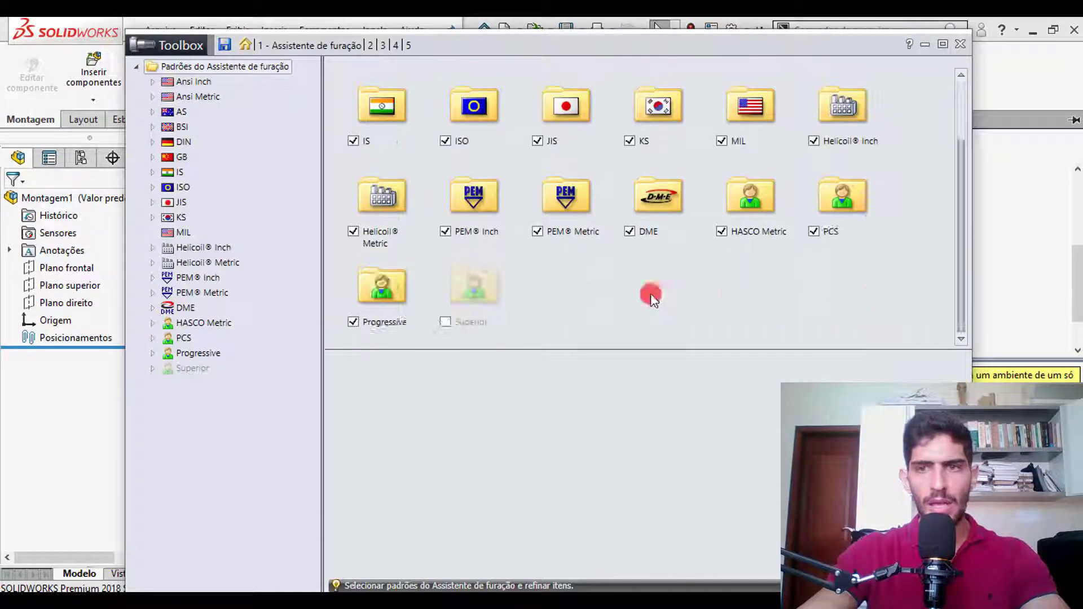
left_click(355, 321)
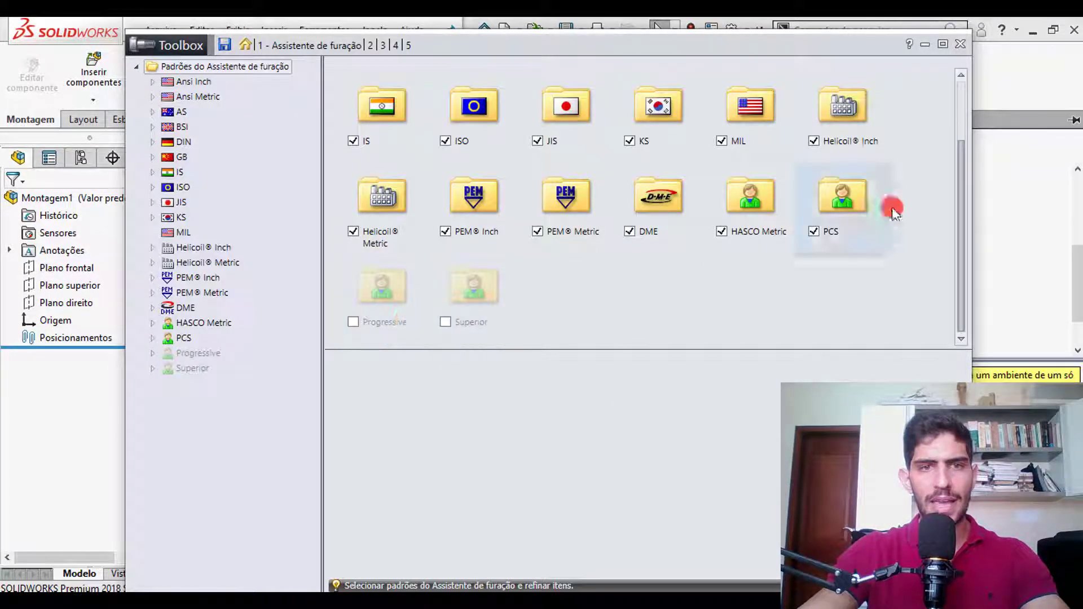
left_click(814, 231)
left_click(728, 231)
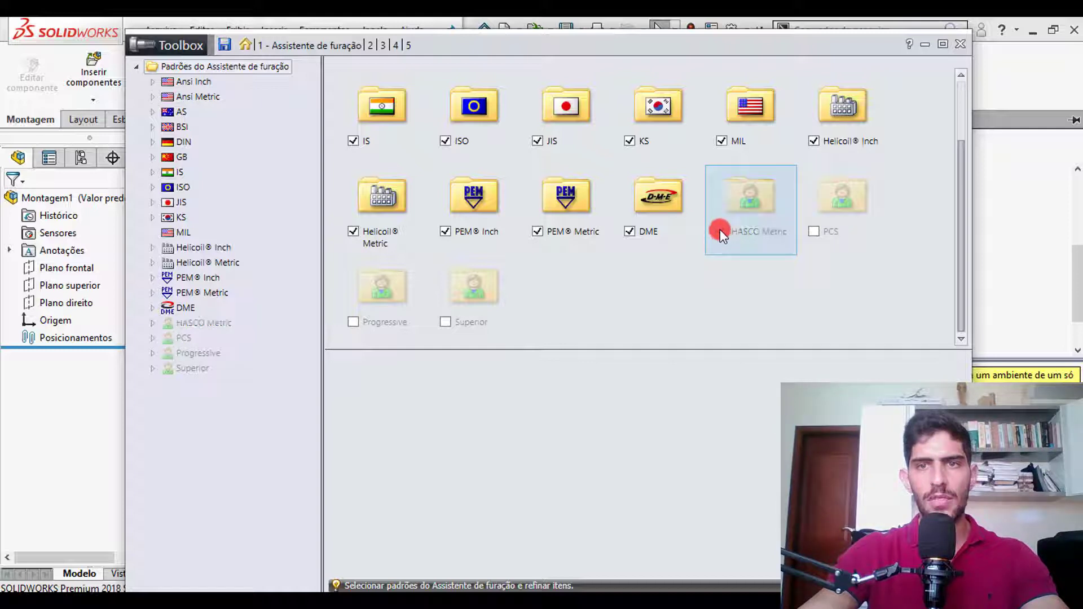
left_click(630, 231)
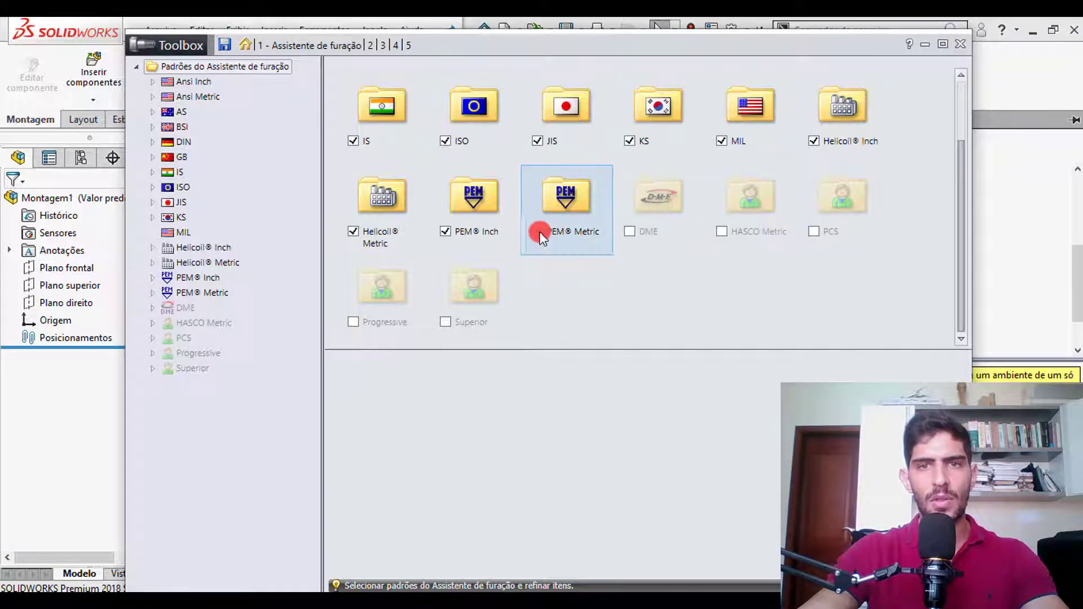
- Disable the PEM Metric, PEM Inch, Helicoil Metric and Helicoil Inch standards for the Hole Wizard
left_click(541, 232)
left_click(540, 232)
left_click(537, 232)
left_click(443, 232)
left_click(354, 233)
scroll(734, 209, "up", 1)
left_click(814, 179)
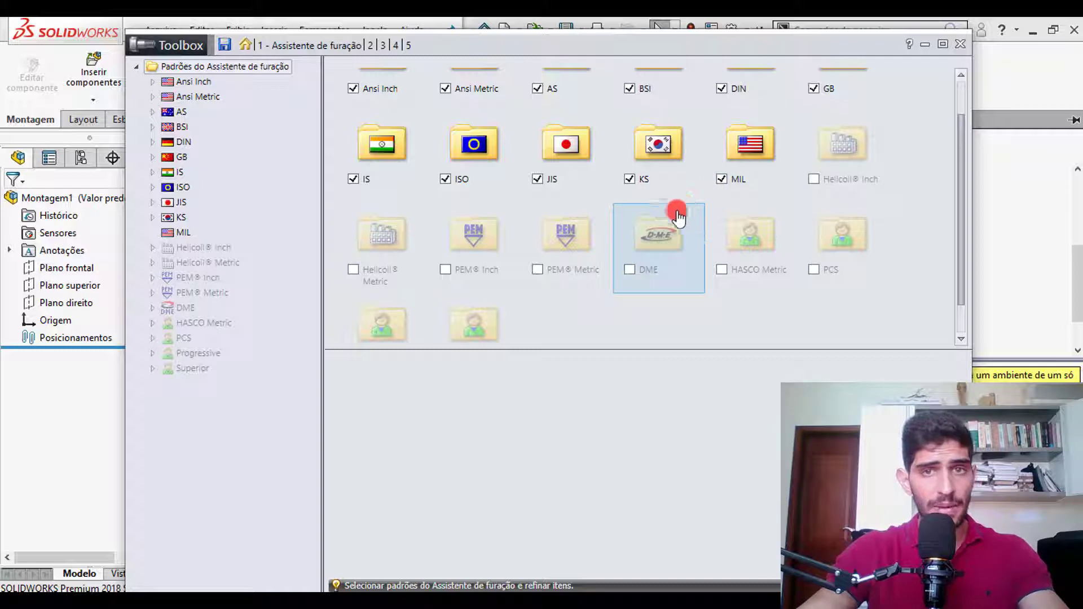
- Examine the hole categories of the ISO standard and minimize the Toolbox settings window
scroll(674, 223, "up", 1)
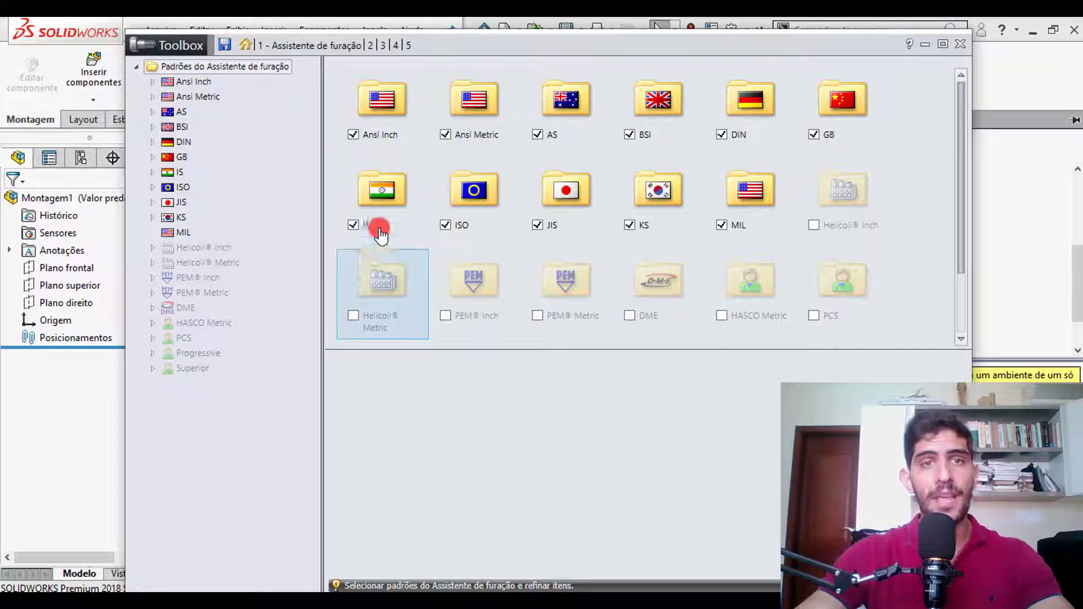
double_click(487, 195)
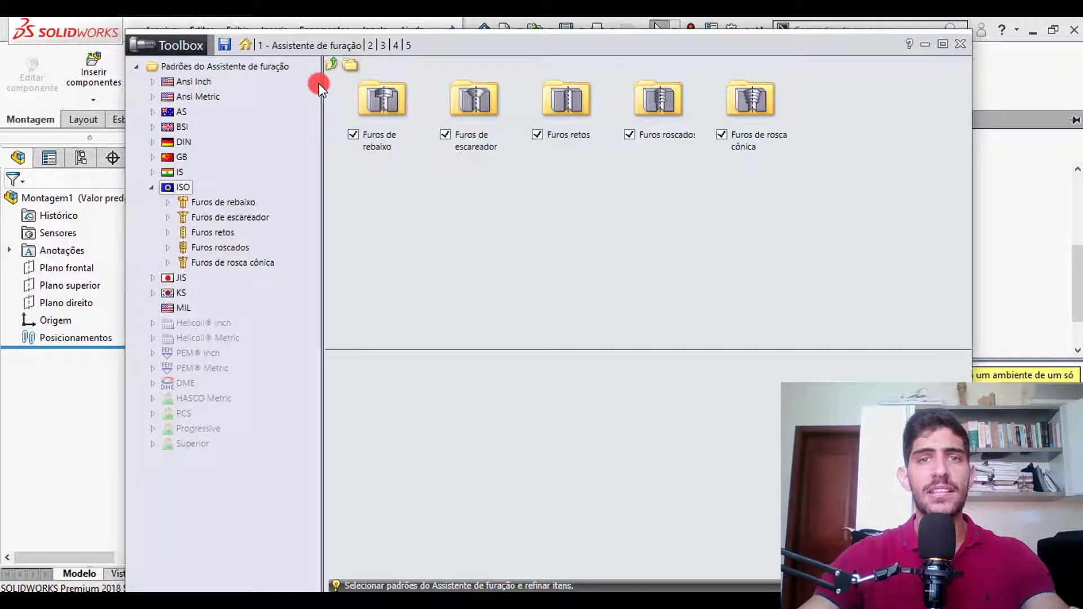
left_click(926, 46)
- Create a new part document (Peça) and display its feature tools
left_click(157, 30)
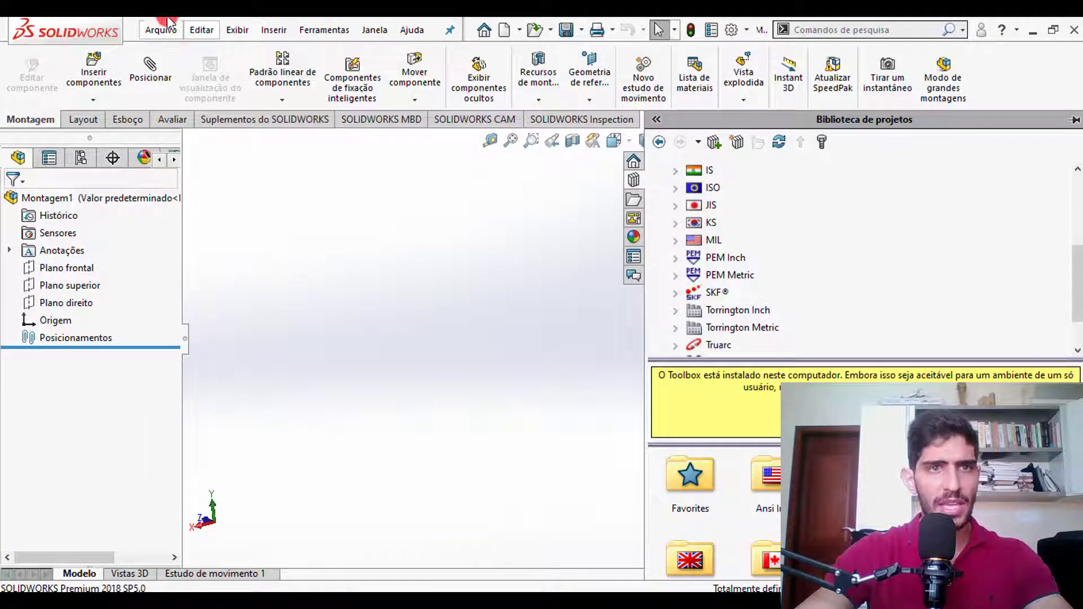
left_click(172, 54)
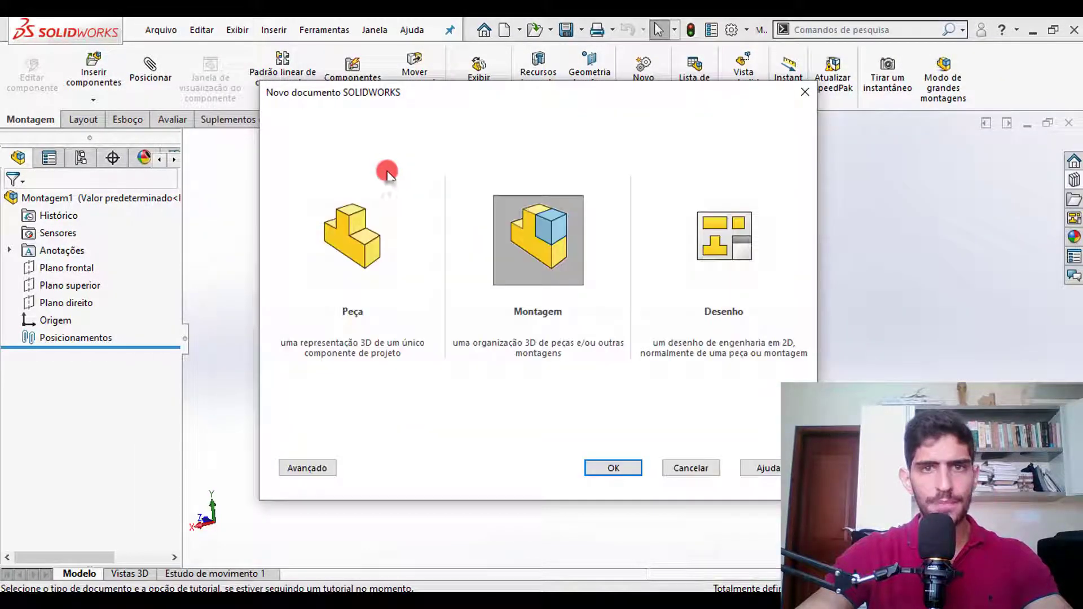
left_click(382, 237)
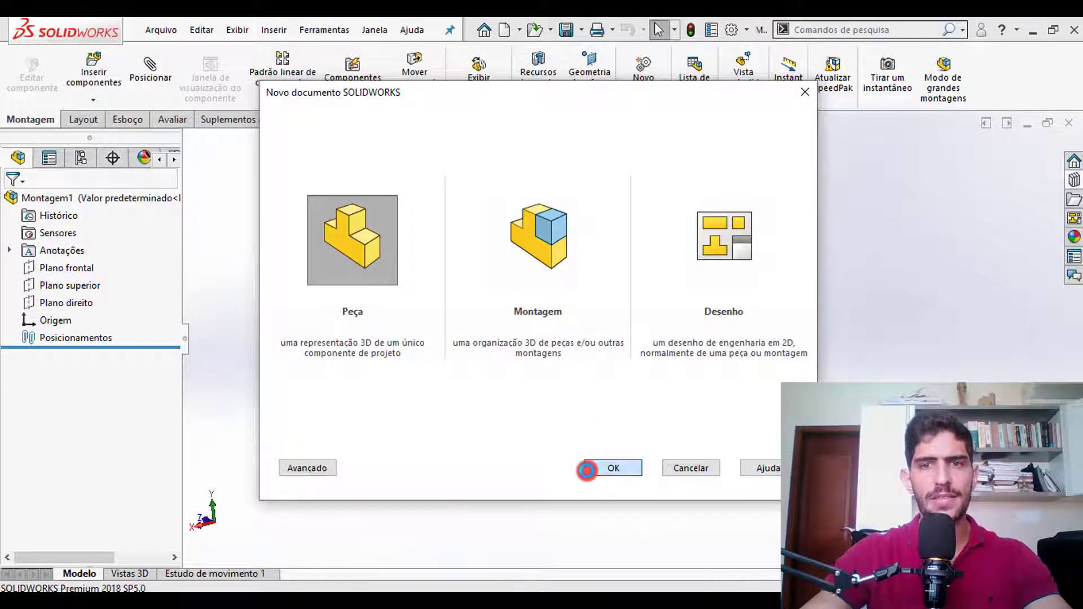
left_click(587, 470)
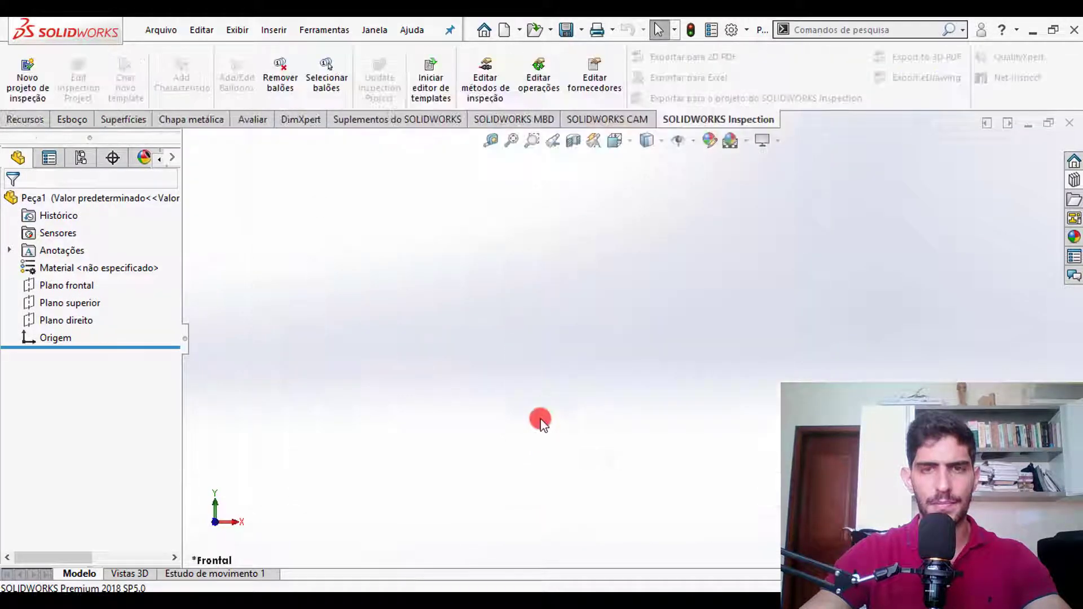
left_click(33, 125)
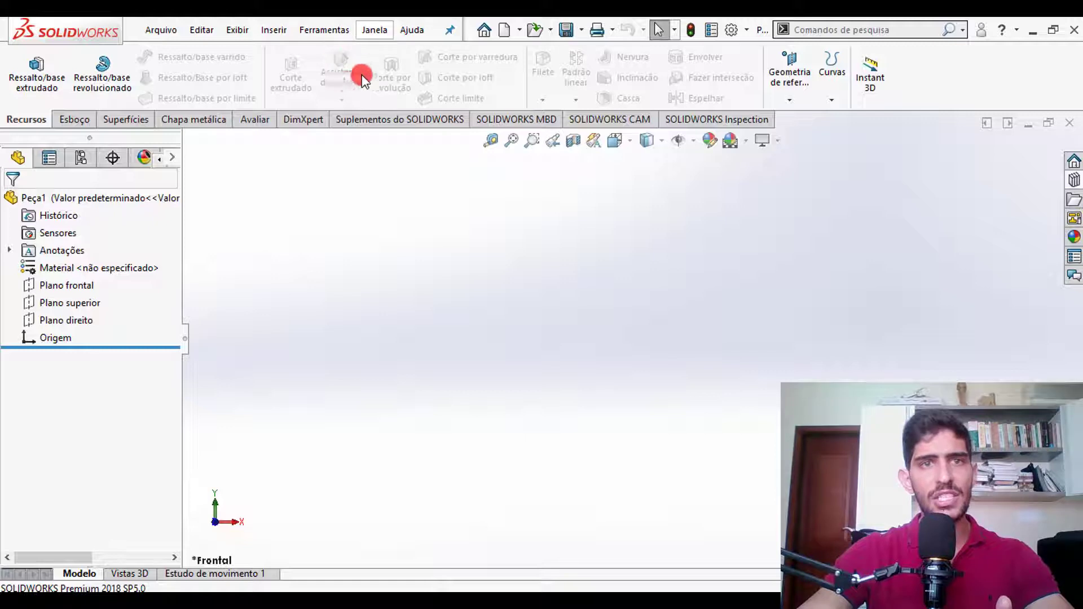
- Start a sketch on the front plane with the centre rectangle tool, leaving the sketch open without a rectangle
left_click(80, 285)
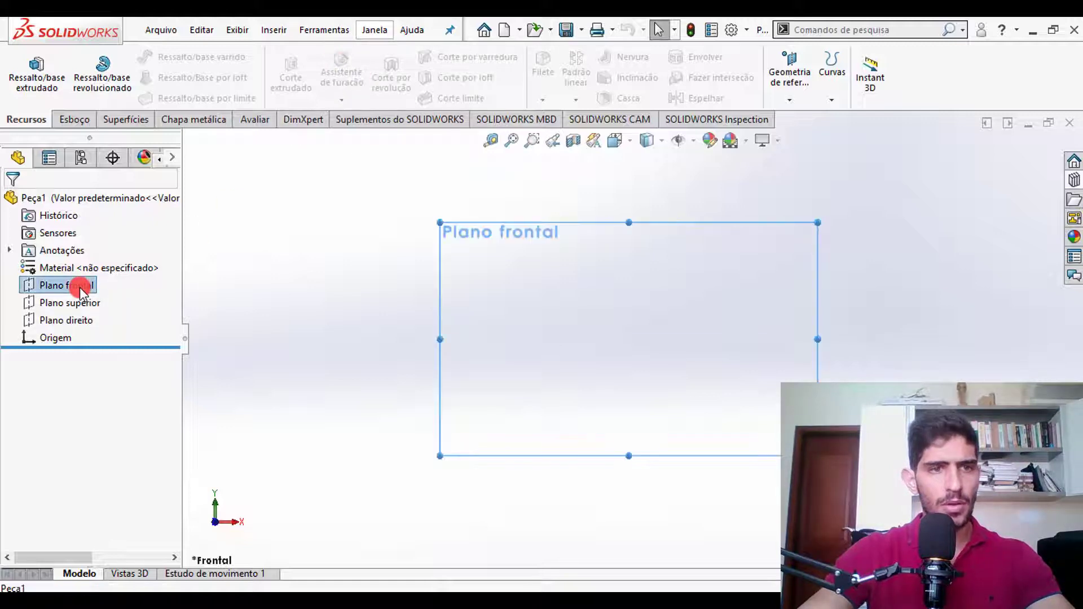
left_click(75, 119)
left_click(68, 73)
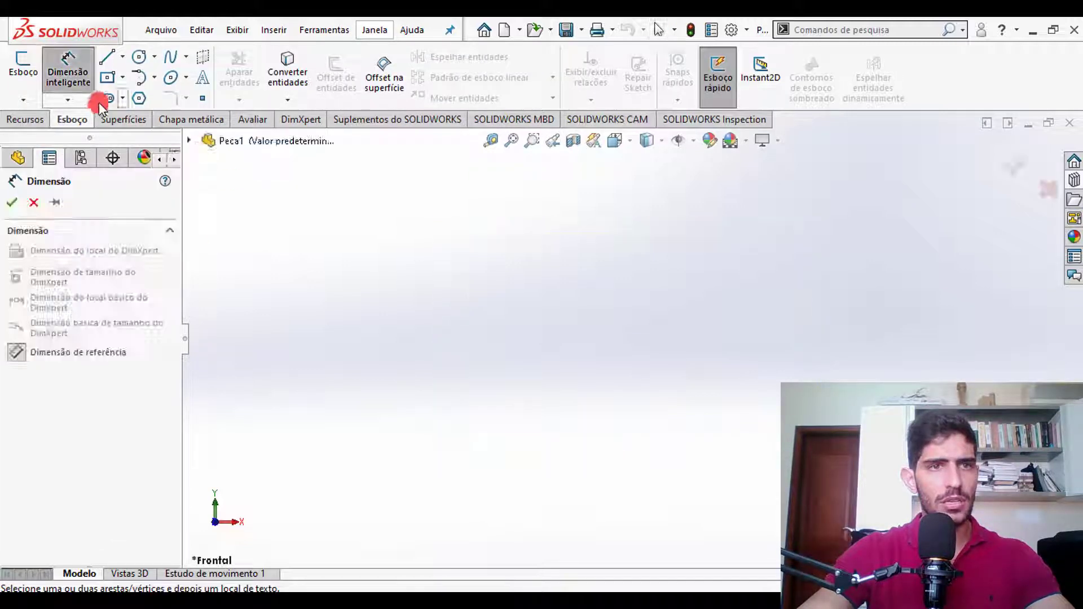
key("Escape")
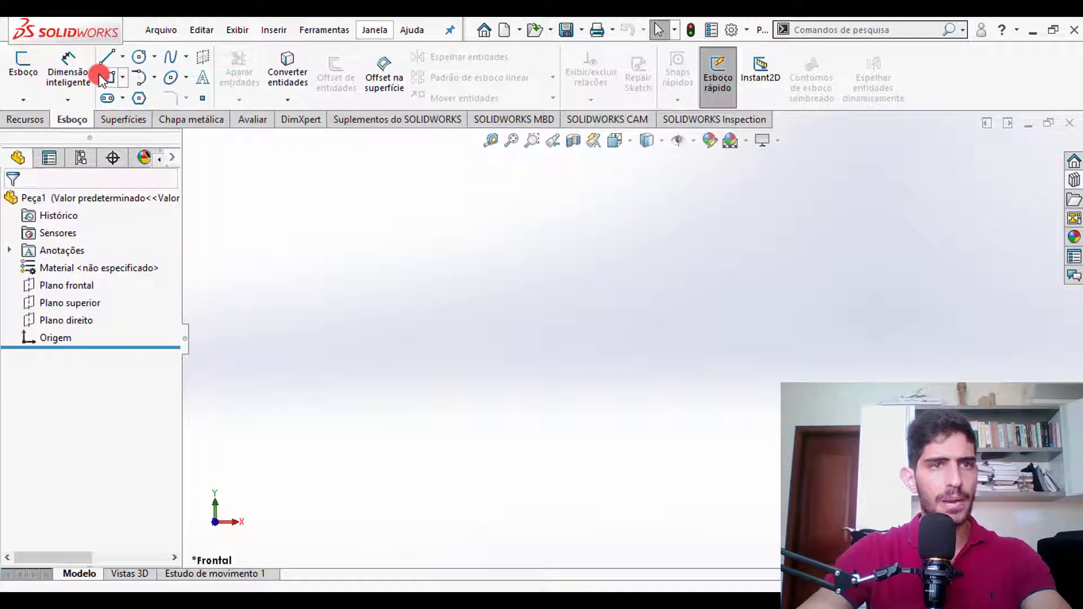
left_click(122, 77)
left_click(127, 113)
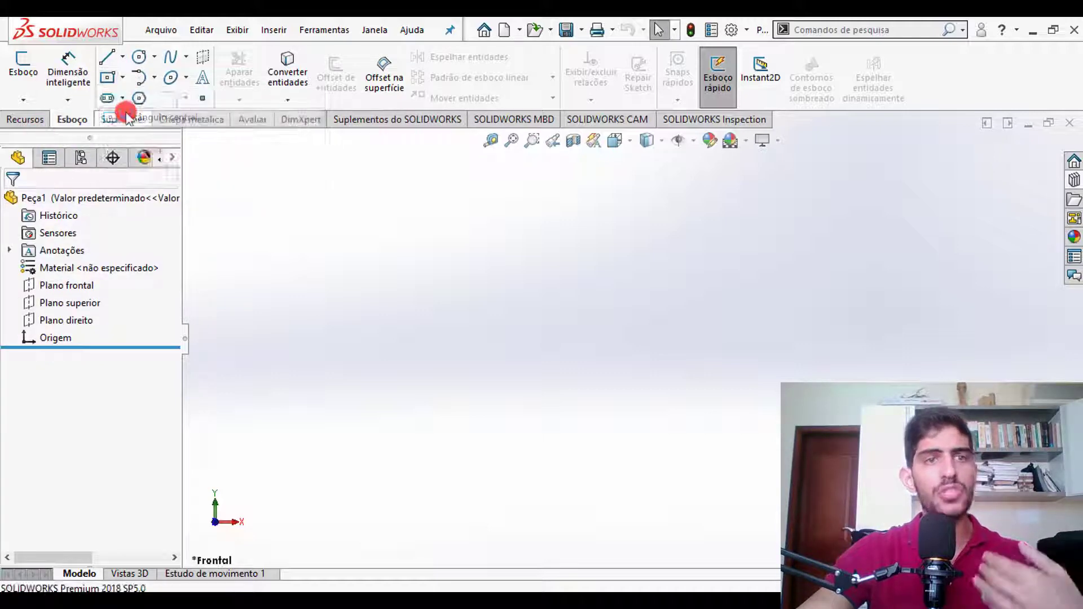
left_click(475, 270)
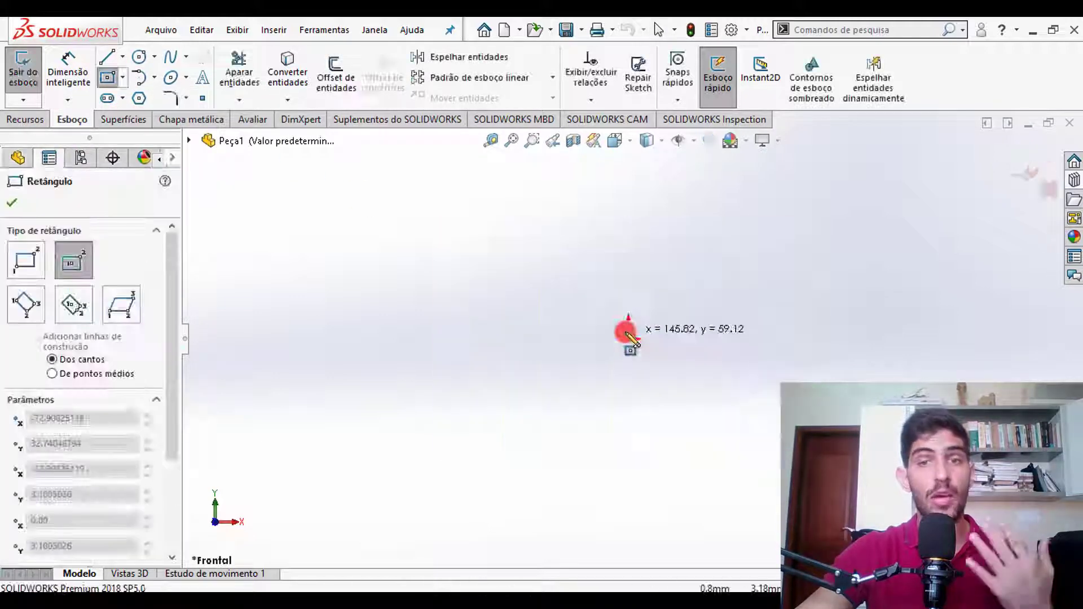
key("Escape")
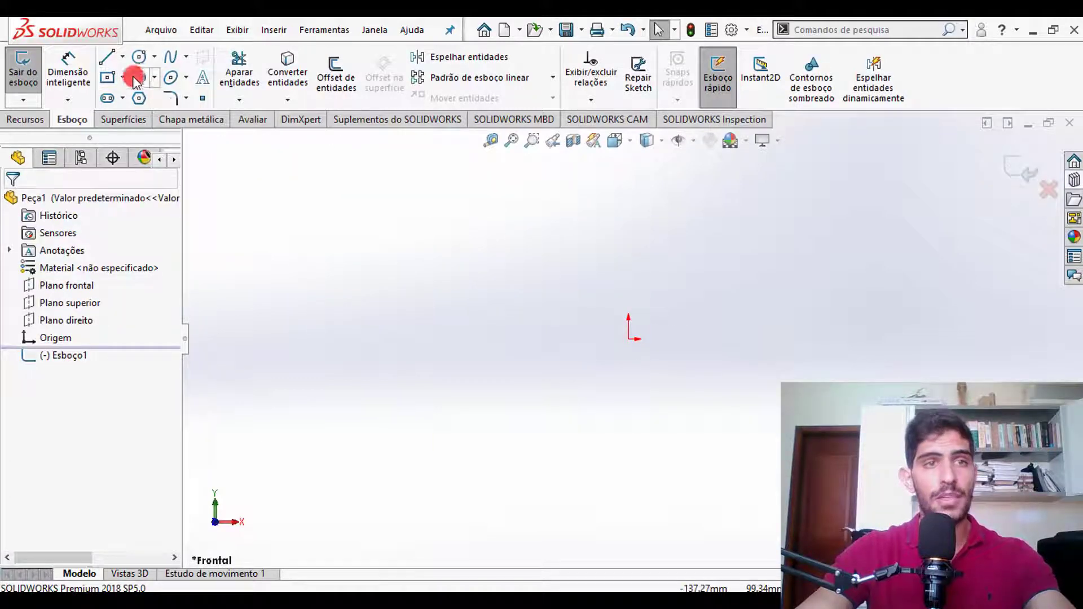
- Sketch a centre rectangle on the origin, its corner about 280.5 mm horizontally and 122.4 mm vertically from the centre
left_click(122, 78)
left_click(141, 118)
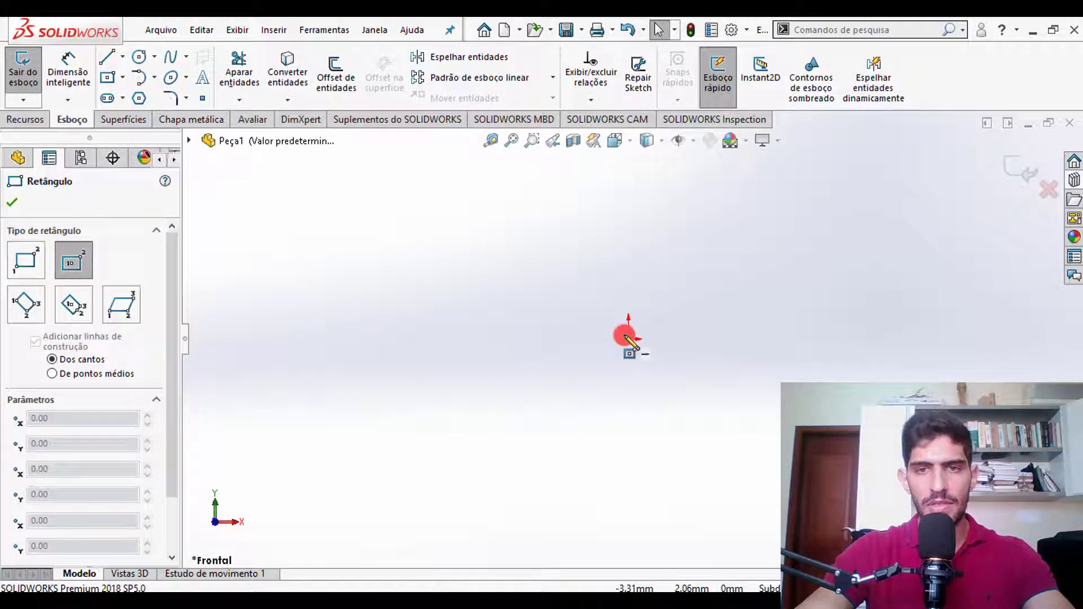
left_click(632, 338)
left_click(332, 210)
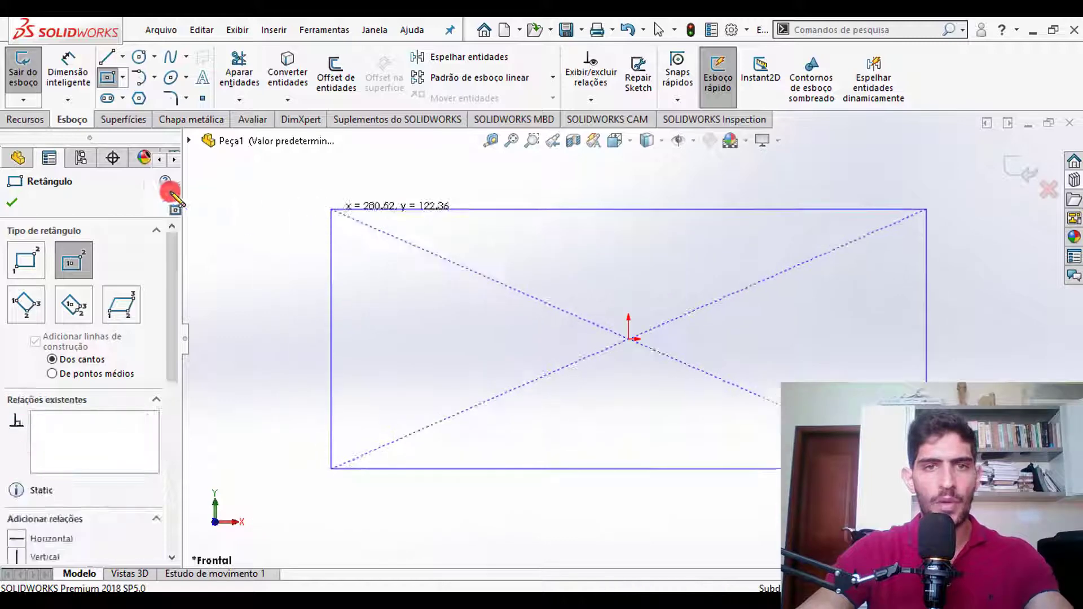
- Extrude the rectangle 20 mm as a blind boss
left_click(34, 119)
left_click(38, 74)
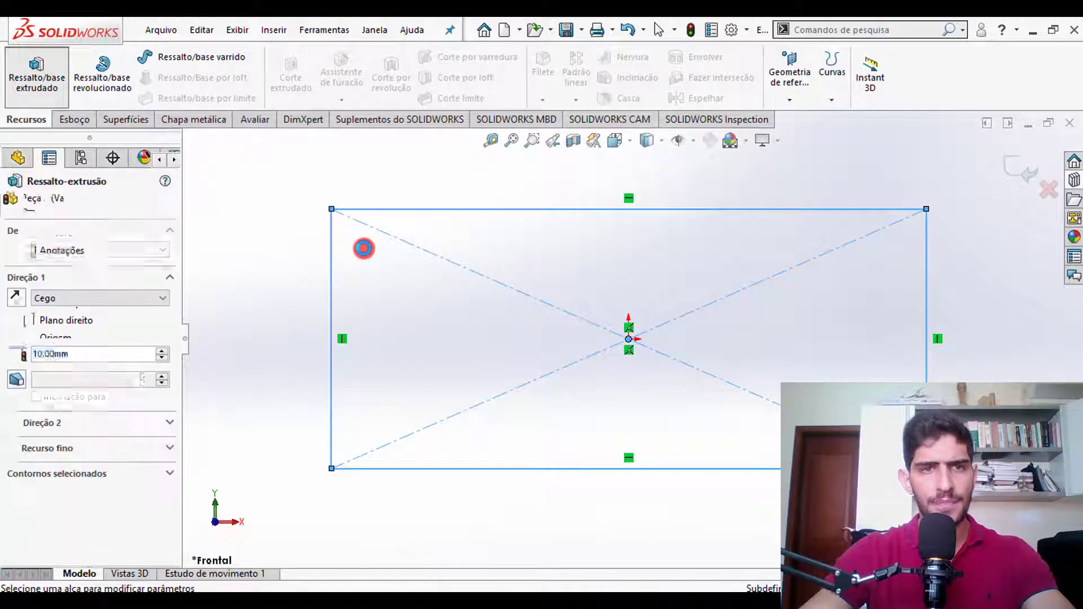
type("20")
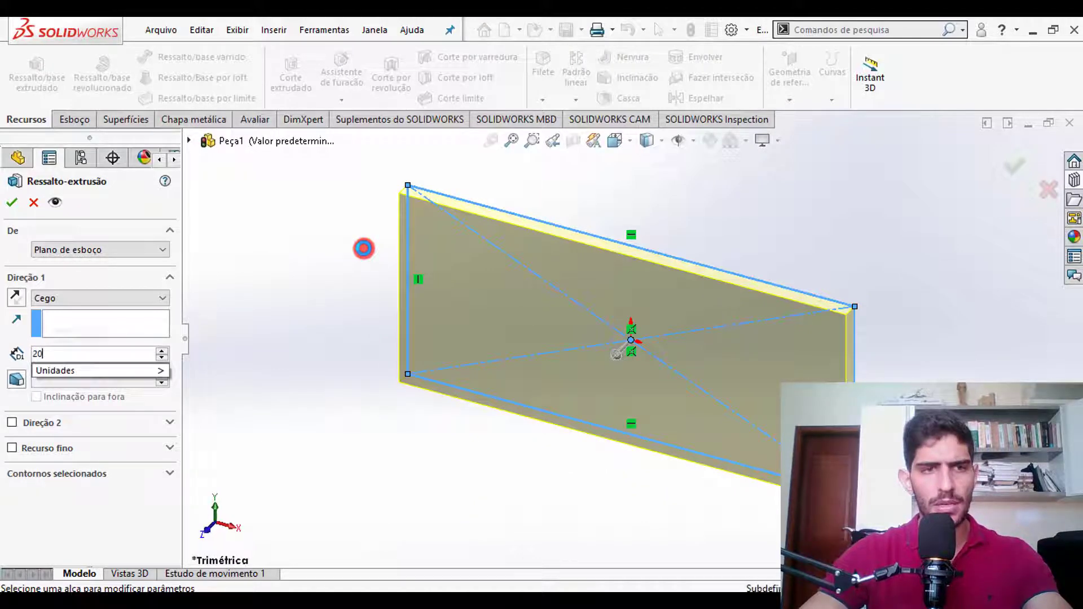
key("Return")
left_click(12, 202)
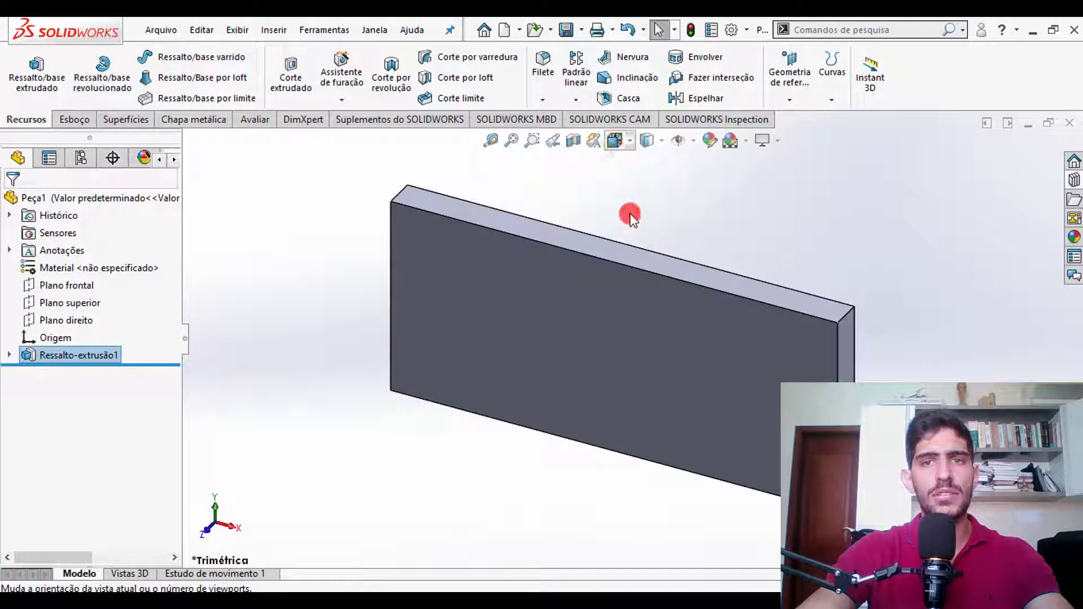
- View the plate from the front and review the standards the Hole Wizard offers, keeping ISO selected
left_click(614, 140)
left_click(470, 411)
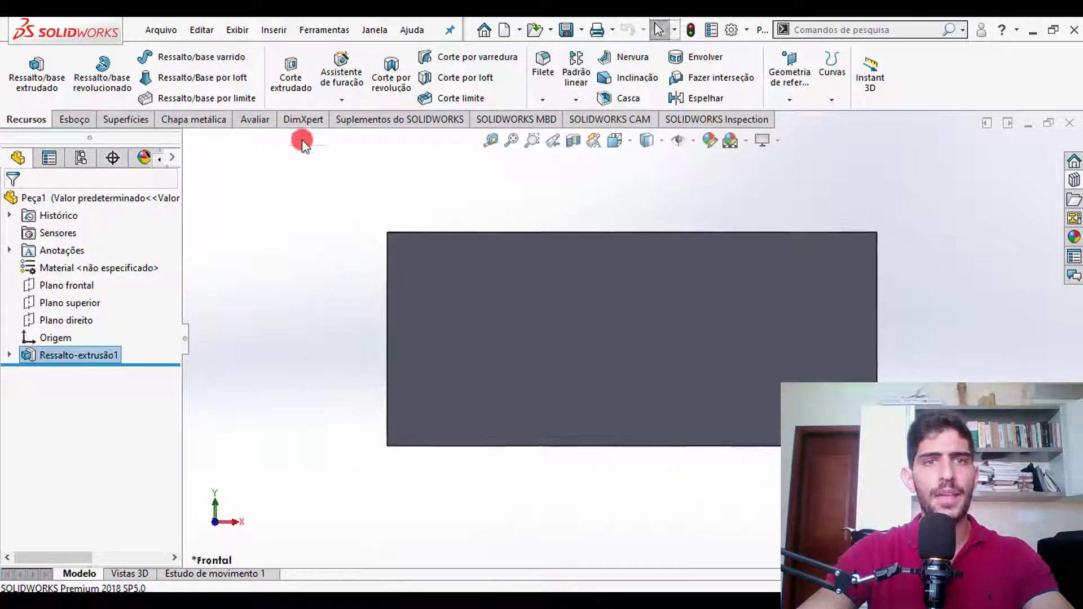
left_click(343, 79)
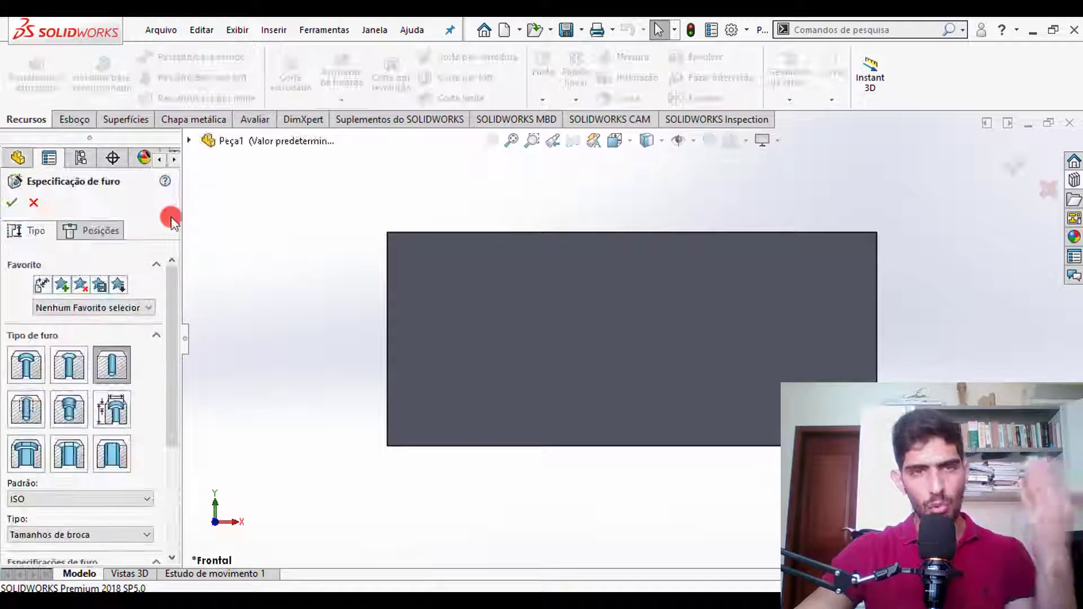
left_click_drag(173, 316, 162, 339)
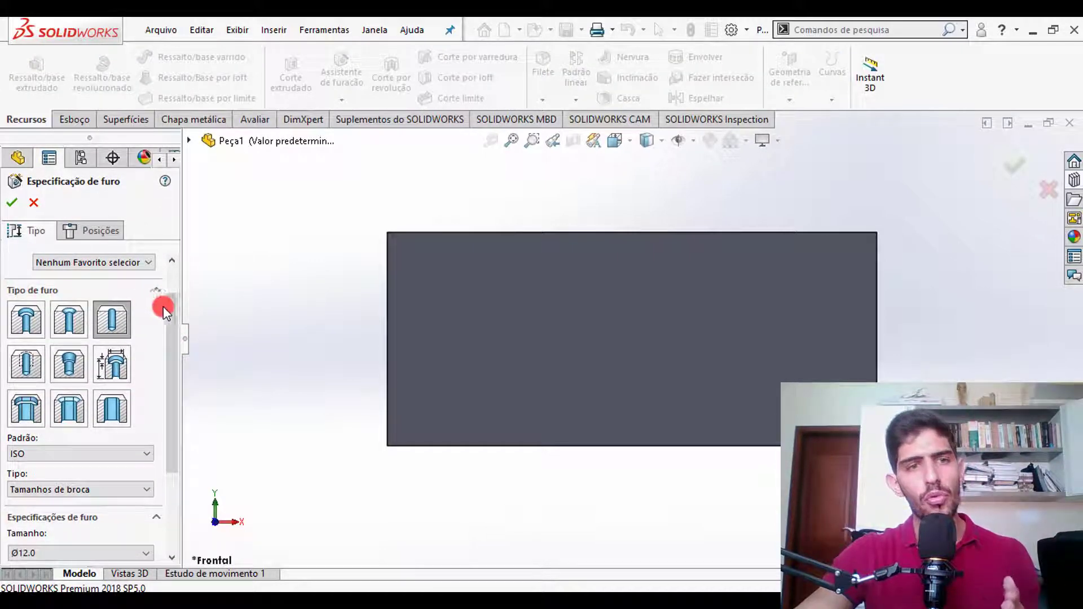
left_click_drag(166, 310, 166, 331)
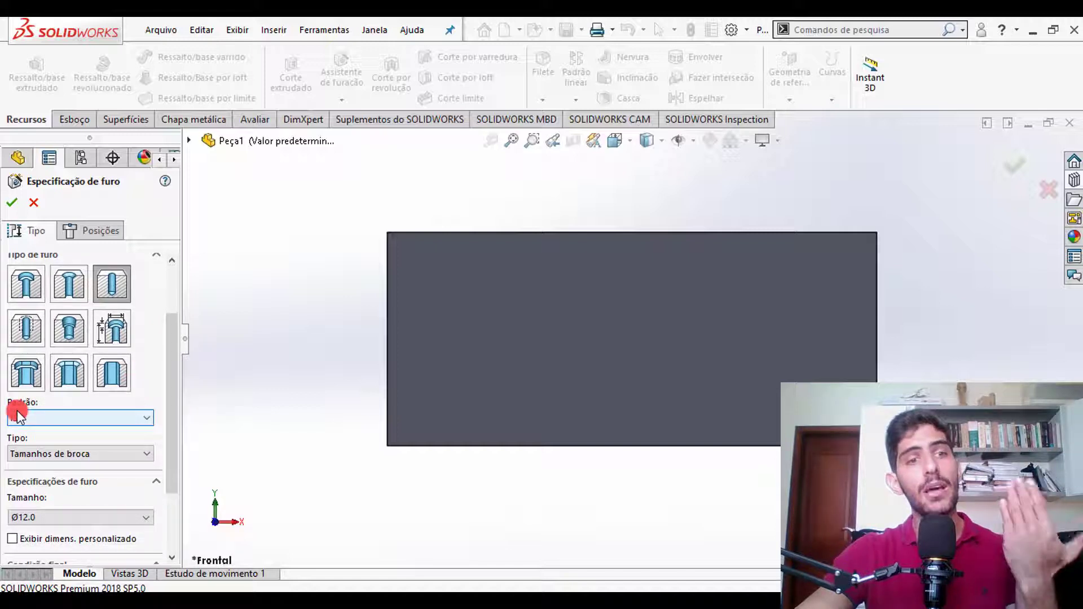
left_click(44, 417)
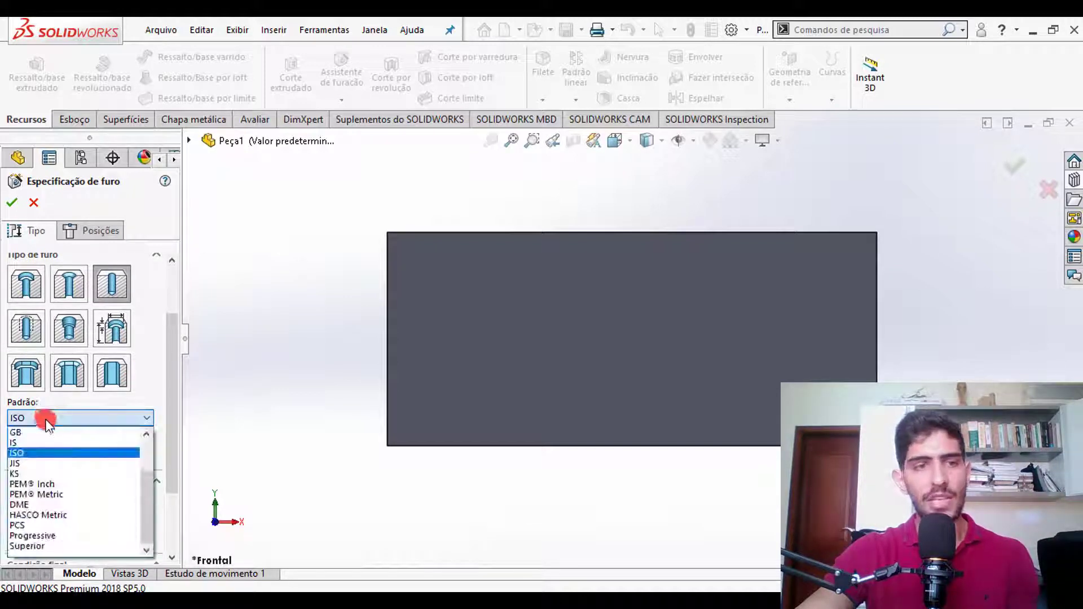
left_click(34, 453)
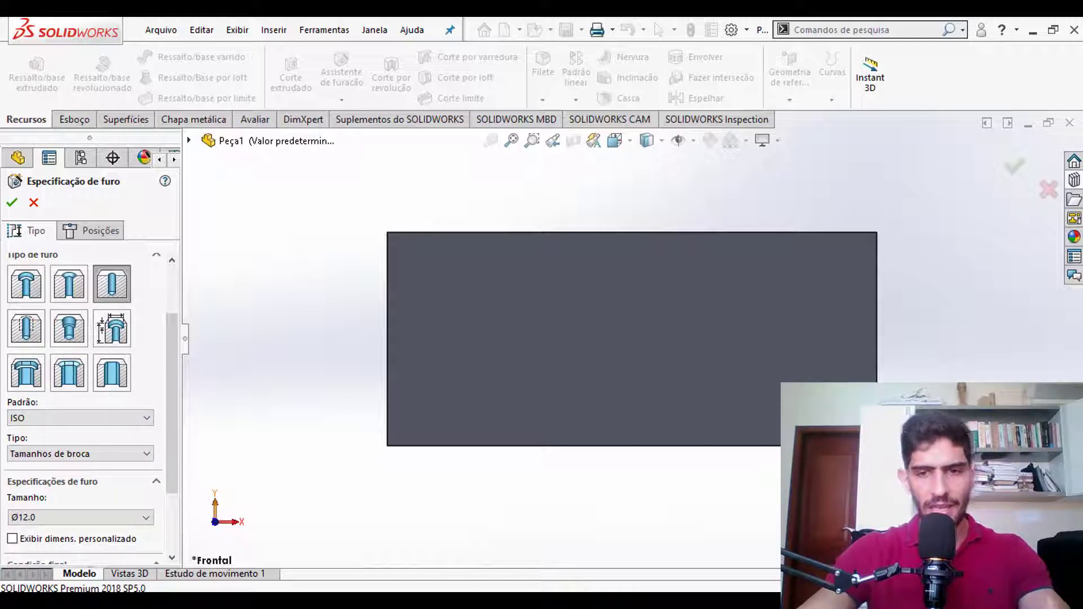
- Compare the ISO hole categories in the Toolbox configuration with the Hole Wizard's hole categories and ISO type options, keeping Tamanhos de broca
mouse_move(668, 601)
left_click(673, 561)
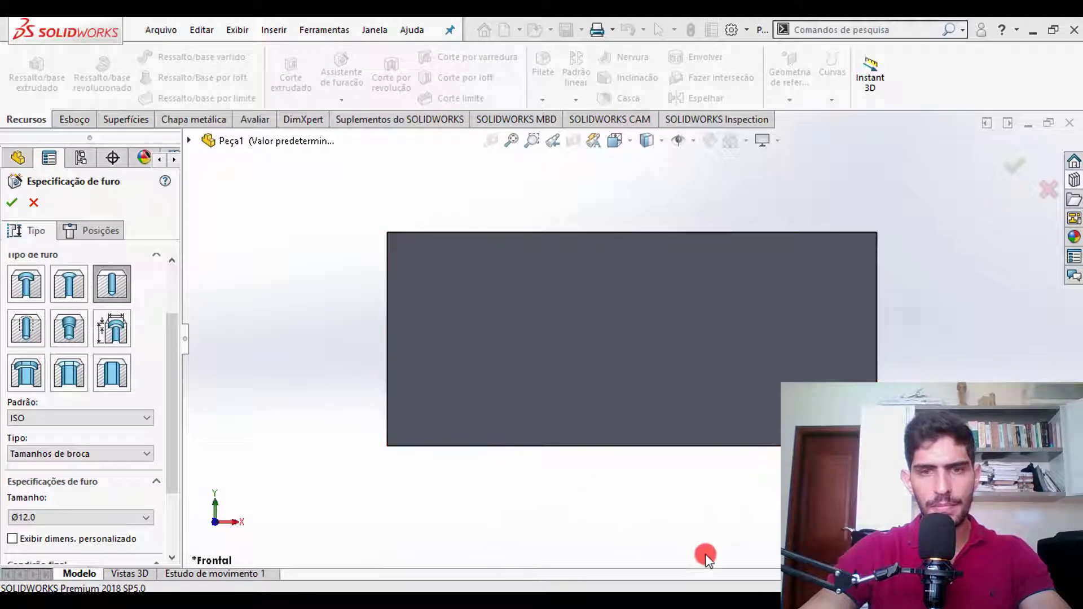
left_click(604, 601)
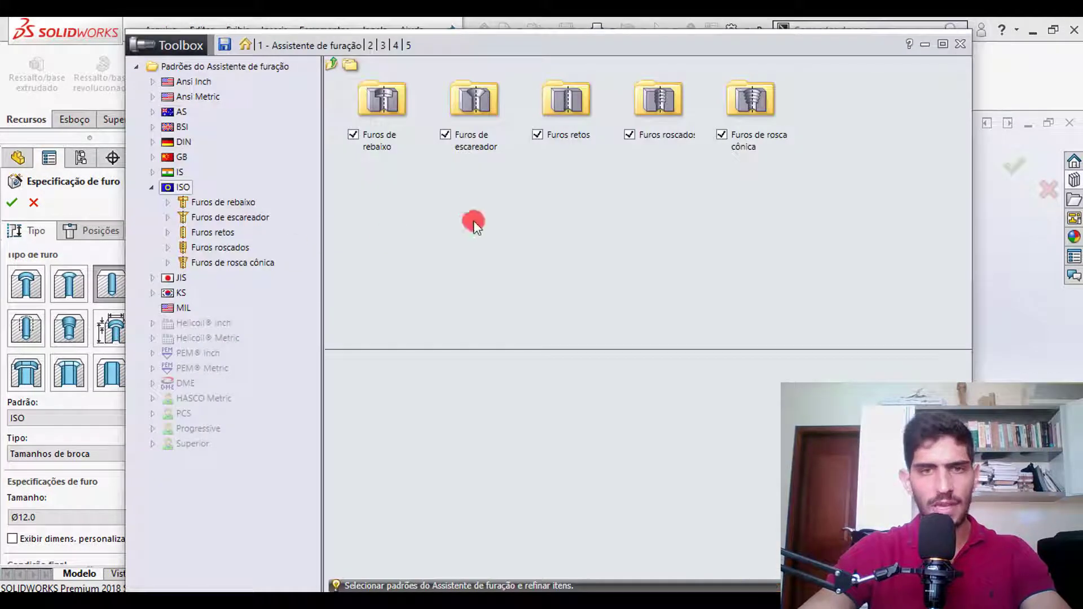
left_click_drag(573, 41, 692, 42)
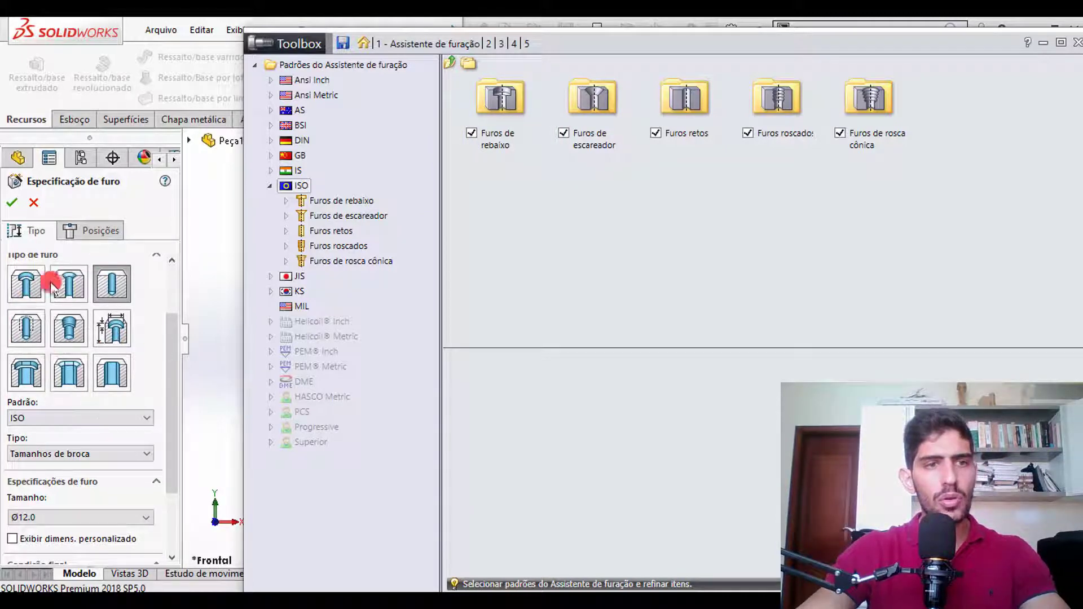
left_click_drag(168, 342, 136, 385)
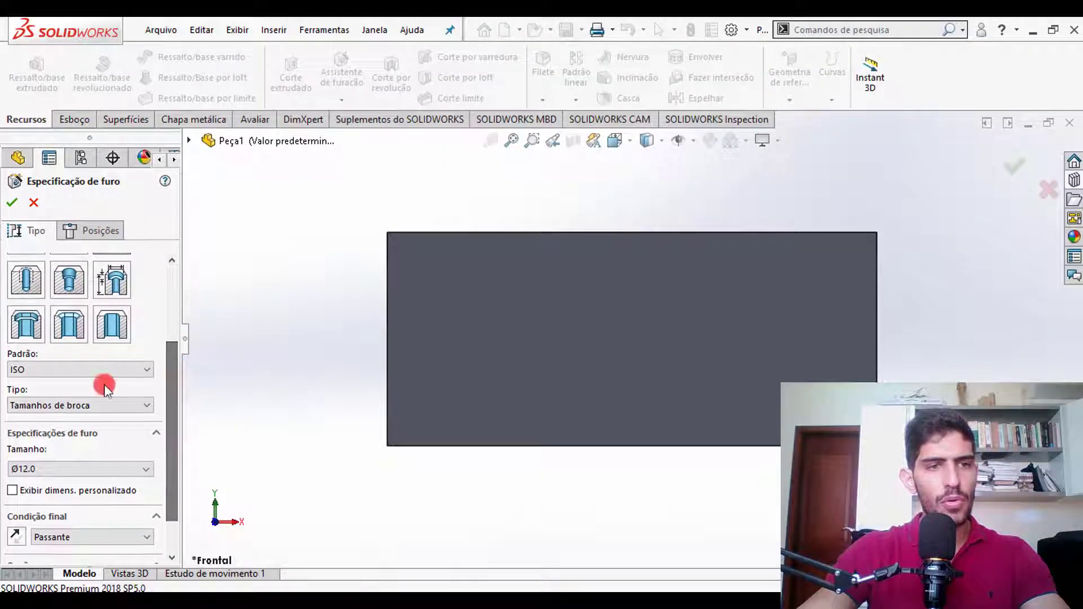
left_click(127, 404)
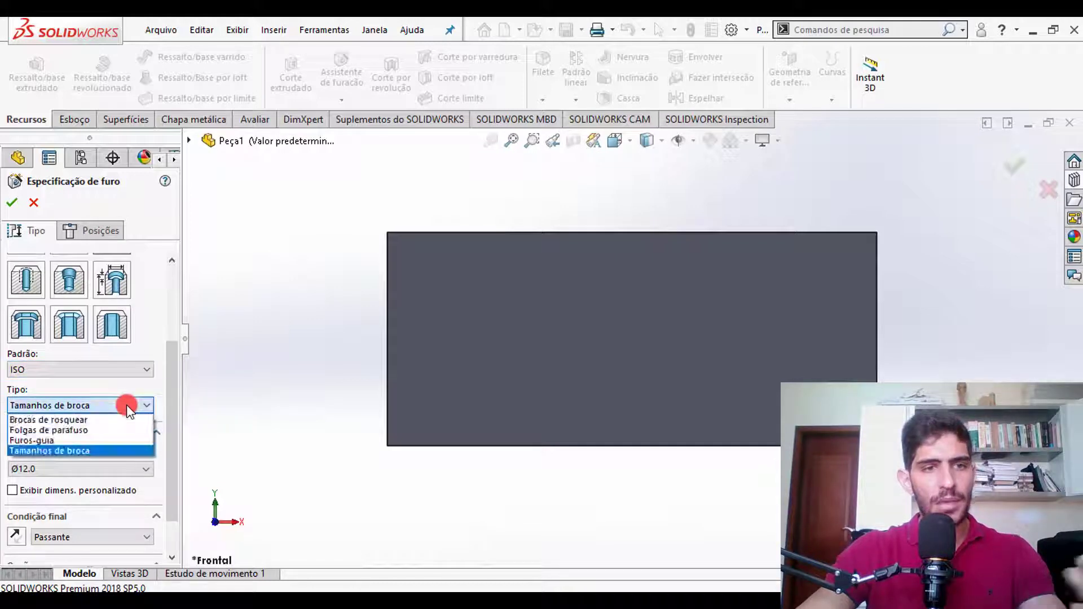
left_click(106, 403)
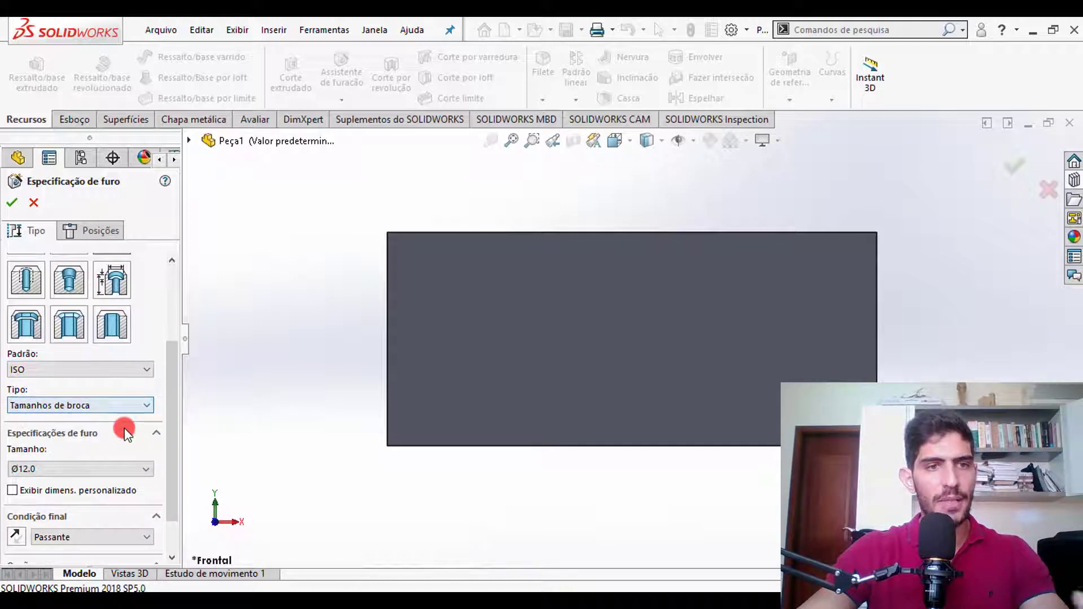
- Cancel the hole specification and close the plate part without saving it
left_click(1039, 195)
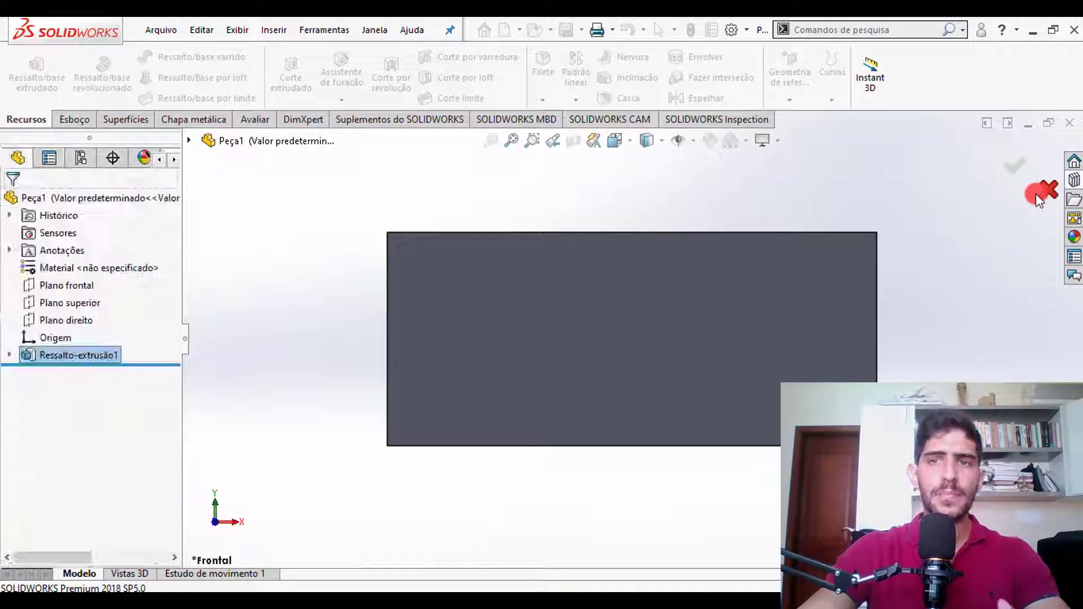
left_click(1074, 123)
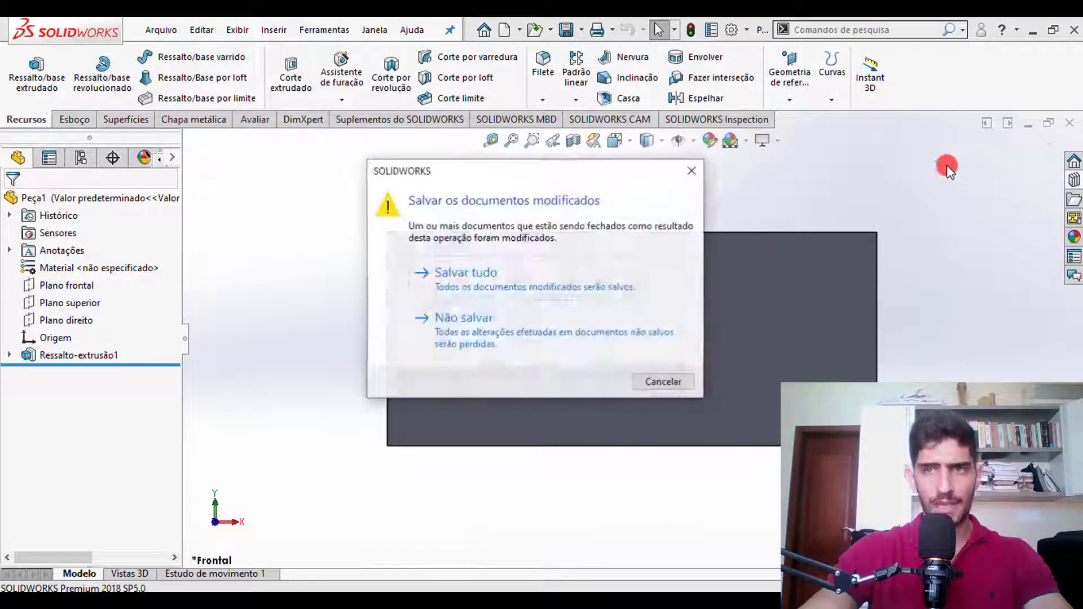
left_click(574, 354)
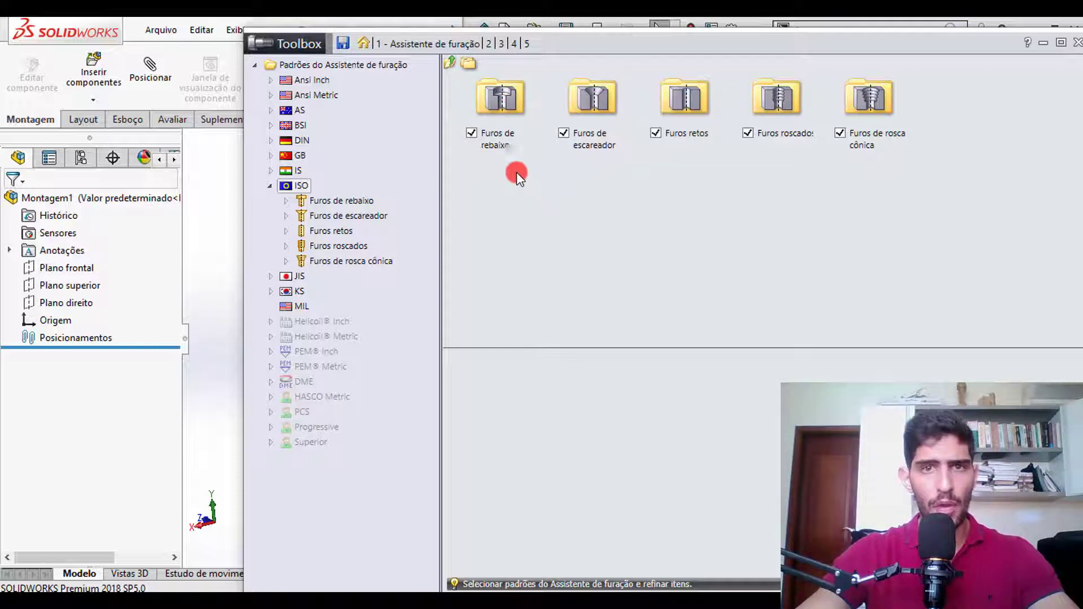
- In the Toolbox ISO counterbore holes (Furos de rebaixo), disable every fastener except the grade C hex bolt ISO 4016
double_click(520, 113)
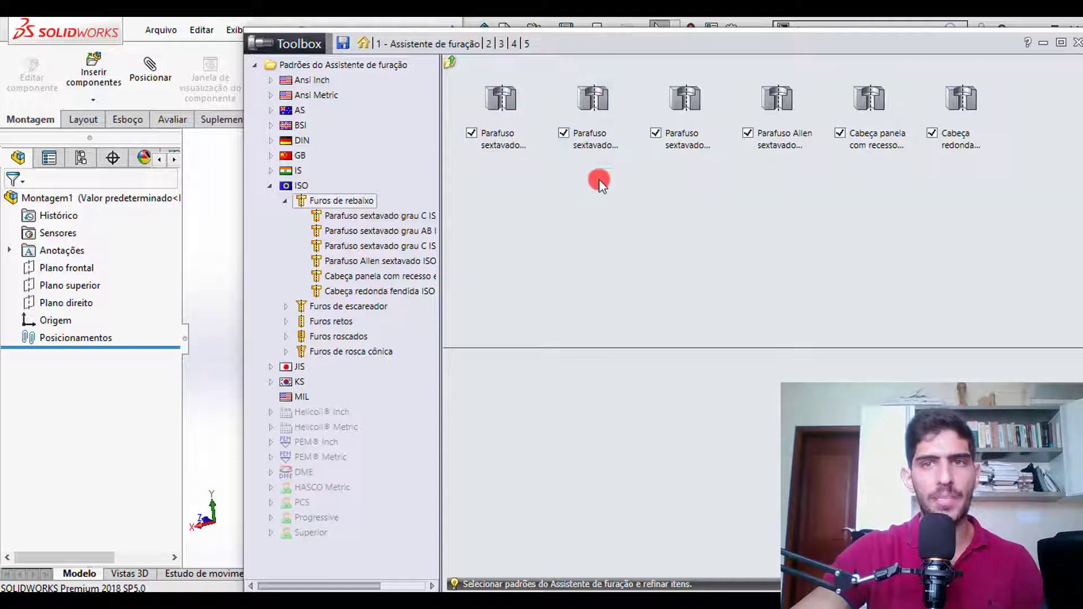
left_click(564, 134)
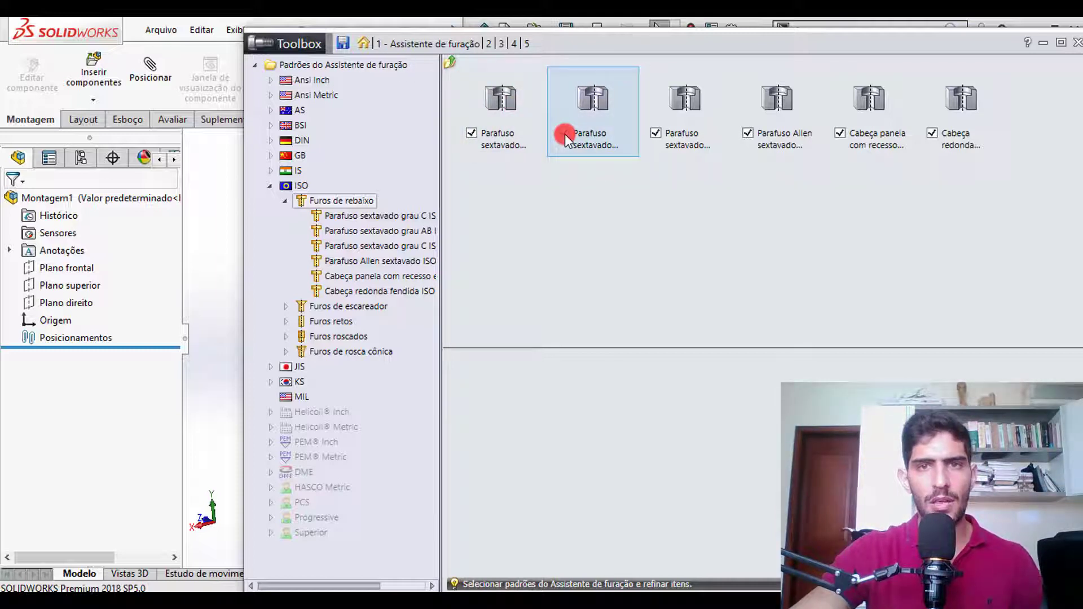
left_click(657, 133)
left_click(748, 134)
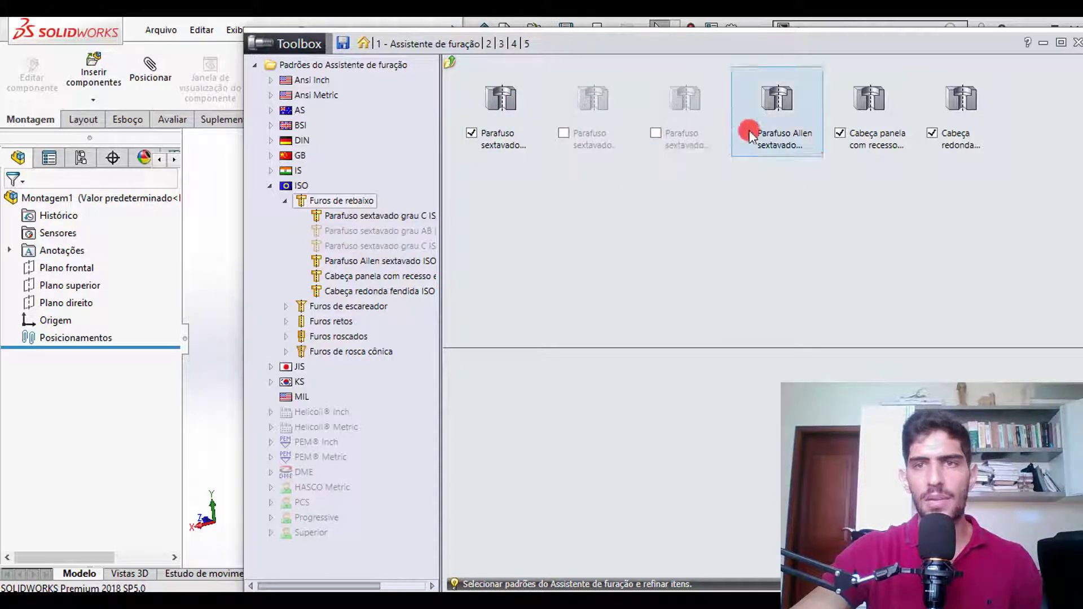
left_click(841, 135)
left_click(932, 133)
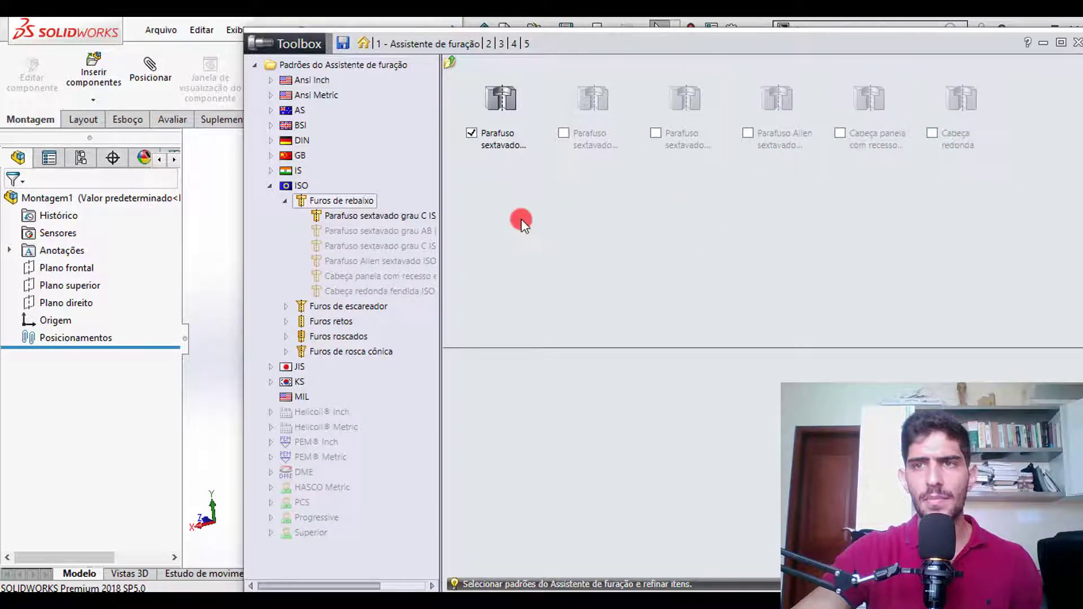
- Examine the size table of the grade C hex bolt ISO 4016 and the form for adding a size, without adding one
double_click(498, 148)
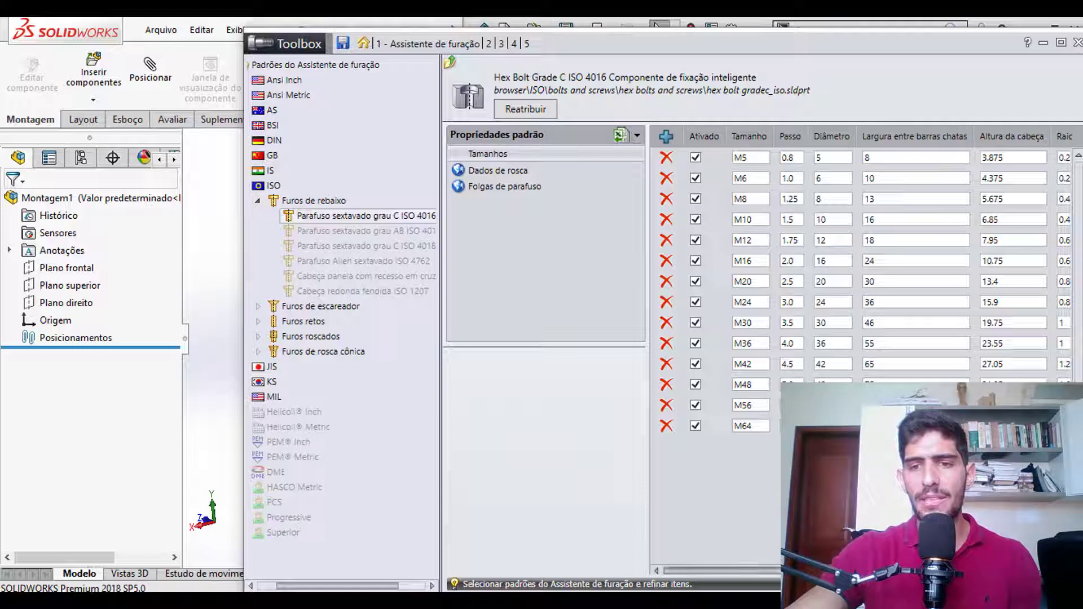
left_click_drag(791, 571, 627, 565)
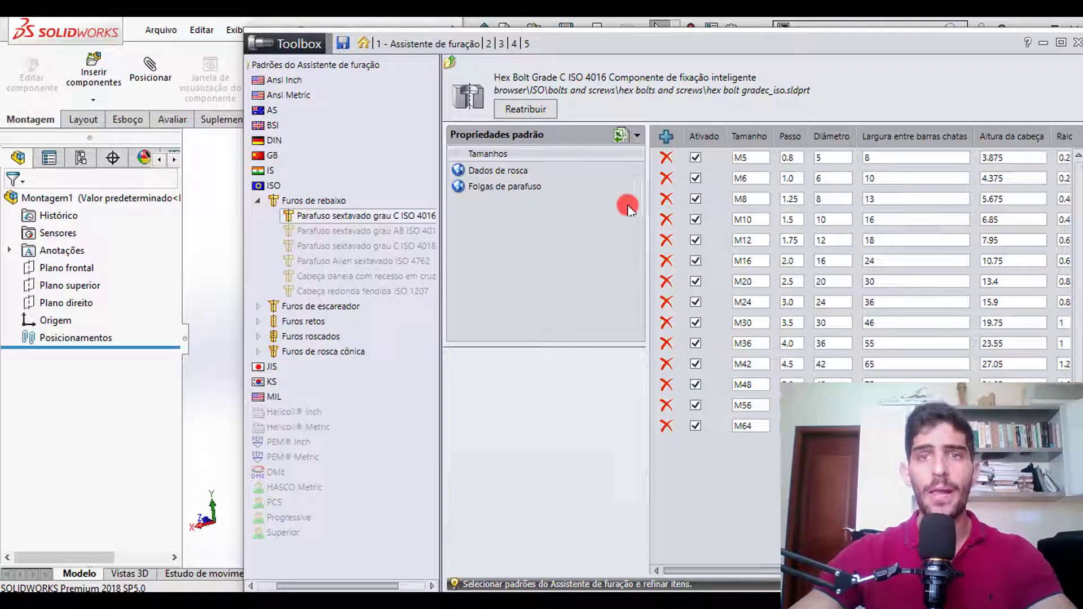
left_click(665, 141)
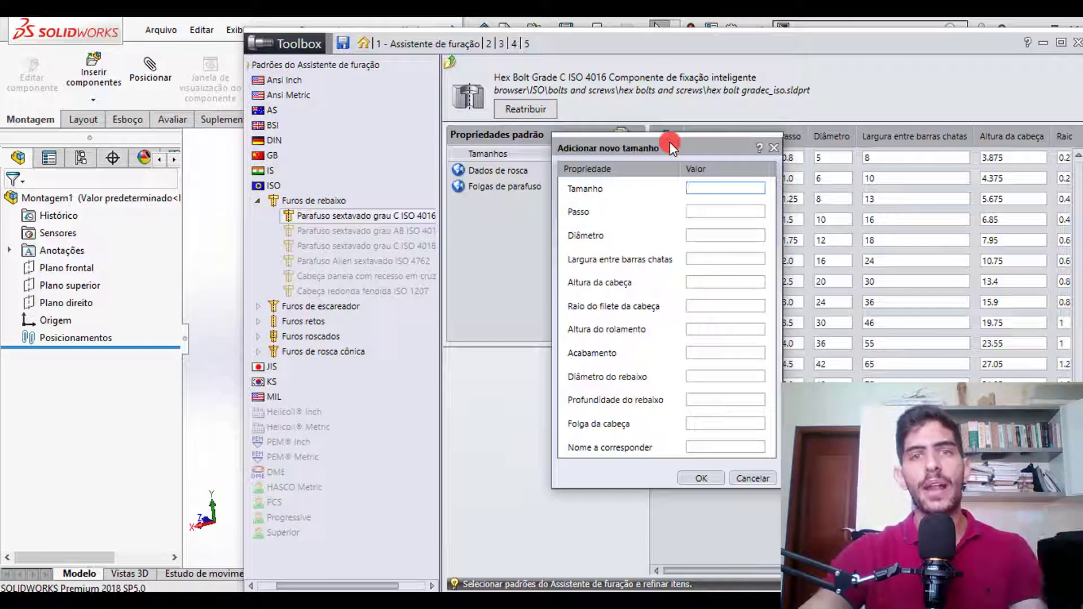
left_click(753, 478)
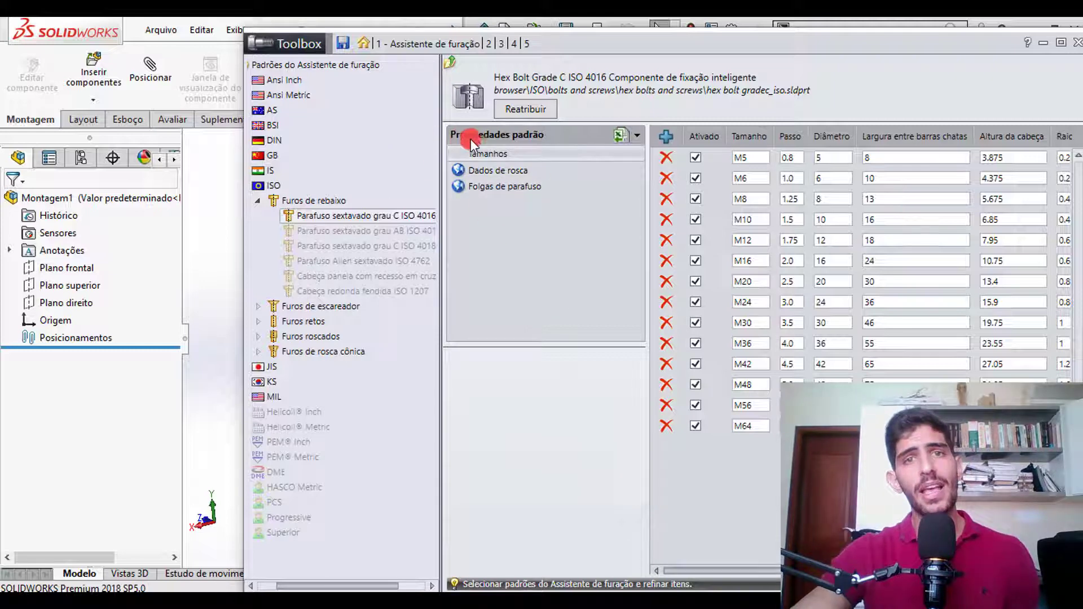
- Review the thread data (Dados de rosca) and screw clearances (Folgas de parafuso) of the ISO 4016 hex bolt
left_click(489, 170)
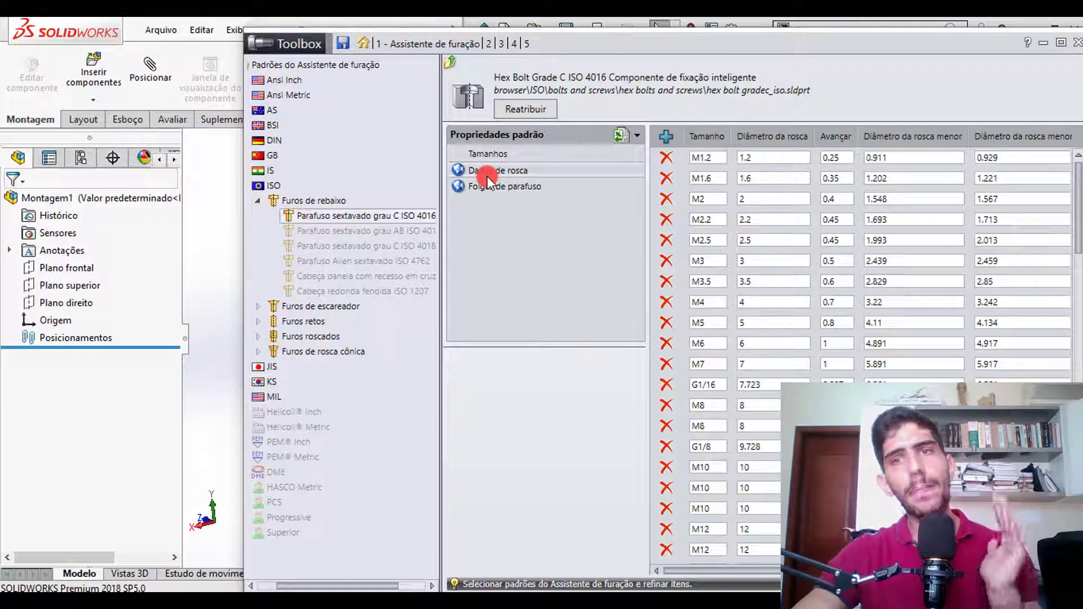
mouse_move(678, 570)
left_mouse_down()
mouse_move(691, 566)
mouse_move(657, 571)
left_mouse_up()
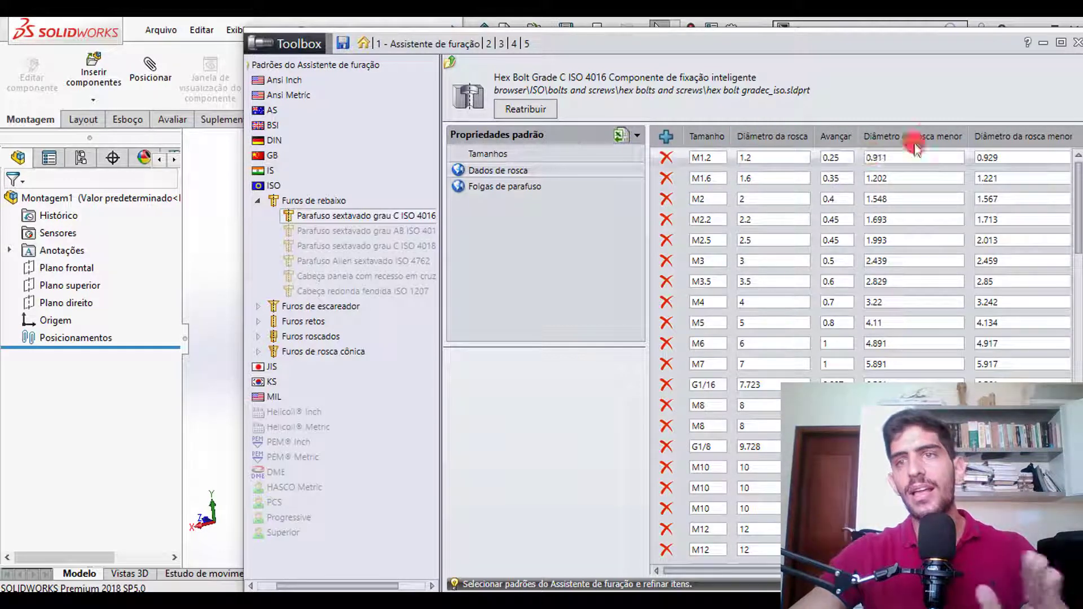
left_click_drag(829, 572, 896, 571)
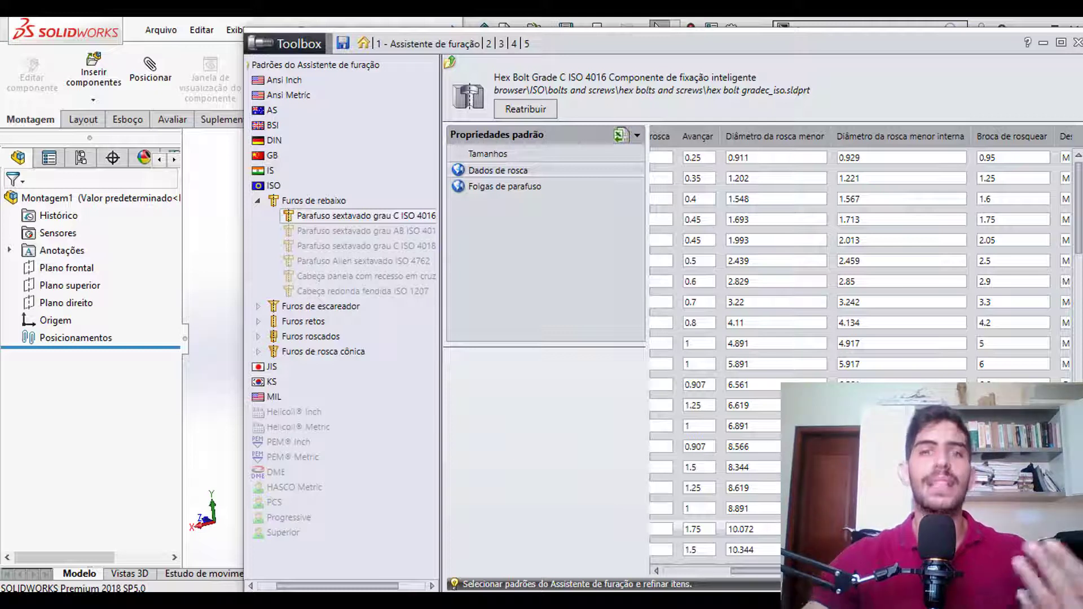
left_click(533, 185)
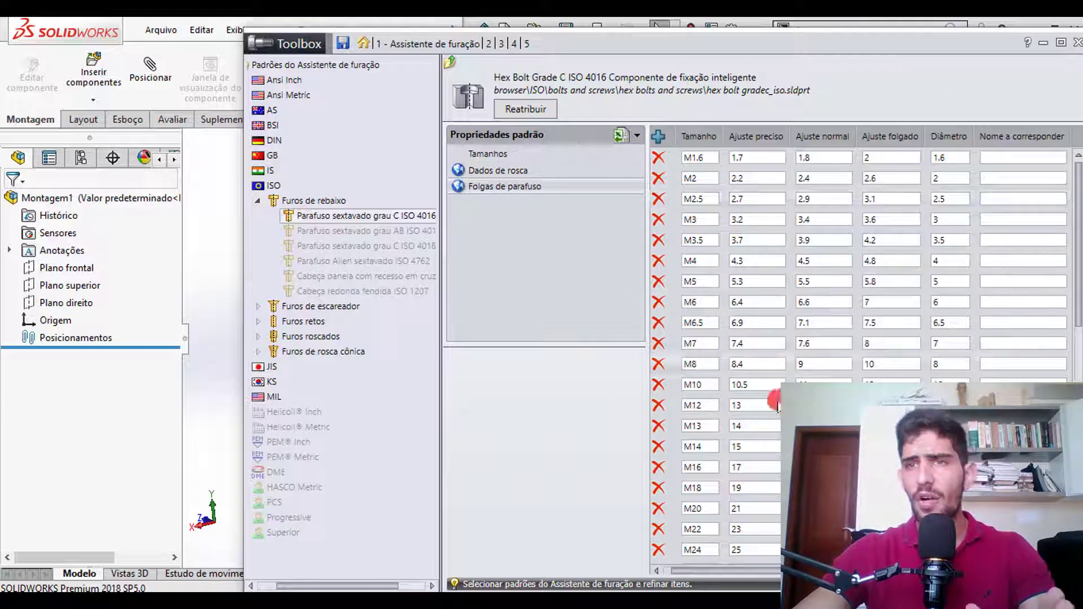
mouse_move(691, 571)
left_mouse_down()
mouse_move(742, 571)
mouse_move(685, 582)
left_mouse_up()
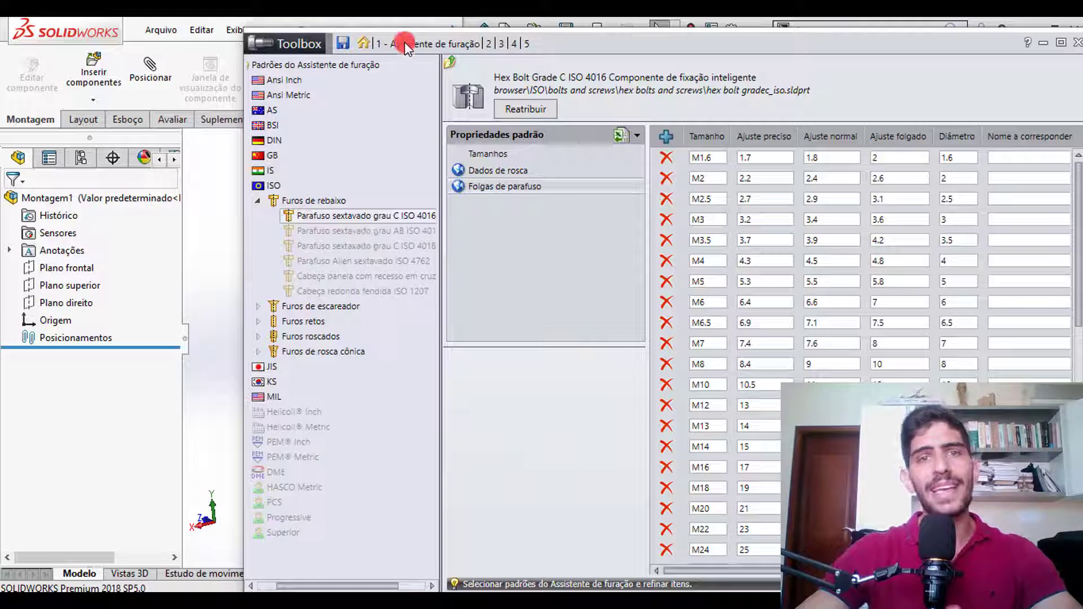
- From the overview of Hole Wizard standards, open the Ansi Metric tapped holes' size table for Furo roscado de assentamento
left_click(449, 43)
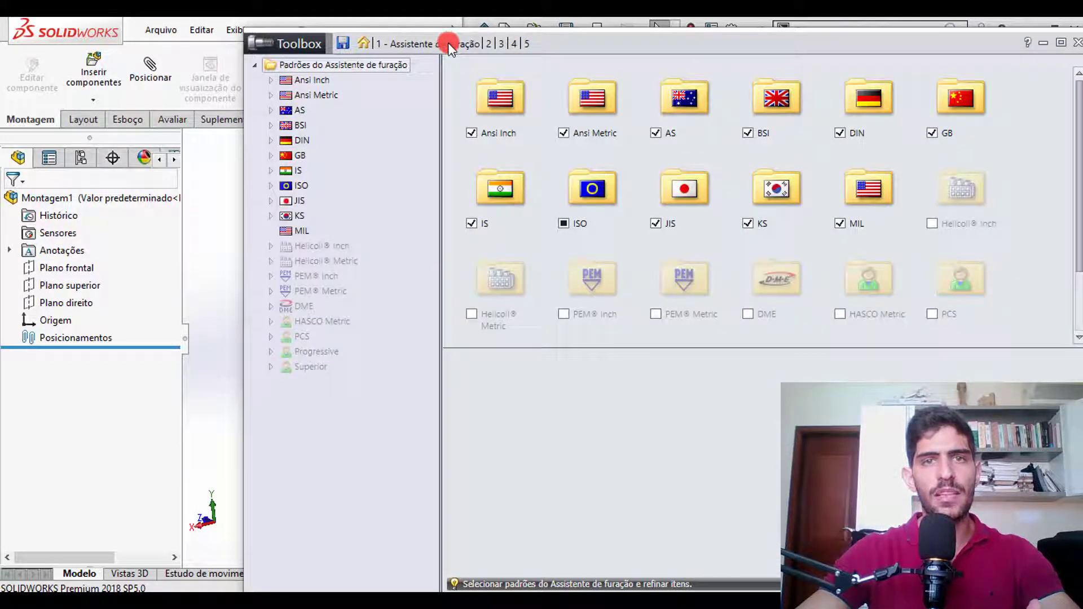
left_click(564, 224)
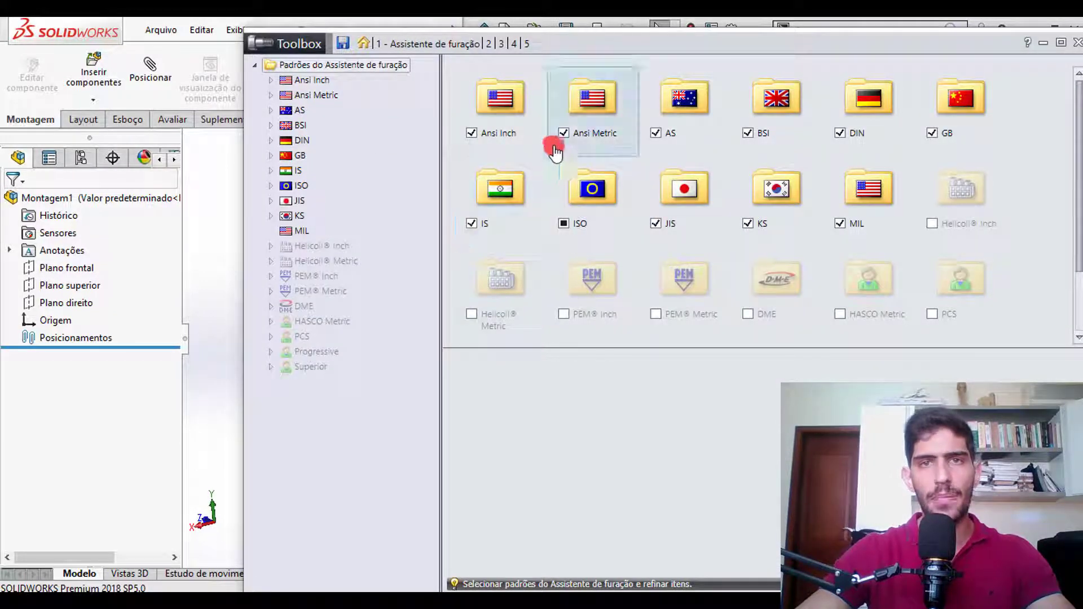
double_click(588, 101)
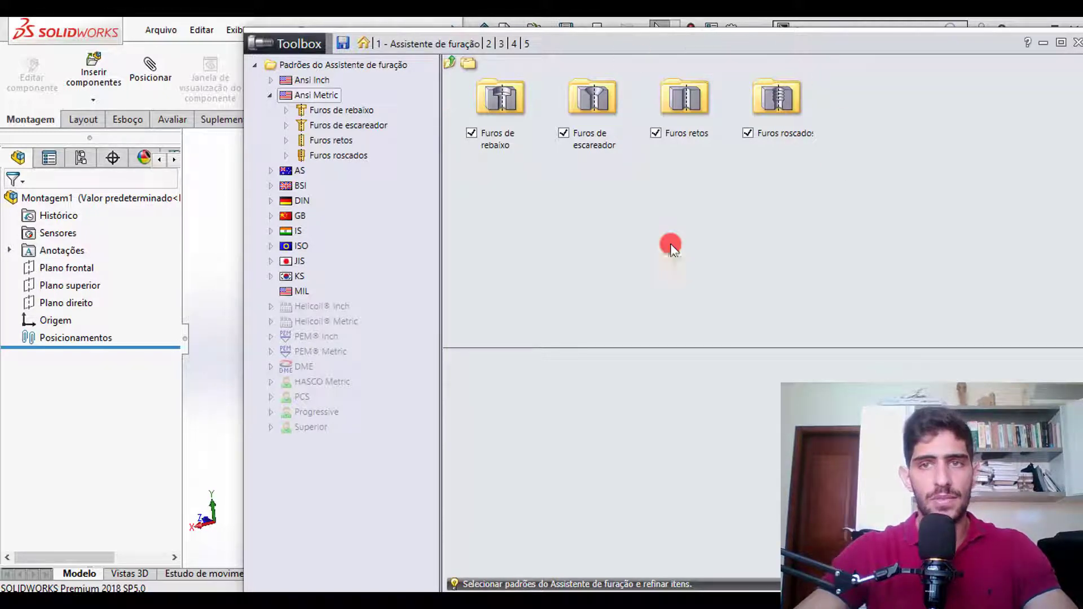
double_click(790, 107)
mouse_move(500, 121)
left_mouse_down()
mouse_move(508, 176)
mouse_move(527, 122)
mouse_move(515, 103)
mouse_move(519, 134)
mouse_move(510, 110)
left_mouse_up()
double_click(509, 106)
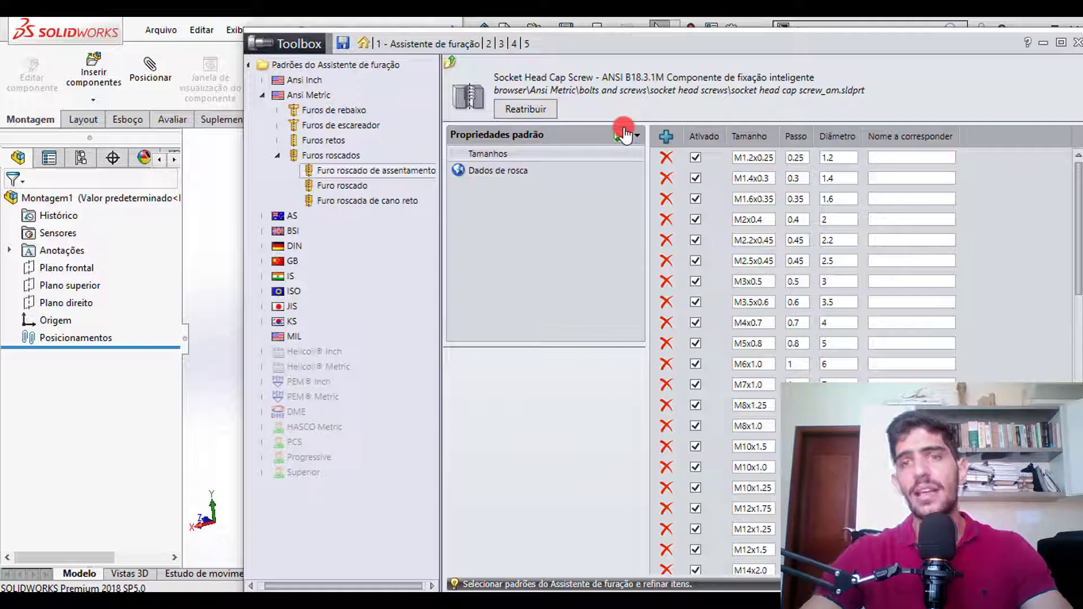
- Inspect the M1.2x0.25 and M1.4x0.3 size entries and return to the Toolbox configuration's welcome page
left_click(696, 160)
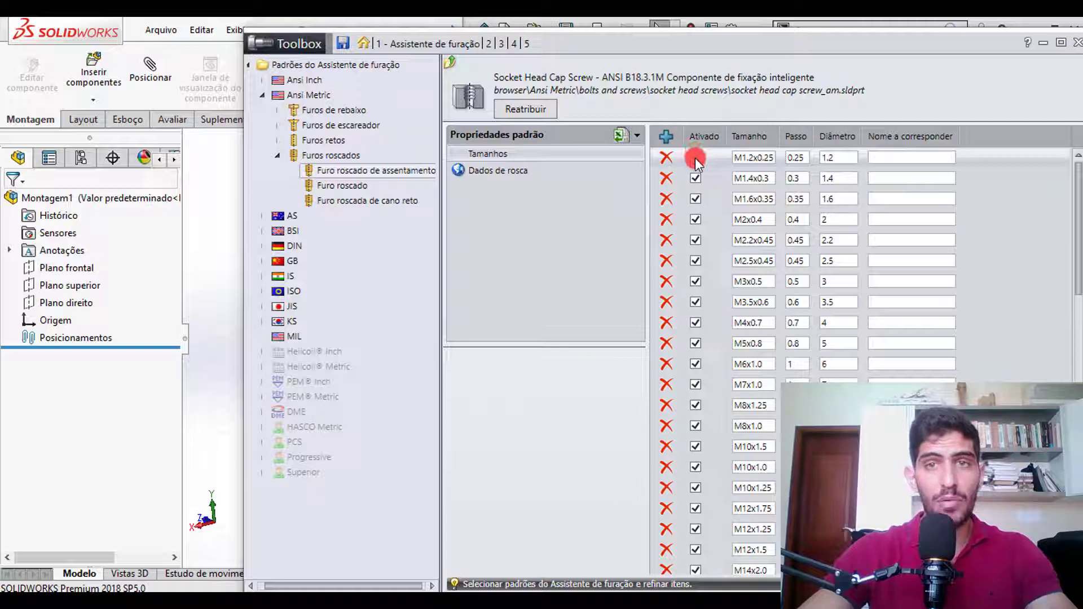
left_click(769, 155)
left_click(754, 176)
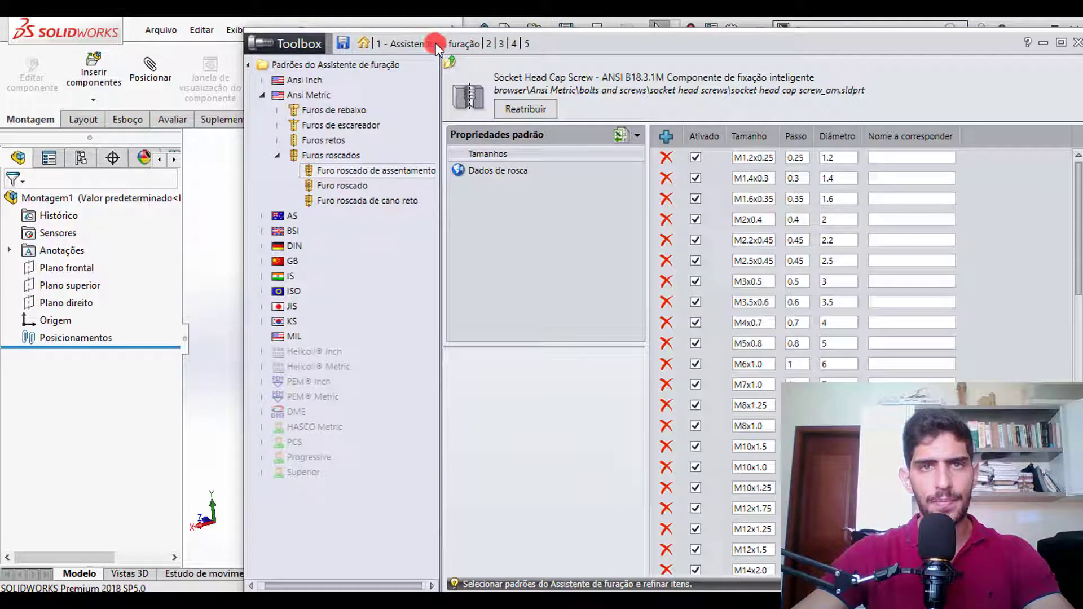
left_click(364, 44)
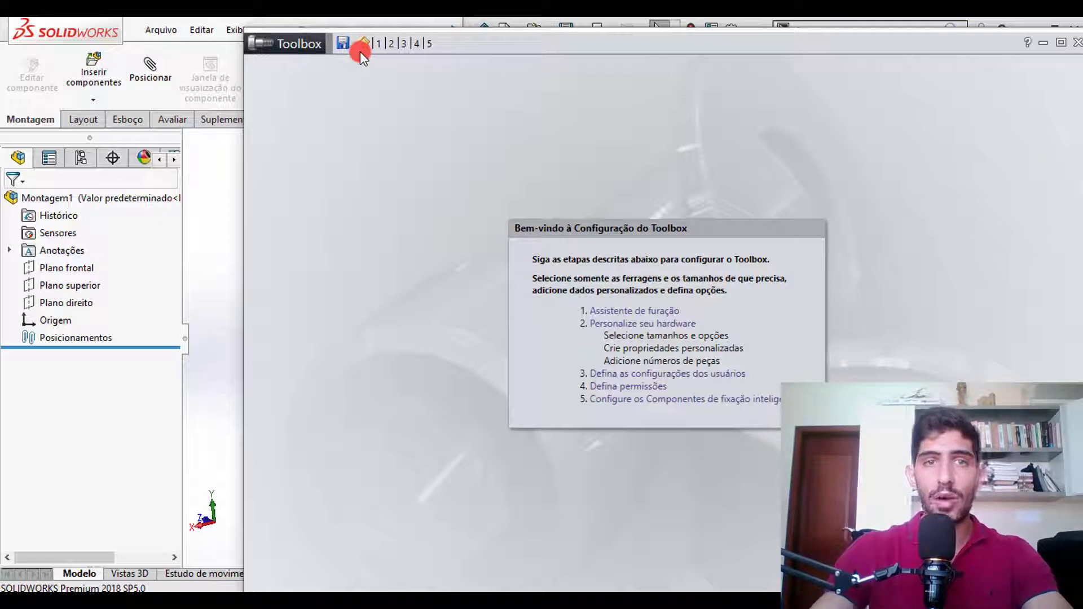
- In the hardware customization stage, disable the Unistrut, Truarc, Torrington Metric and Torrington Inch standards
double_click(360, 52)
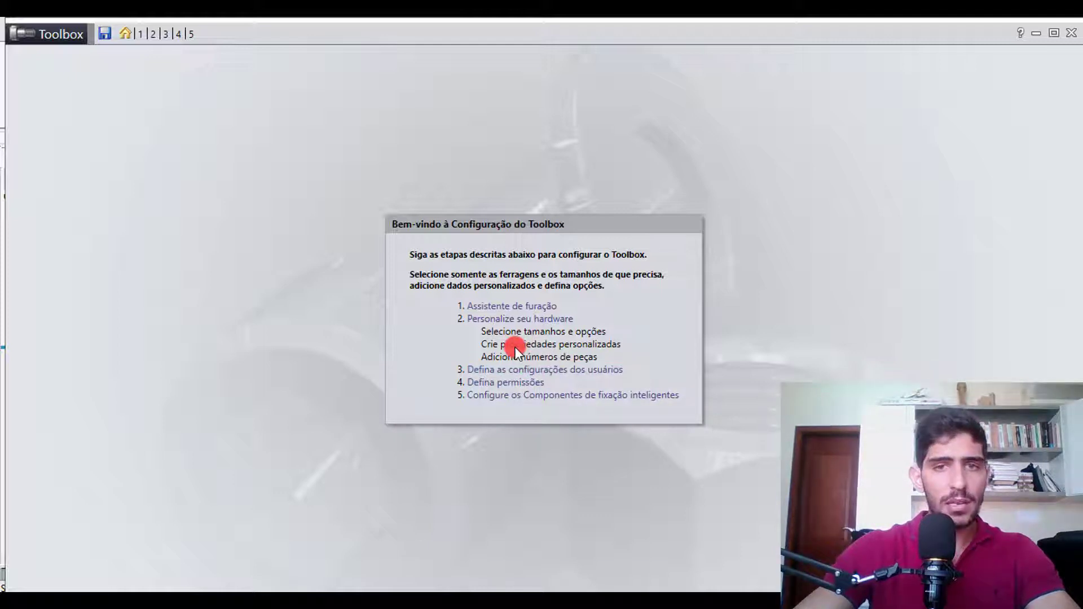
left_click(541, 317)
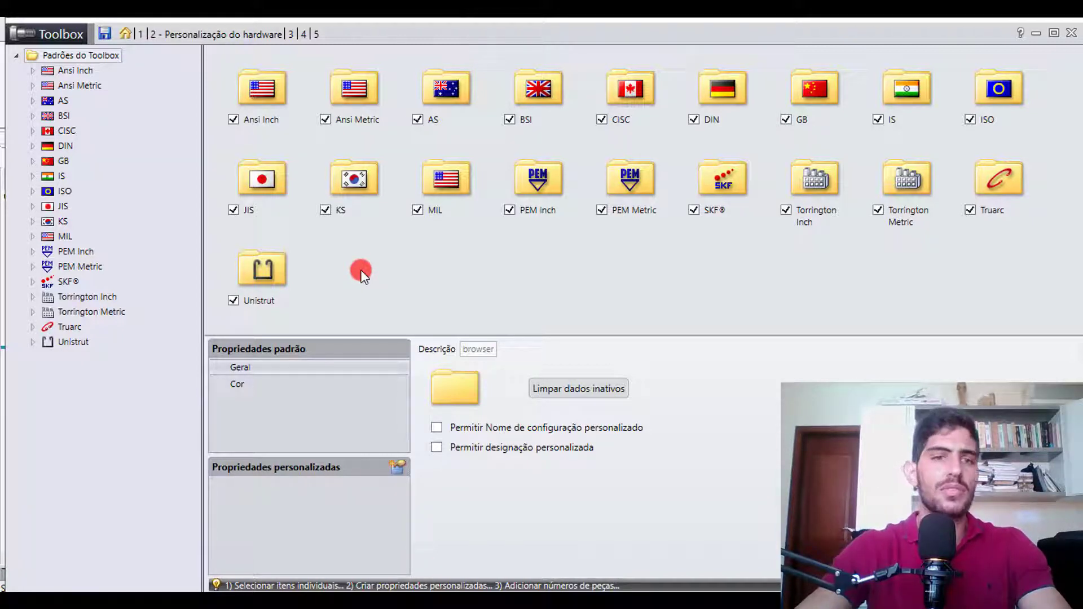
left_click(233, 300)
left_click(970, 210)
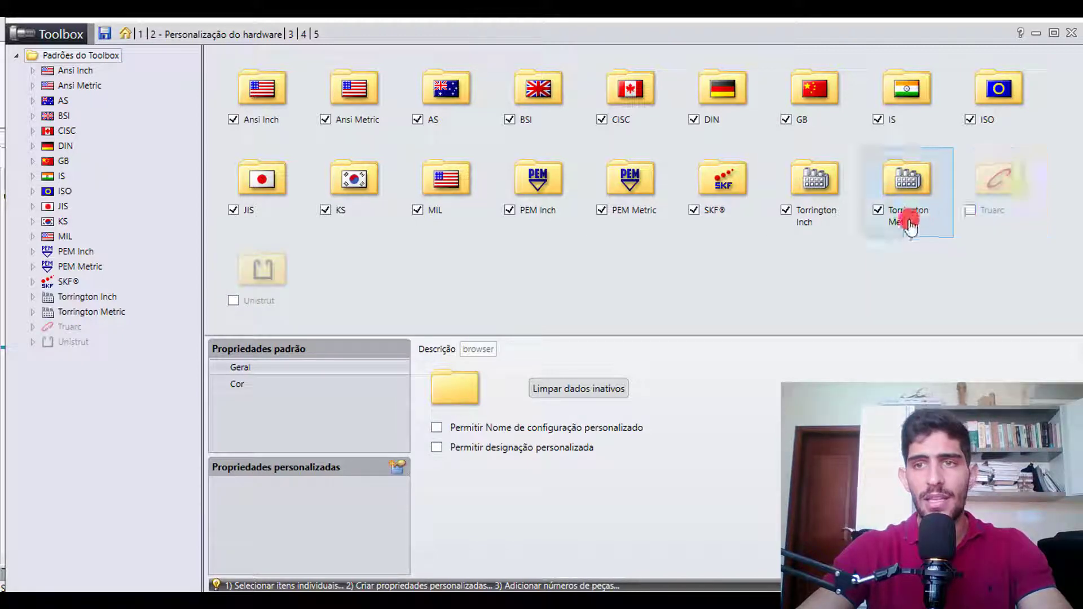
left_click(877, 209)
left_click(788, 210)
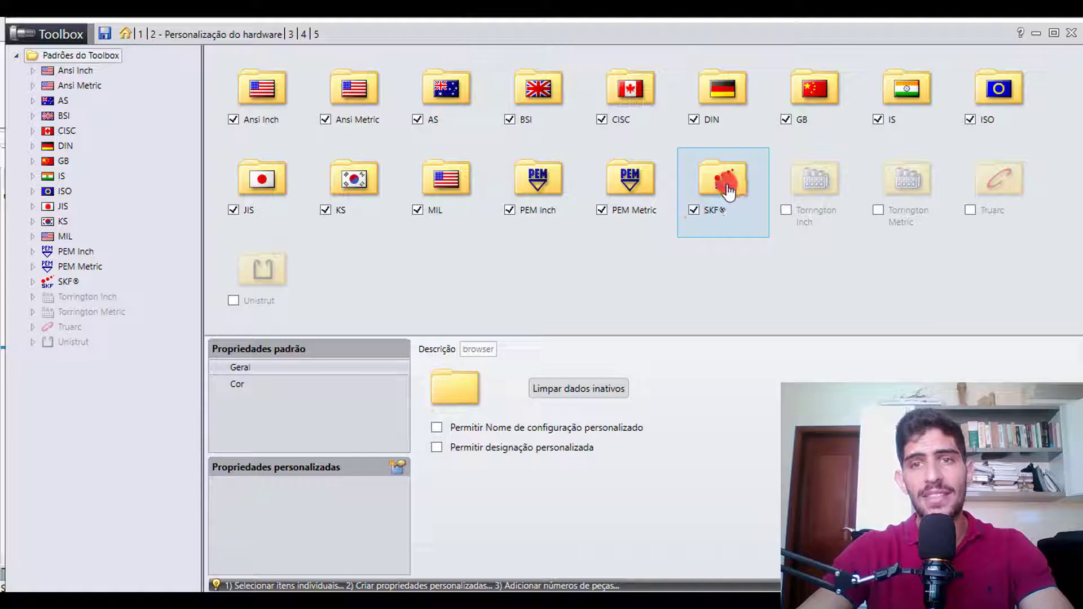
- Look through the SKF bearings (Rolamentos) down to the ball bearing types and return to the welcome page
double_click(727, 180)
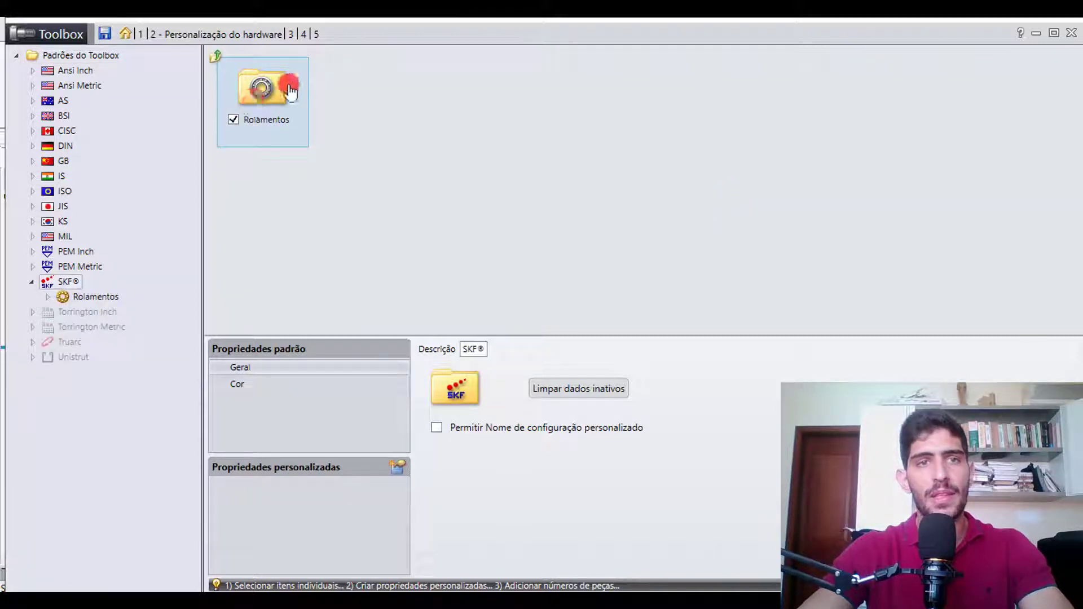
double_click(261, 87)
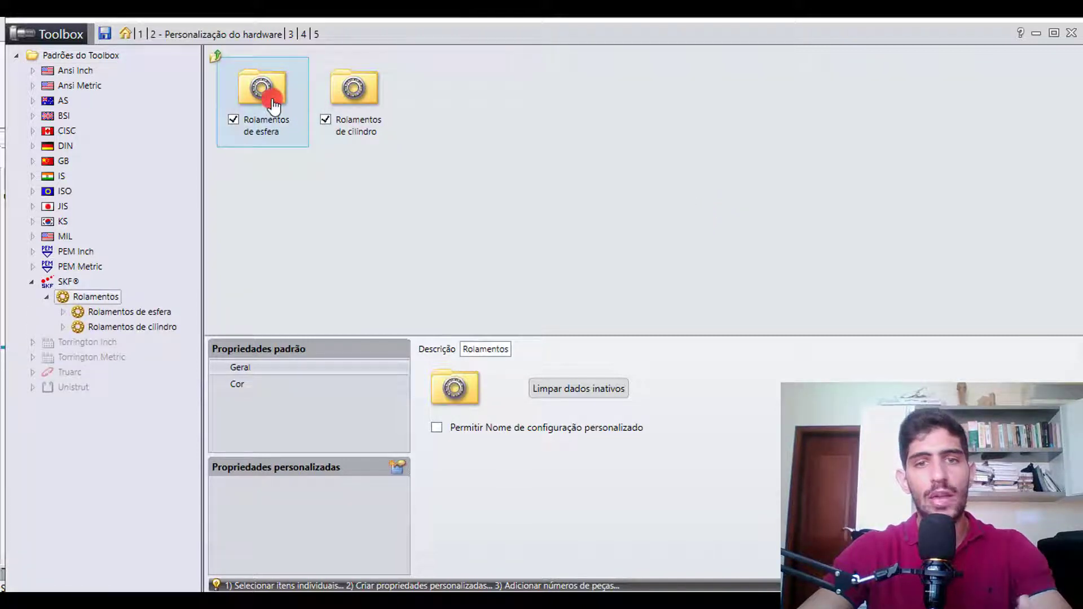
double_click(273, 103)
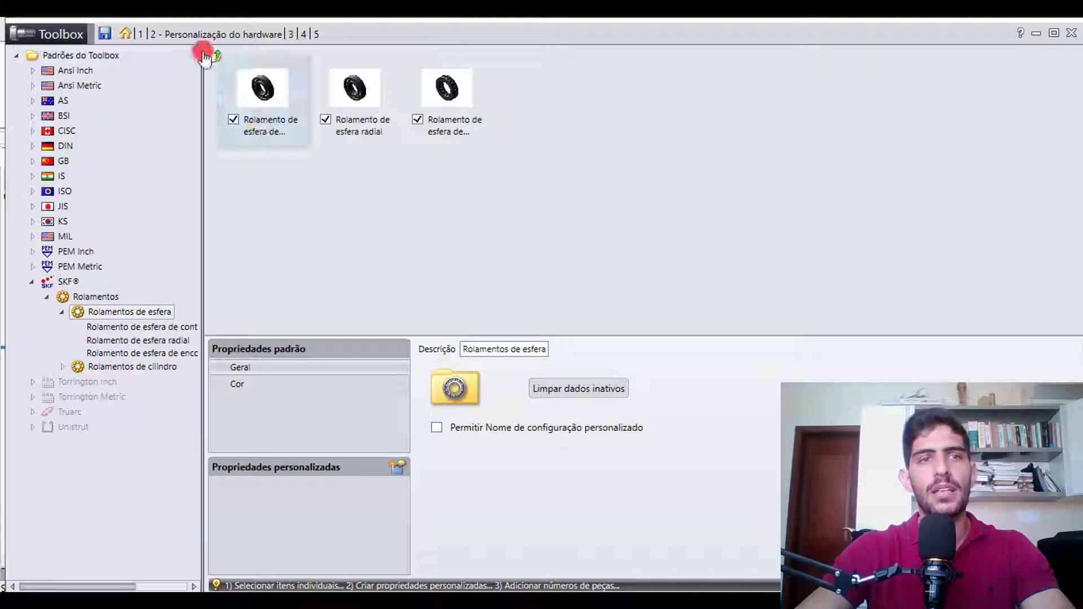
left_click(126, 36)
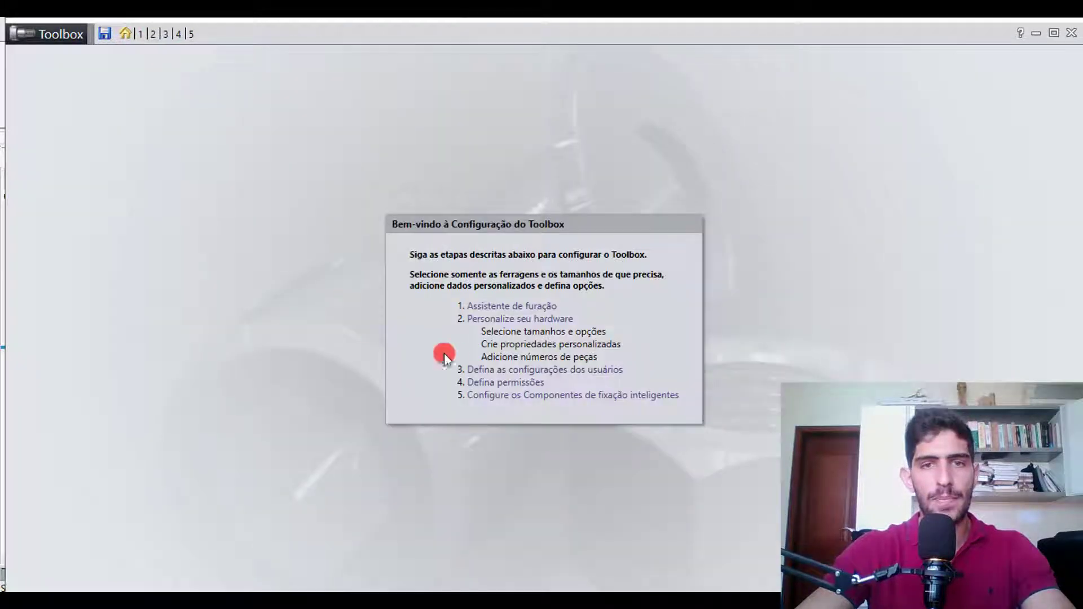
- Re-enable the Torrington Inch, Torrington Metric, Truarc and Unistrut standards in hardware customization and open the ISO standard
left_click(511, 319)
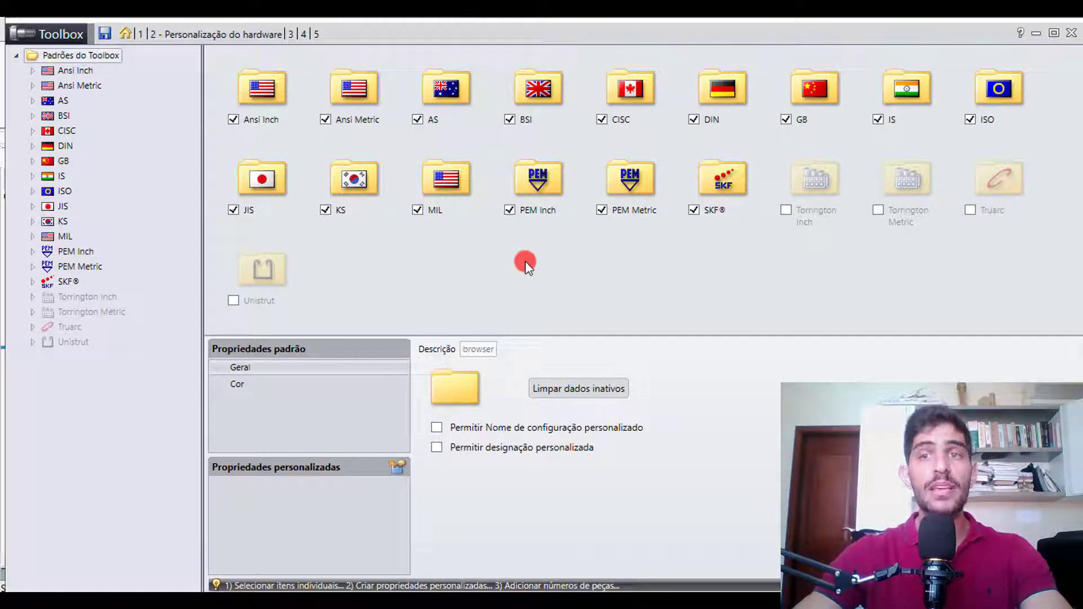
left_click(786, 210)
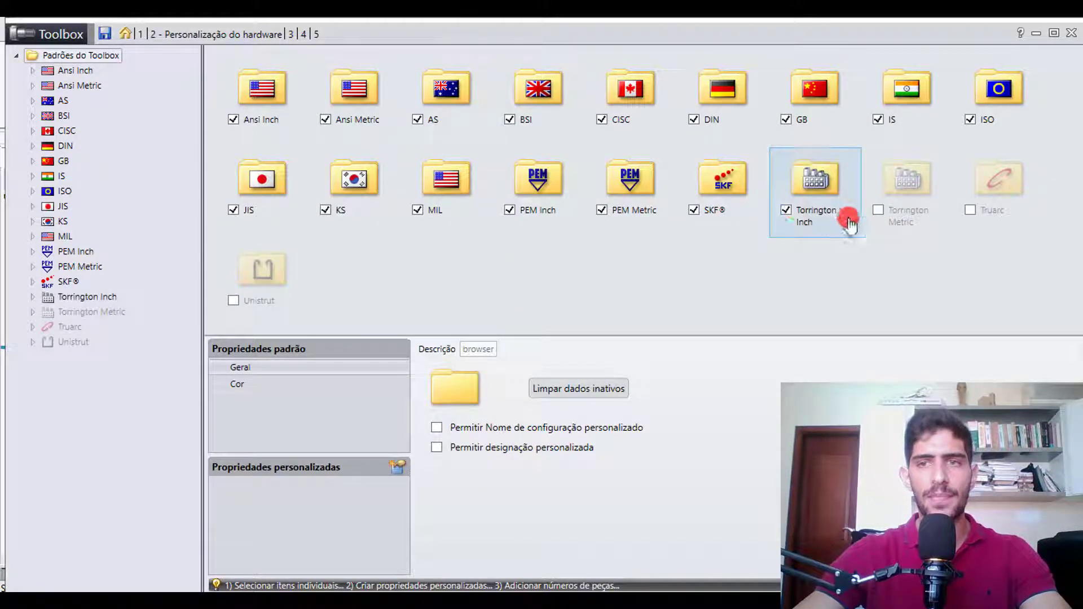
left_click(878, 210)
left_click(970, 210)
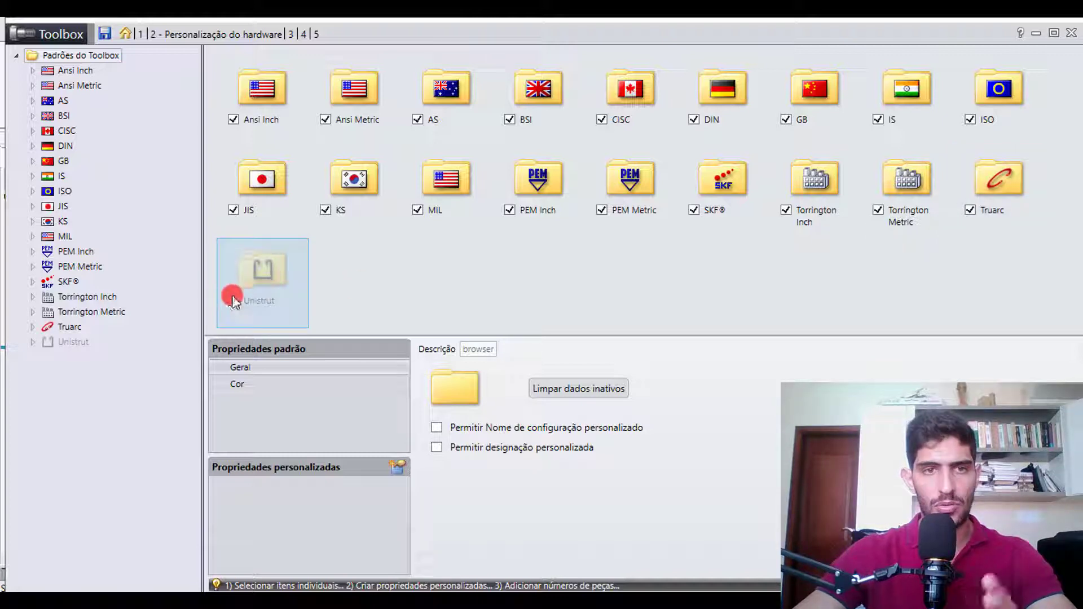
left_click(233, 301)
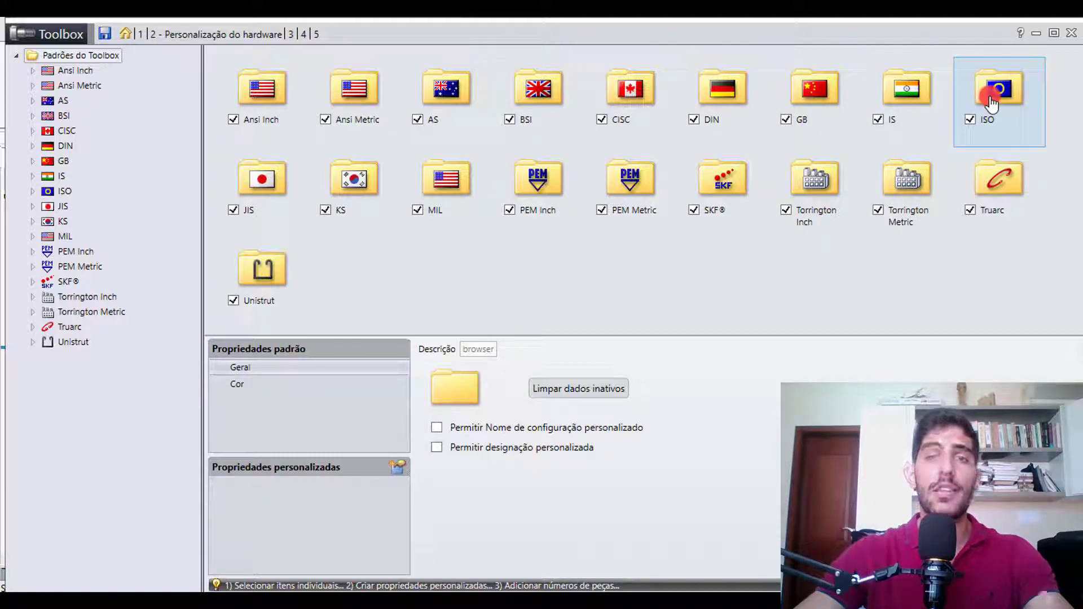
double_click(991, 103)
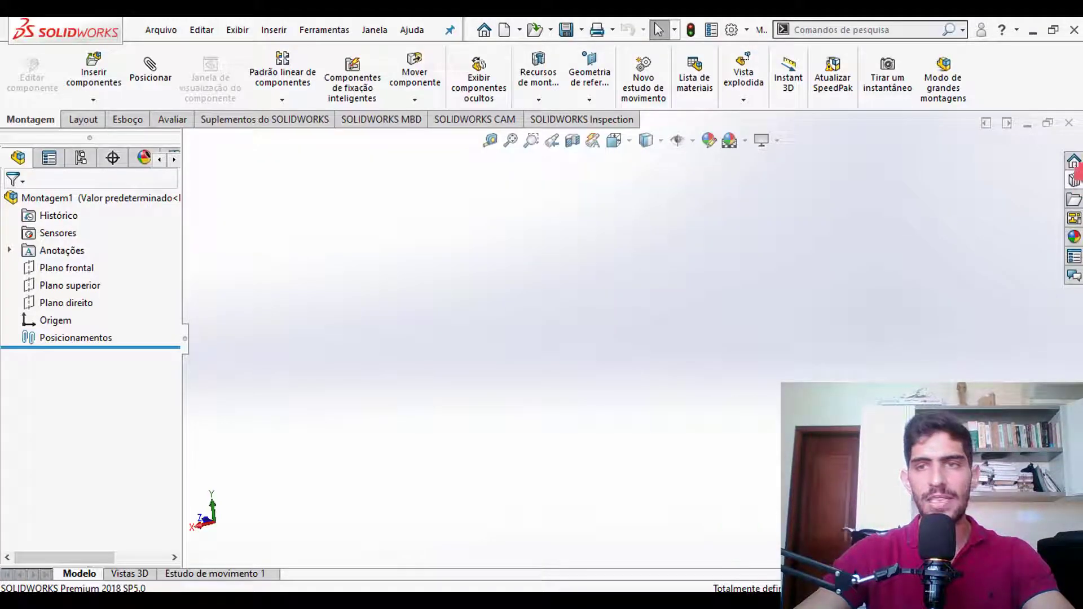
- Switch to the SOLIDWORKS assembly, review the Toolbox standards in the Design Library and show the ISO categories with more room for their folders
left_click(1066, 186)
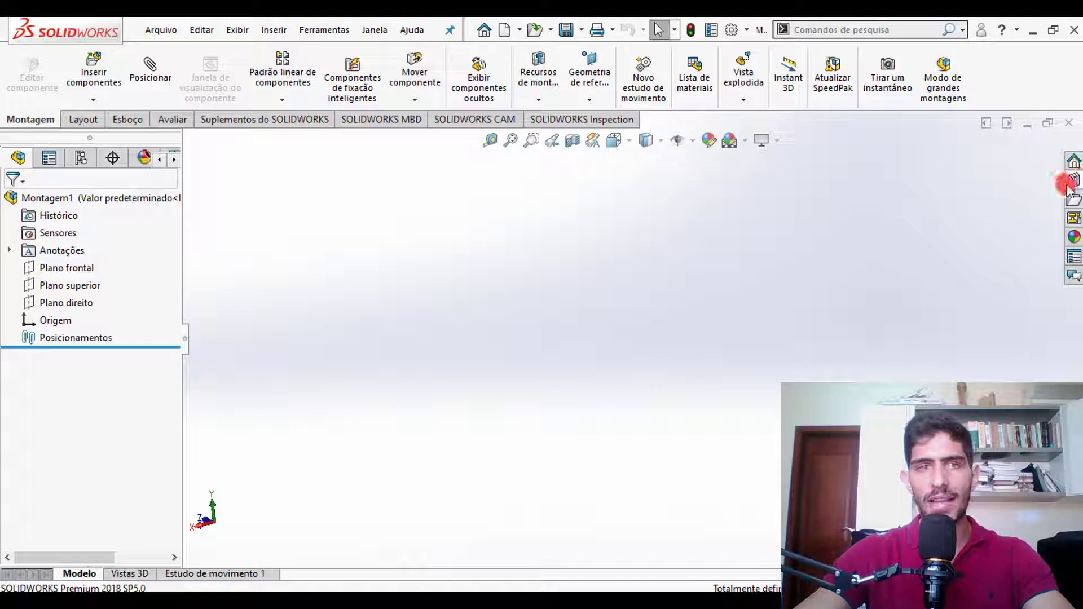
left_click(1068, 184)
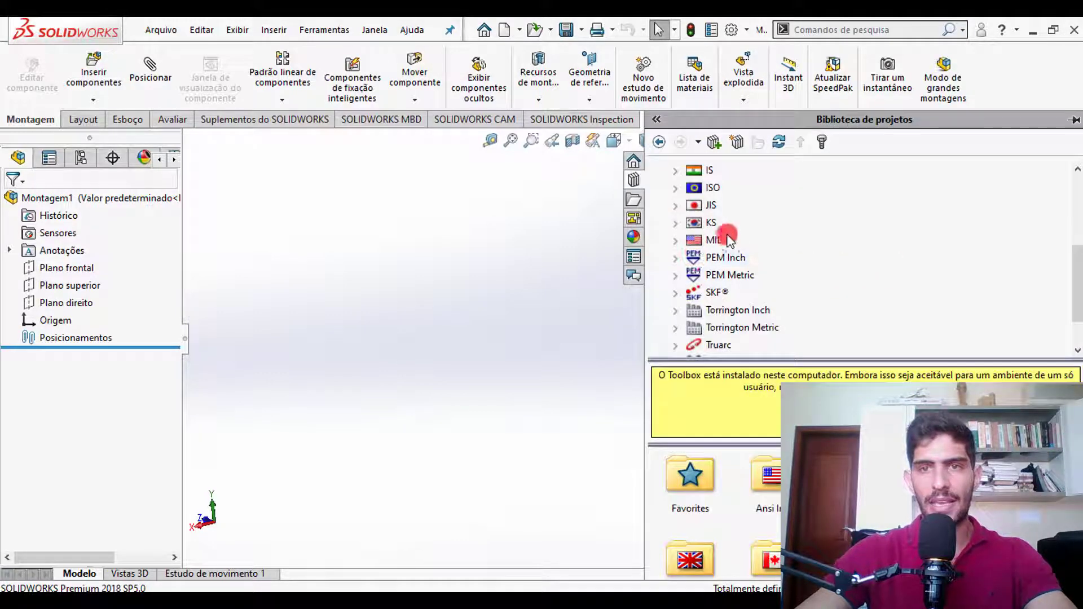
scroll(725, 232, "up", 4)
left_click(714, 171)
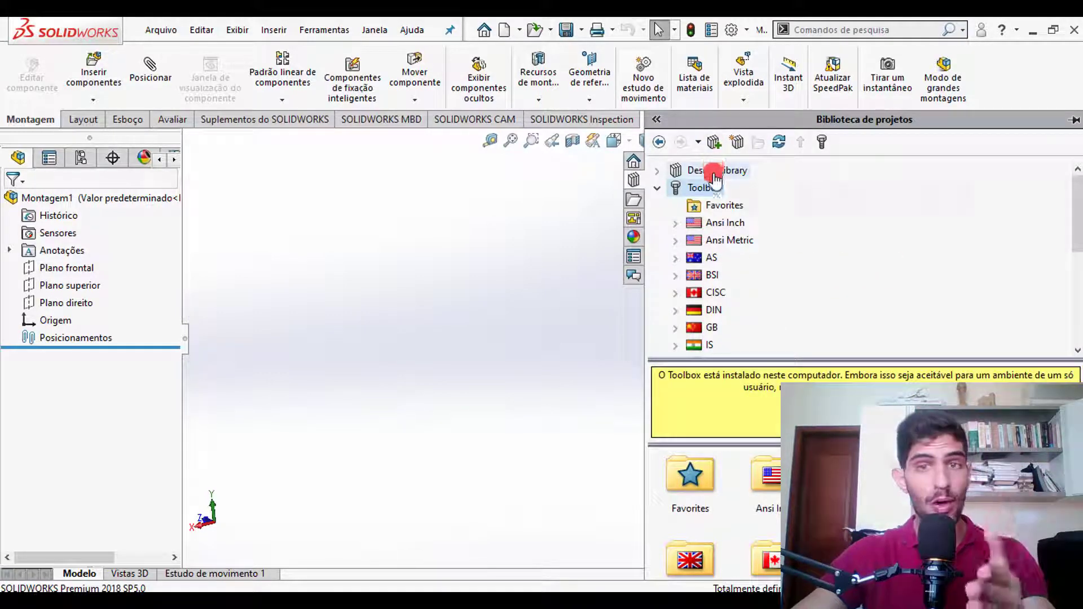
scroll(716, 248, "down", 3)
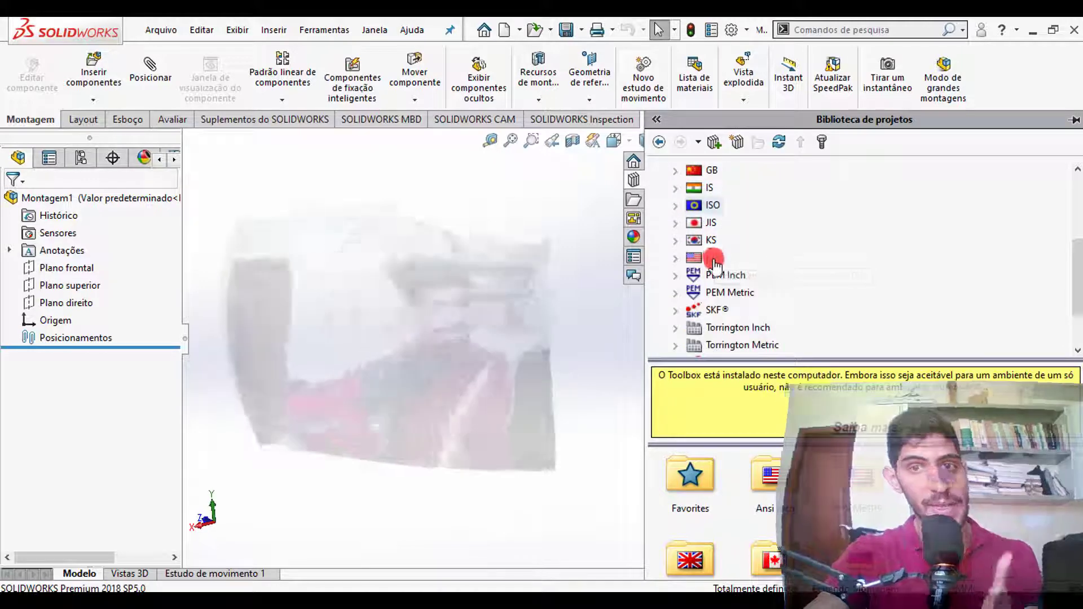
scroll(714, 271, "down", 3)
scroll(714, 299, "up", 2)
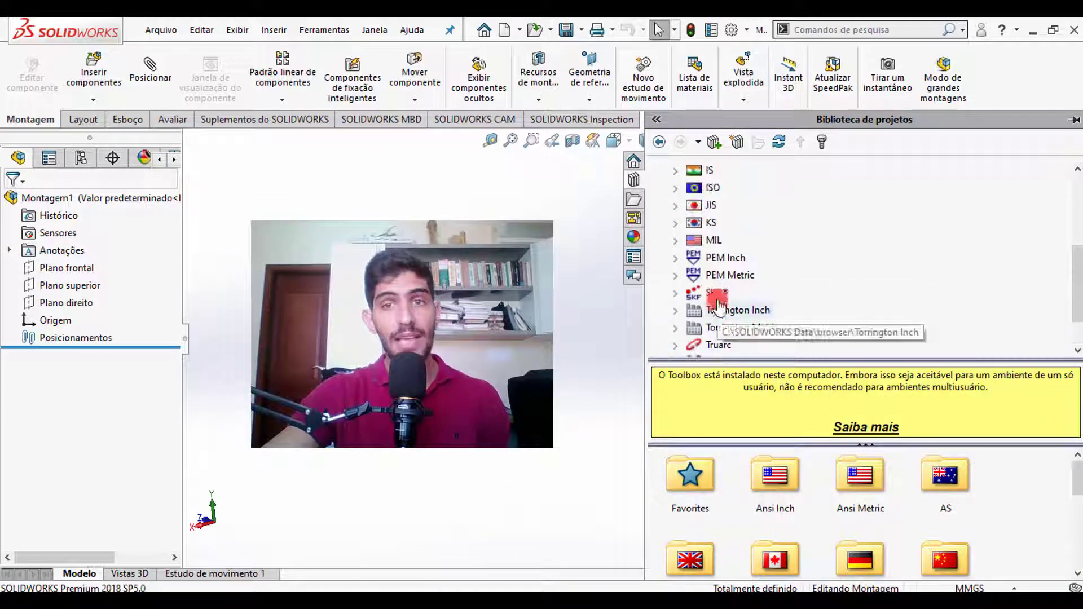
left_click(712, 188)
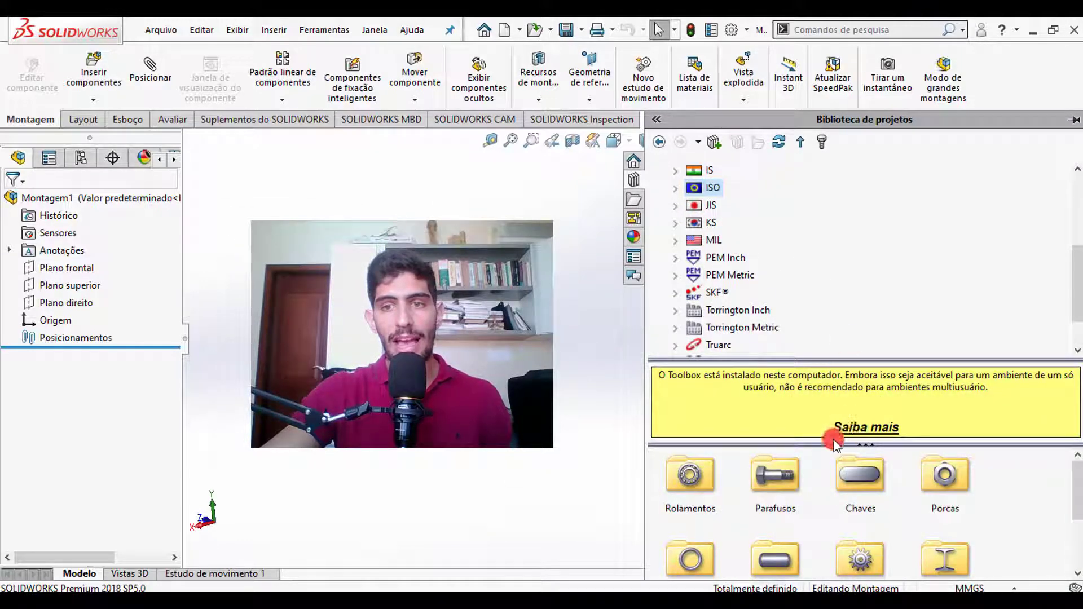
left_click_drag(817, 360, 809, 249)
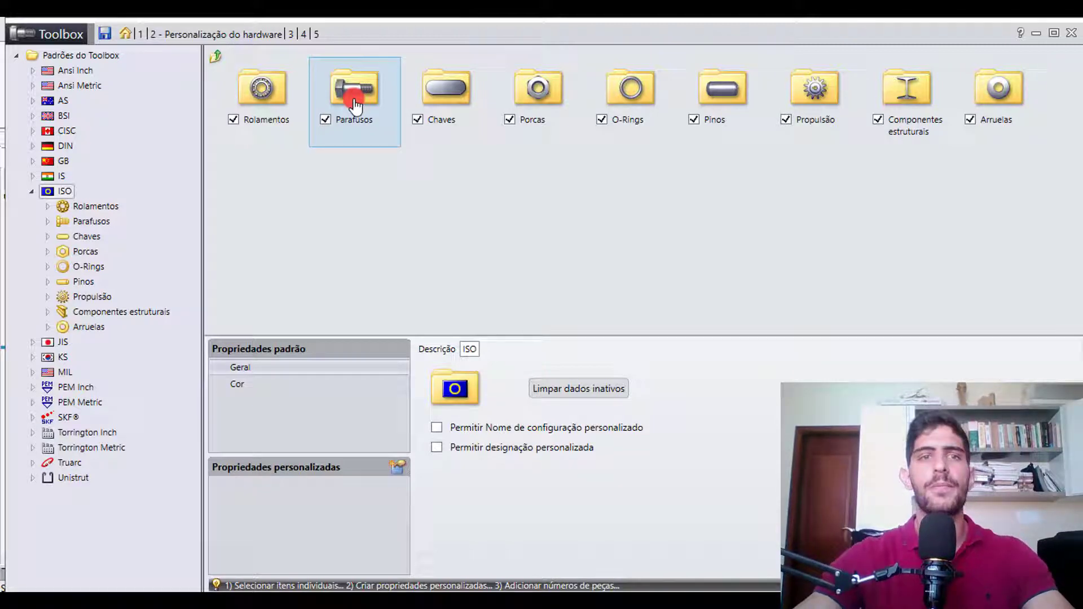
- Back in the Toolbox configuration, open the hex bolts group (Parafusos sextavados) within the ISO fasteners (Parafusos)
left_click(279, 79)
left_click(367, 93)
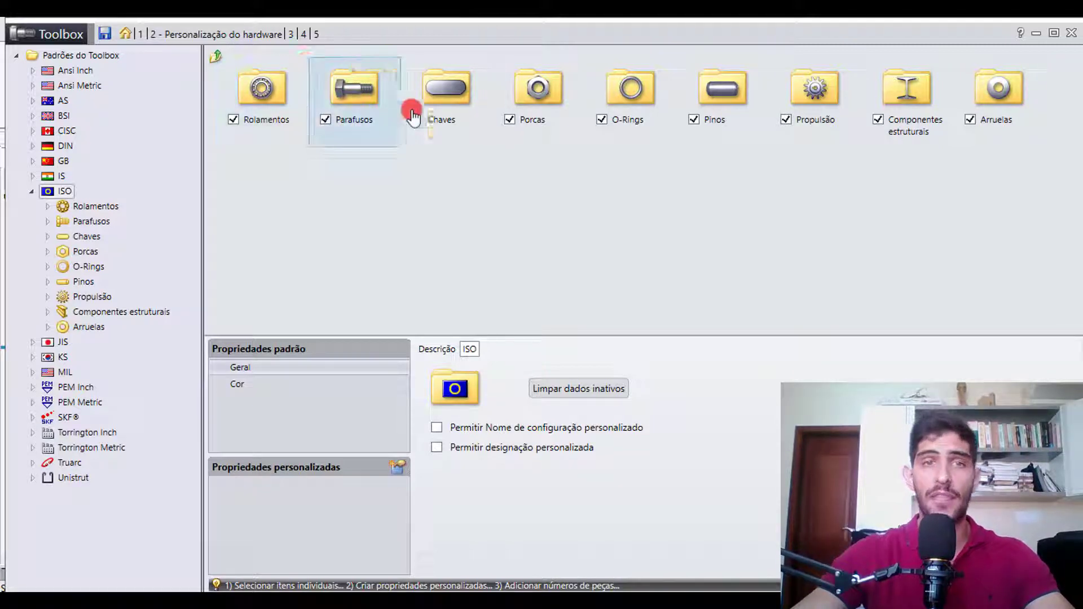
double_click(374, 93)
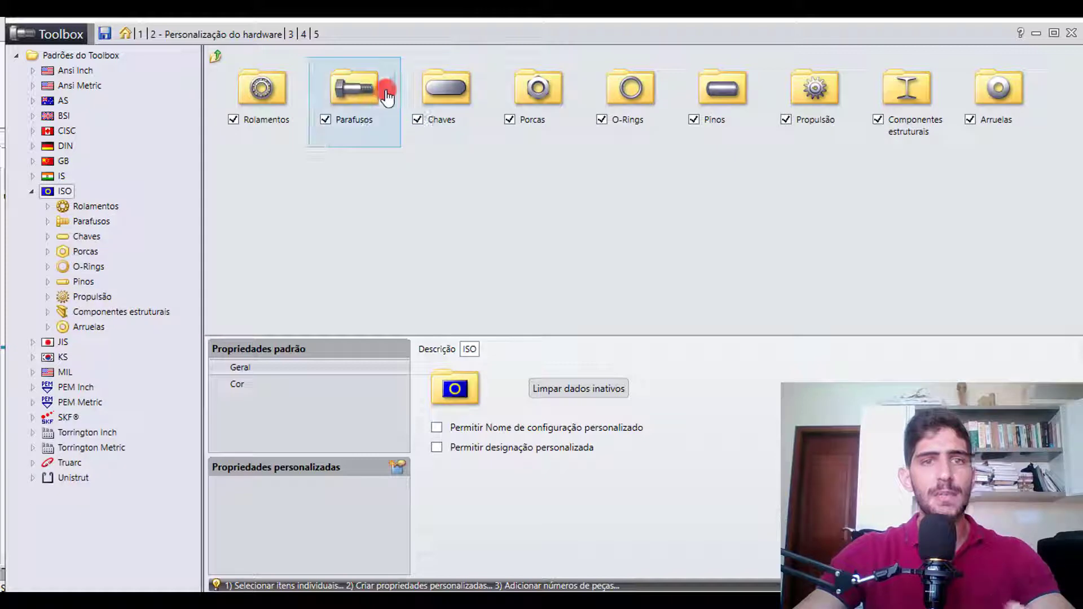
double_click(386, 85)
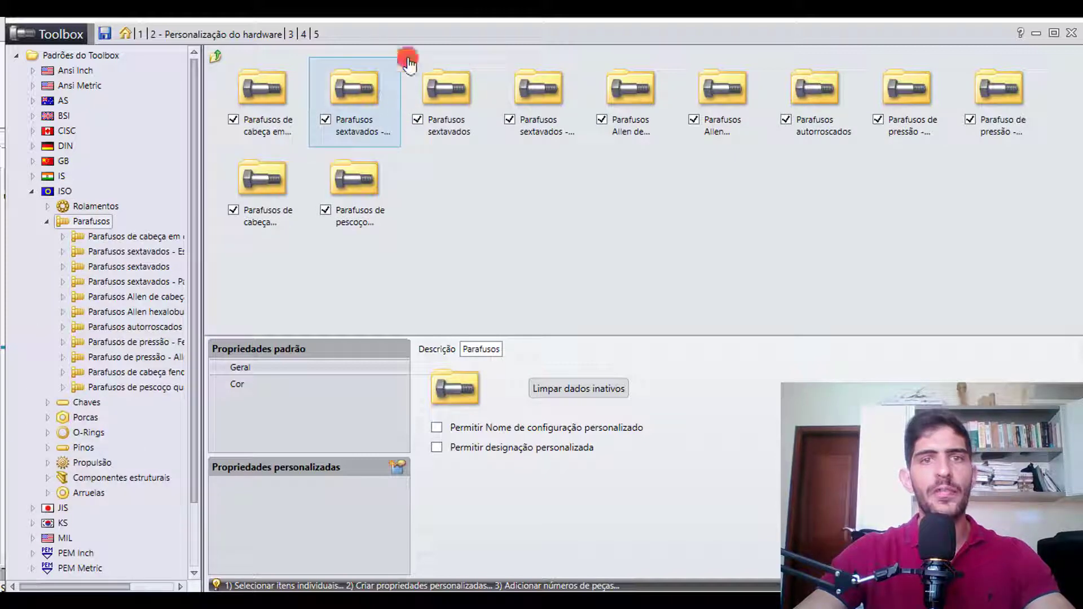
double_click(454, 90)
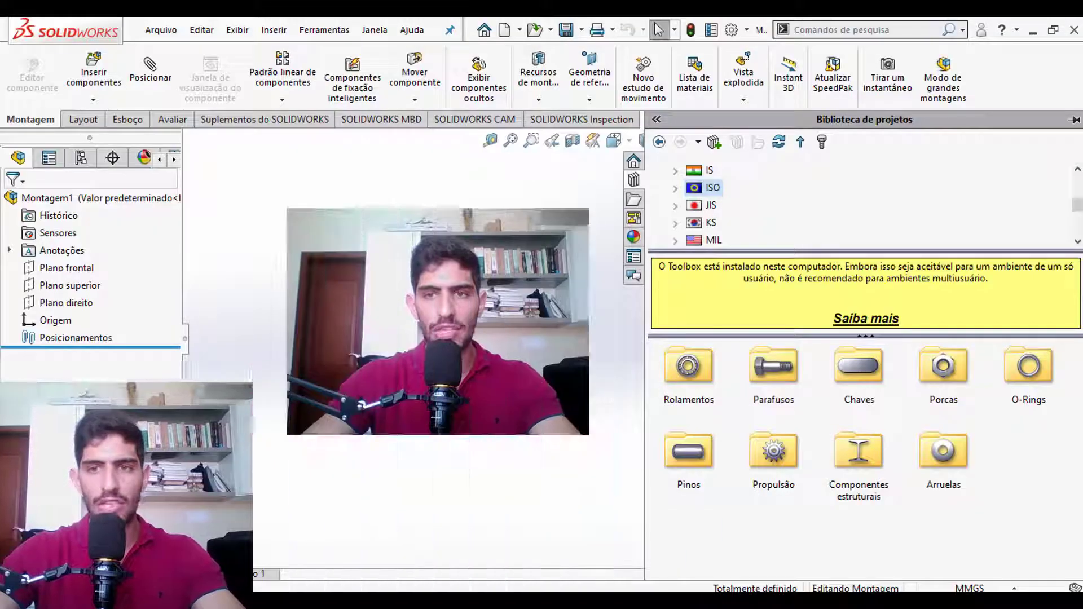
- In the SOLIDWORKS Design Library, open the ISO fasteners and view the matching Parafusos sextavados folder
double_click(774, 368)
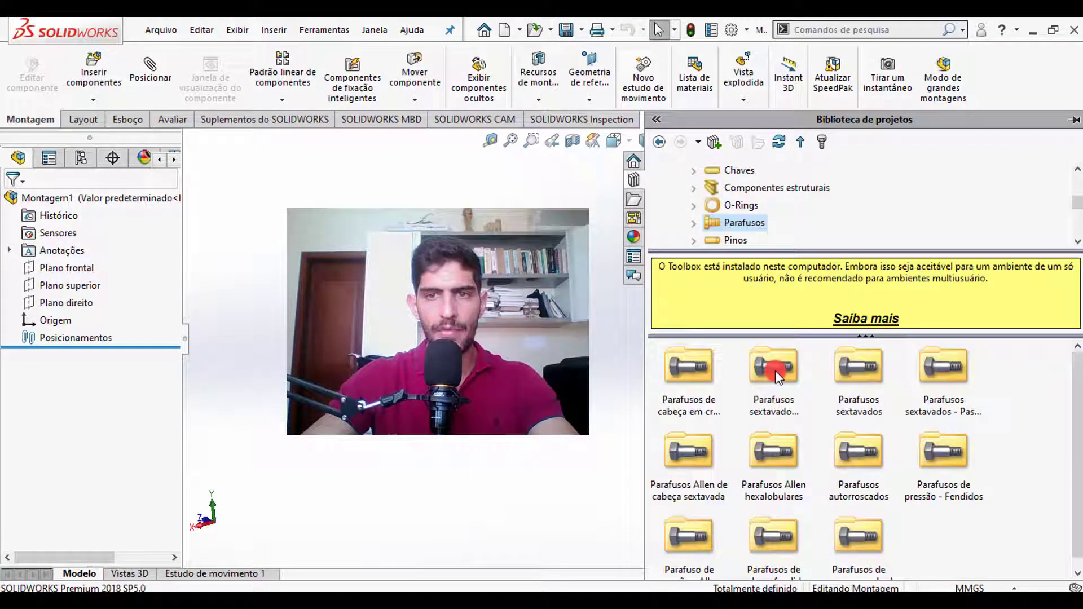
scroll(752, 414, "down", 1)
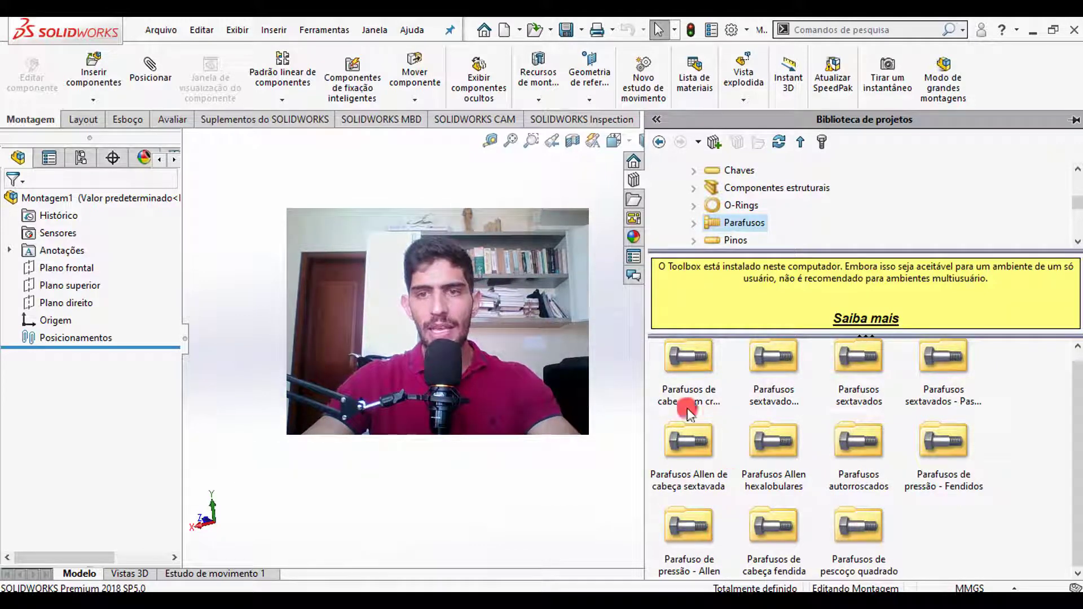
double_click(873, 364)
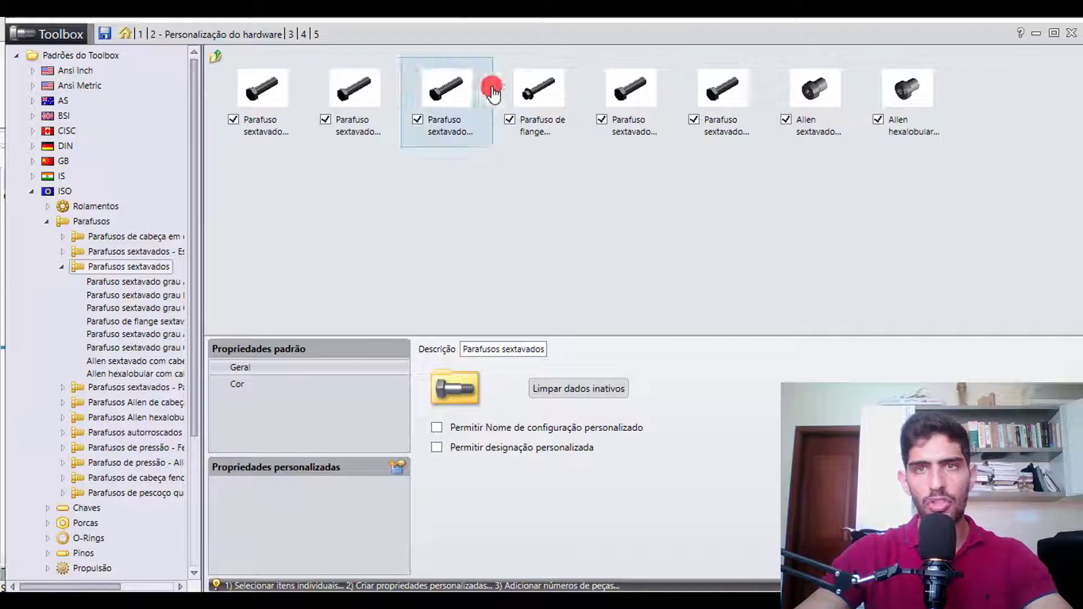
- In the Toolbox configuration, open the grade C hex bolt ISO 4016 and examine its configuration table, including the part number, description and comment columns
left_click(1036, 33)
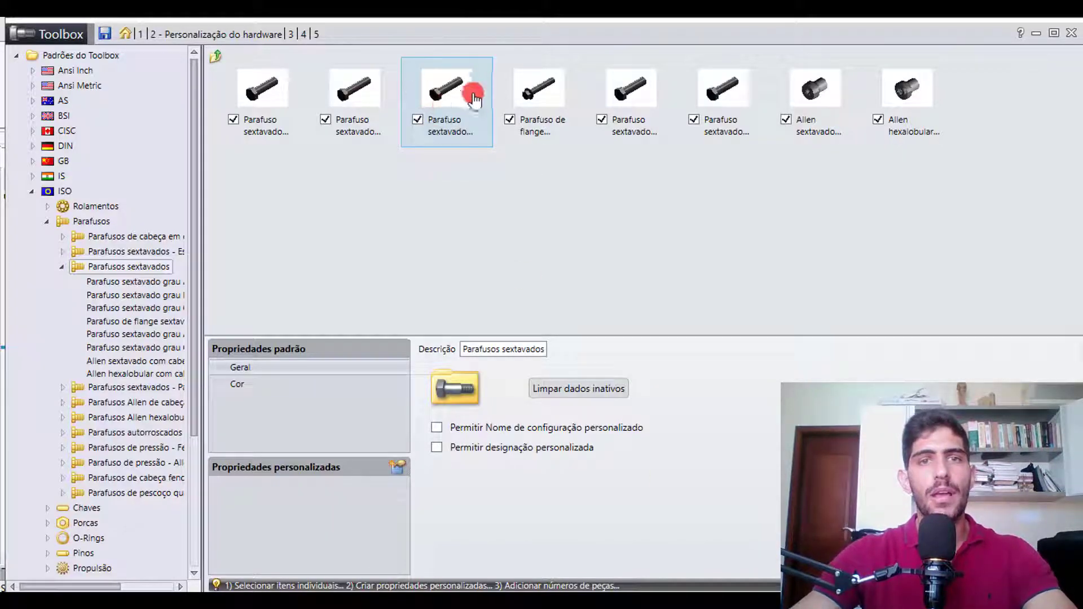
double_click(441, 93)
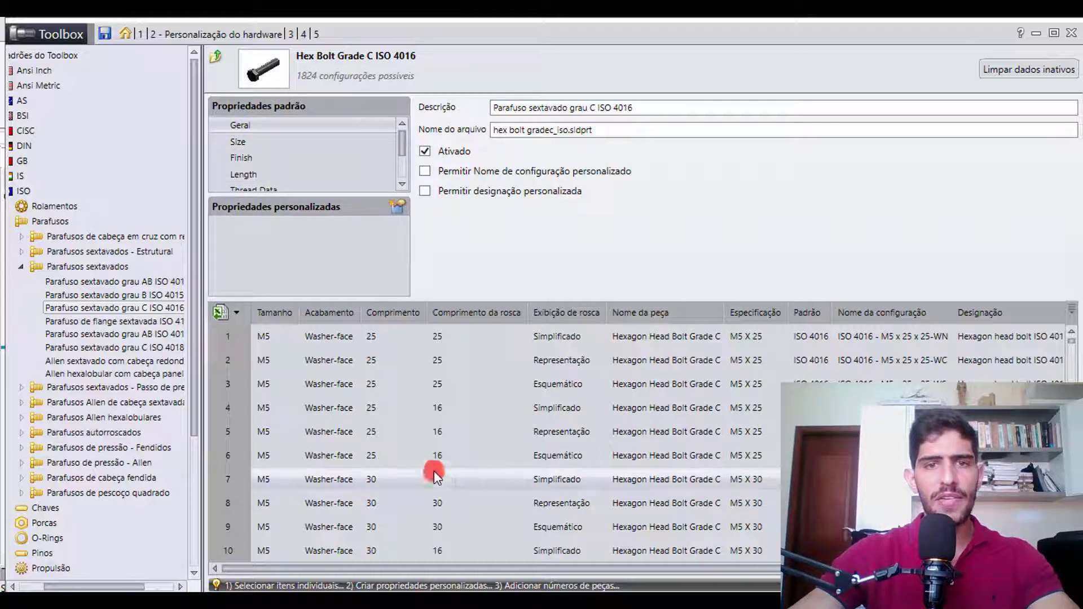
scroll(274, 347, "down", 8)
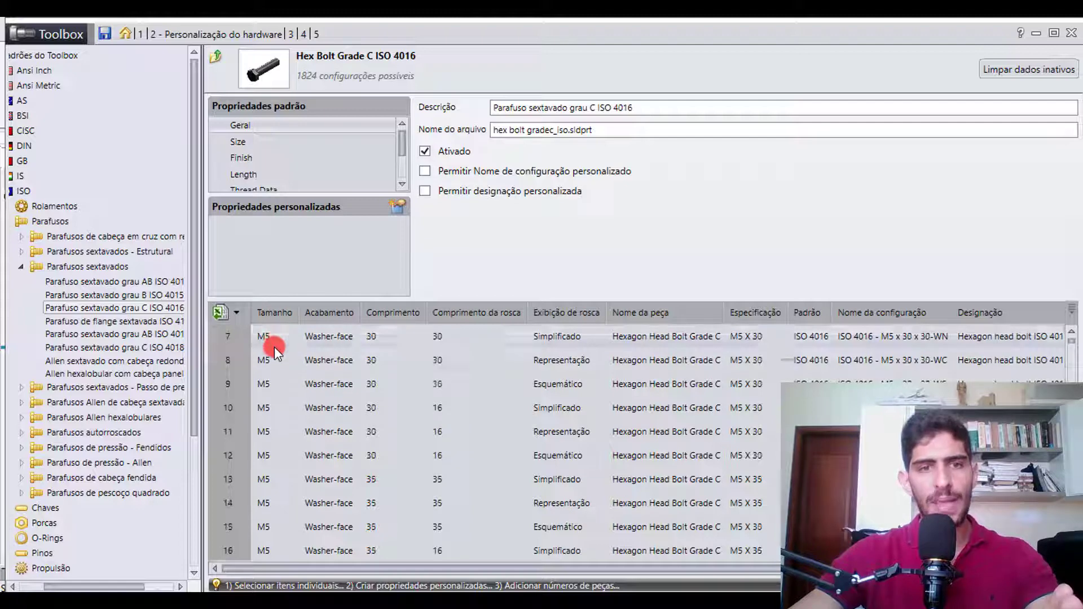
scroll(278, 400, "down", 6)
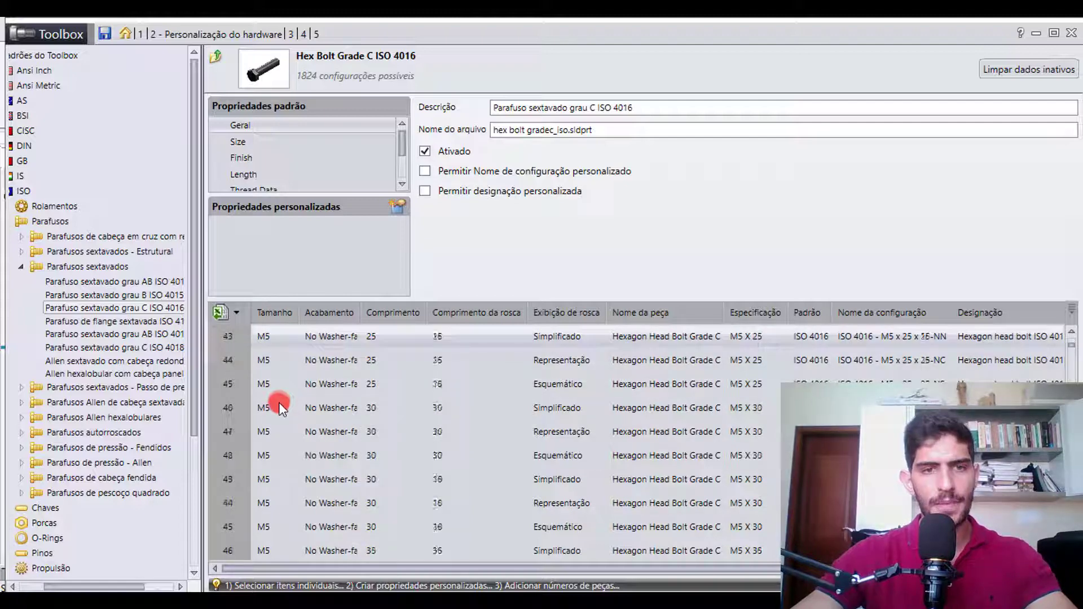
scroll(279, 403, "up", 12)
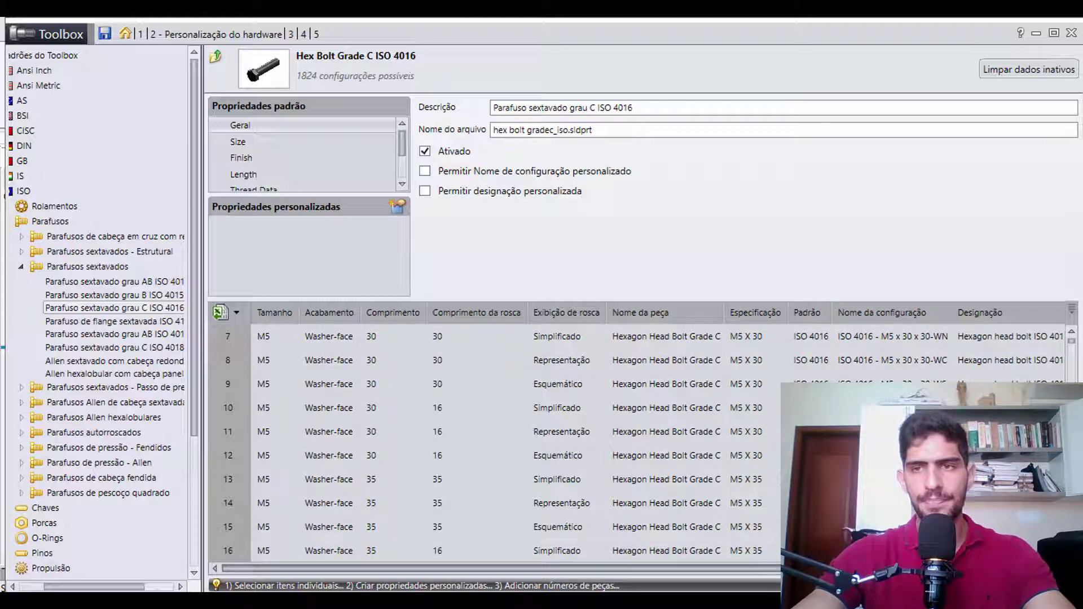
left_click_drag(497, 569, 694, 569)
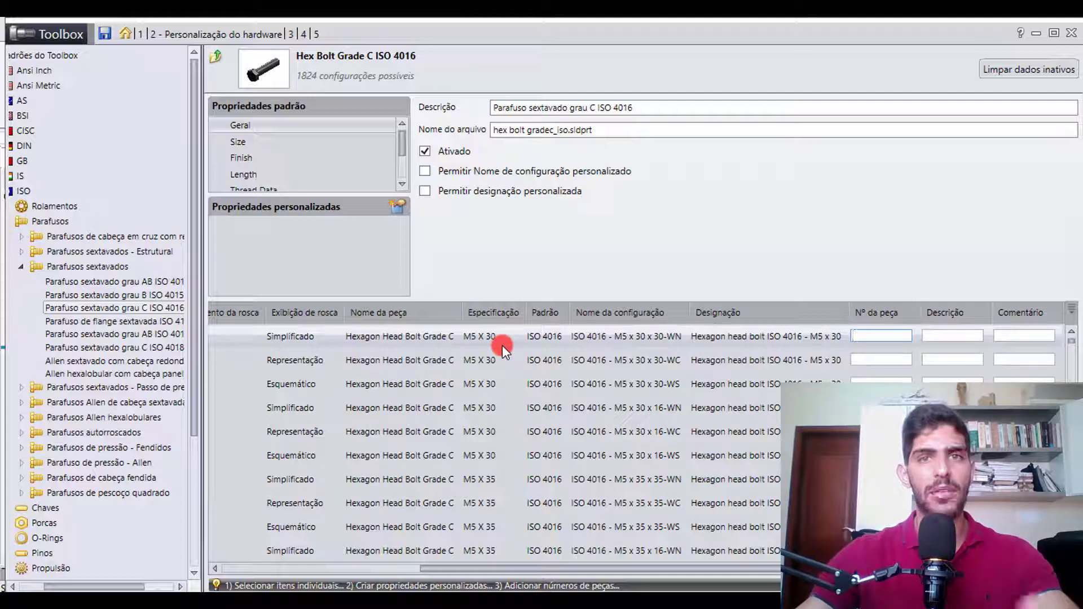
left_click_drag(497, 573, 283, 574)
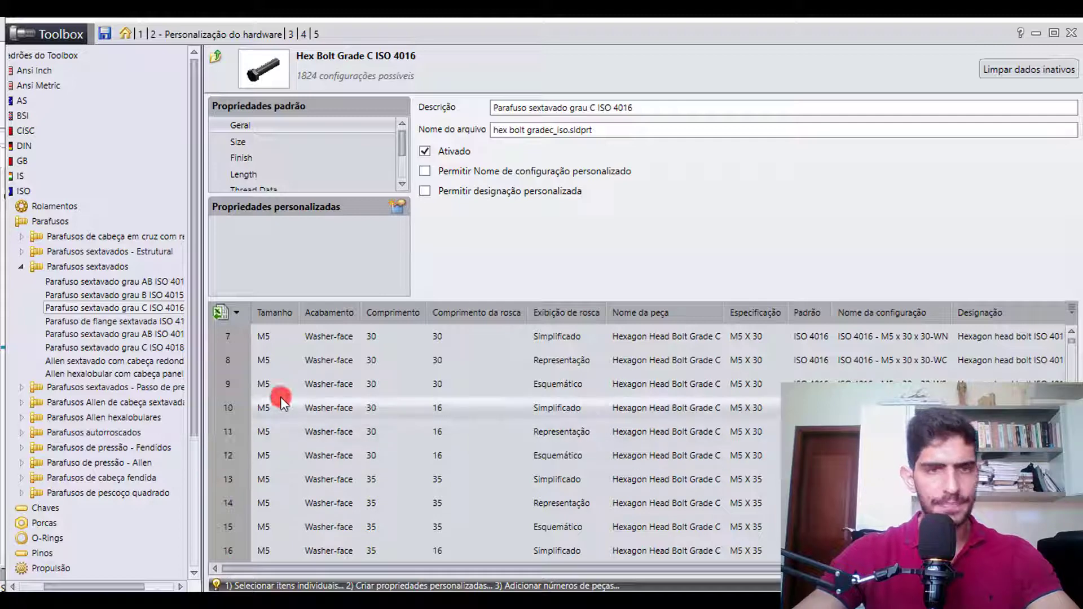
scroll(350, 457, "up", 1)
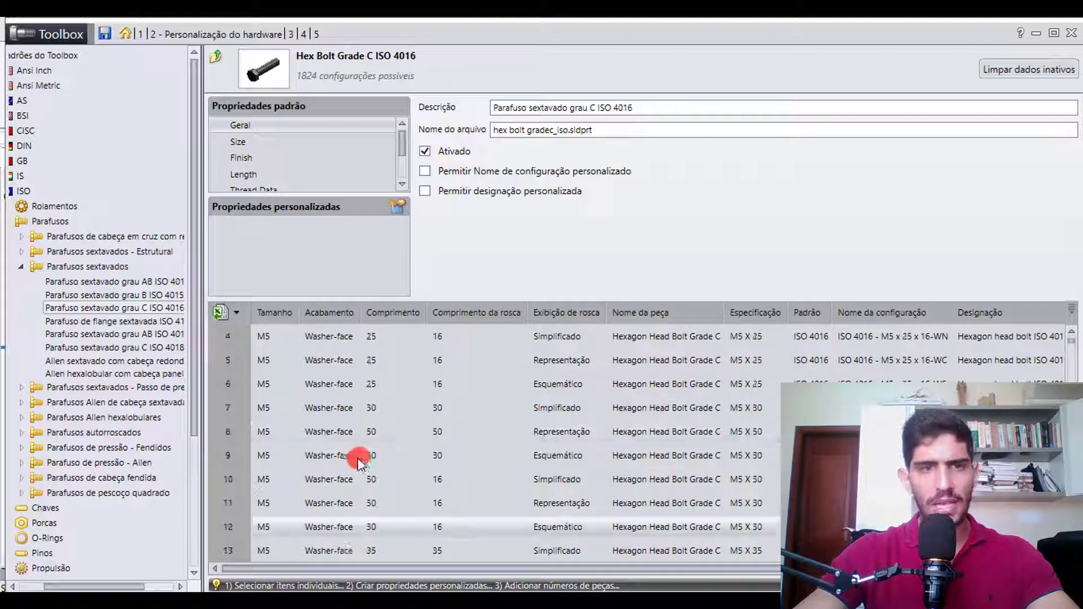
- Examine the range of sizes listed in the ISO 4016 grade C hex bolt configuration table, from start to end
scroll(299, 409, "up", 1)
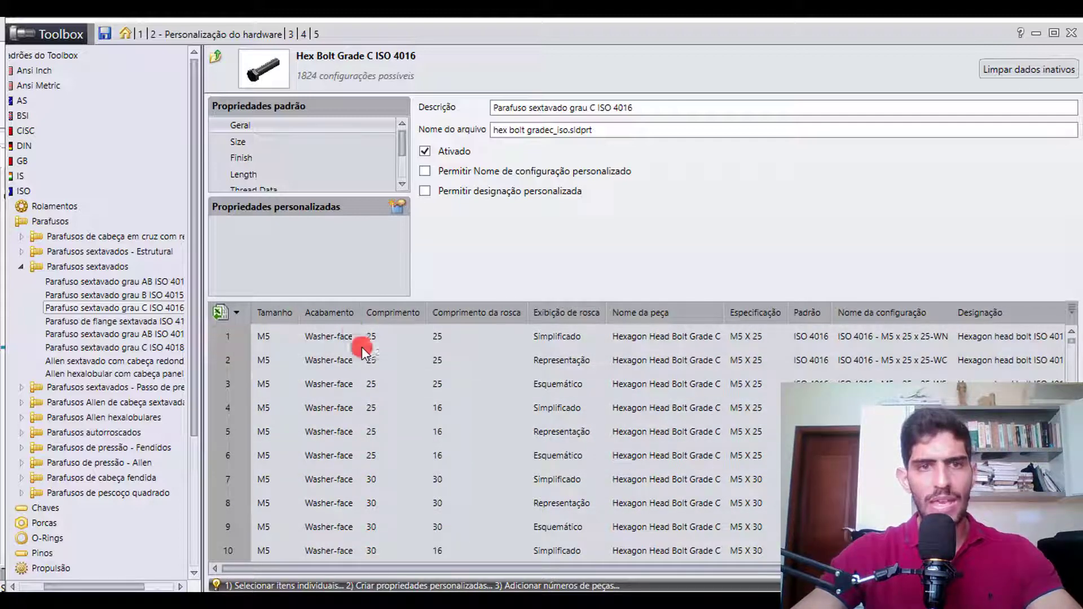
left_click_drag(1072, 340, 1071, 545)
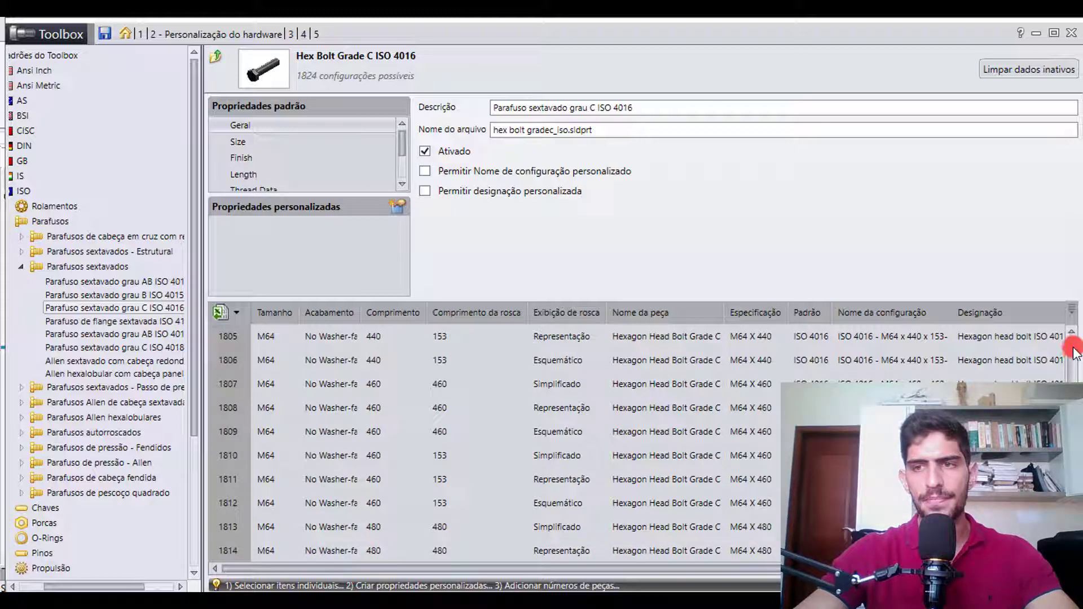
left_click_drag(1072, 546, 1073, 343)
scroll(300, 381, "down", 3)
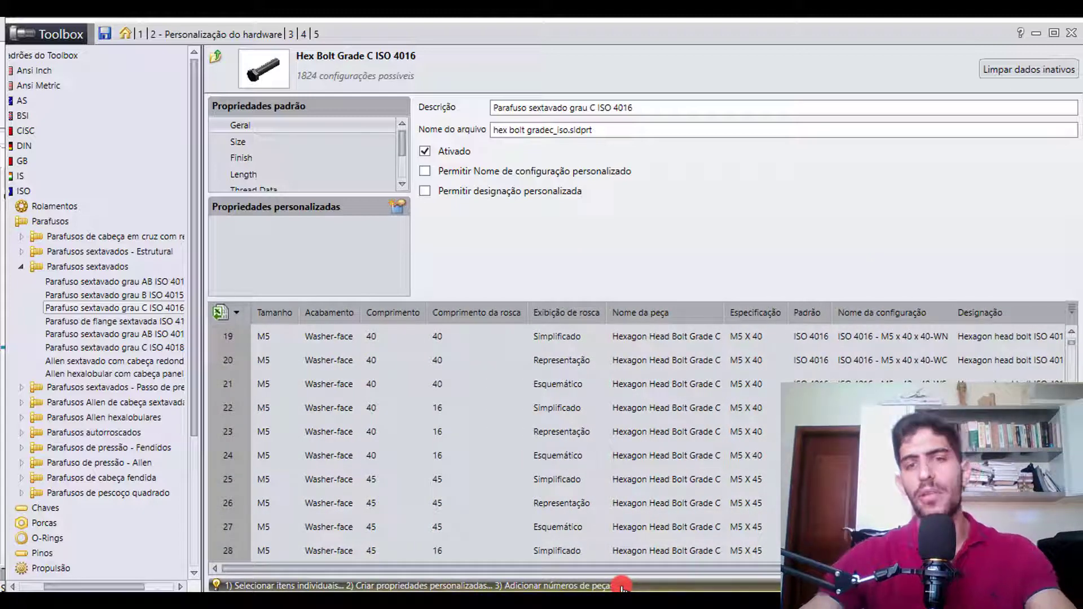
- Enter part numbers 11100 and 11200 for the M5 x 40 configurations 40-WN and 40-WC of the ISO 4016 bolt
left_click_drag(645, 571, 841, 571)
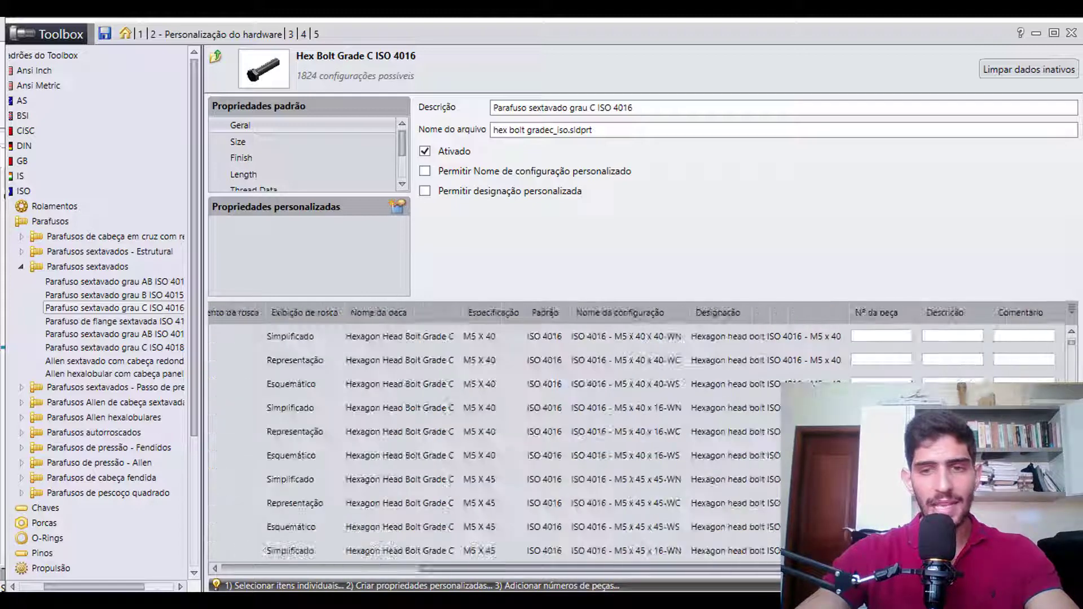
left_click(880, 333)
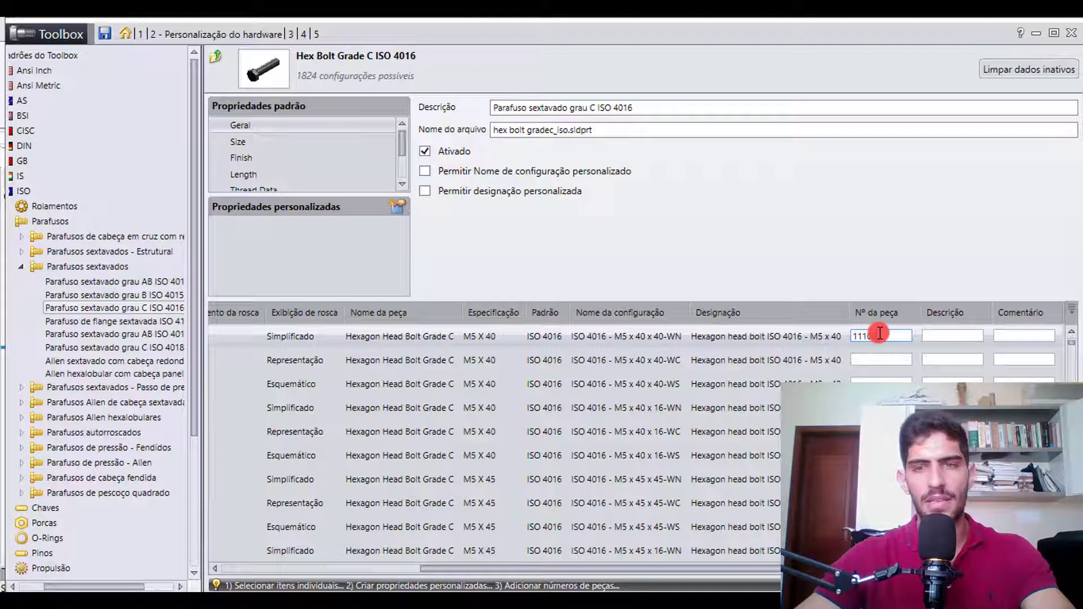
left_click(889, 361)
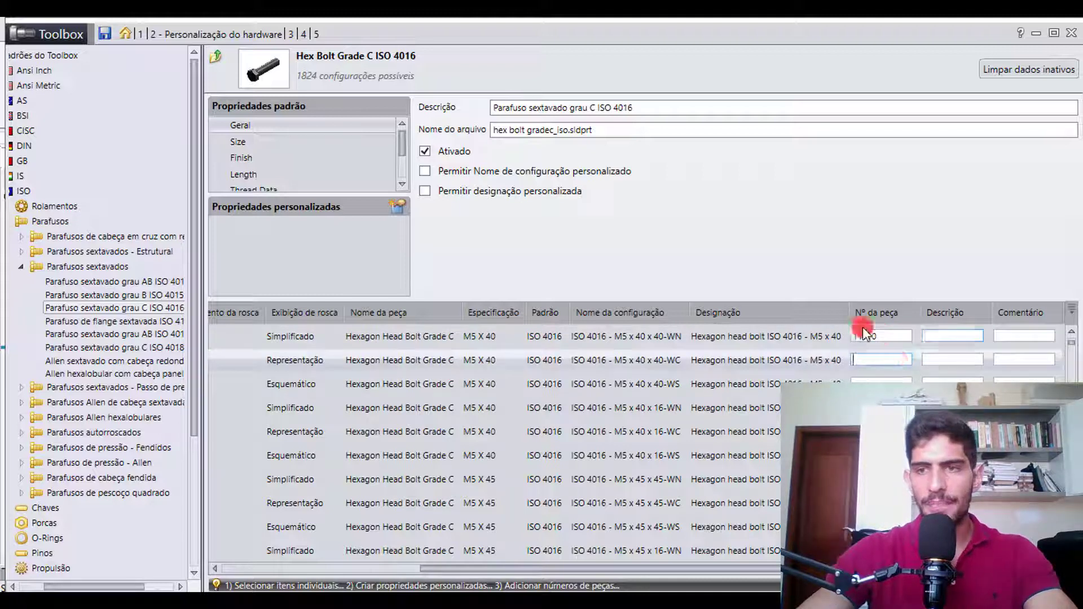
type("11200")
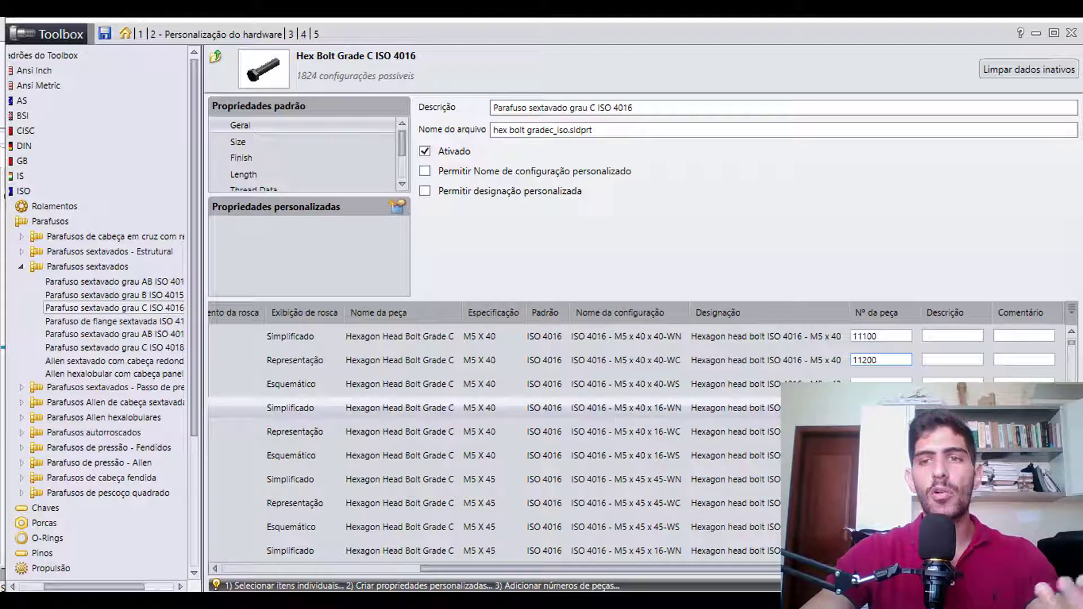
- Clear the trial part numbers from the two M5 x 40 configurations
key("BackSpace")
key("BackSpace")
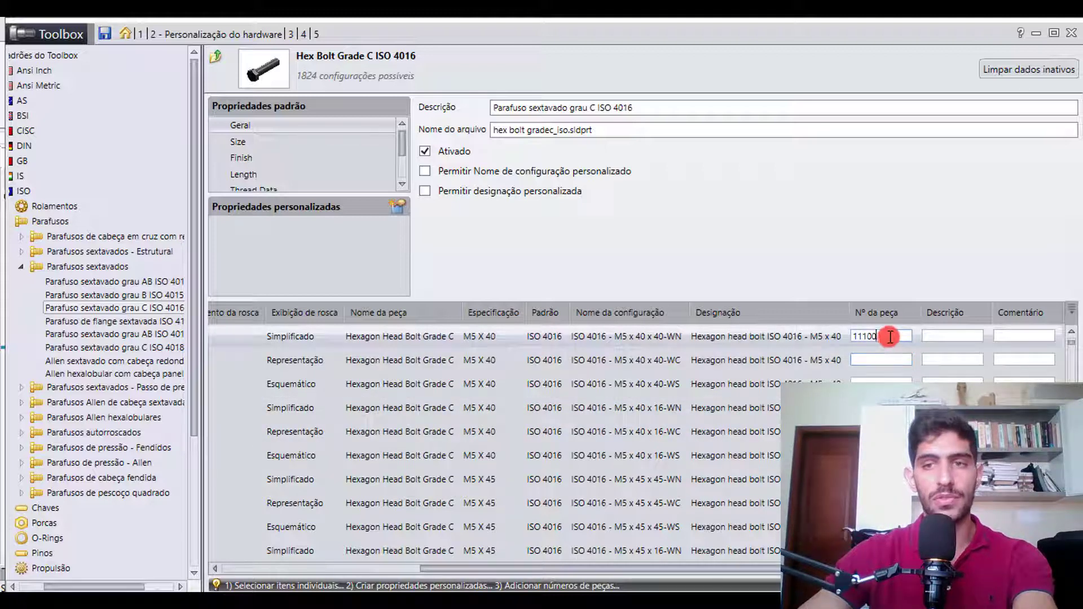
key("BackSpace")
key("BackSpace")
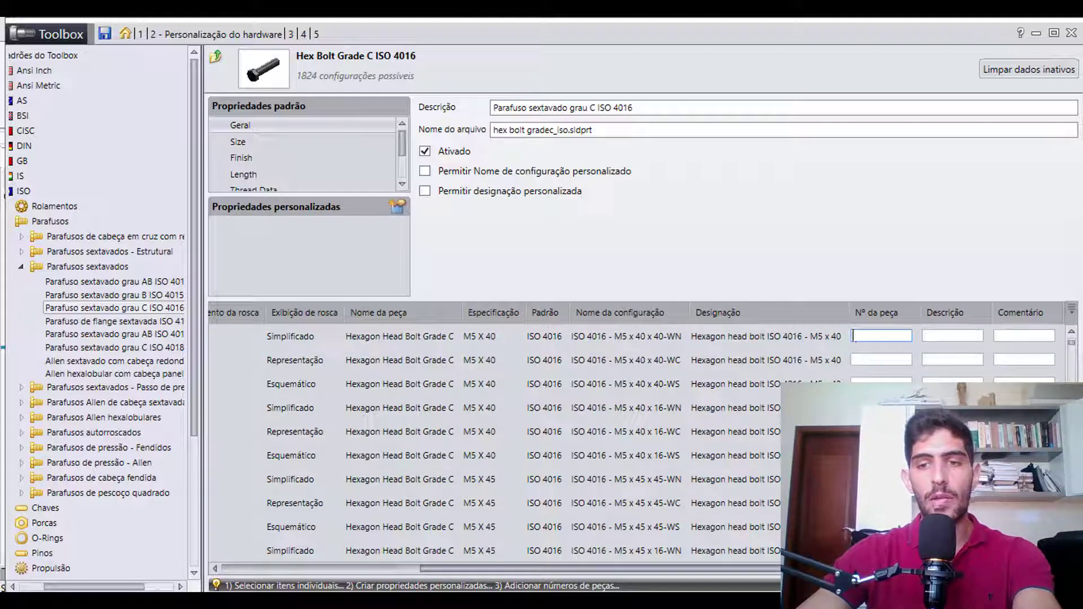
- Export the bolt's configuration data to the desktop (Área de Trabalho) as the Excel workbook ISO_Hex Bolt Grade C ISO 4016
left_click_drag(842, 570, 753, 587)
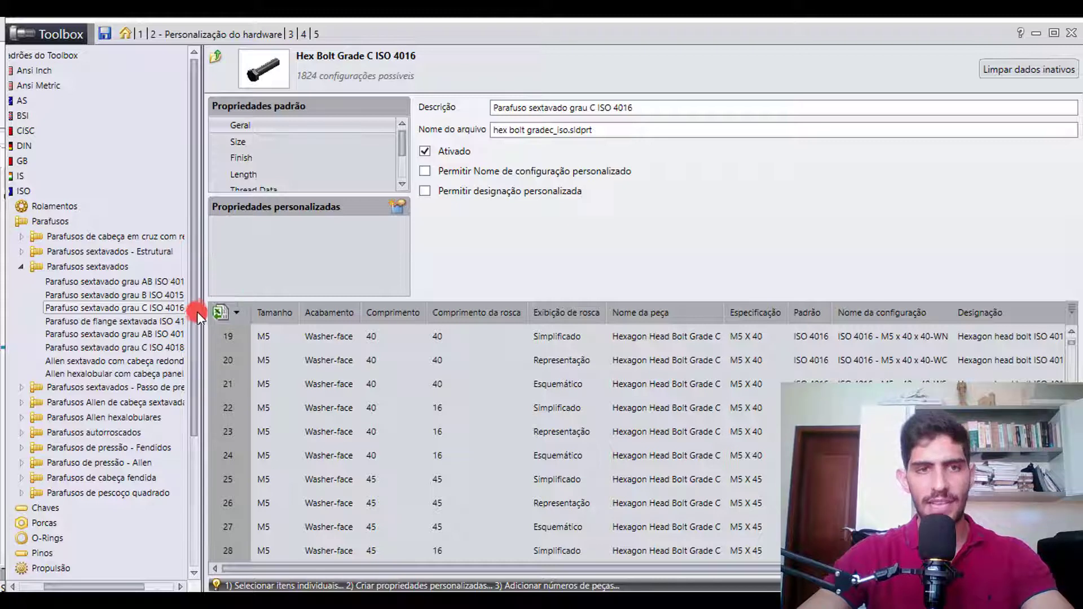
left_click(237, 318)
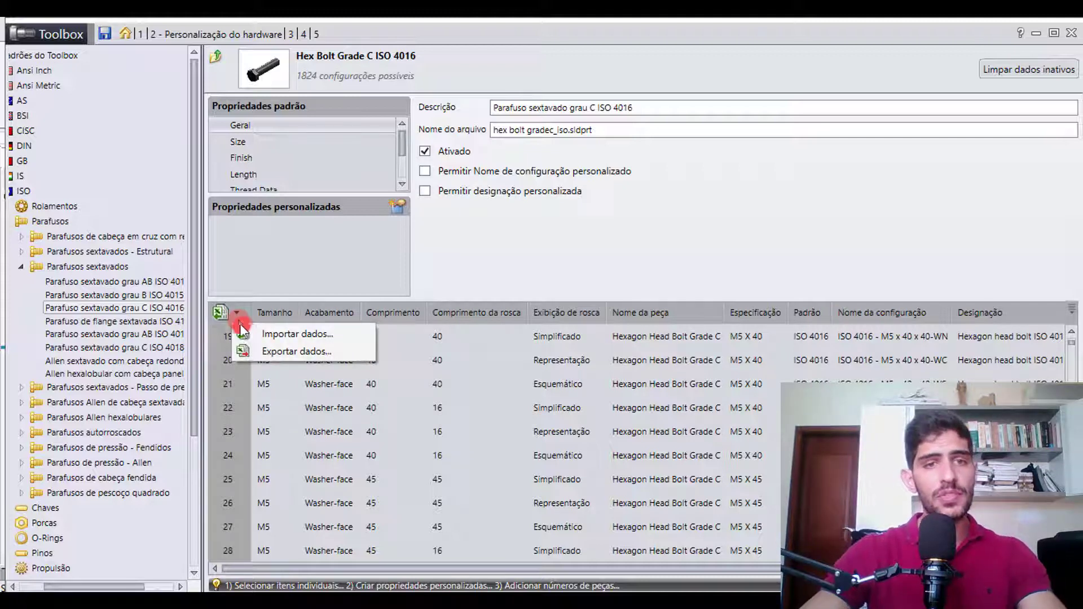
left_click(287, 349)
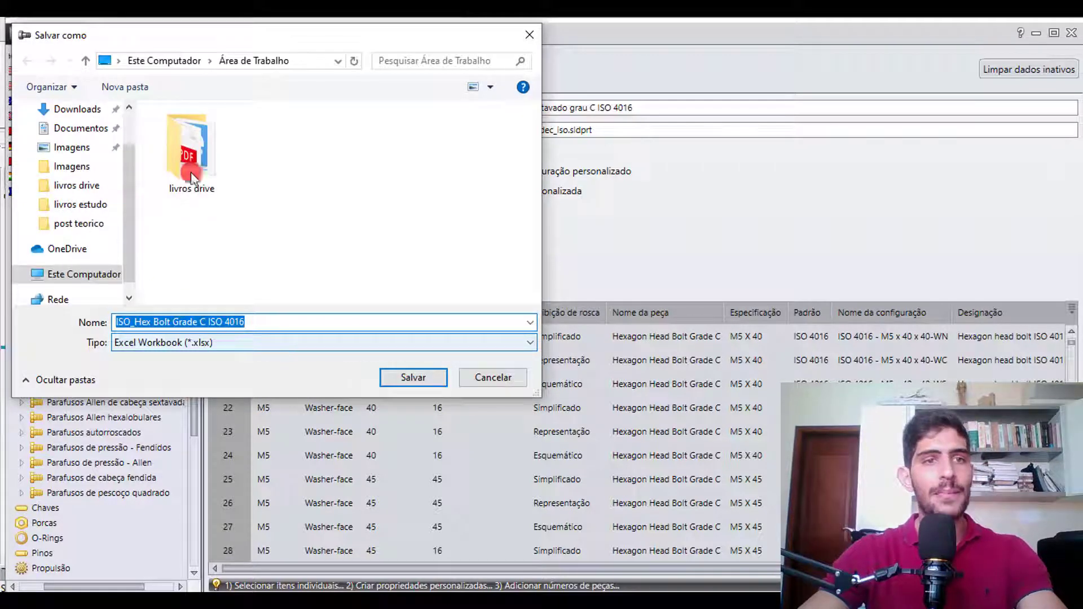
left_click(92, 141)
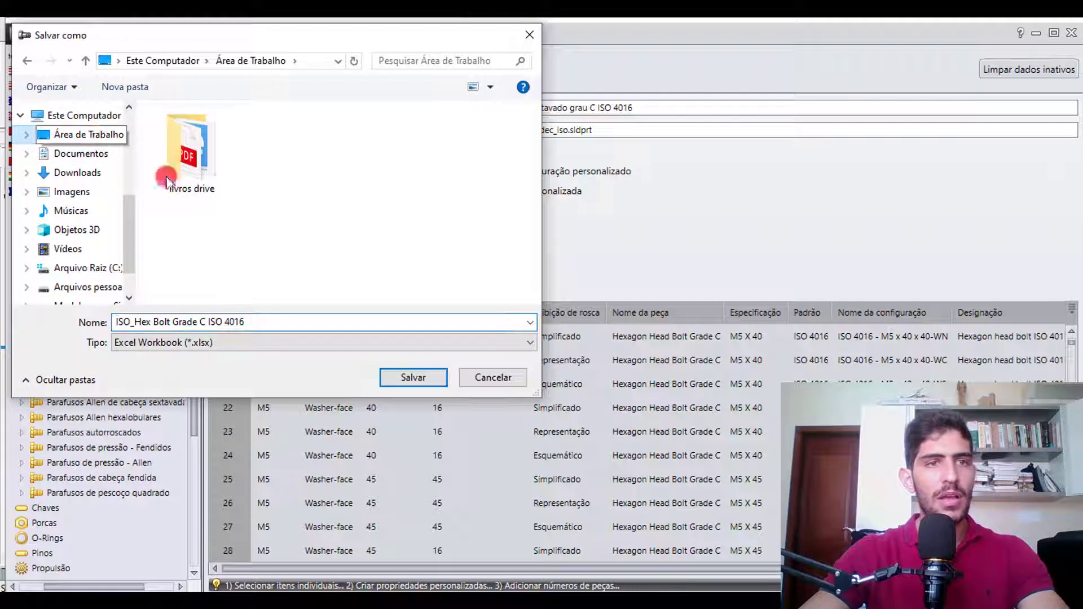
left_click(256, 321)
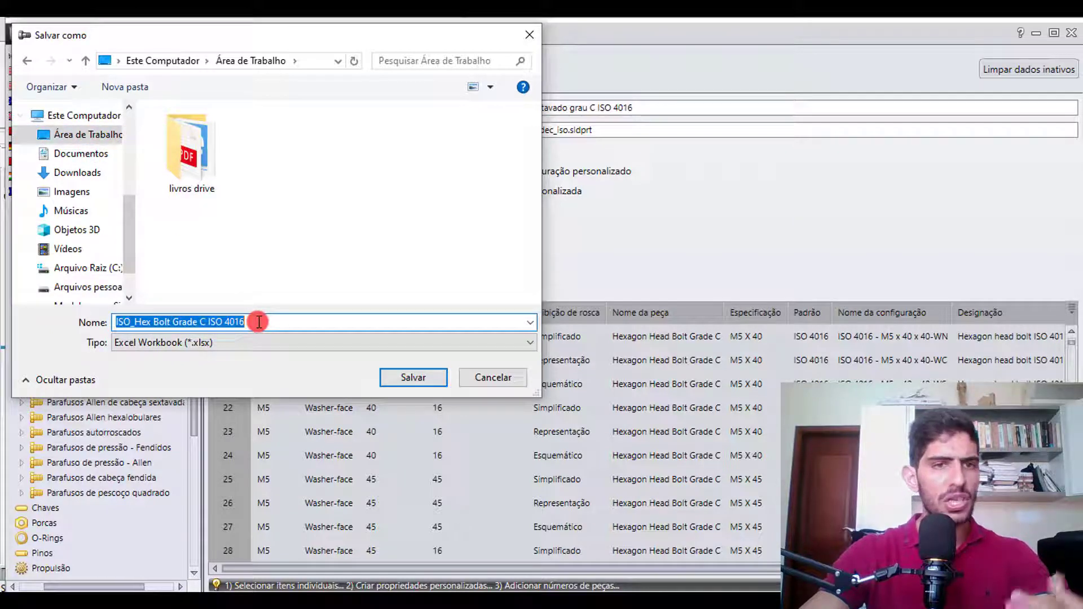
left_click(422, 377)
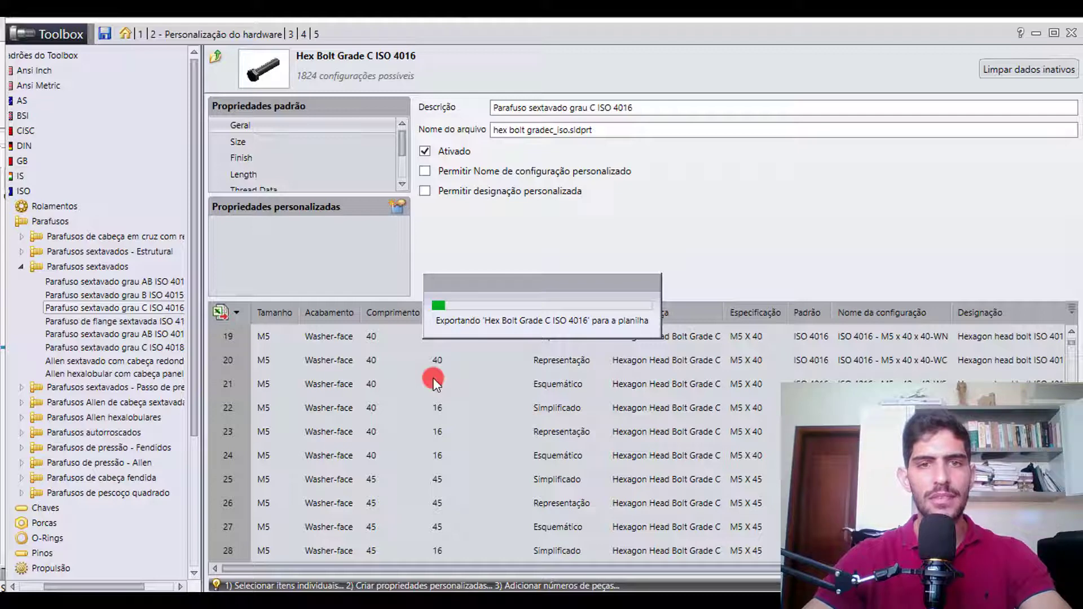
- Minimize the open windows and open the exported ISO_Hex Bolt Grade C ISO 4016 workbook from the desktop in Excel
left_click(1039, 35)
left_click(1033, 35)
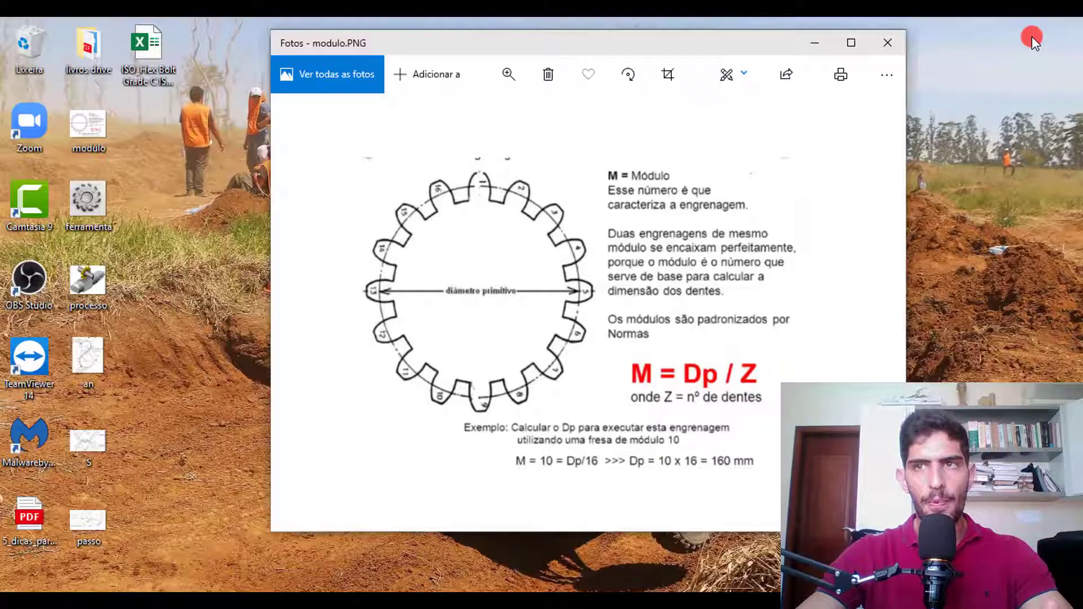
left_click(814, 41)
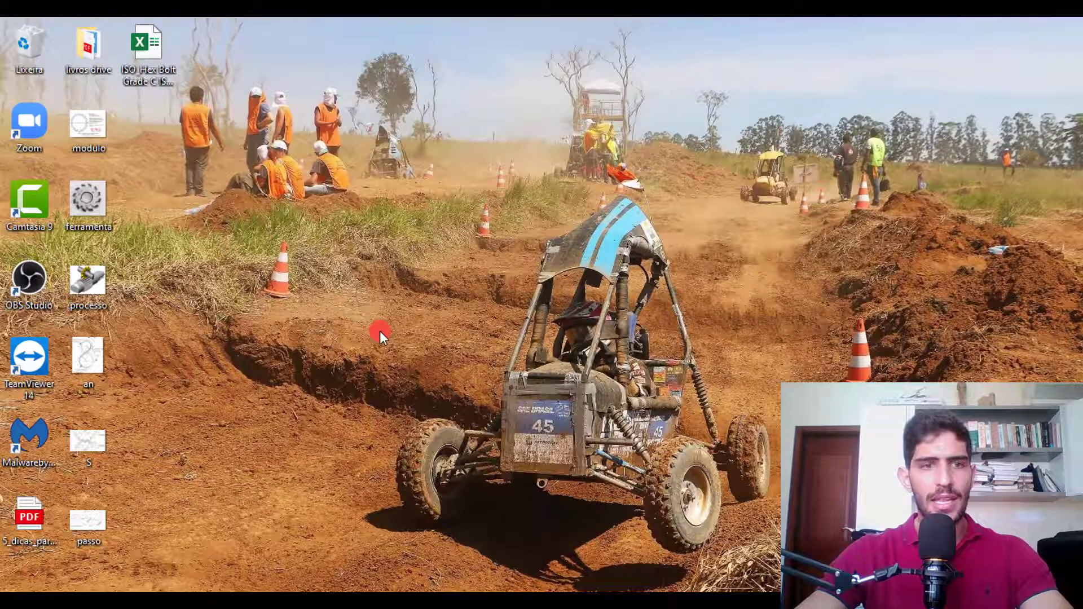
left_click(151, 55)
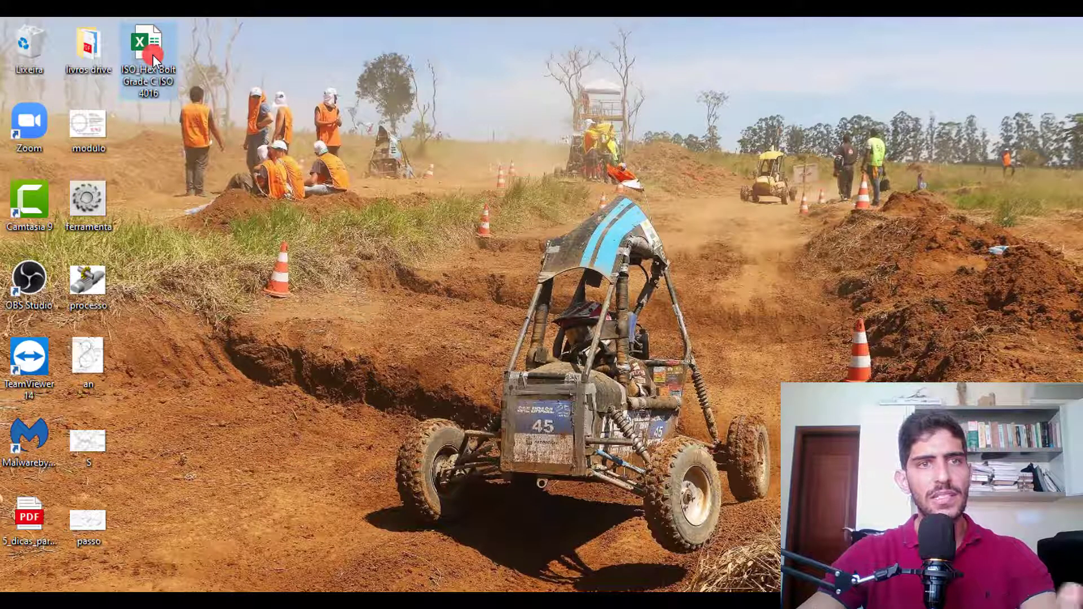
double_click(153, 56)
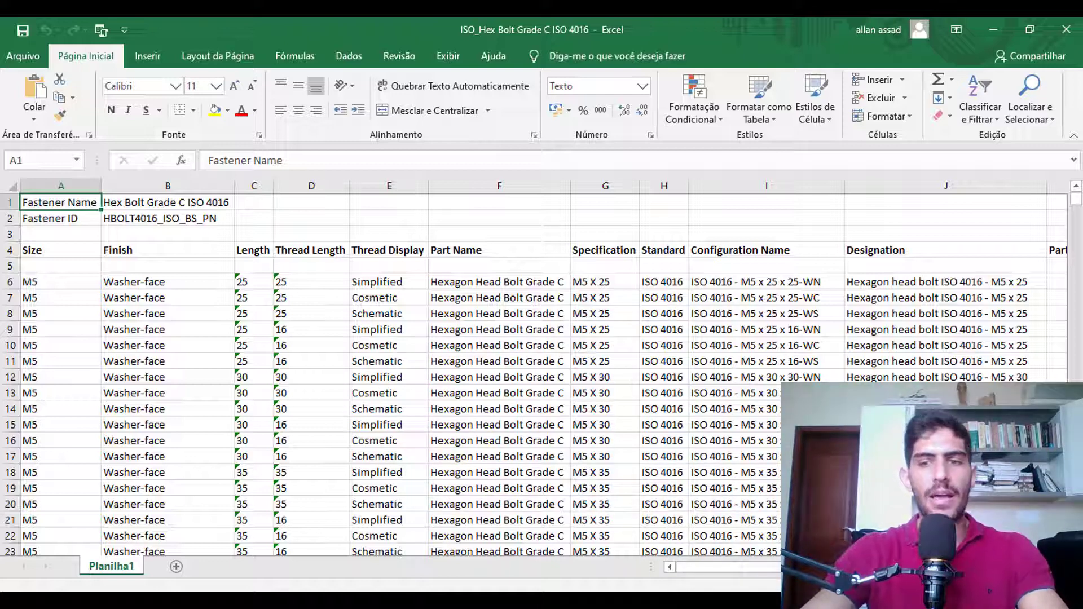
- Compare the part number, description and comment columns in the Toolbox configuration with the columns of the exported Excel sheet
key("alt+Tab")
left_click_drag(734, 572, 931, 572)
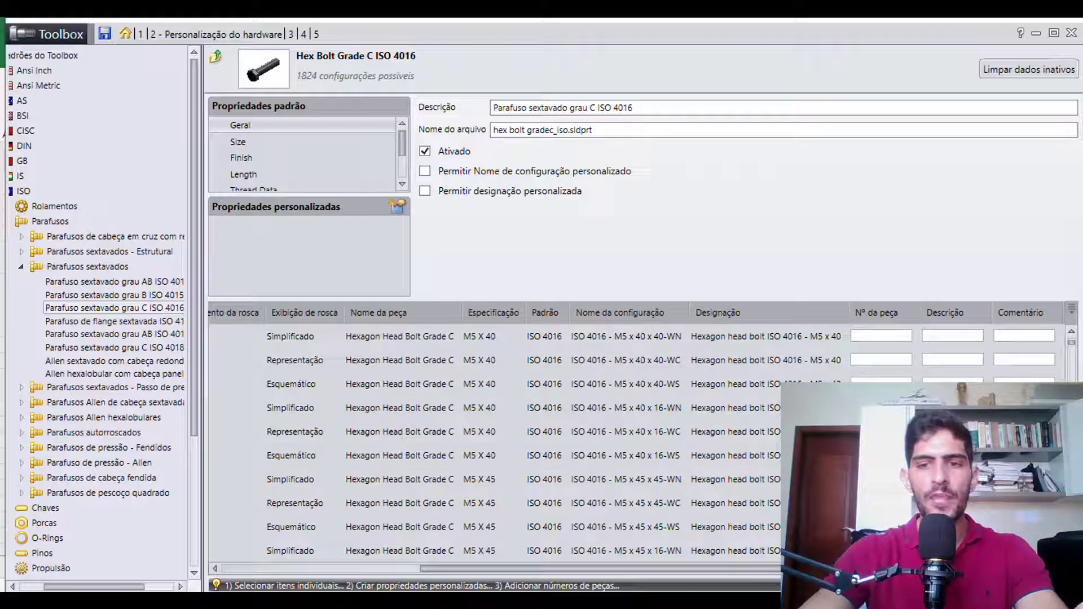
mouse_move(835, 570)
left_mouse_down()
mouse_move(634, 577)
mouse_move(831, 576)
left_mouse_up()
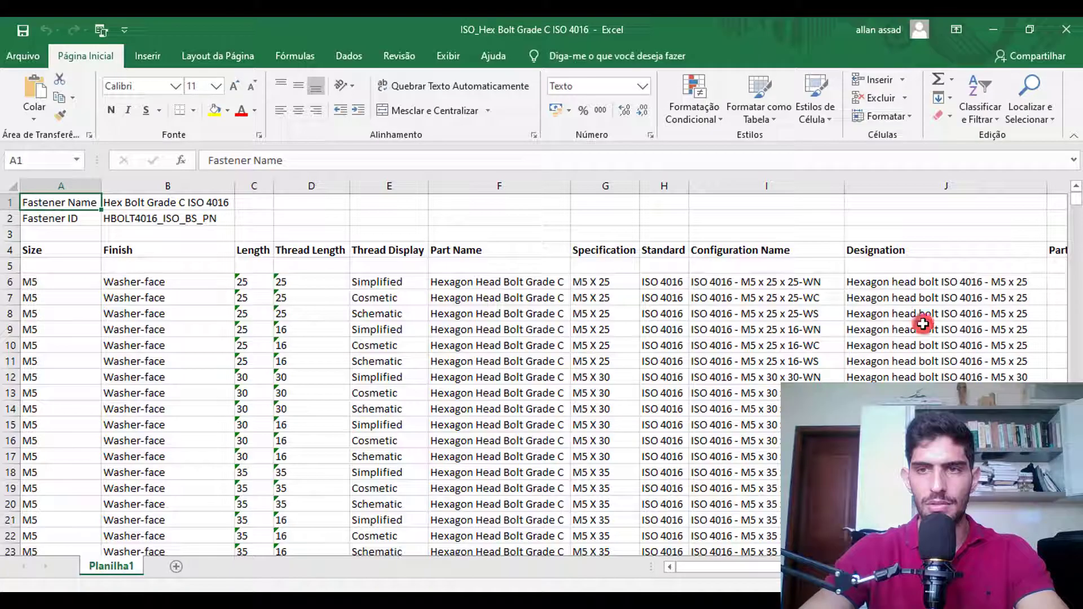
left_click_drag(759, 583, 751, 574)
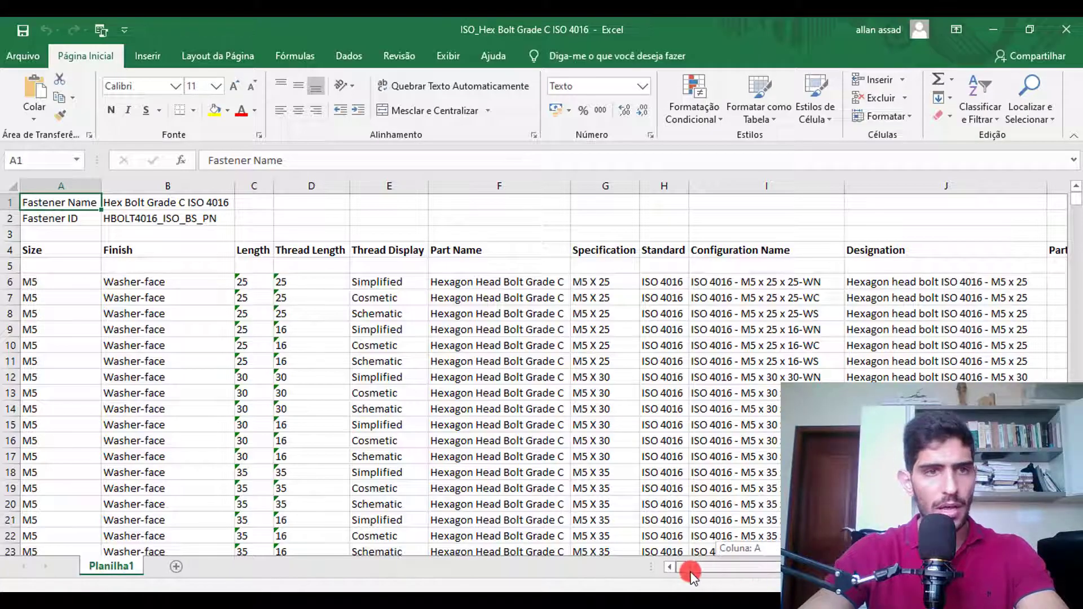
left_click(70, 282)
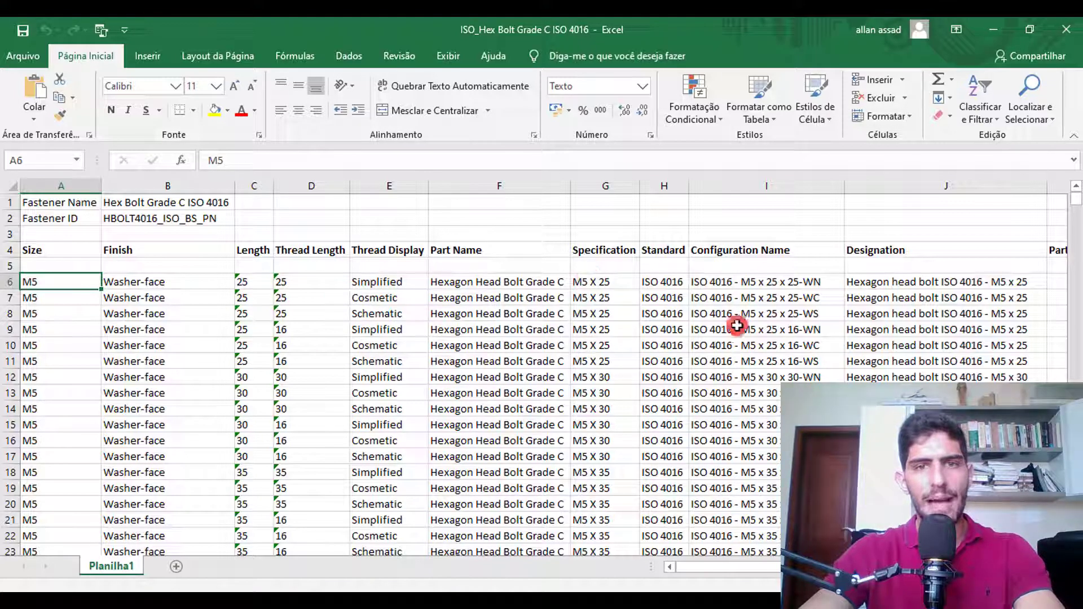
- Enter 111000 as the Part Number of the first M5 X 25 bolt in cell K6
left_click_drag(740, 569, 790, 569)
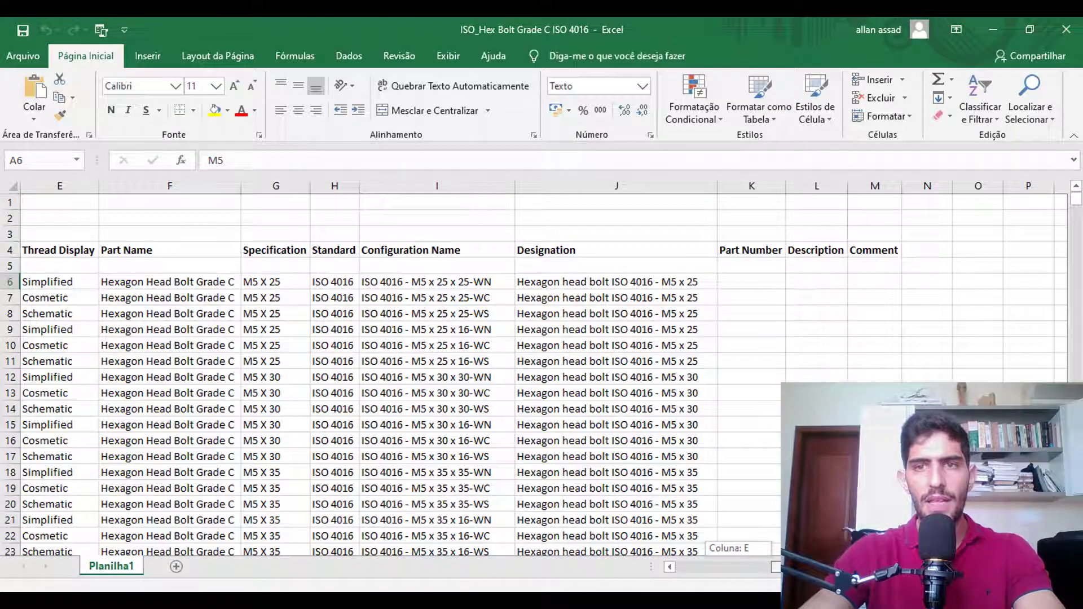
left_click(759, 283)
left_click(759, 282)
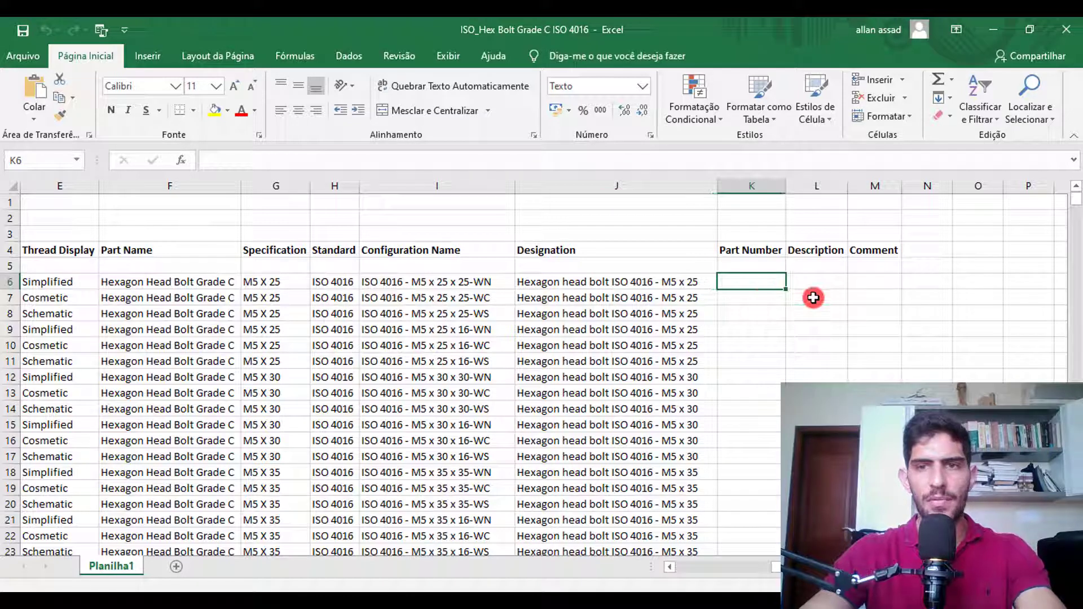
type("111000")
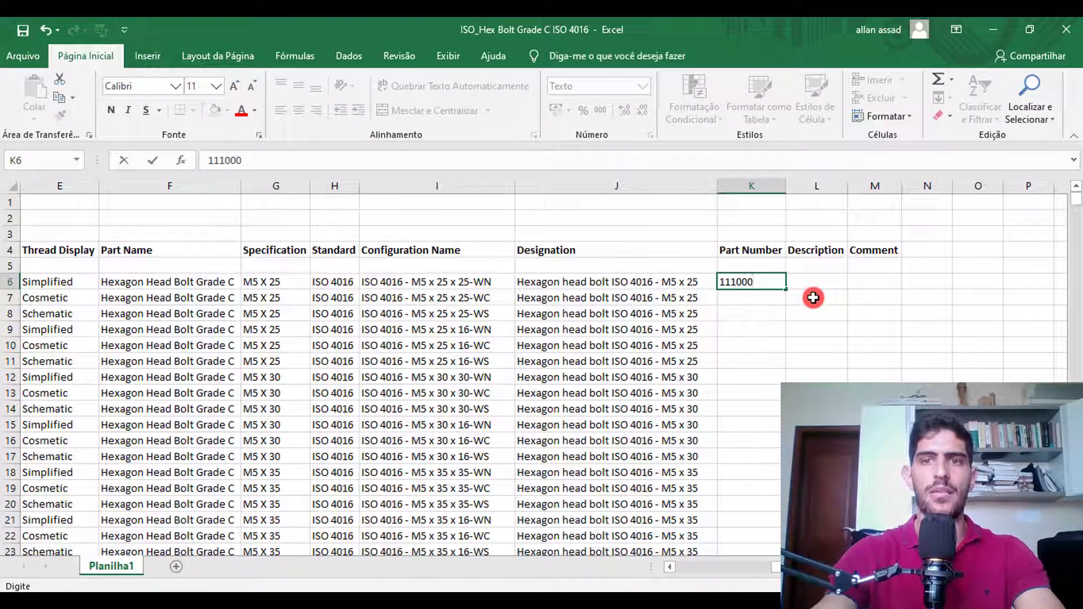
- Enter the description HEX ISSO 4016 M5 X 25 in cell L6 and fit the Description column to its text
left_click(816, 280)
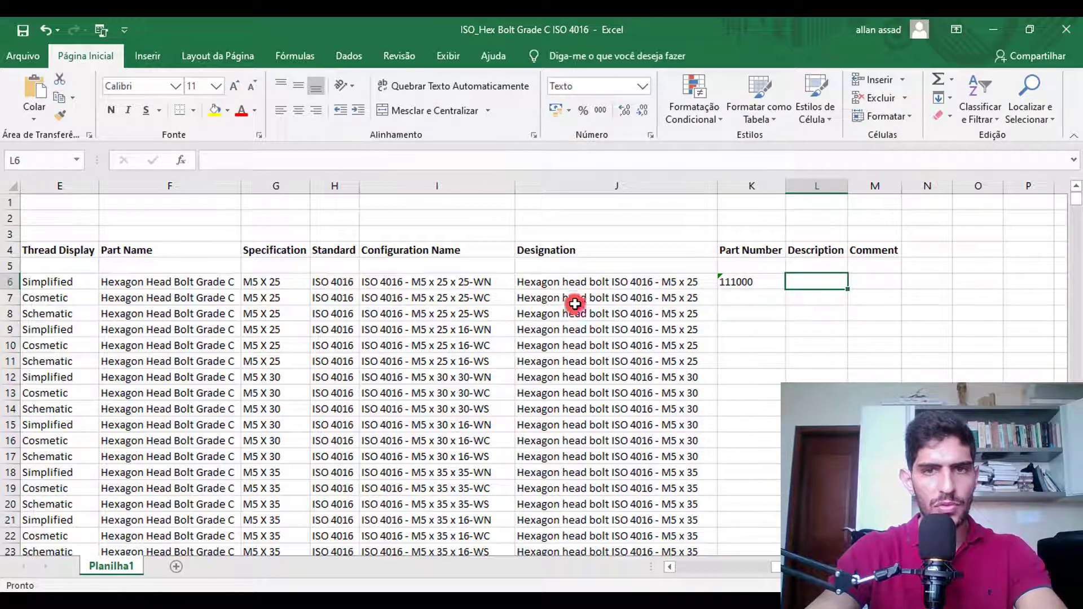
type("HEX ISSO 4016")
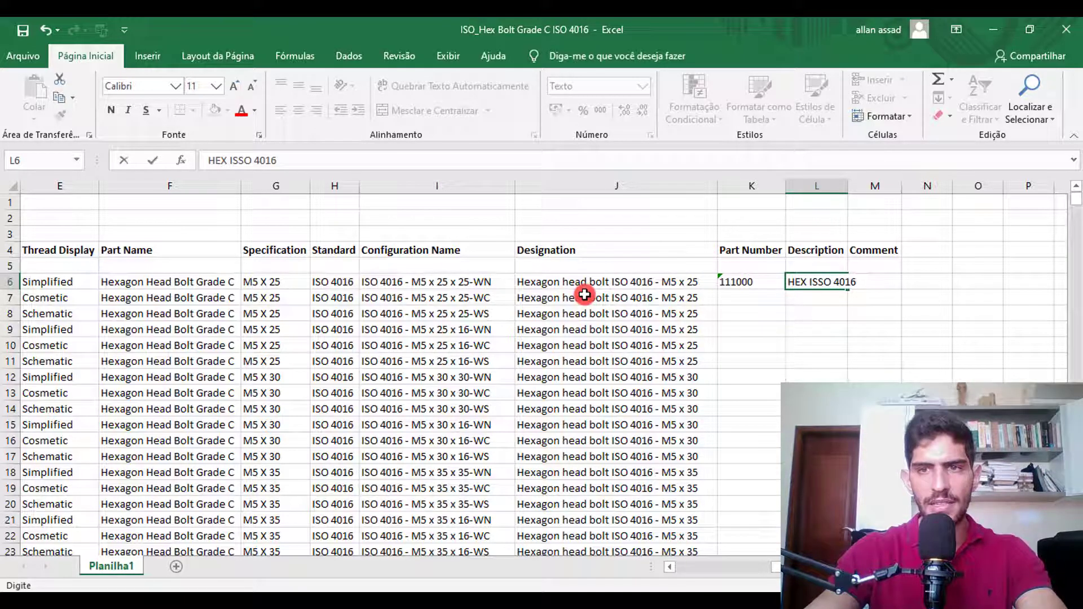
mouse_move(772, 567)
left_mouse_down()
mouse_move(664, 579)
mouse_move(755, 581)
mouse_move(768, 558)
left_mouse_up()
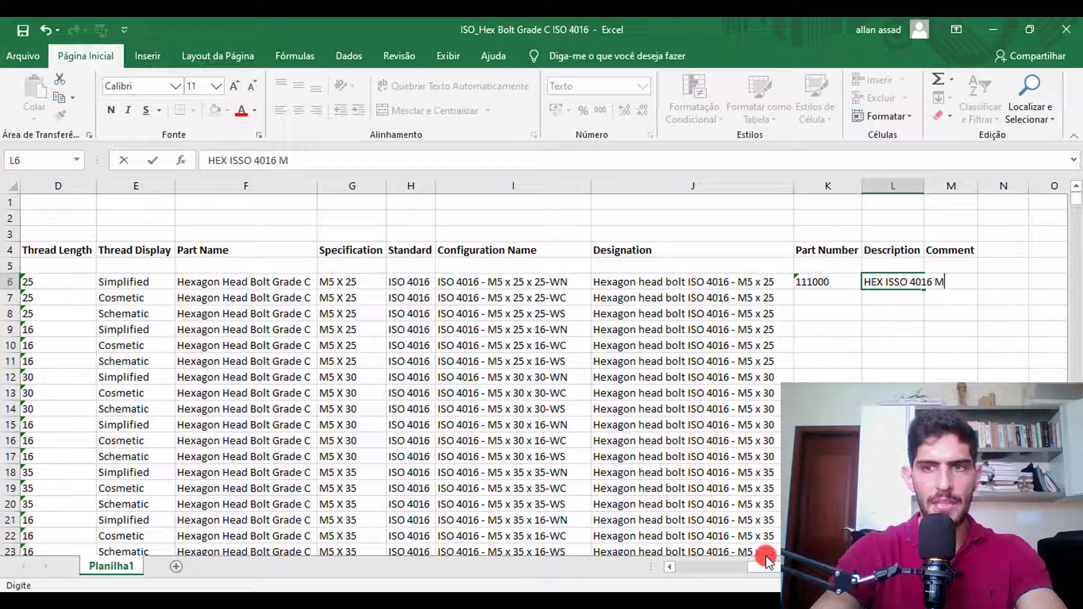
type("X 25")
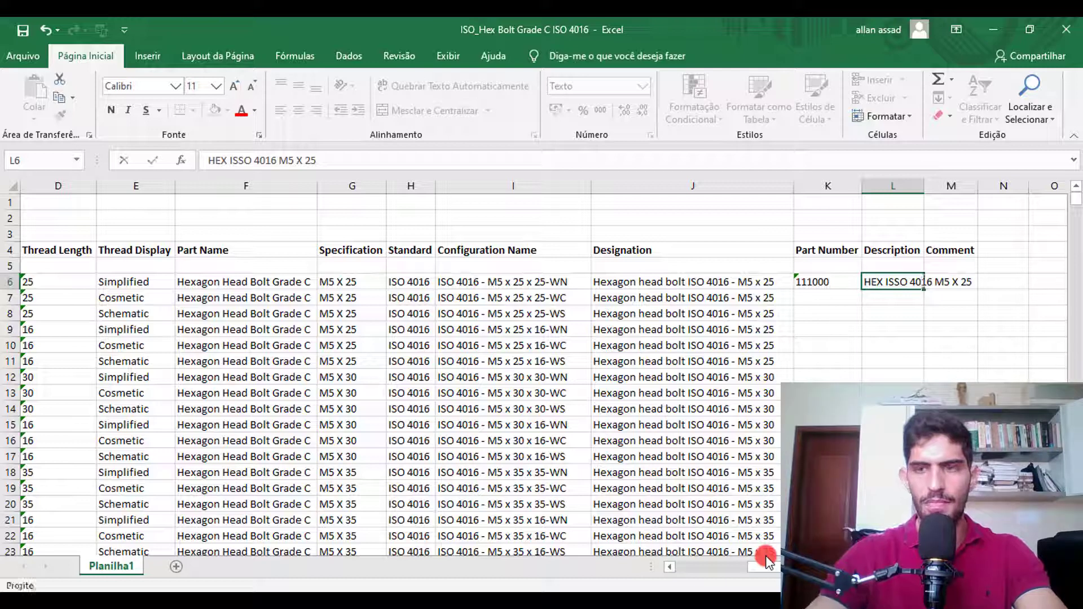
key("Return")
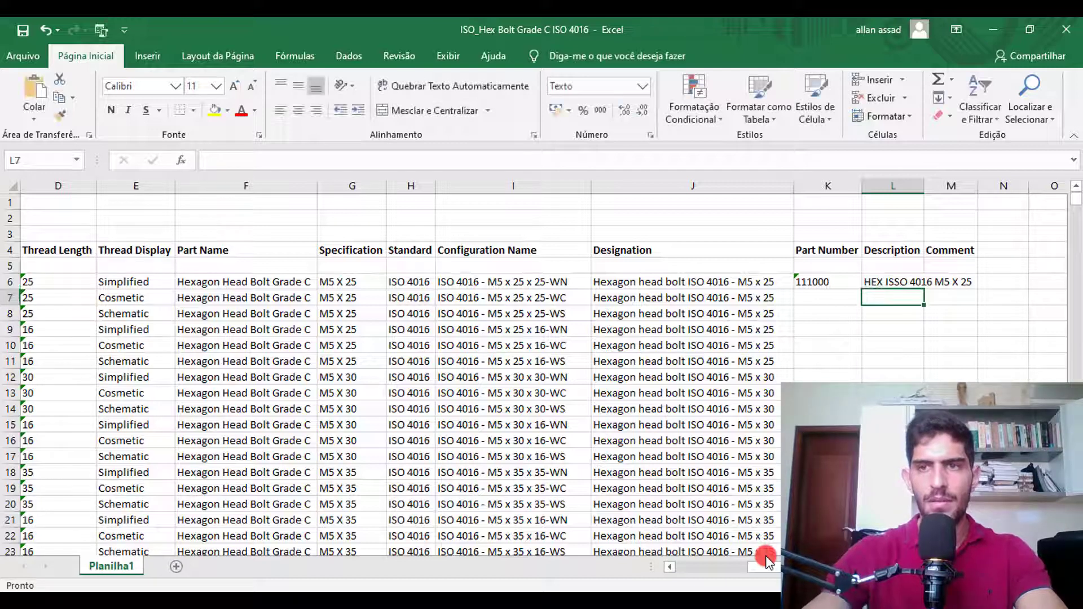
double_click(925, 187)
- Enter the comment Parafuso de fixação for the first M5 X 25 bolt in cell M6
left_click(1007, 281)
type("Pr")
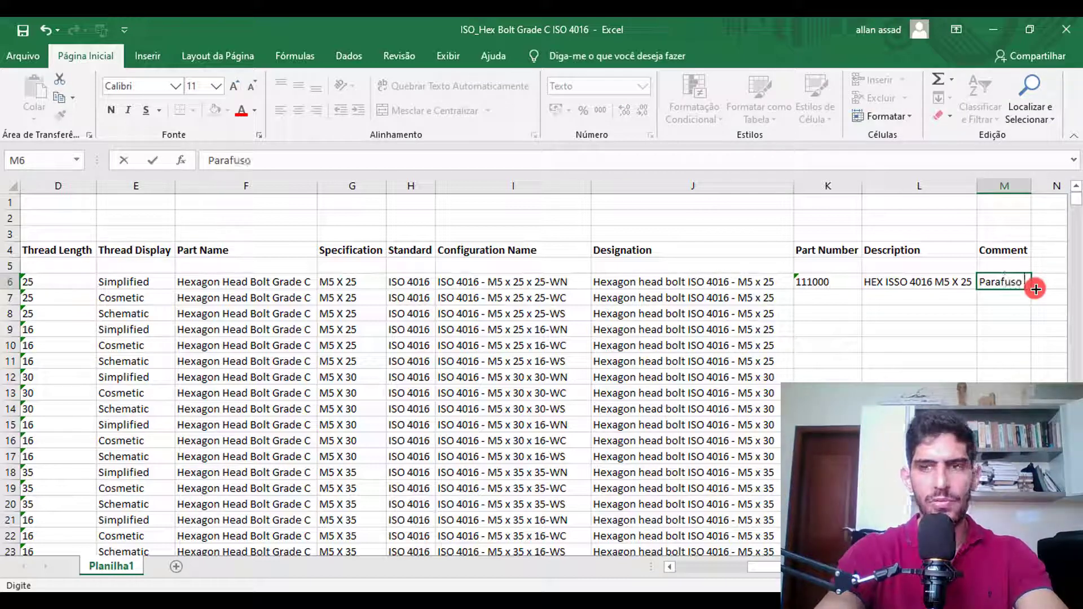
type("rafuso de fixaç")
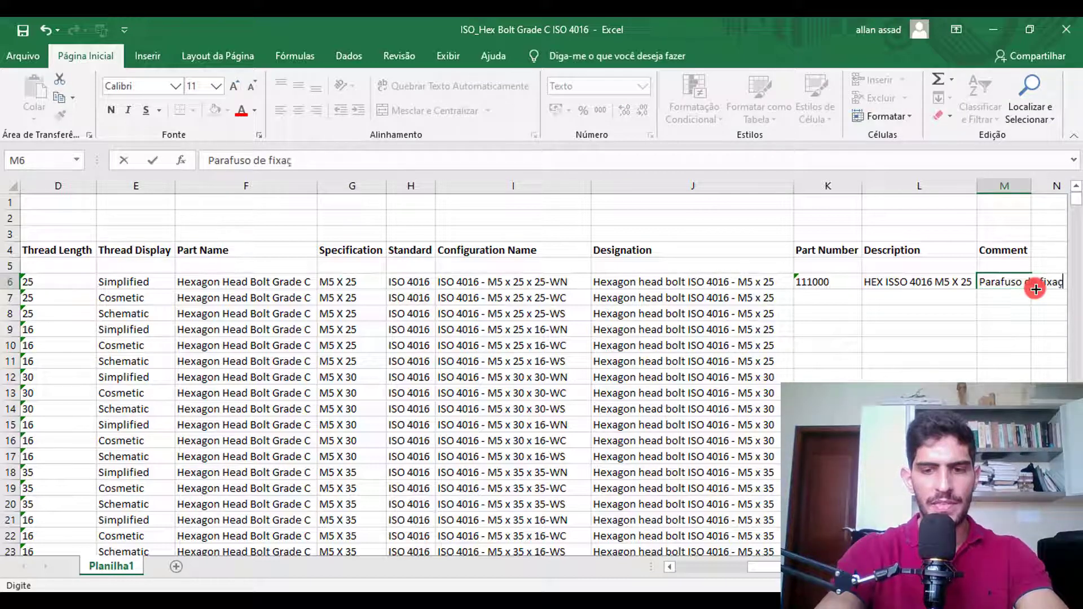
type("ão")
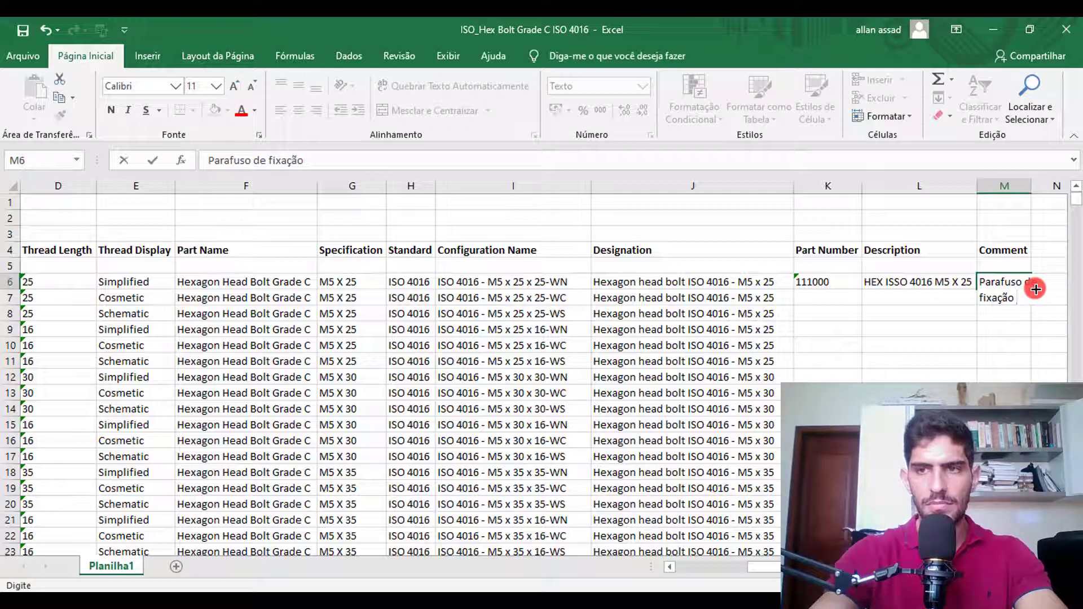
key("Return")
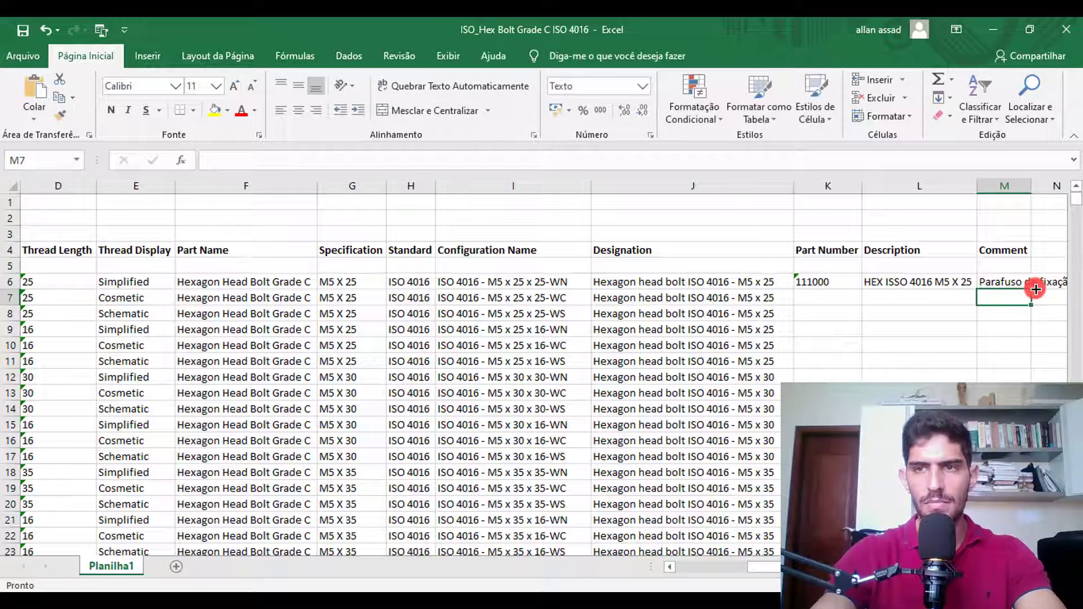
- Fit the Comment column to its text, save the ISO_Hex Bolt Grade C ISO 4016 workbook and close it
double_click(1030, 183)
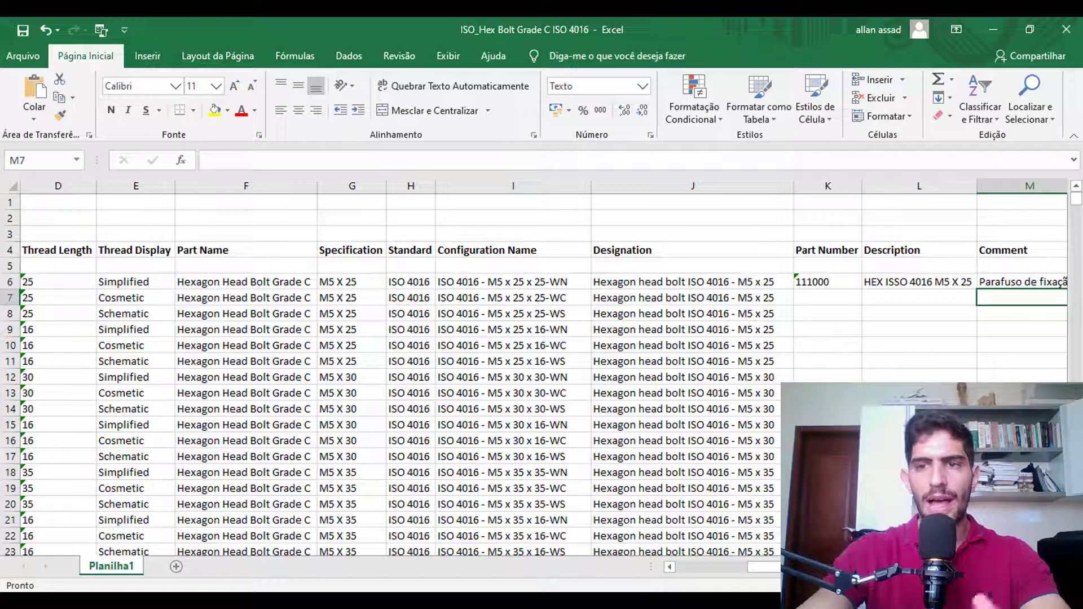
scroll(667, 285, "right", 2)
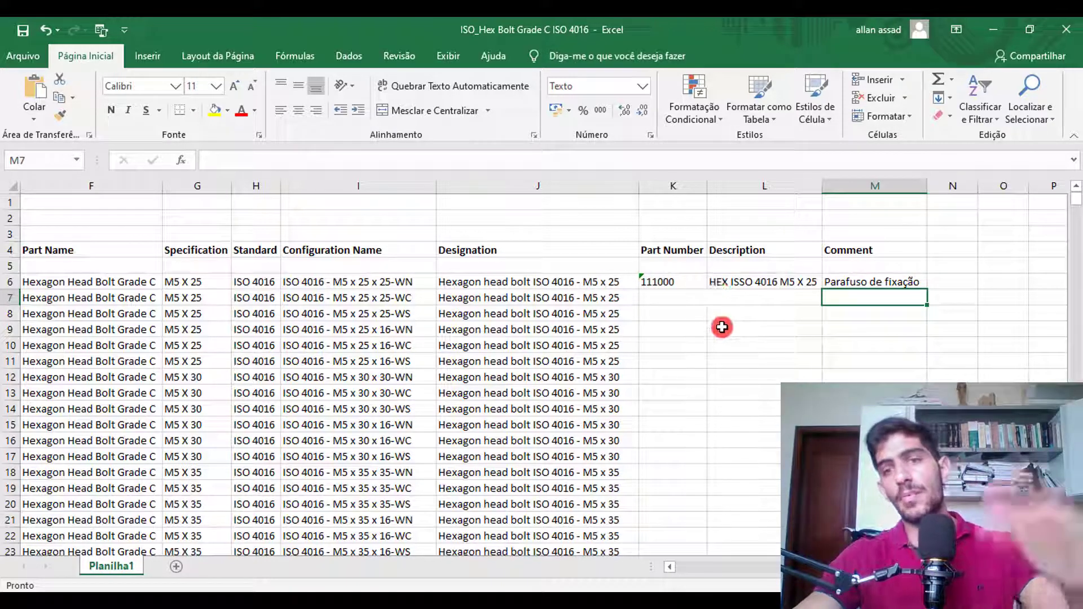
left_click(20, 31)
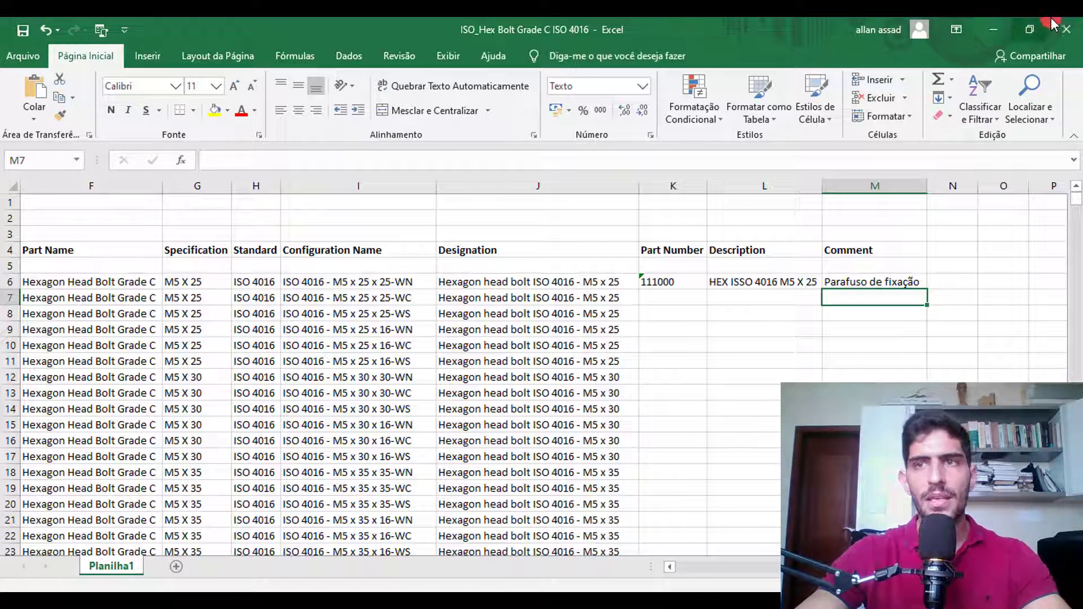
left_click(1068, 29)
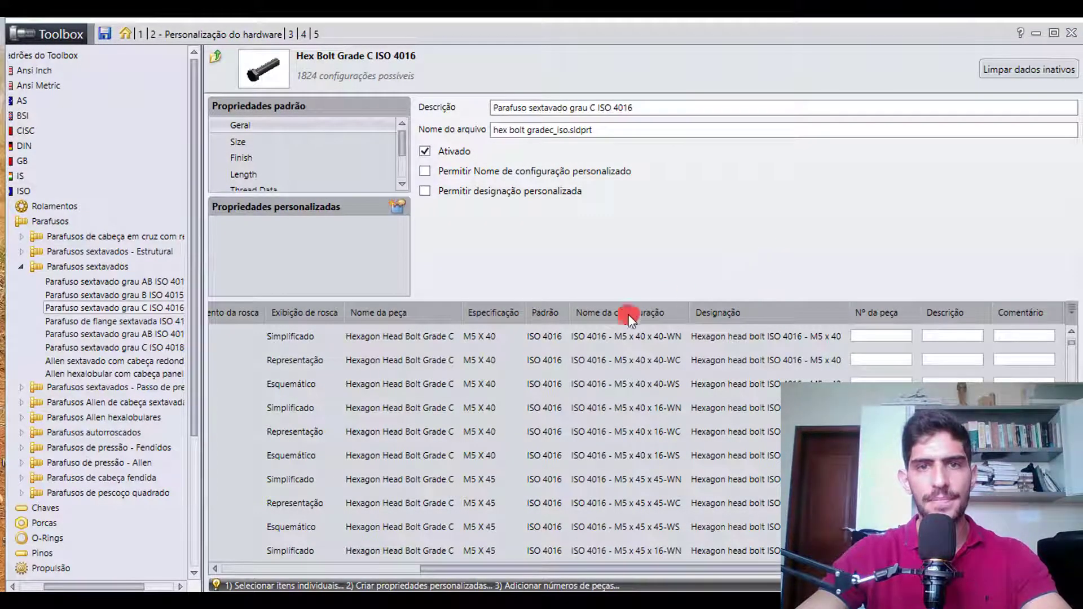
- Import the data from the ISO_Hex Bolt Grade C ISO 4016 workbook into the Toolbox configuration table
left_click_drag(421, 566, 249, 566)
left_click(238, 310)
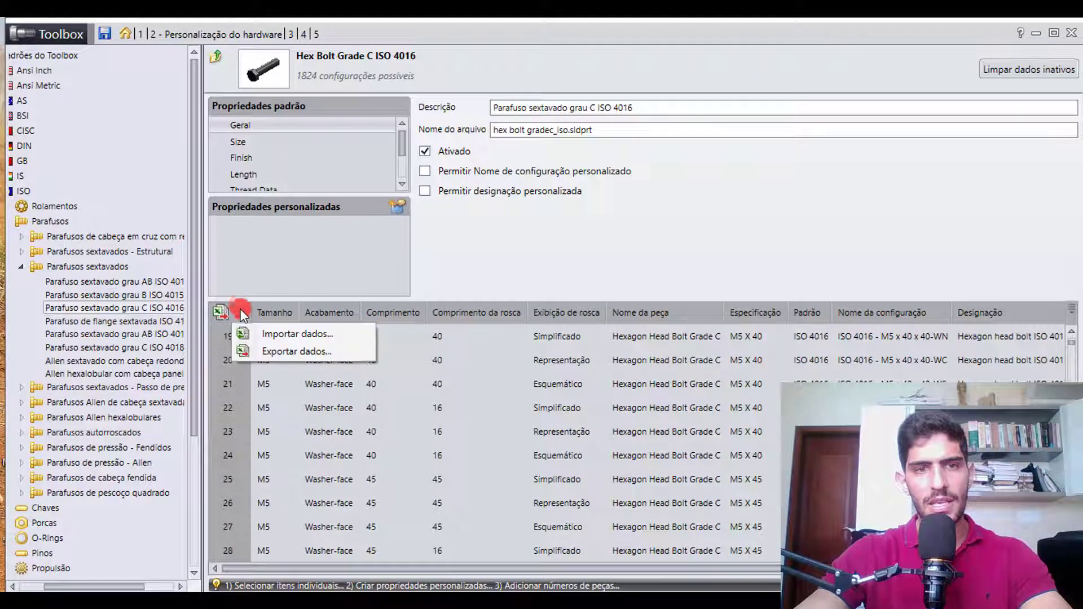
left_click(269, 333)
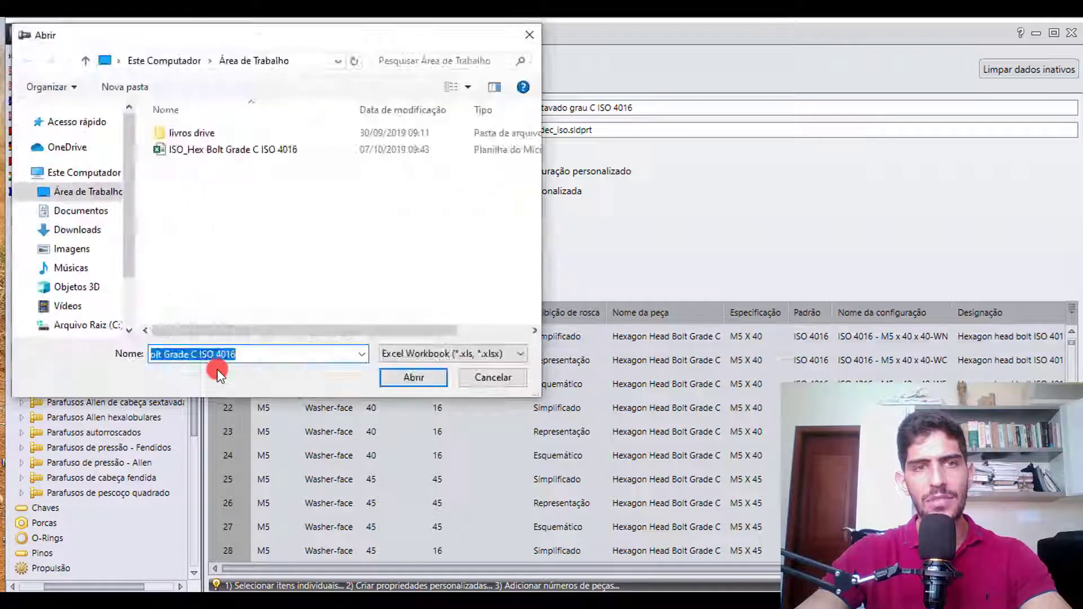
left_click(188, 151)
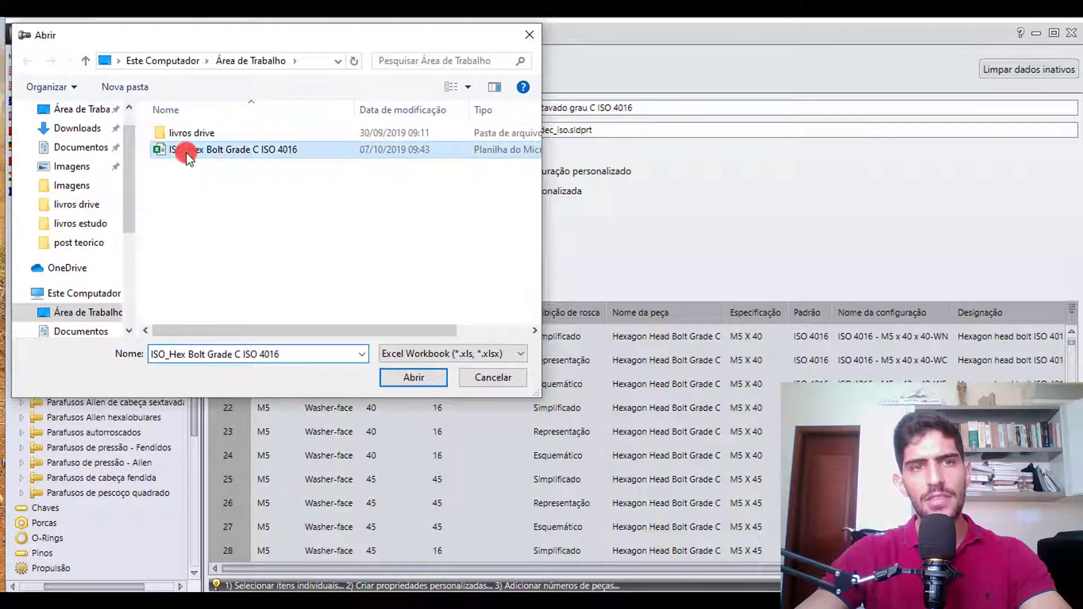
left_click(393, 379)
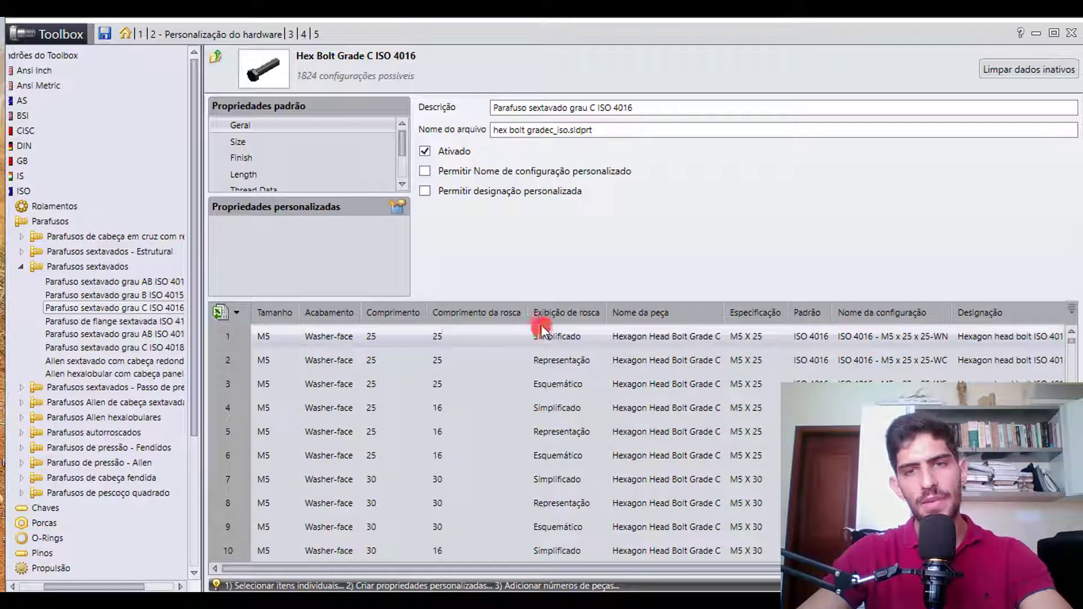
- Check the imported part number, description and comment of the first M5 X 25 bolt and the table's import and export options
left_click_drag(545, 569, 790, 571)
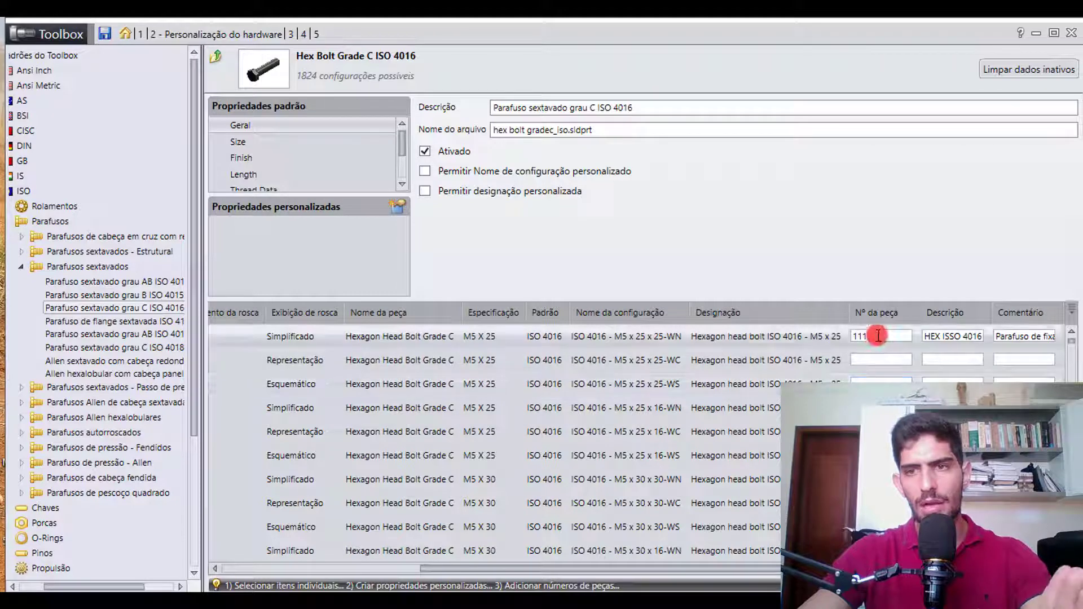
type("000")
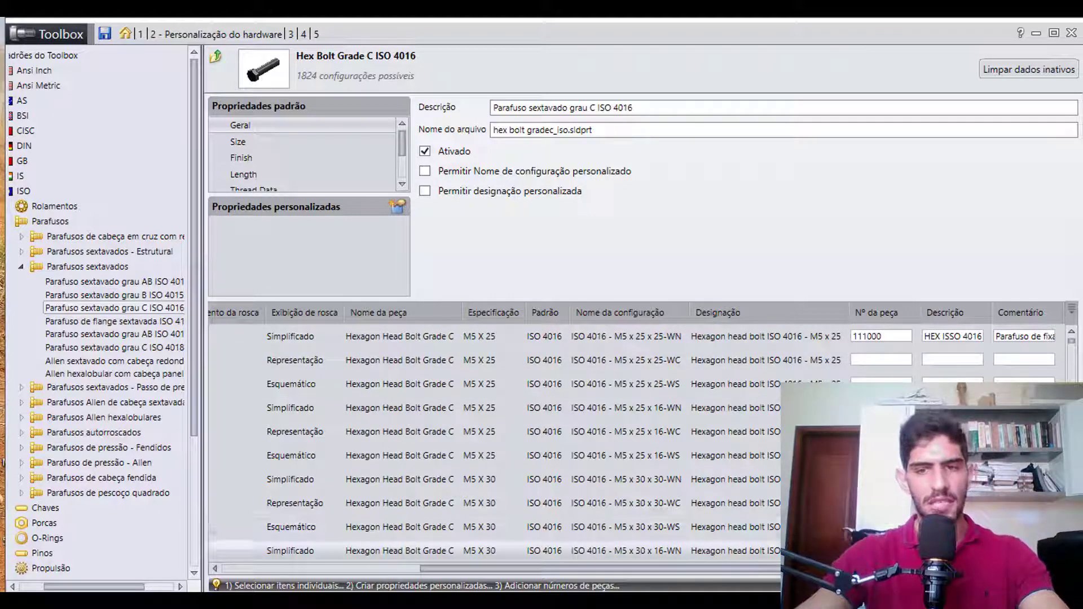
mouse_move(880, 568)
left_mouse_down()
mouse_move(715, 590)
mouse_move(601, 575)
left_mouse_up()
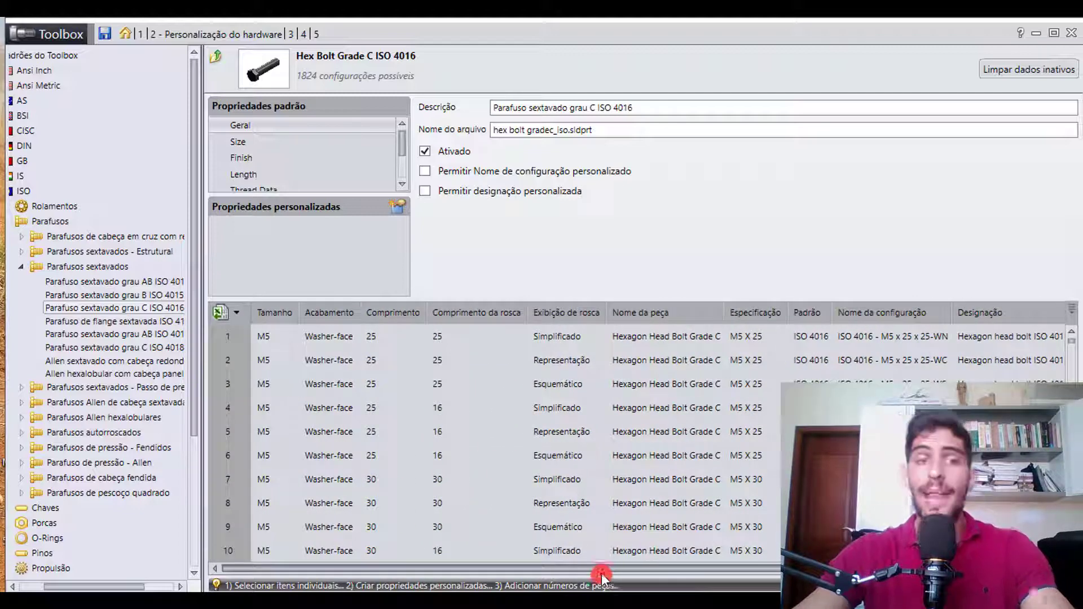
left_click(236, 312)
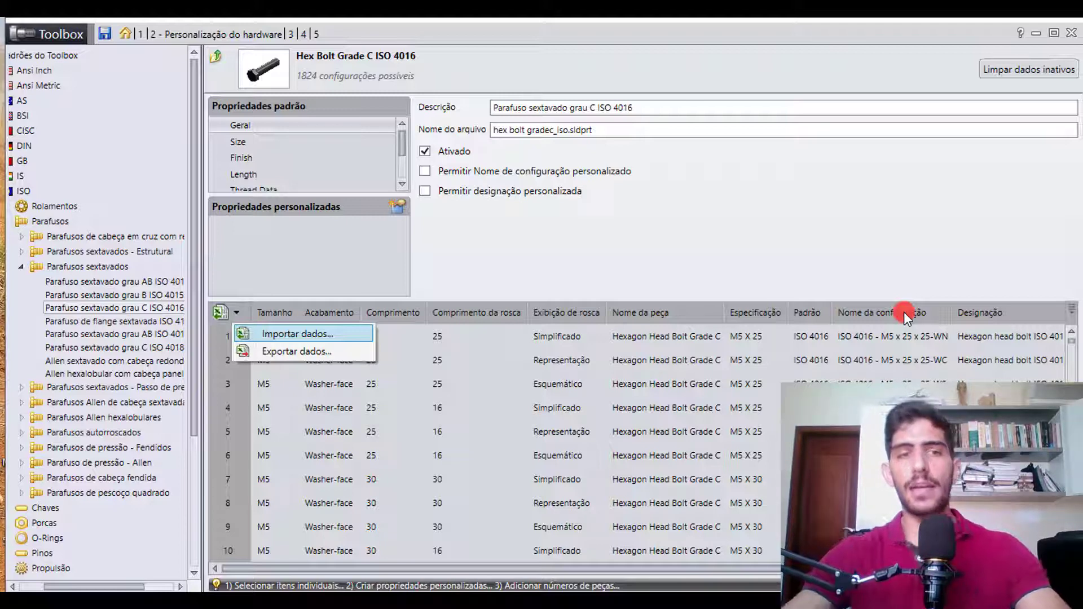
left_click(479, 224)
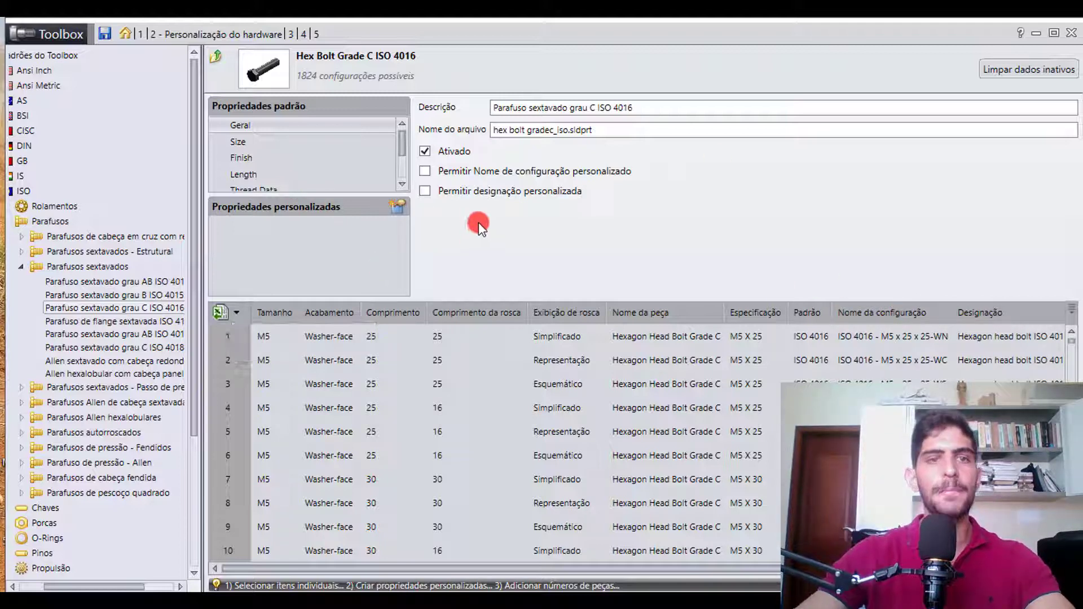
- Review the bolt's standard properties: Size, Finish, Length, Thread Data, Thread Display and Cor
left_click(263, 142)
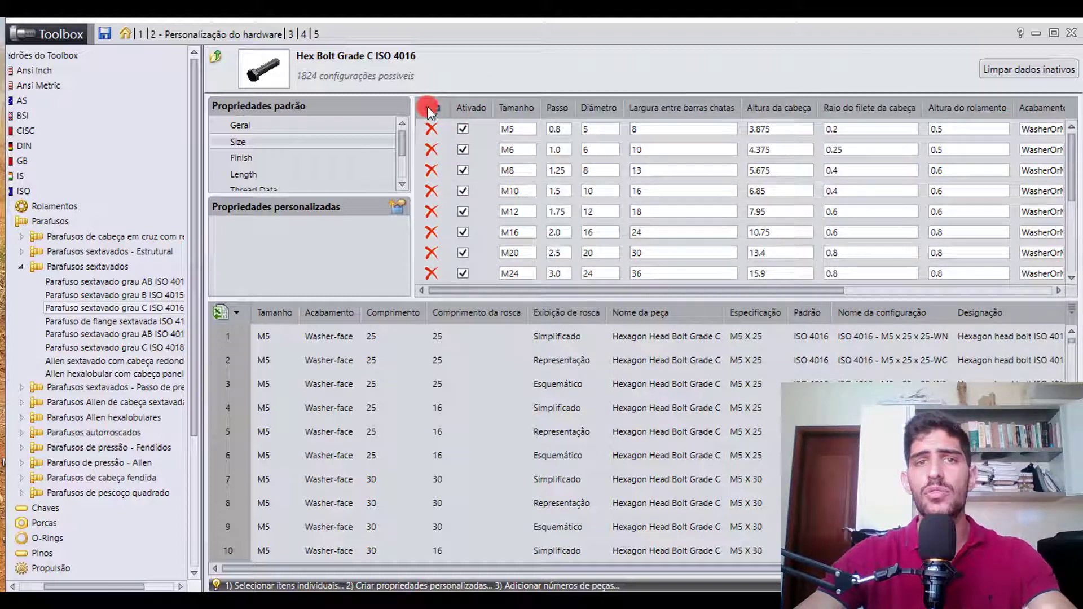
left_click(284, 161)
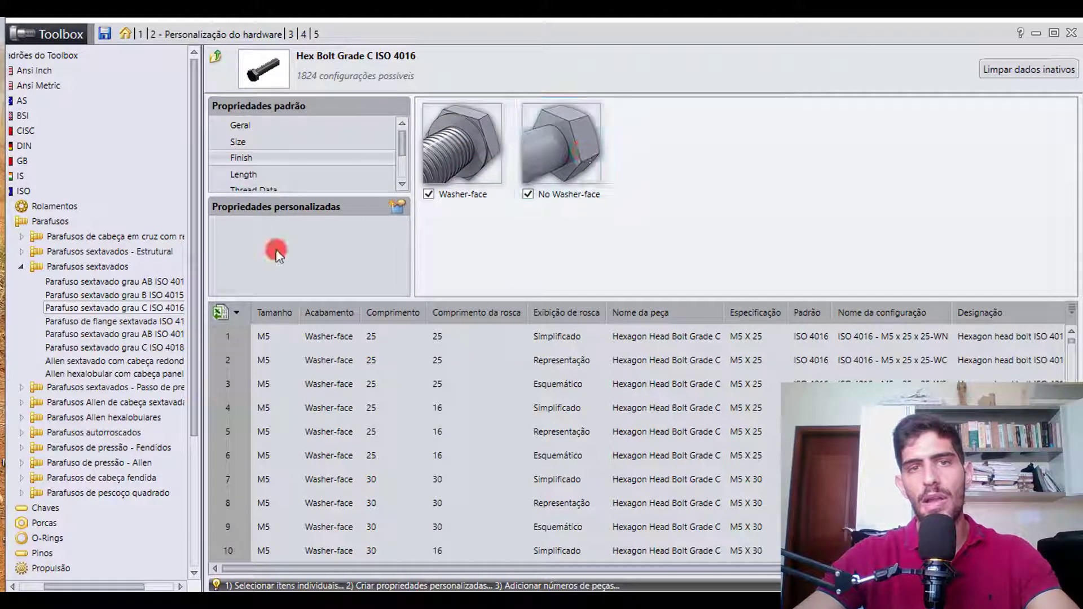
left_click(276, 174)
mouse_move(399, 152)
left_mouse_down()
mouse_move(401, 163)
mouse_move(405, 149)
left_mouse_up()
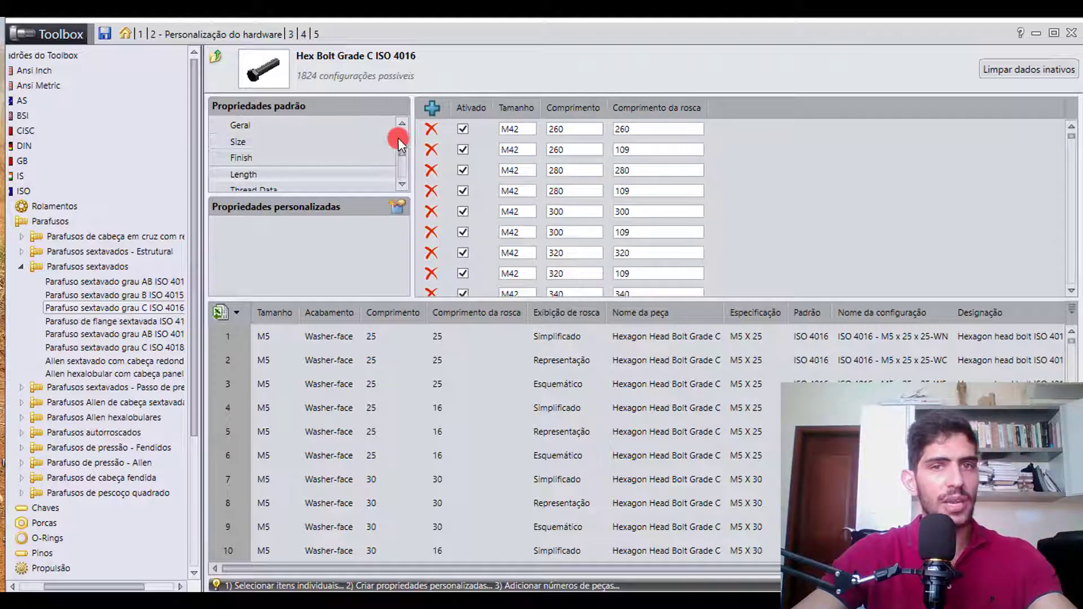
left_click_drag(399, 144, 396, 172)
left_click(299, 141)
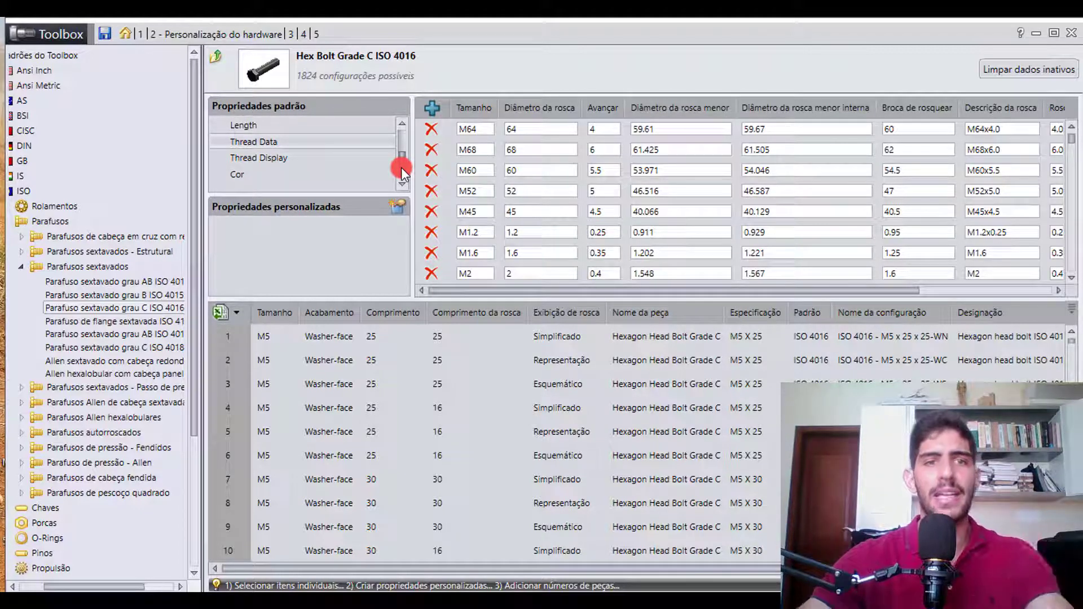
left_click(280, 152)
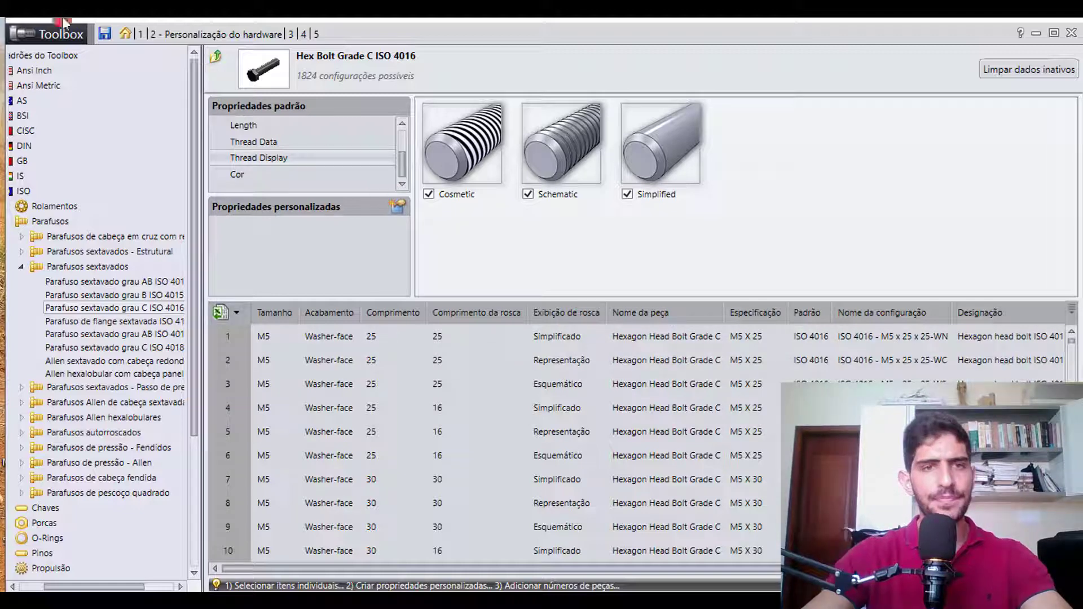
left_click(271, 178)
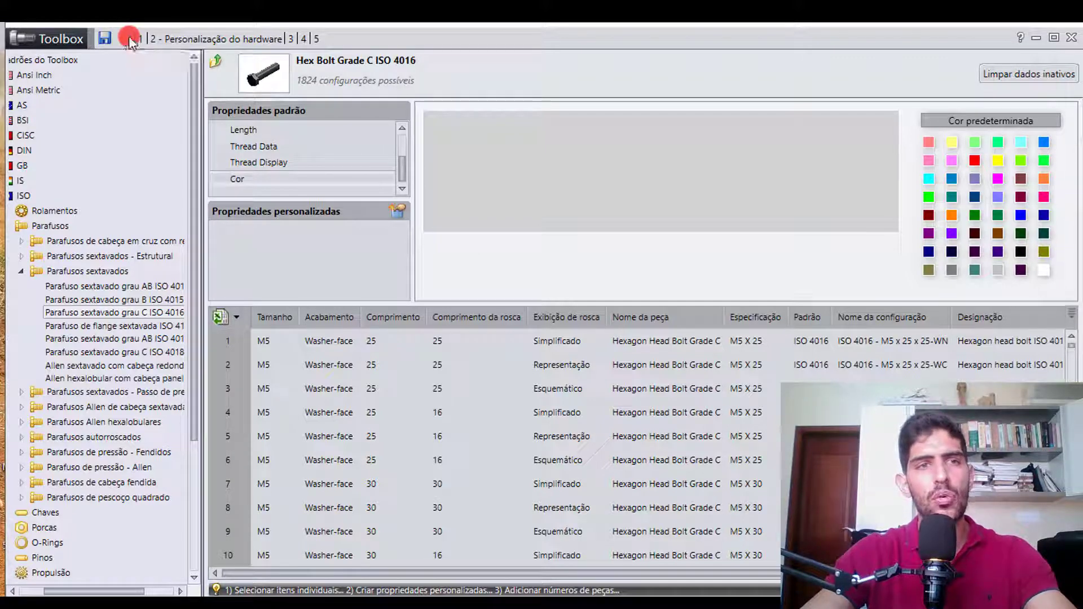
- Review the Toolbox user settings for file creation, read-only documents, part numbers and display options
left_click(129, 39)
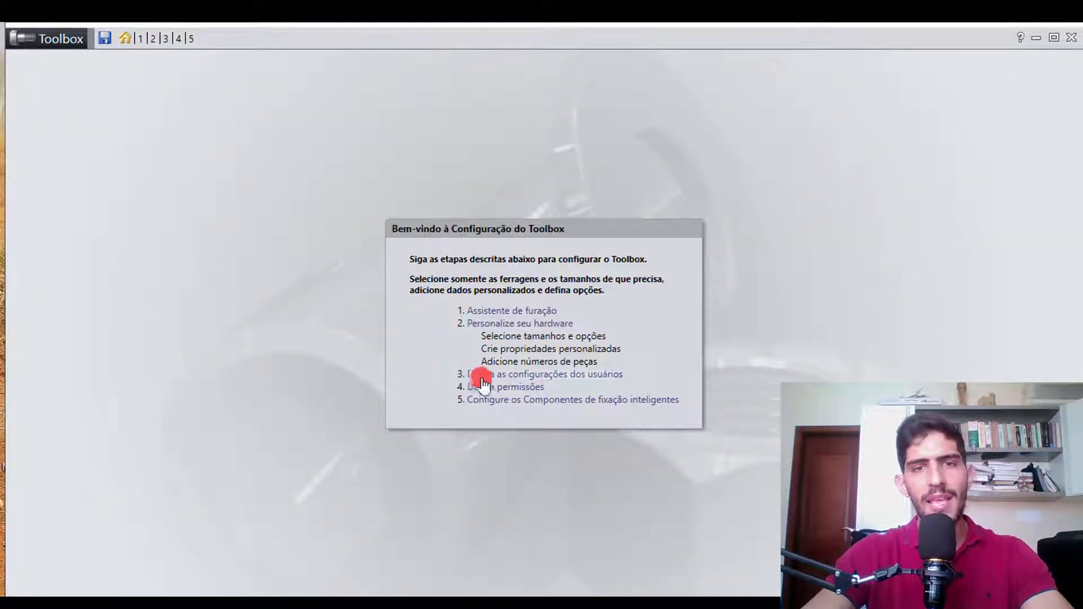
left_click(600, 379)
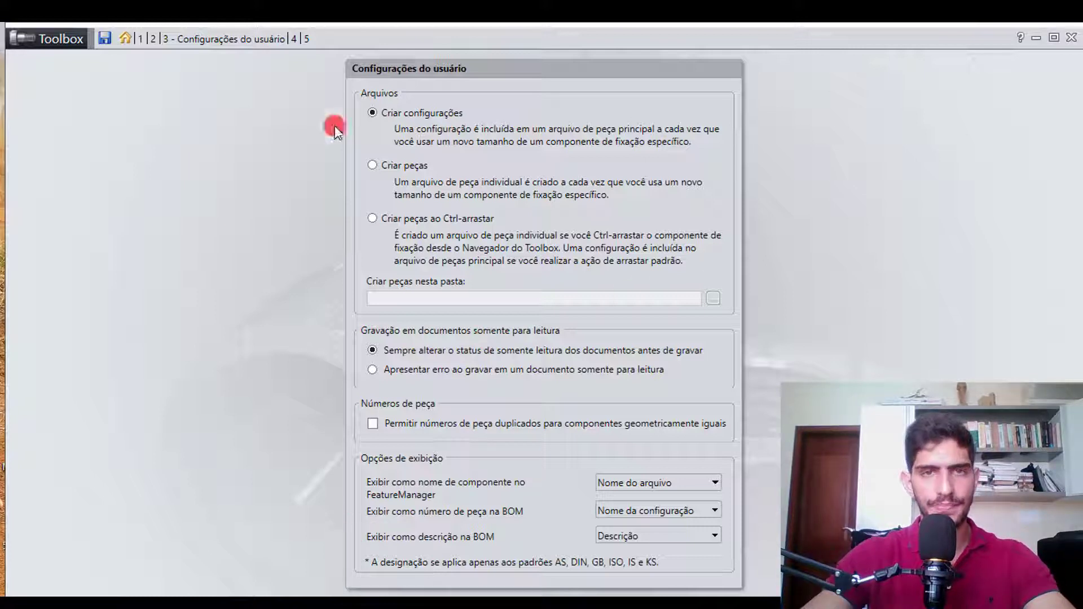
left_click(126, 40)
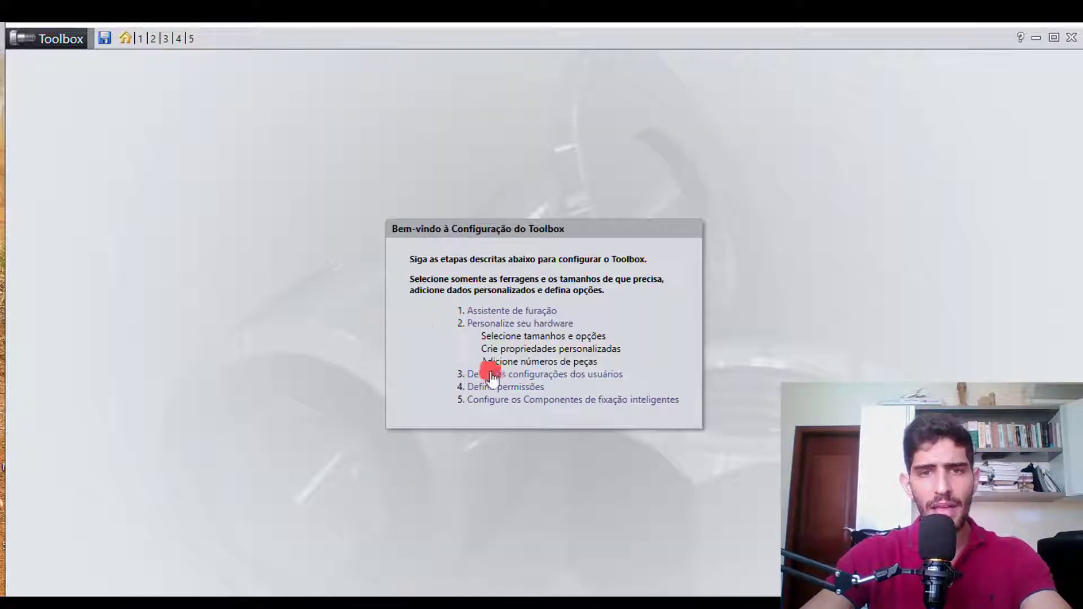
- Examine the Toolbox permissions and password creation dialog without setting a password, and view the smart fastener settings
left_click(510, 388)
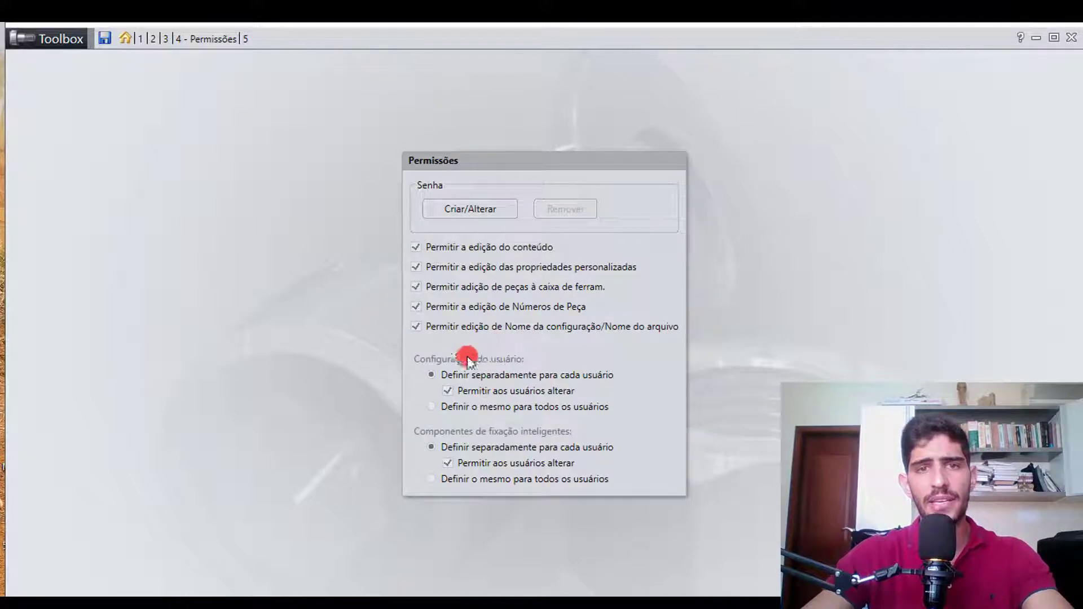
left_click(456, 210)
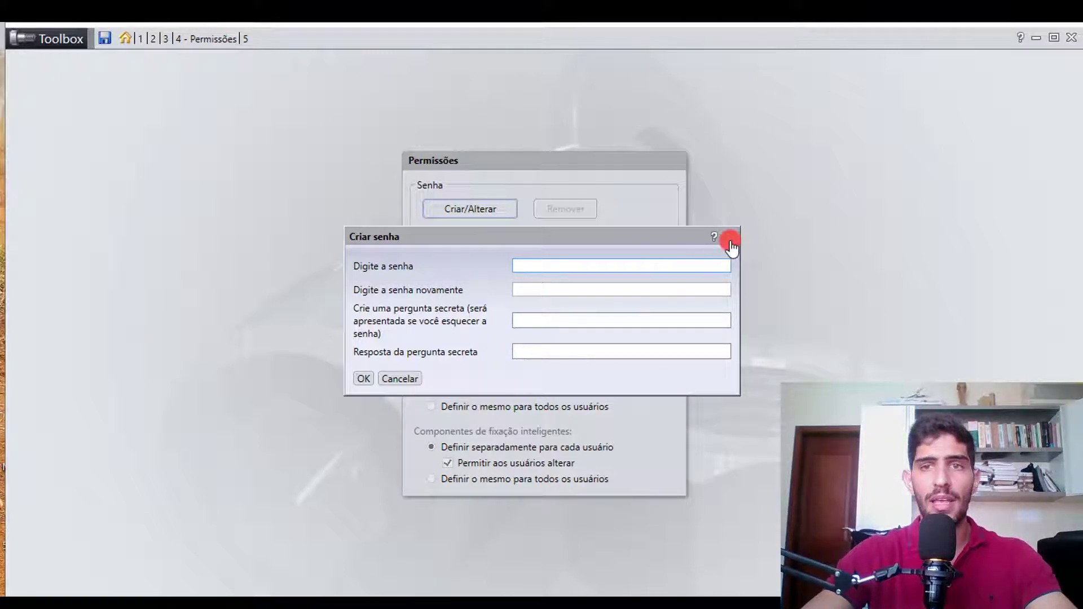
left_click(730, 237)
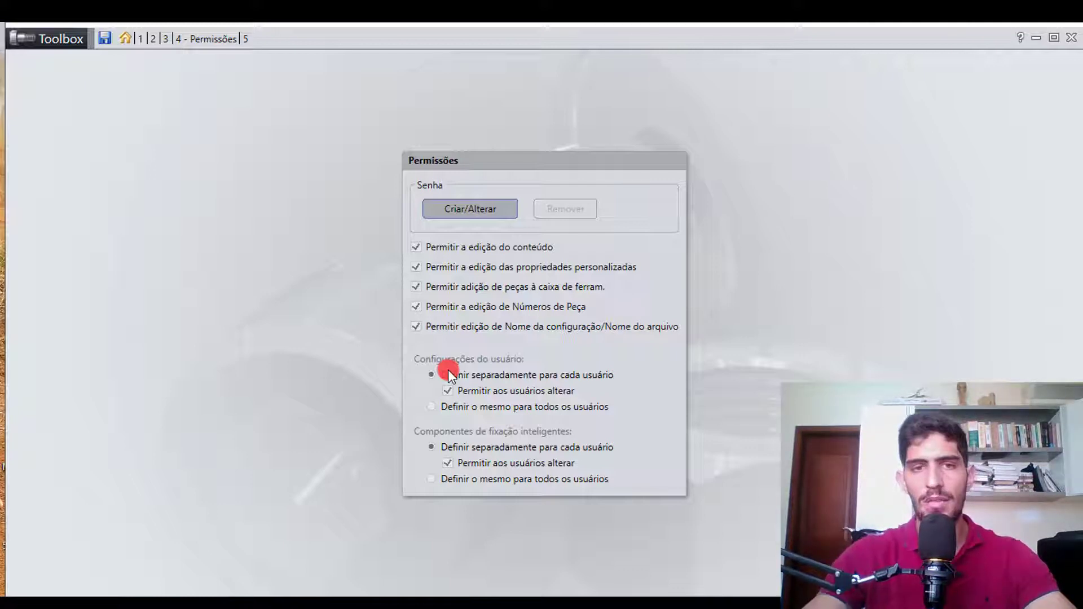
left_click(124, 38)
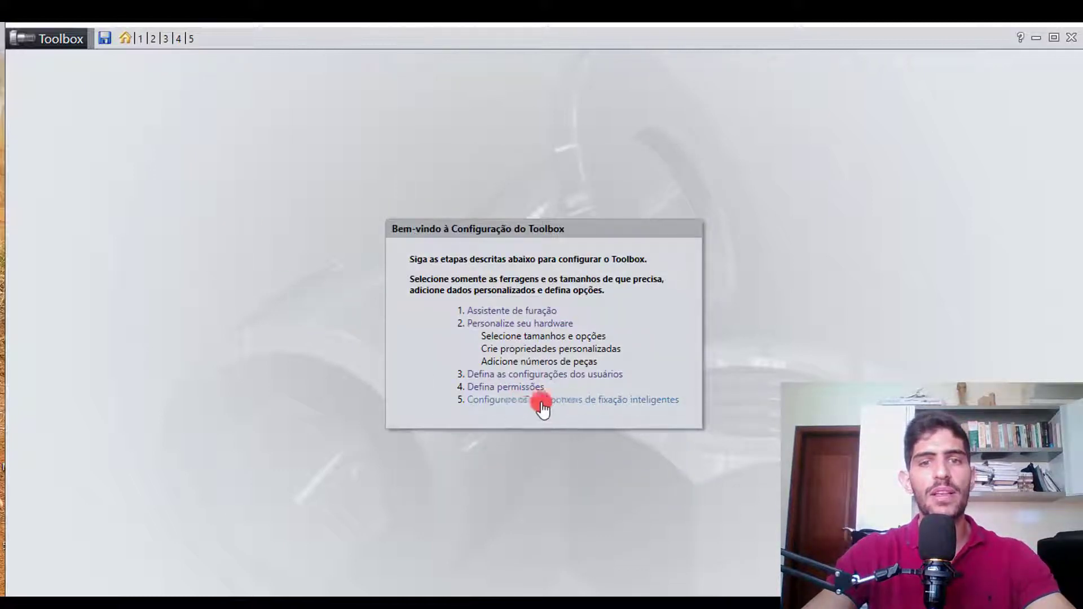
left_click(566, 403)
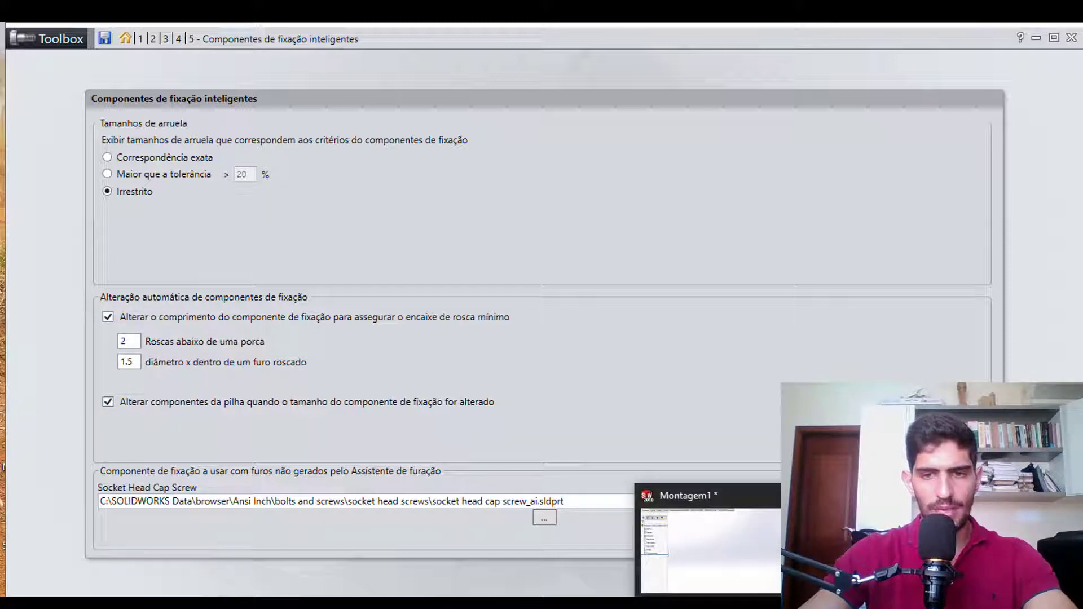
- Switch to the Montagem1 assembly in SOLIDWORKS and try to run the smart fasteners command on it
left_click(712, 606)
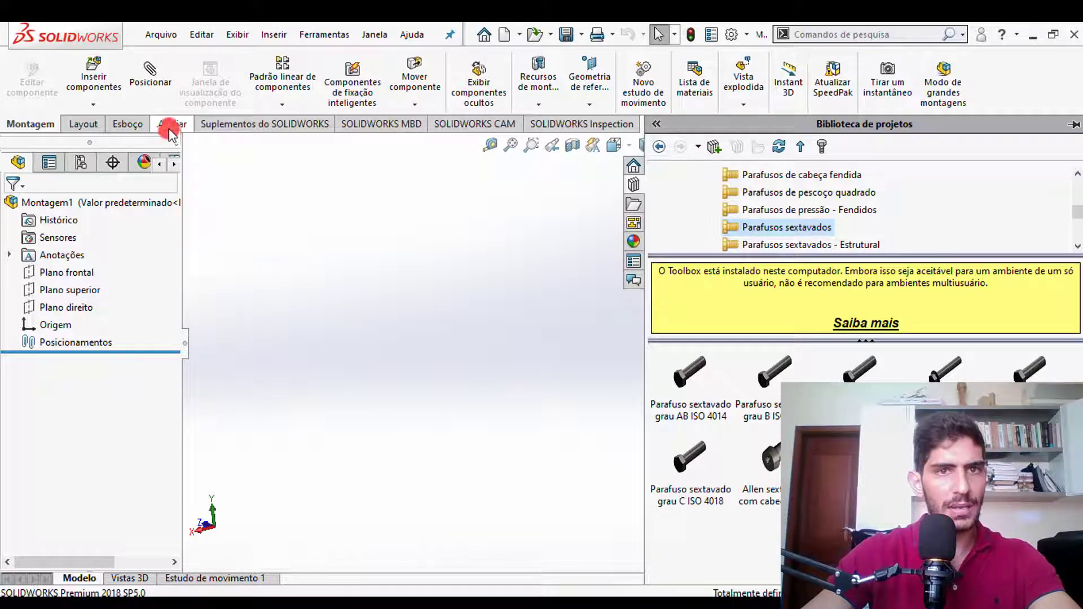
left_click(277, 109)
left_click(277, 108)
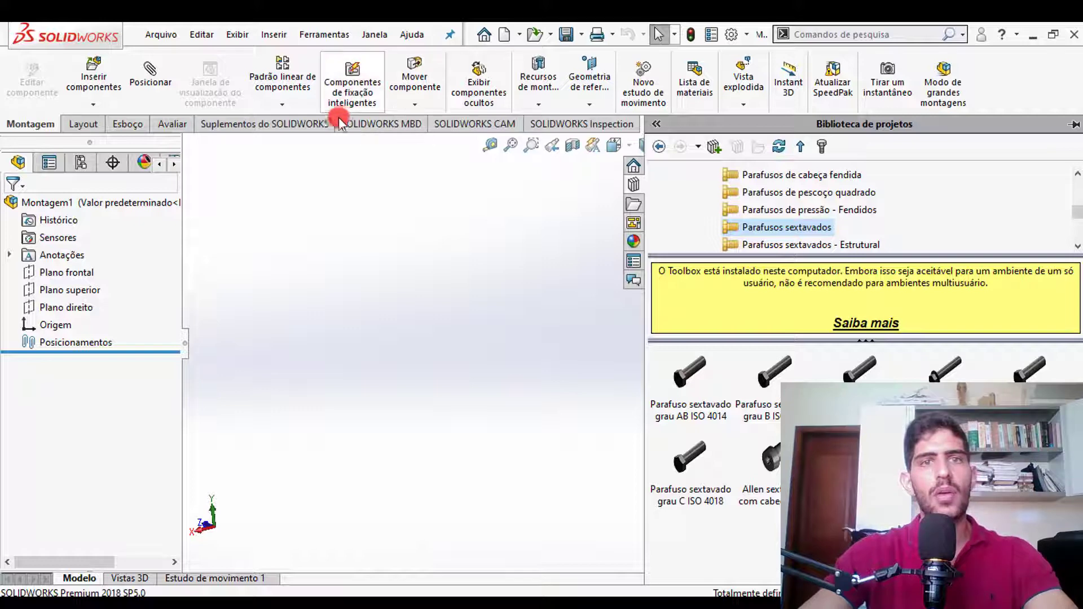
left_click(352, 95)
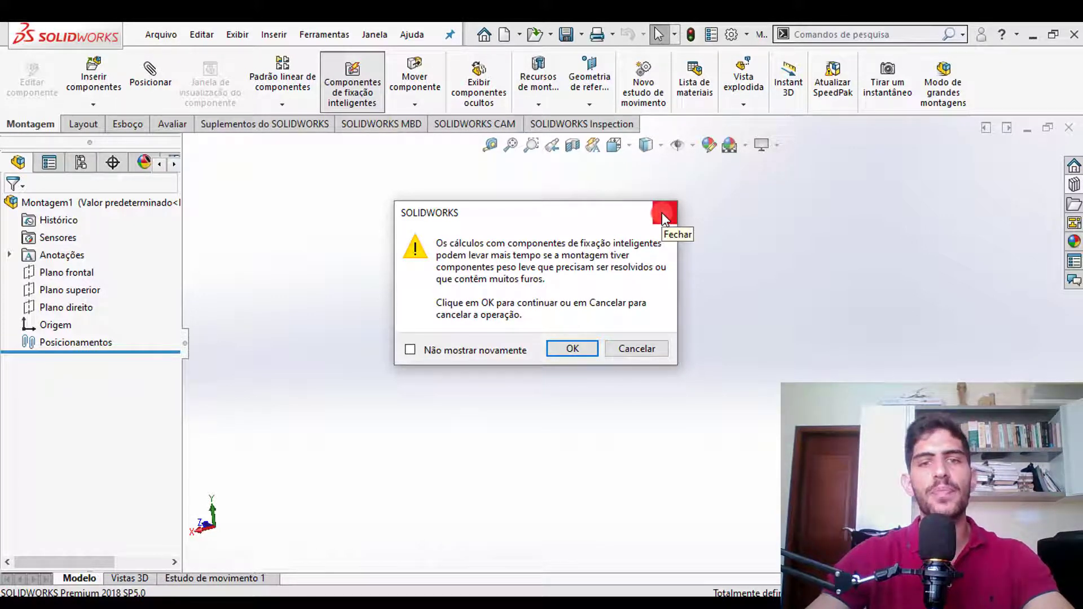
left_click(577, 348)
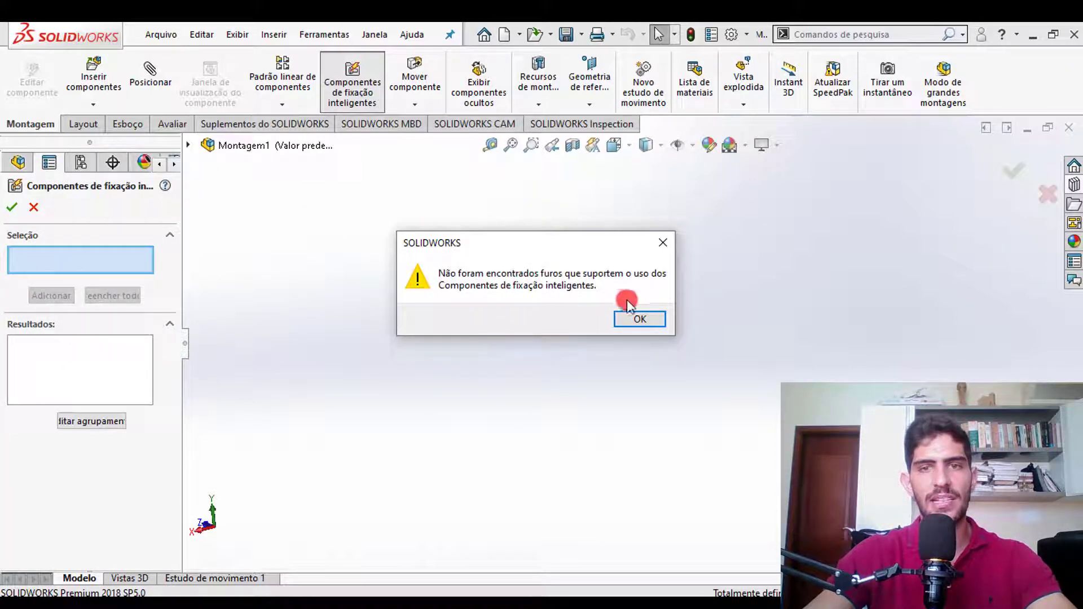
left_click(638, 317)
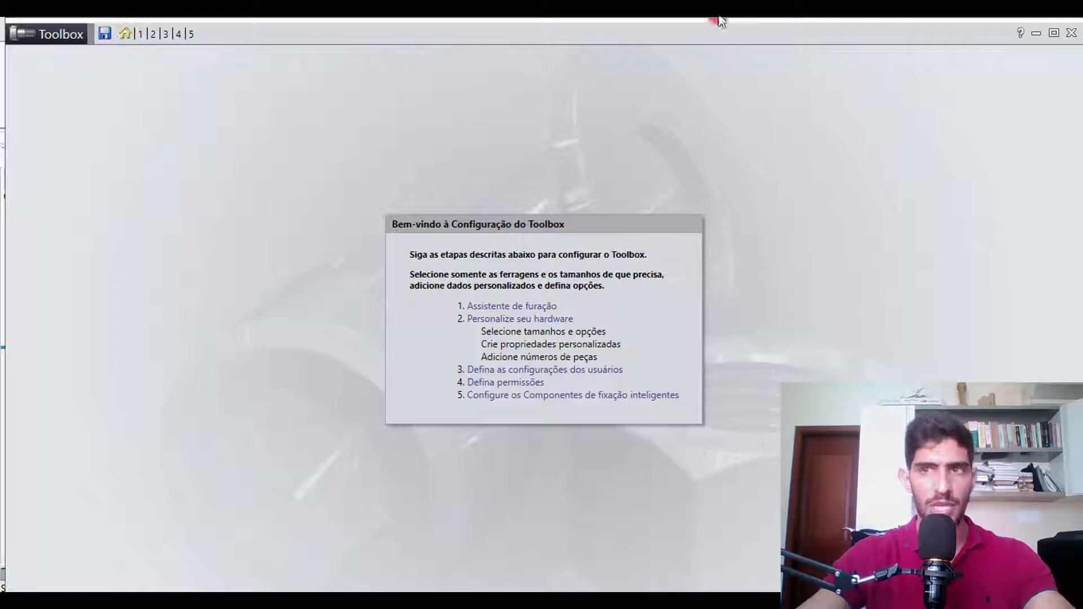
- Close the Toolbox configuration without saving the changes
left_click(1069, 39)
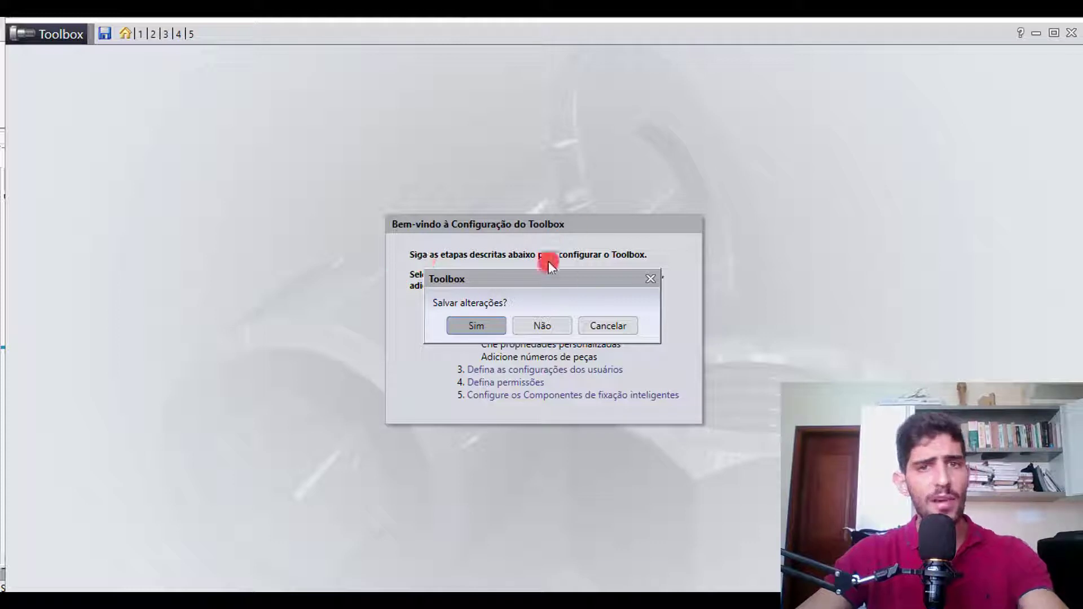
left_click(542, 333)
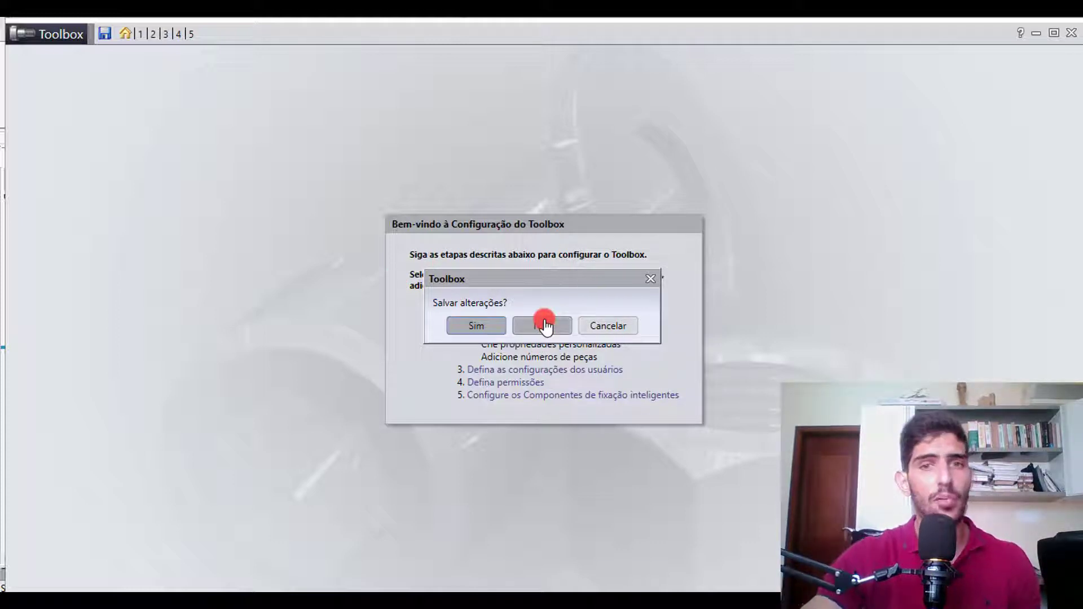
left_click(543, 325)
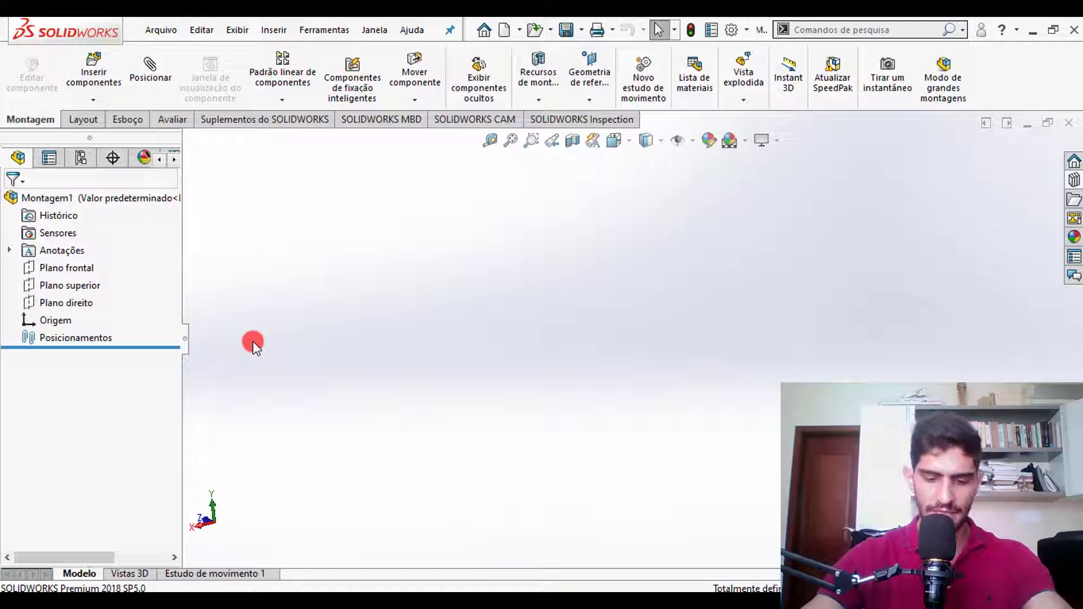
- Browse the Toolbox design library to the ISO Propulsão > Engrenagens folder and enlarge the gear list
left_click(1073, 179)
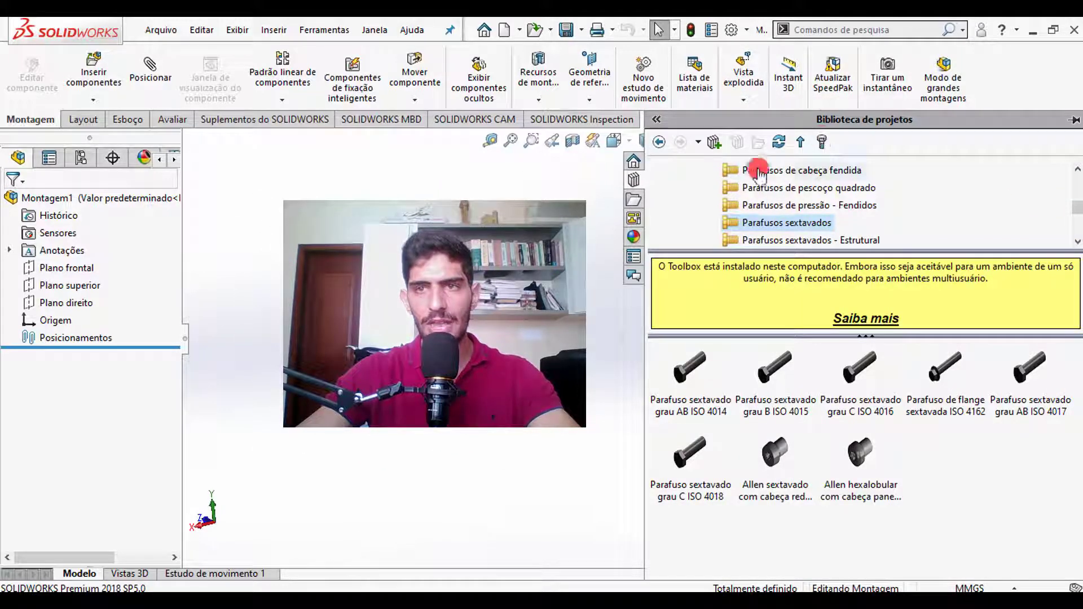
scroll(728, 226, "up", 5)
left_click_drag(765, 253, 718, 376)
left_click(682, 239)
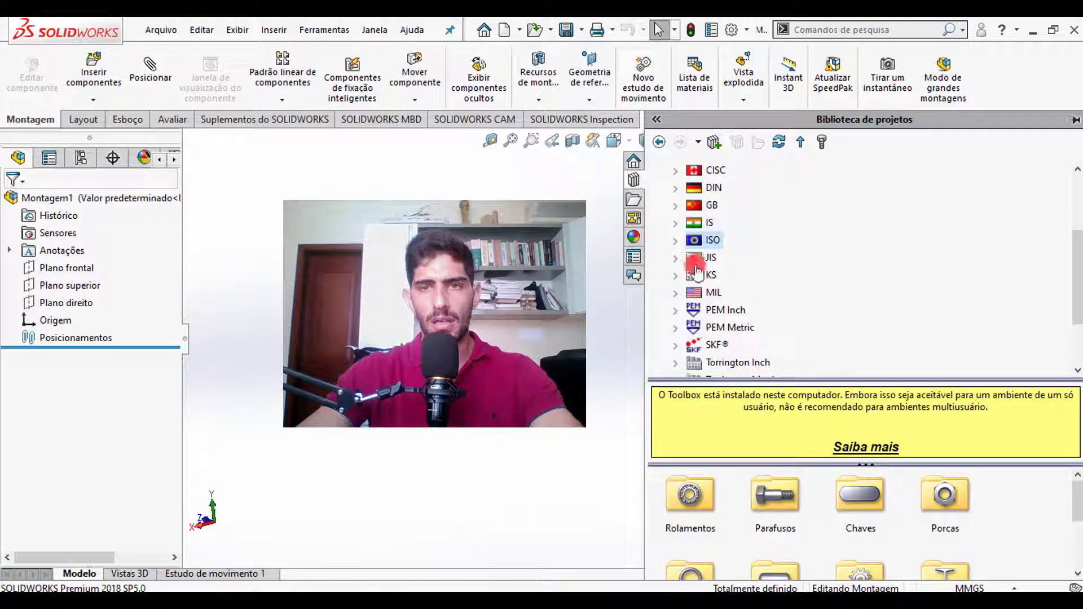
left_click(713, 243)
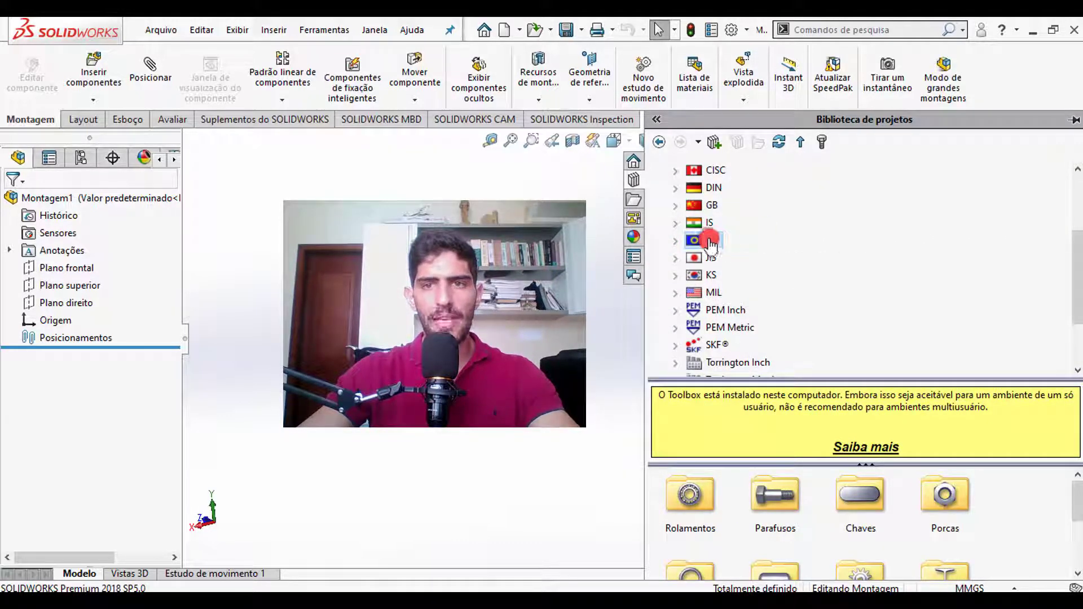
scroll(860, 485, "down", 2)
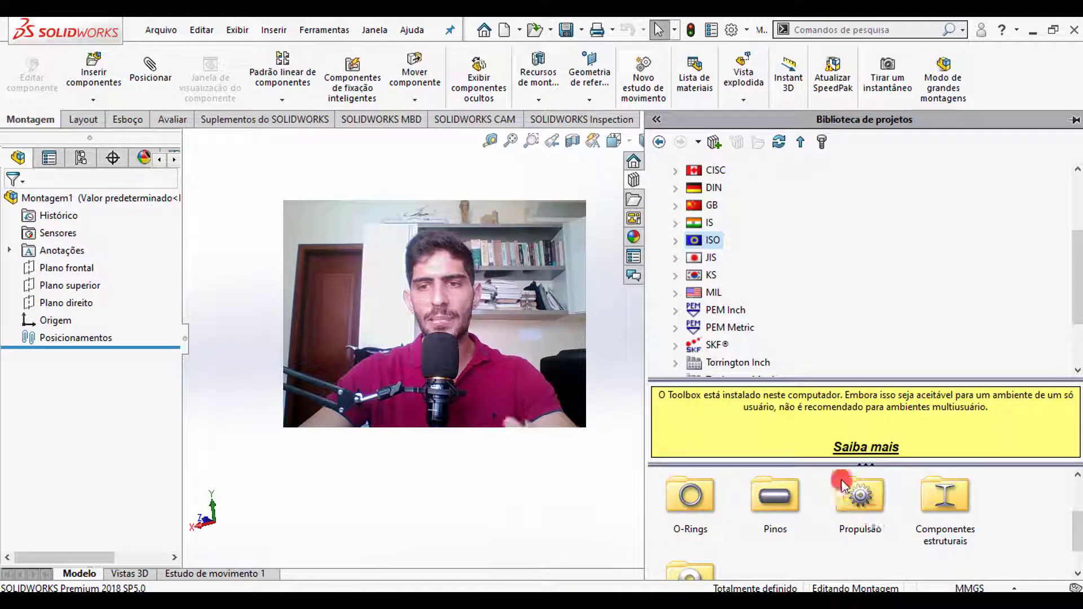
double_click(873, 504)
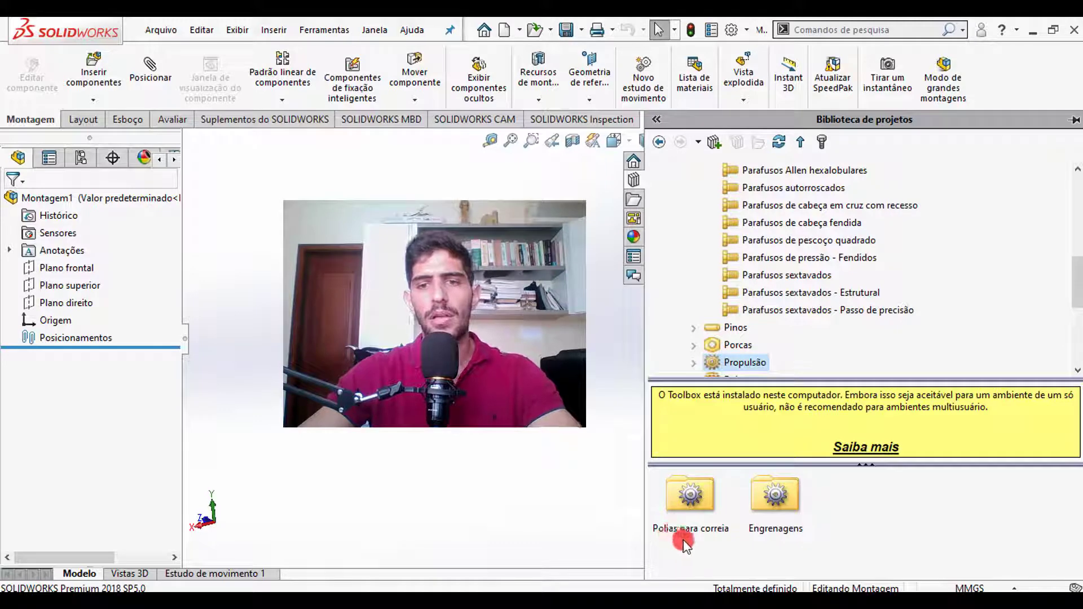
double_click(789, 517)
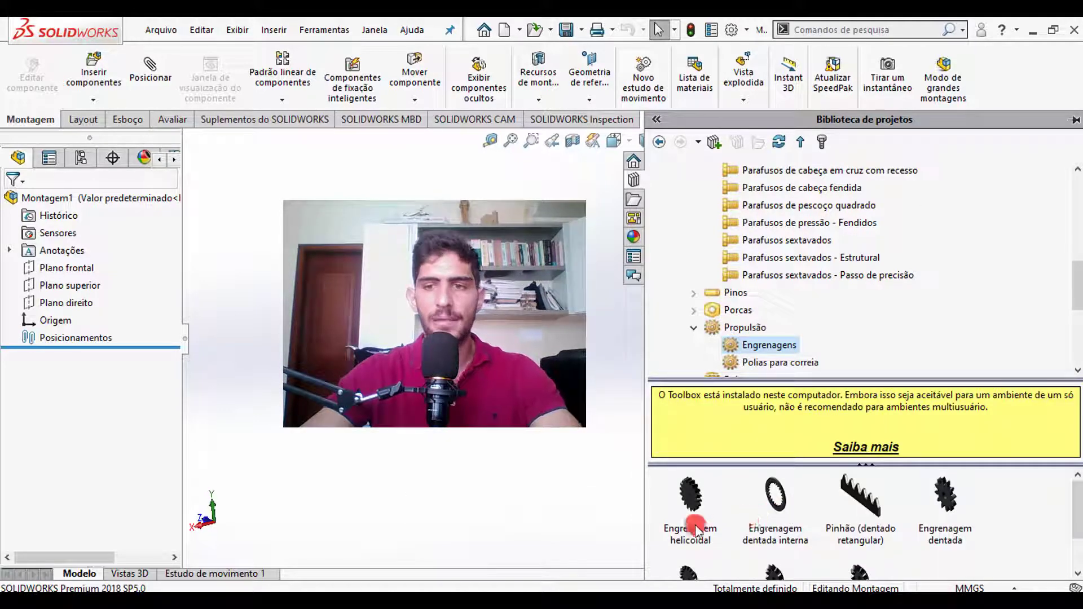
scroll(677, 510, "down", 1)
left_click_drag(807, 464, 797, 242)
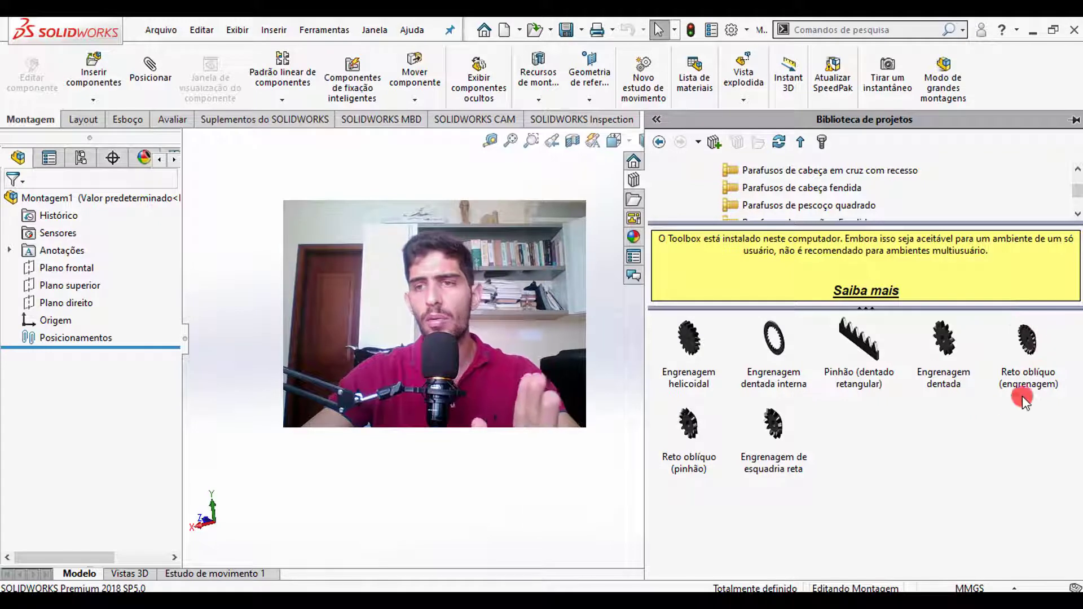
- Insert the ISO spur gear (Engrenagem dentada) into the assembly and view its configurable properties
left_click(945, 361)
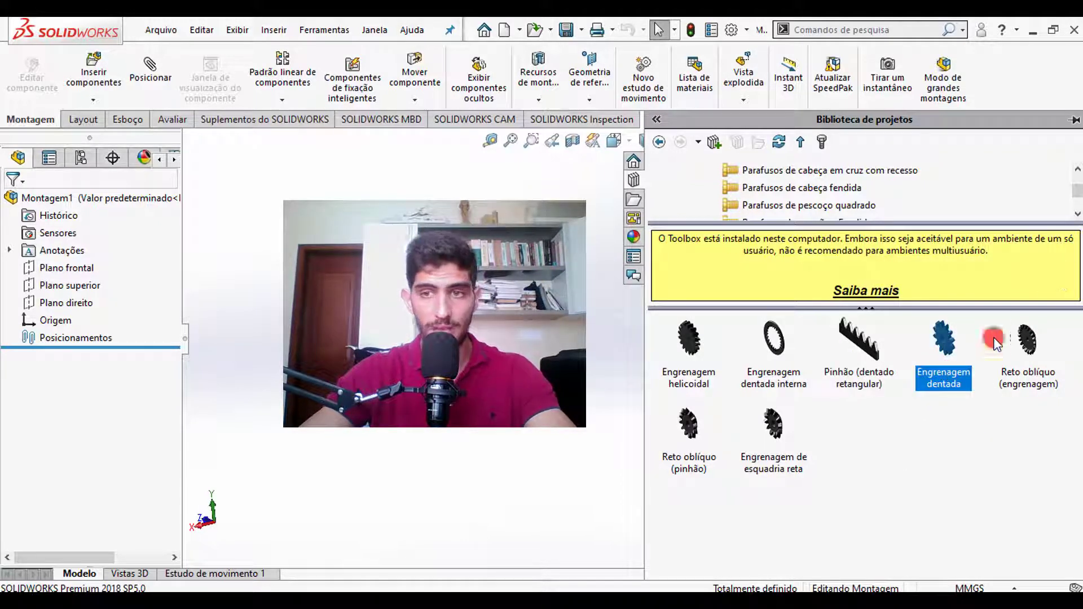
left_click_drag(943, 339, 422, 326)
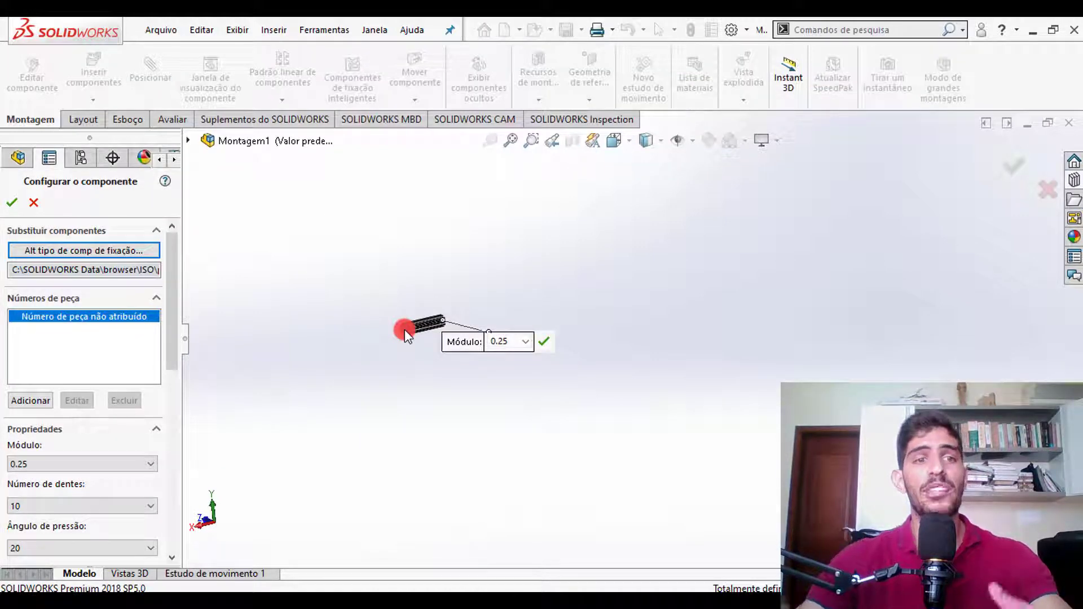
scroll(423, 327, "down", 5)
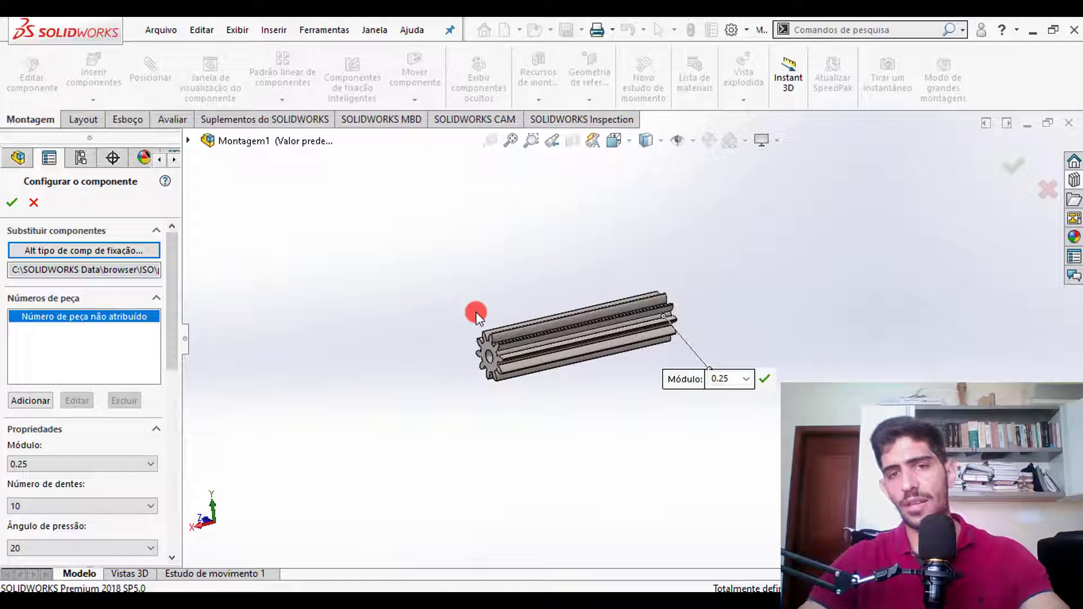
scroll(541, 332, "down", 3)
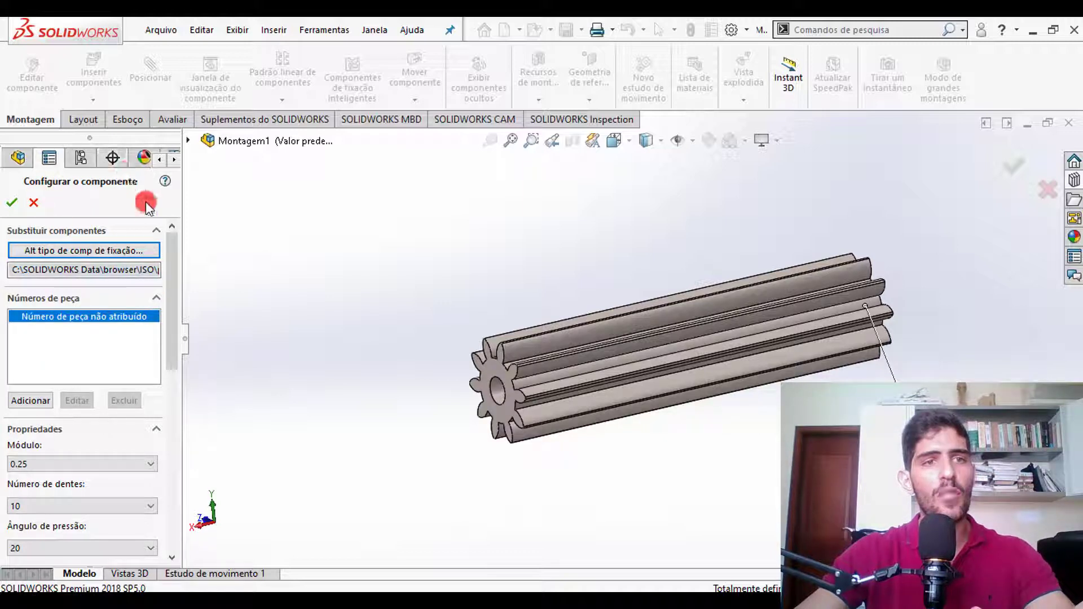
left_click_drag(167, 245, 170, 283)
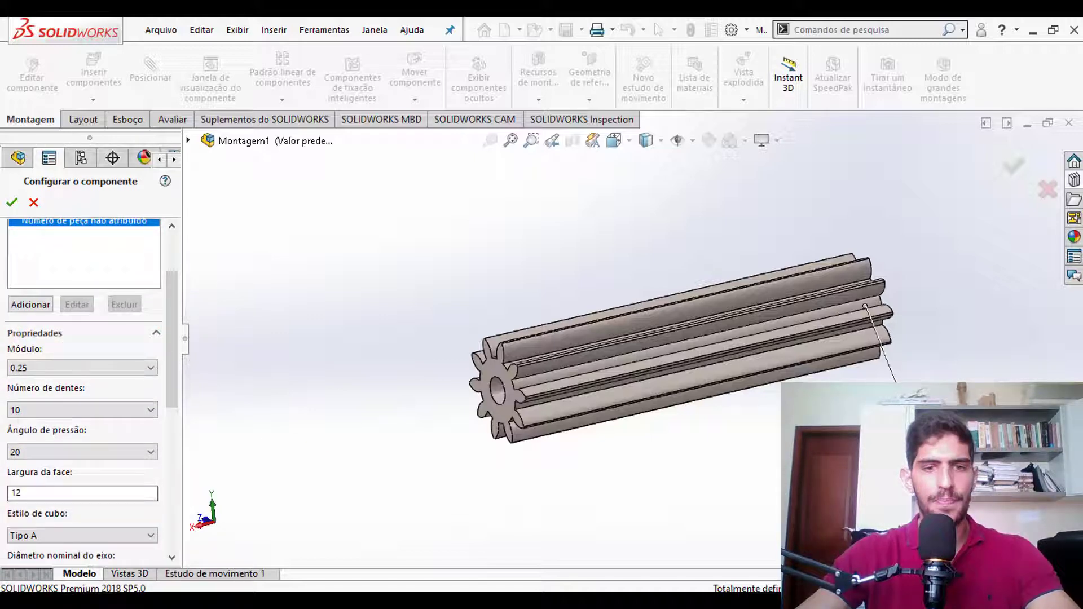
- Open the desktop image modulo.PNG in Photos and place its window over SOLIDWORKS beside the gear properties
left_click(1033, 31)
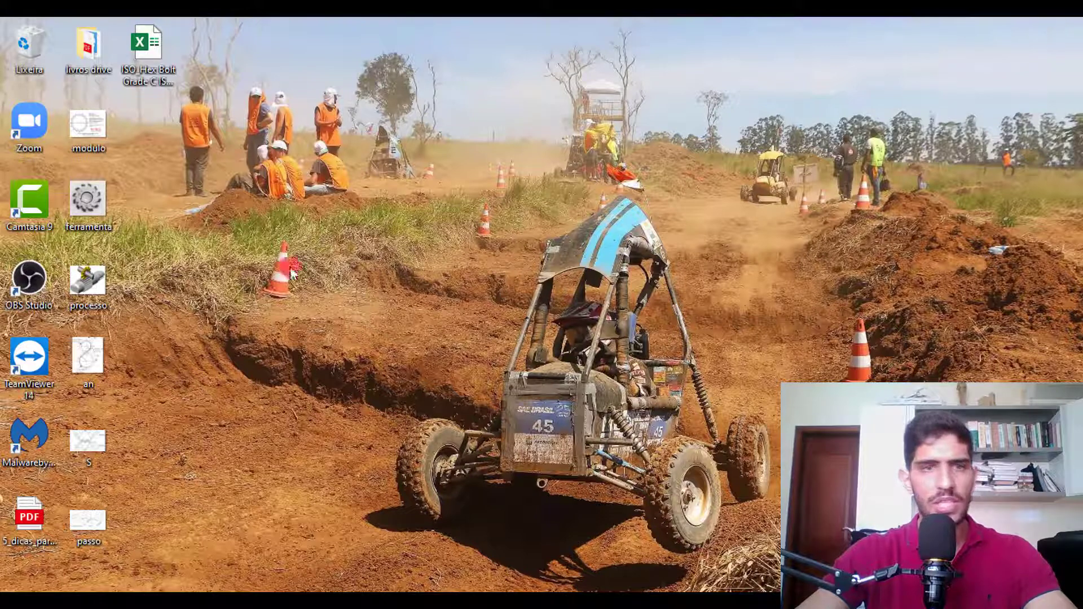
left_click(96, 117)
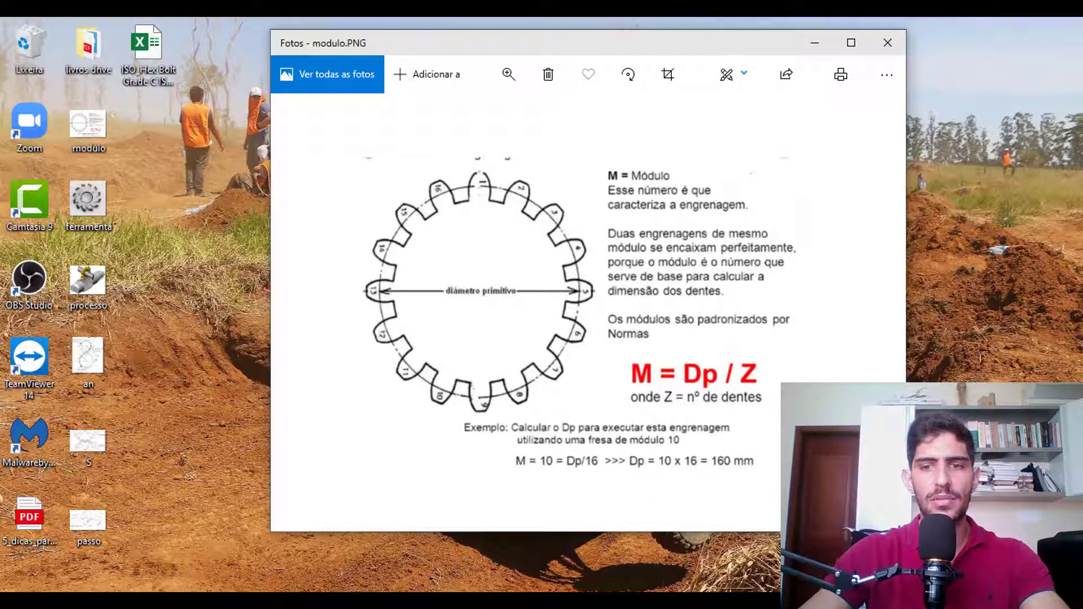
left_click(720, 570)
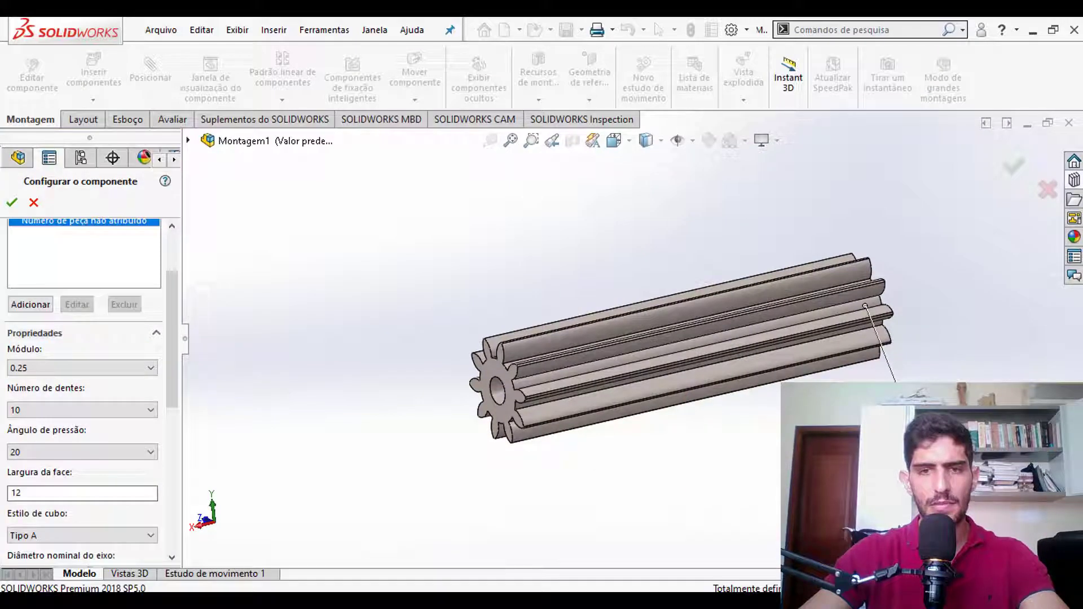
key("alt+Tab")
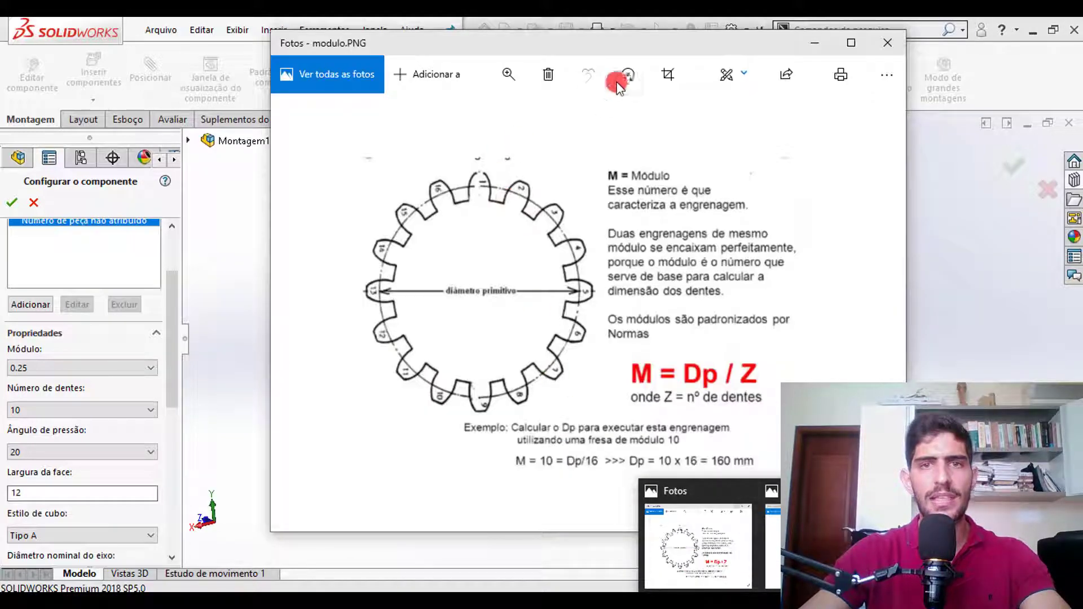
left_click_drag(637, 52, 653, 89)
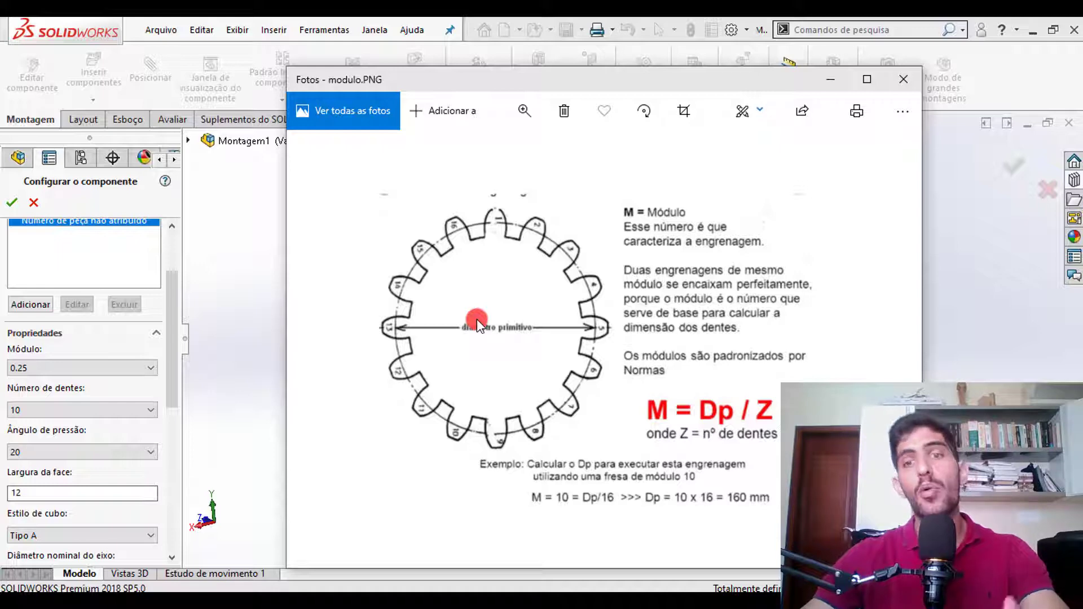
- Circle the formula M = Dp / Z in light blue on the module image and open the pen's colour palette
left_click(761, 115)
left_click(713, 185)
mouse_move(712, 427)
left_mouse_down()
mouse_move(637, 424)
mouse_move(719, 366)
mouse_move(778, 415)
mouse_move(733, 418)
left_mouse_up()
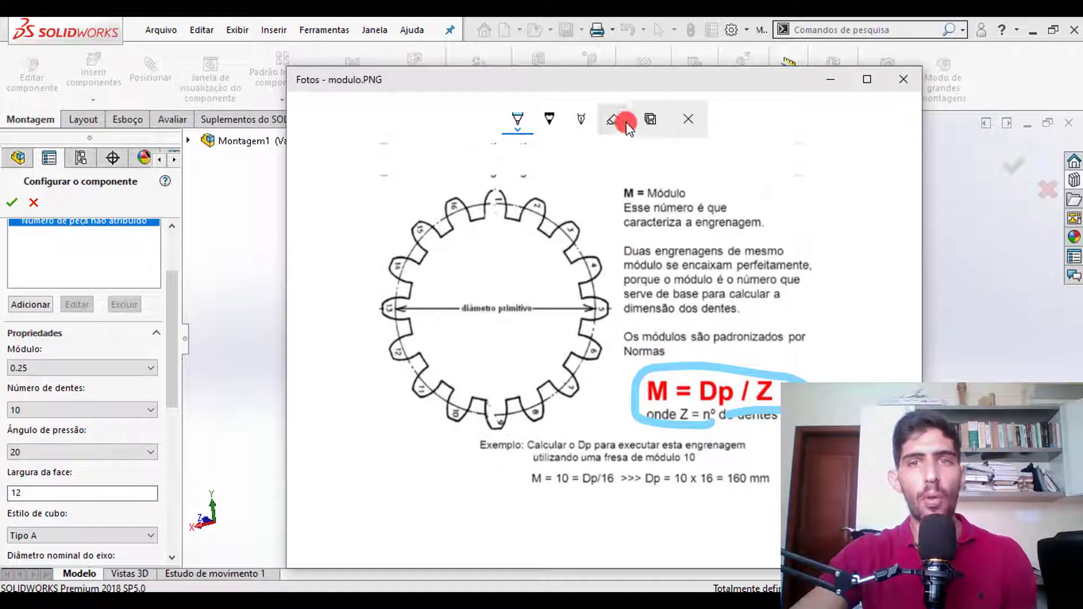
left_click(517, 120)
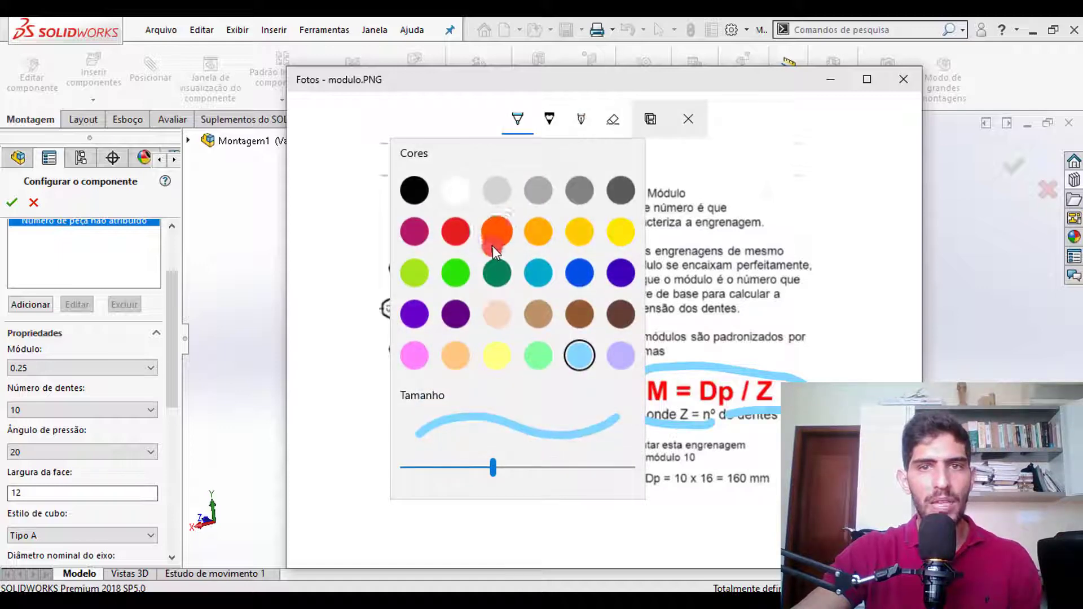
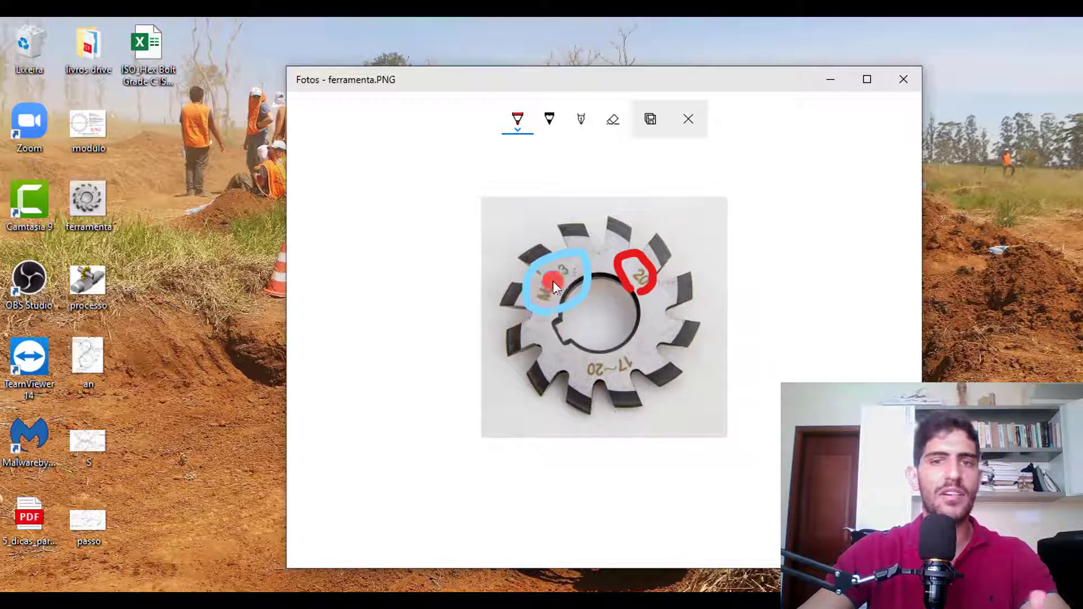
- Circle the 17~20 marking on the cutter image in red, and leave the drawing mode without saving
mouse_move(644, 375)
left_mouse_down()
mouse_move(629, 382)
mouse_move(639, 338)
left_mouse_up()
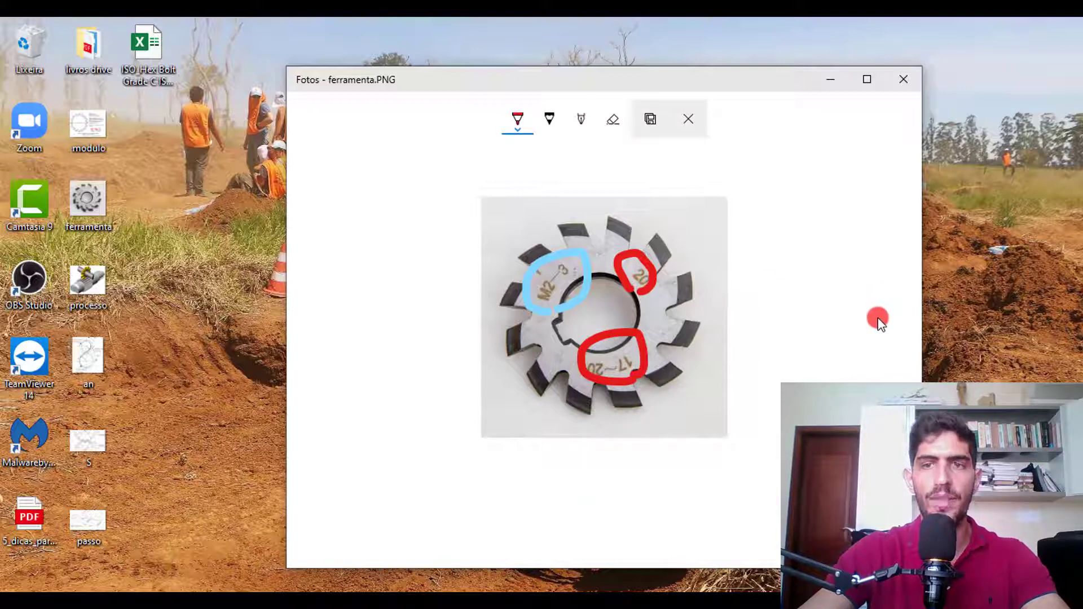
left_click(688, 119)
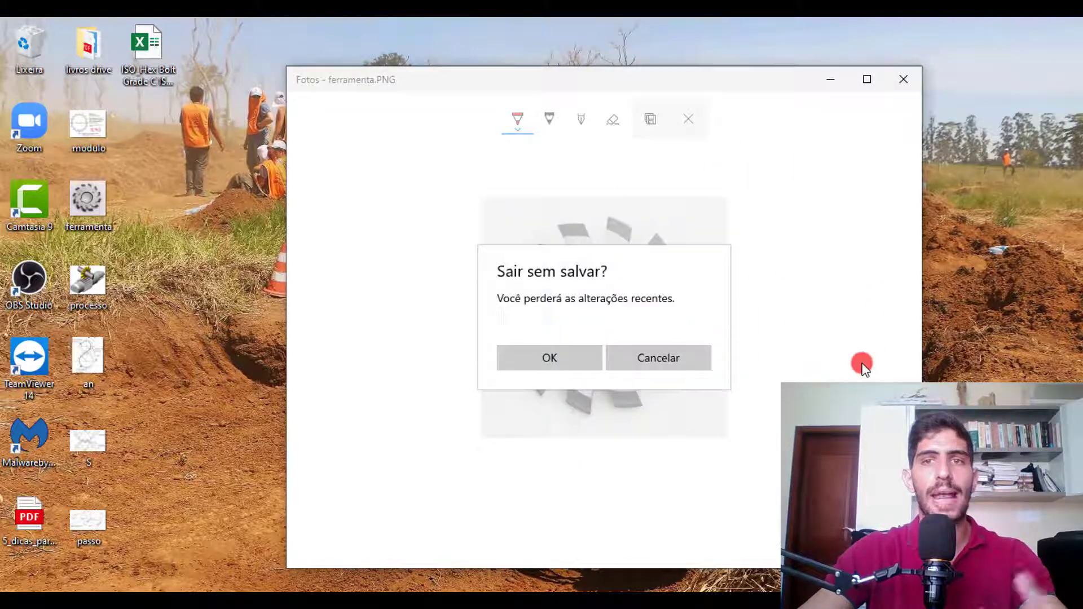
left_click(591, 357)
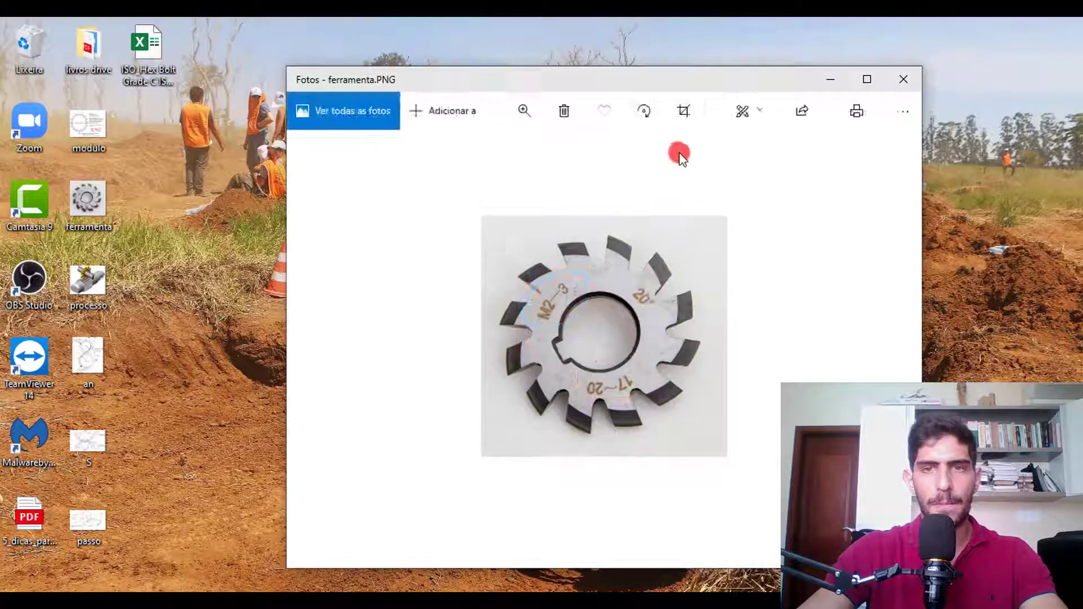
- Show processo.PNG maximized and circle the yellow gear cutter and the toothed shaft in red
left_click(884, 338)
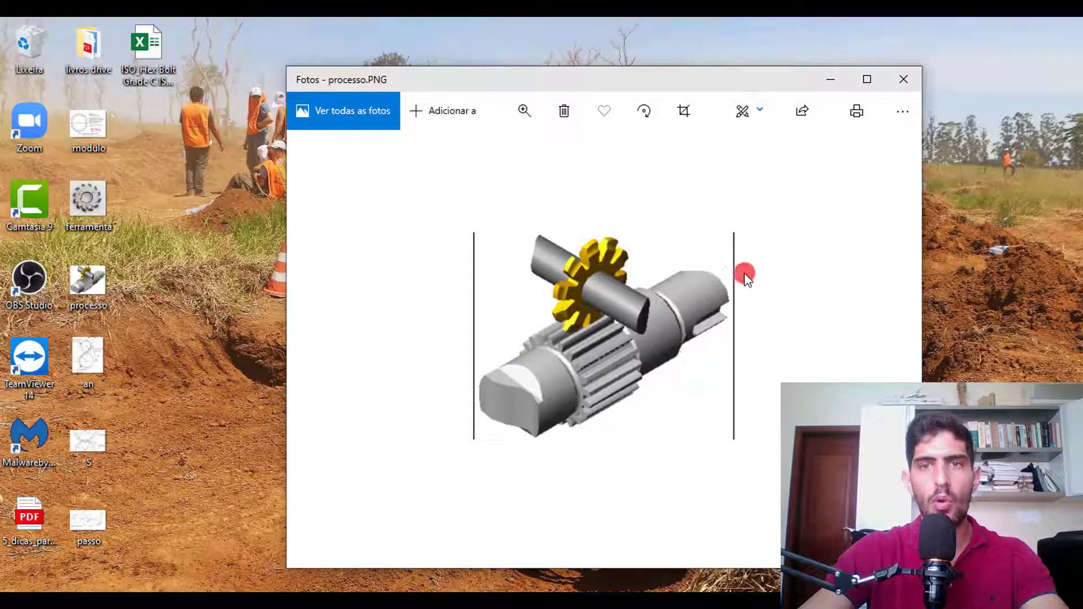
left_click(865, 79)
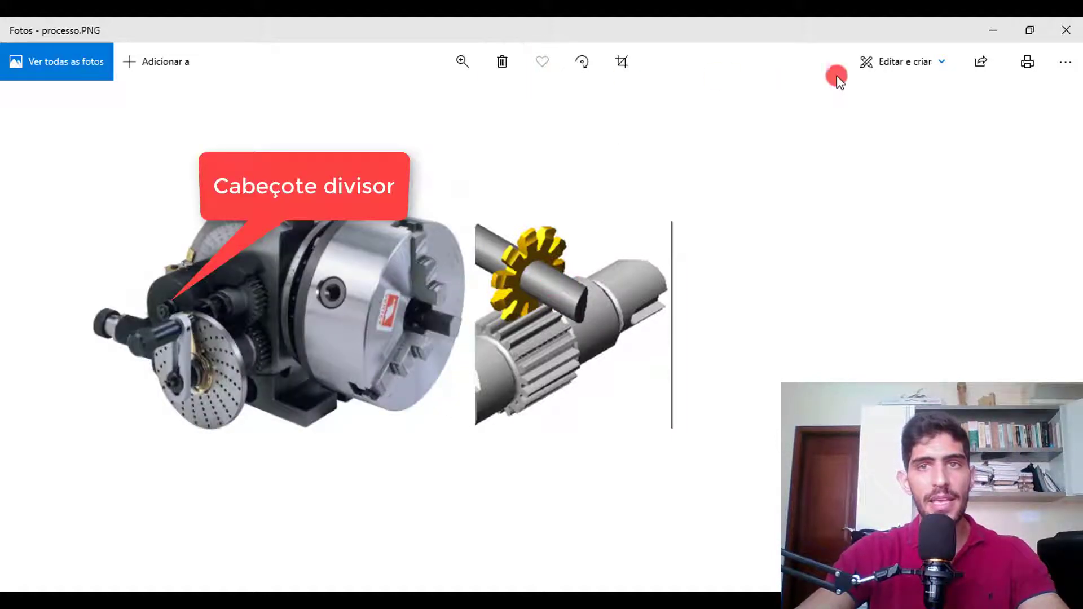
left_click(919, 61)
left_click(835, 138)
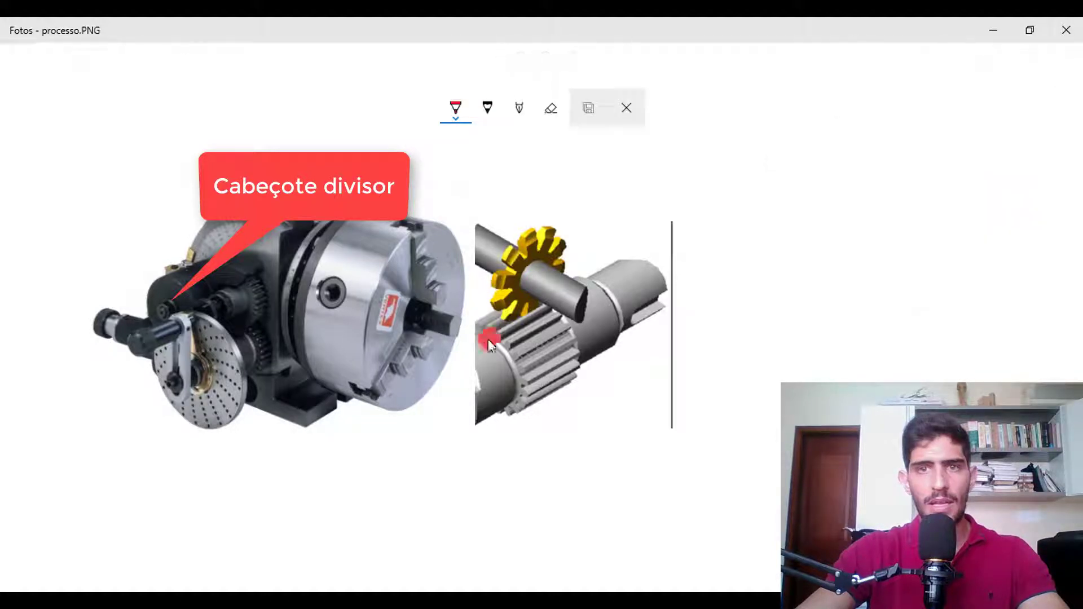
left_click_drag(485, 232, 573, 249)
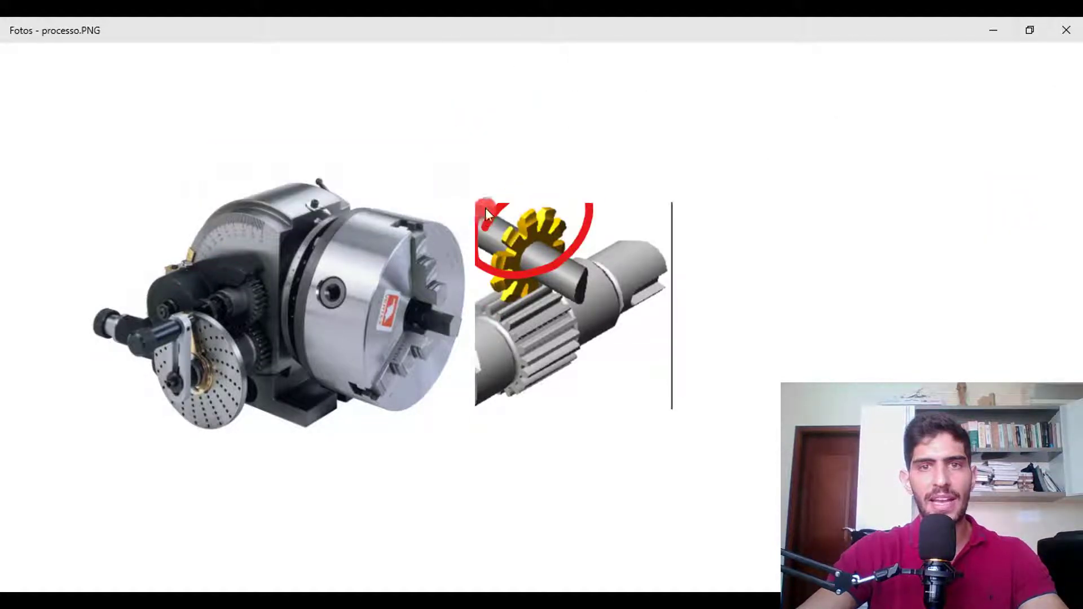
left_click_drag(477, 402, 669, 286)
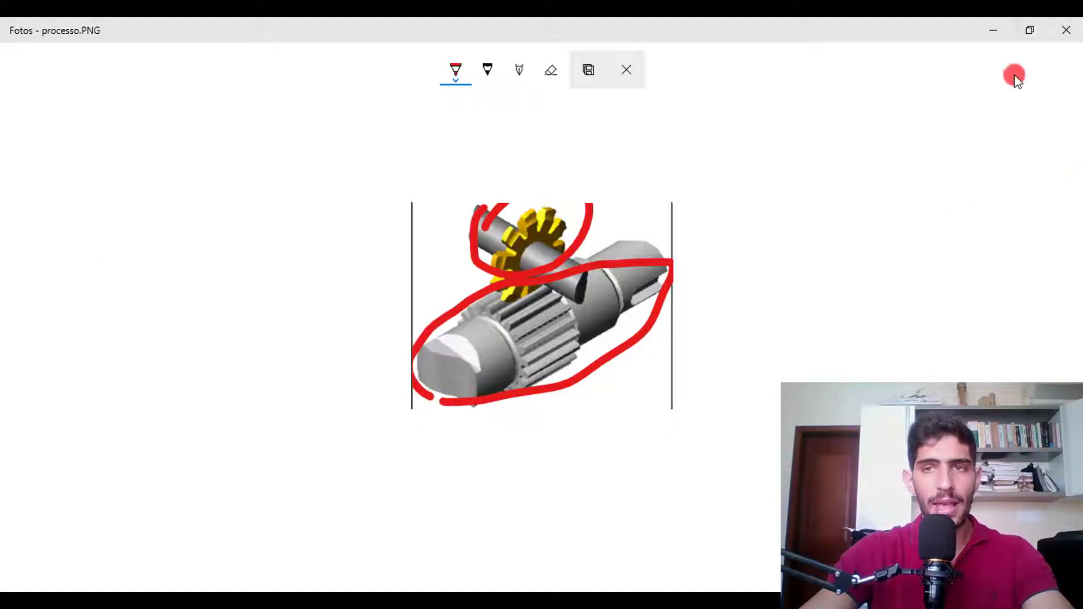
- Switch back to SOLIDWORKS and set the spur gear's module to 3, viewing the gear from the front
left_click(996, 33)
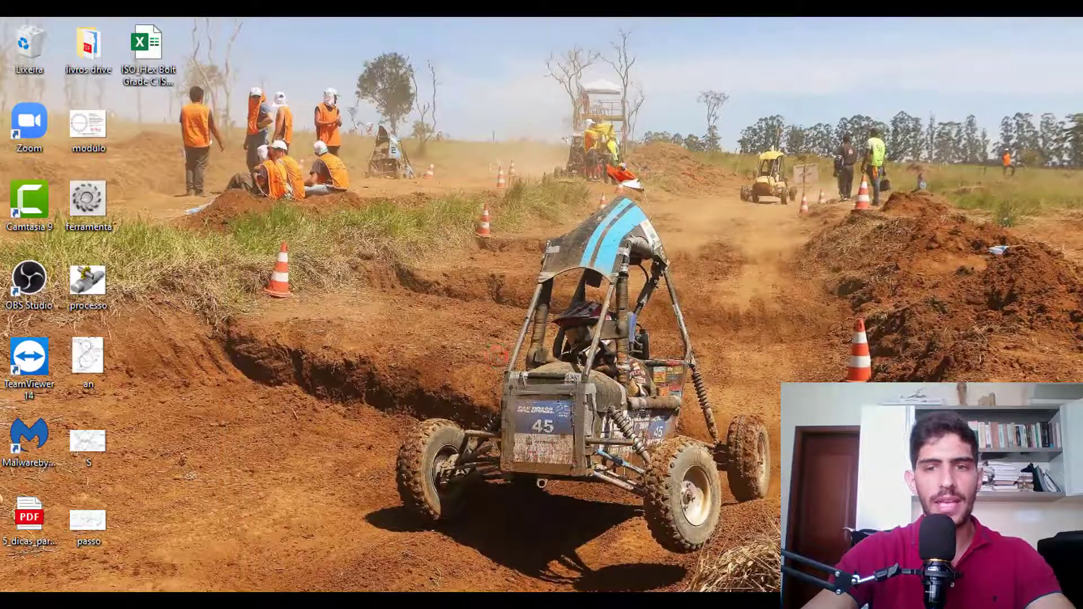
left_click(611, 603)
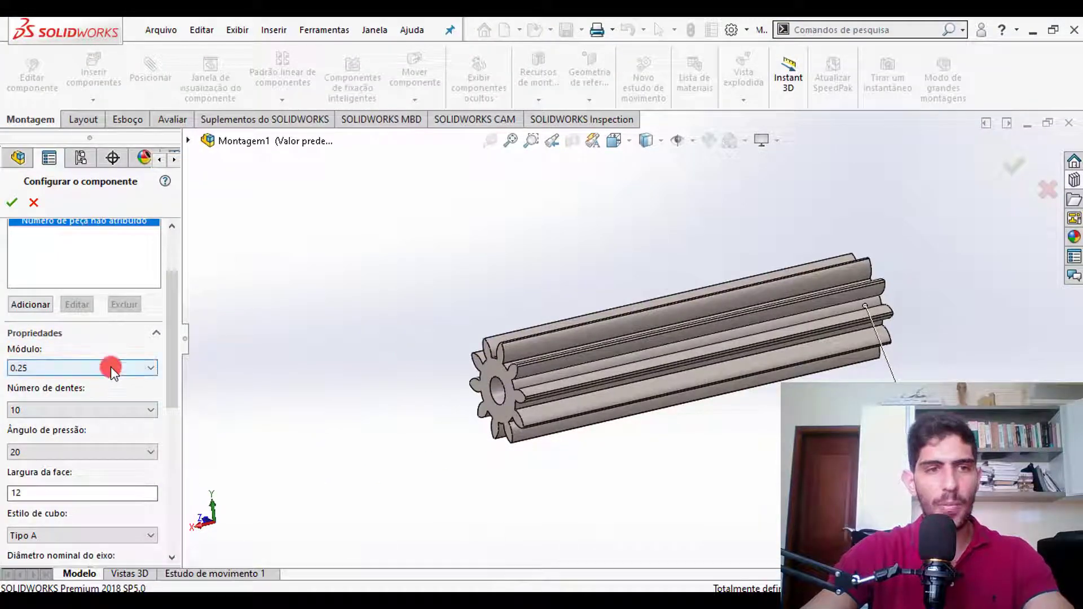
left_click(110, 368)
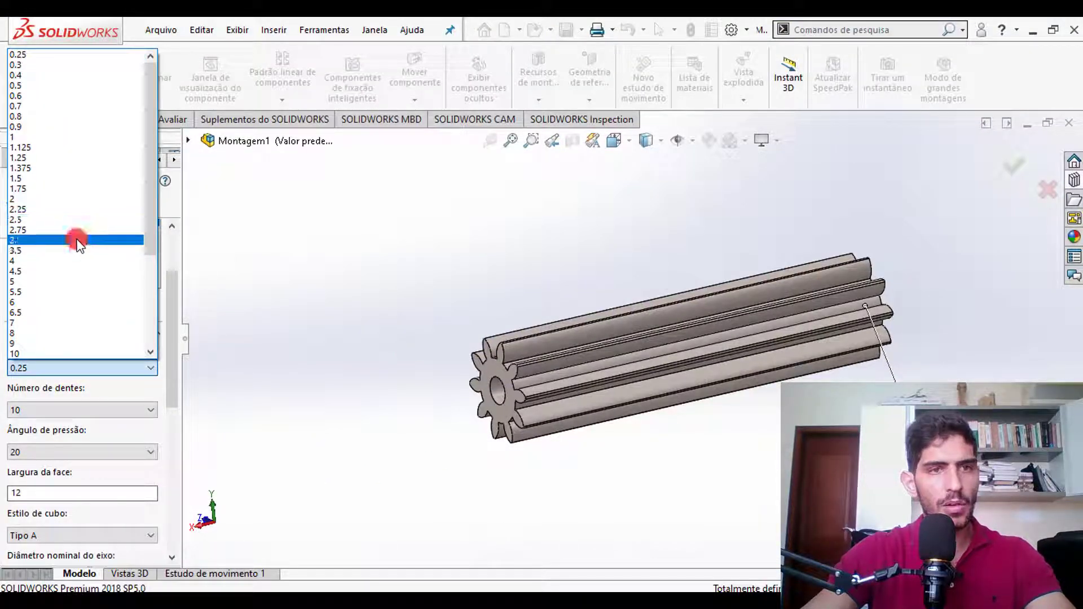
left_click(77, 241)
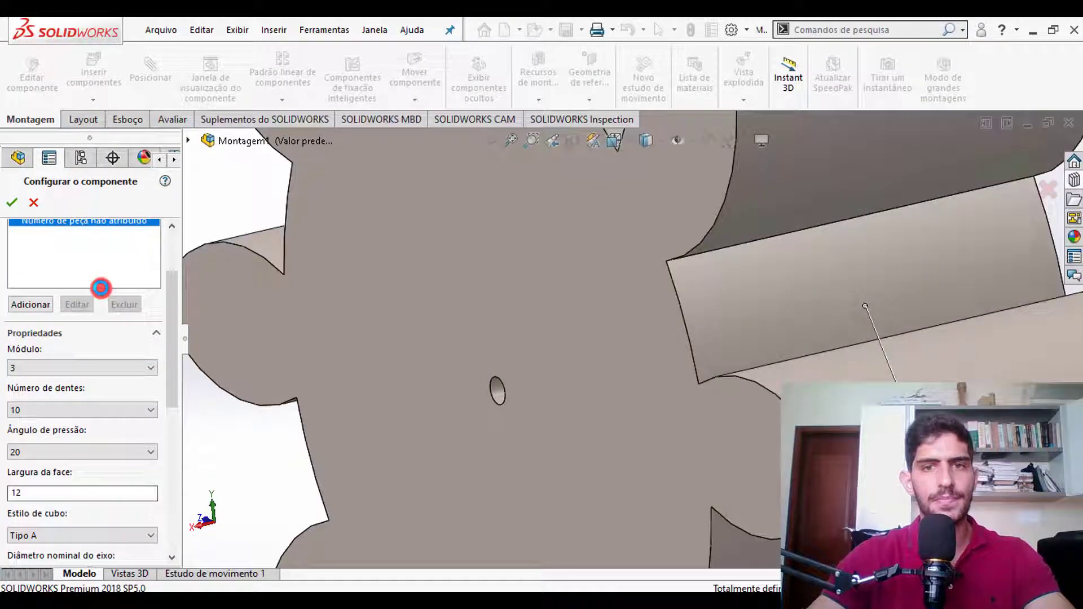
scroll(648, 367, "up", 4)
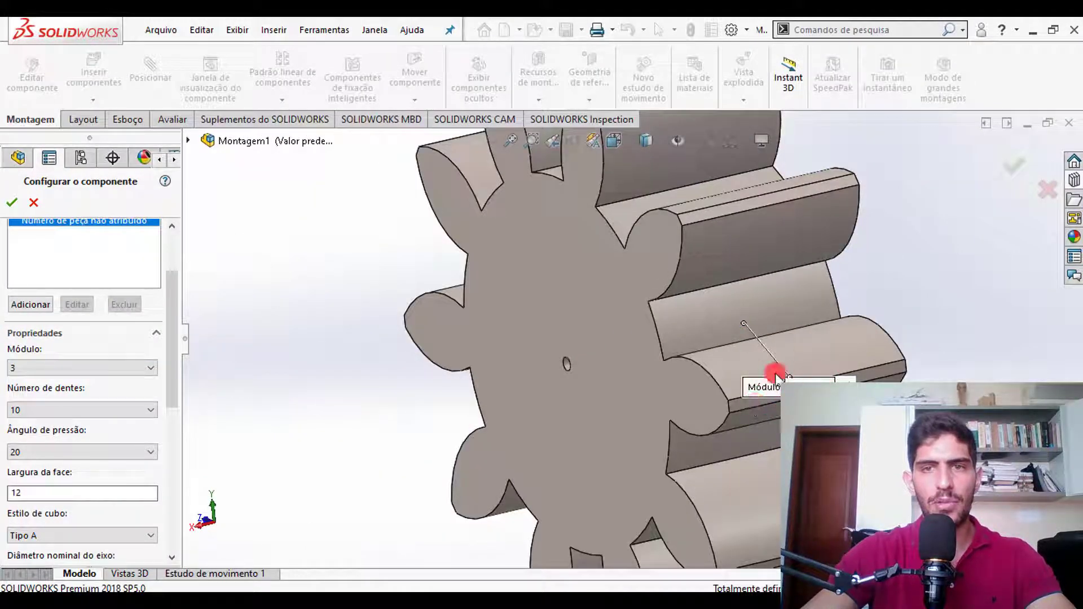
scroll(756, 361, "up", 1)
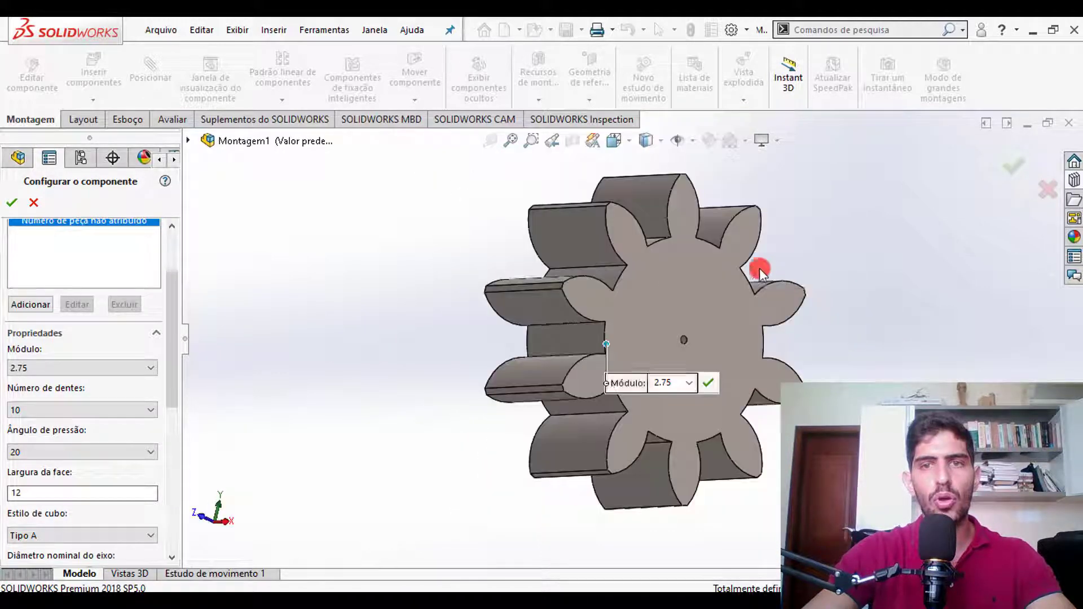
middle_click_drag(644, 240, 532, 218)
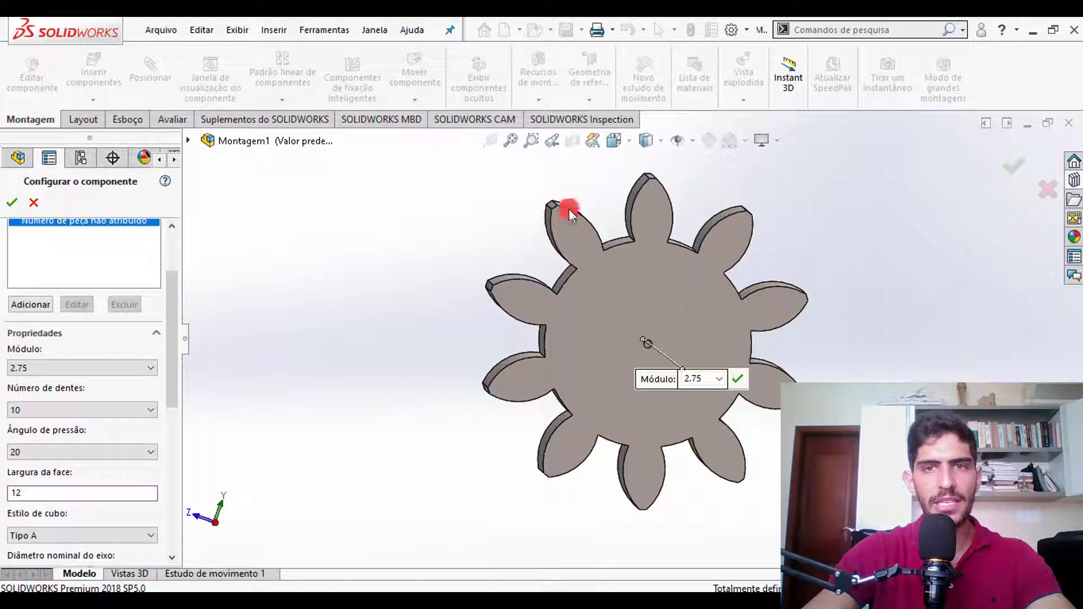
- Try smaller modules for the spur gear, stepping down to 1.75 and back up to 2.25
scroll(658, 344, "up", 1)
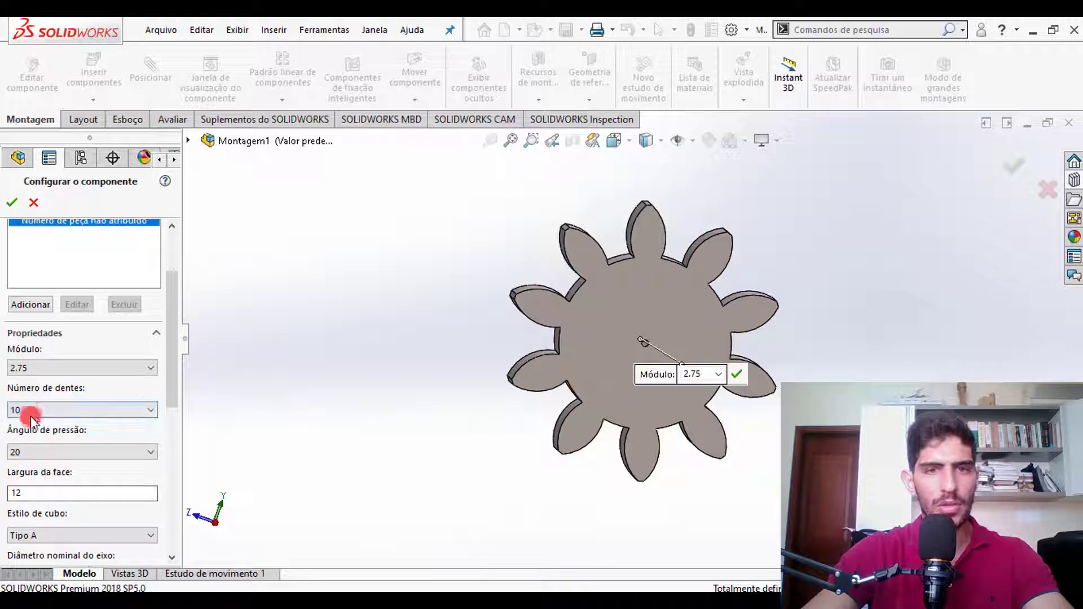
scroll(643, 394, "up", 3)
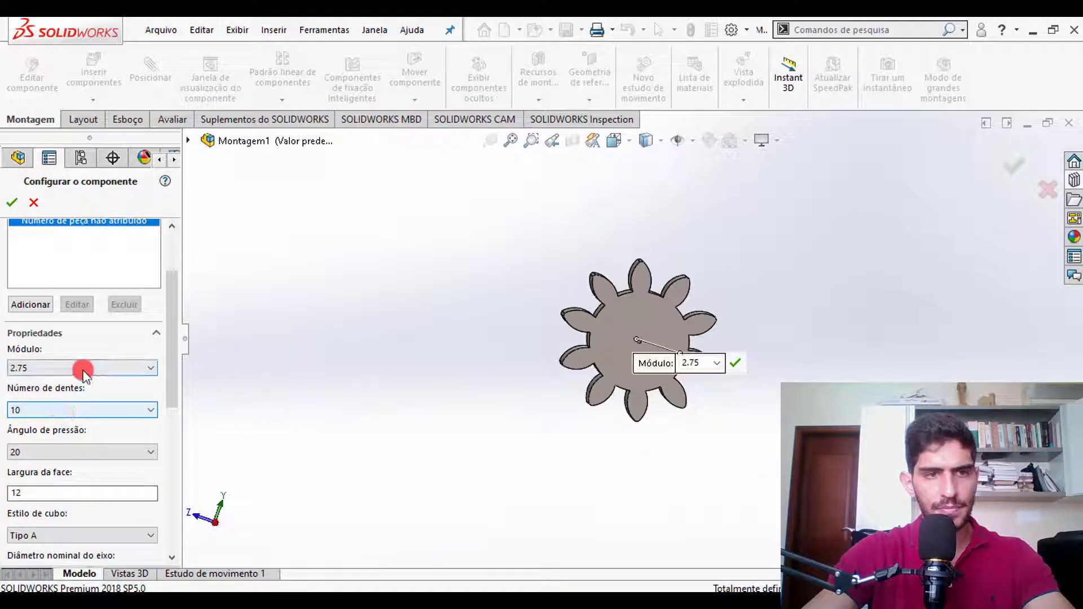
scroll(83, 370, "up", 1)
scroll(83, 368, "up", 1)
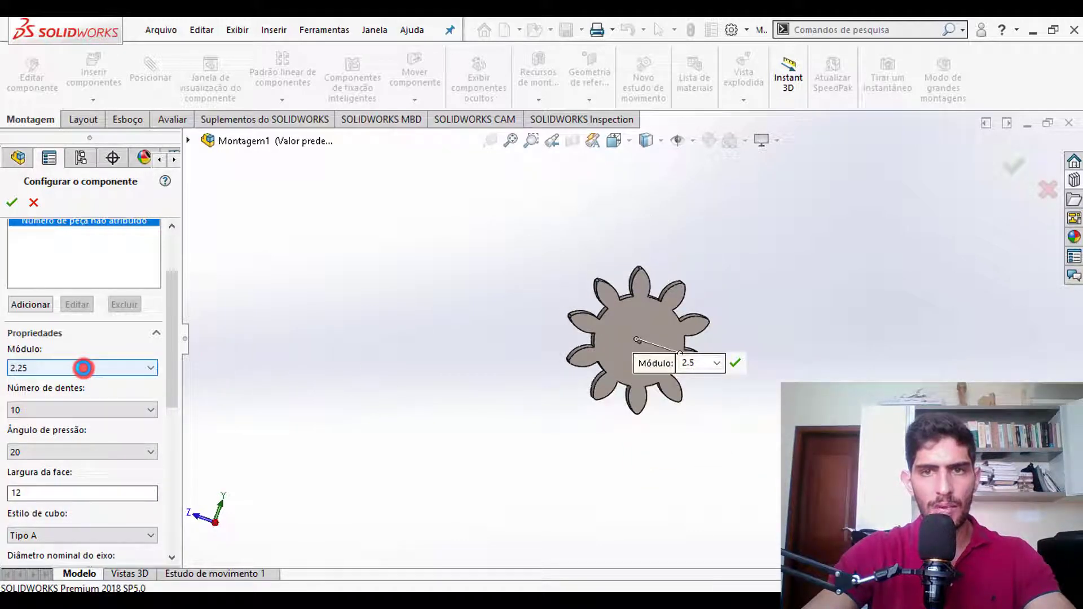
scroll(83, 368, "up", 1)
scroll(83, 368, "up", 1)
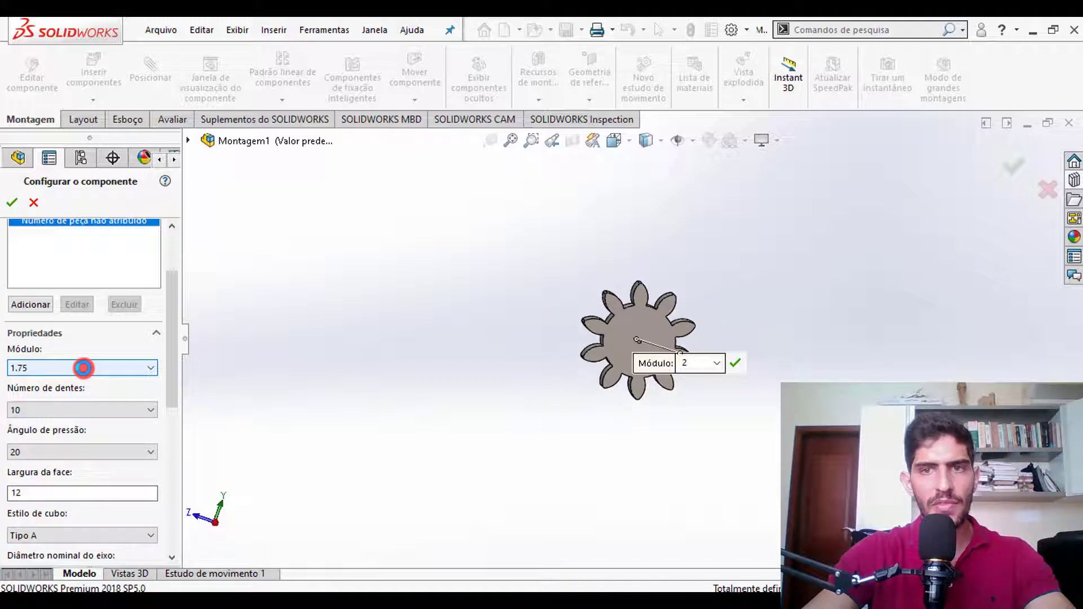
scroll(83, 368, "down", 1)
scroll(88, 366, "down", 1)
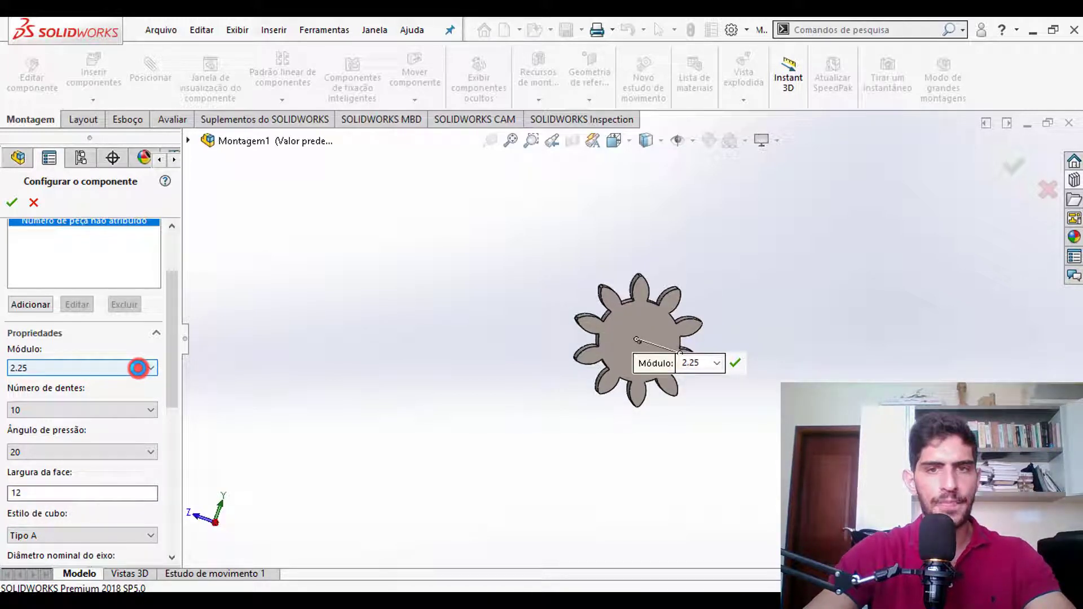
- Set the spur gear's module to 3 and its number of teeth to 20
left_click(138, 368)
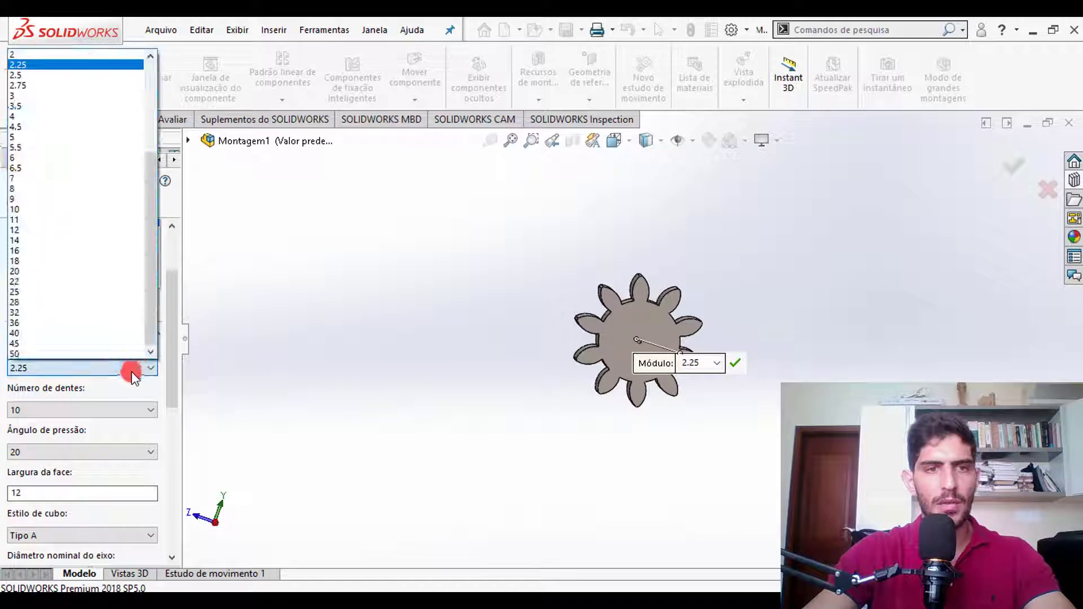
left_click(93, 99)
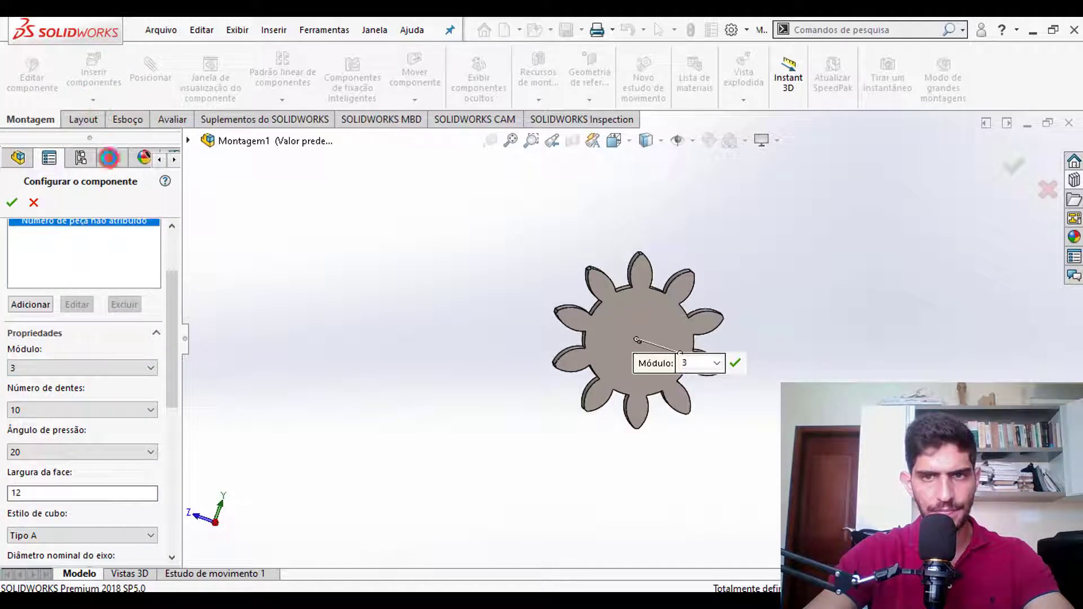
left_click_drag(172, 297, 169, 330)
left_click(121, 347)
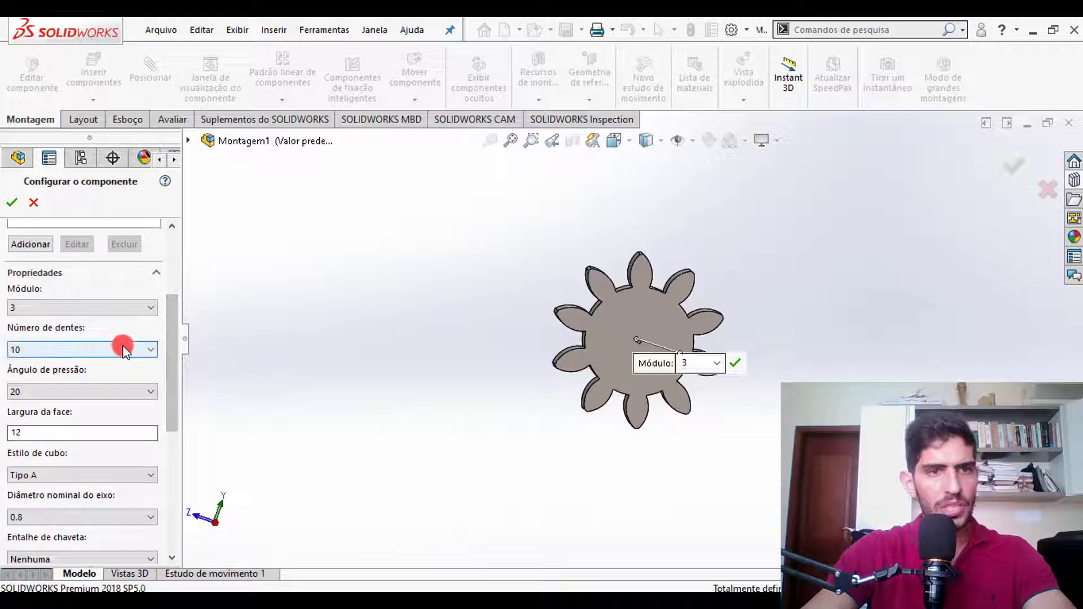
left_click(126, 349)
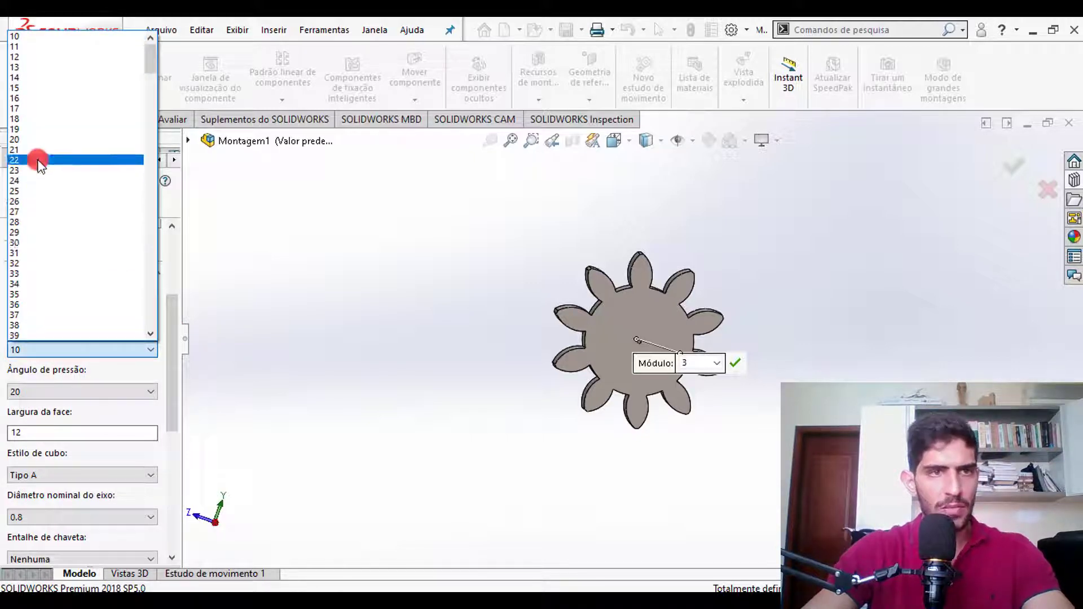
left_click(44, 142)
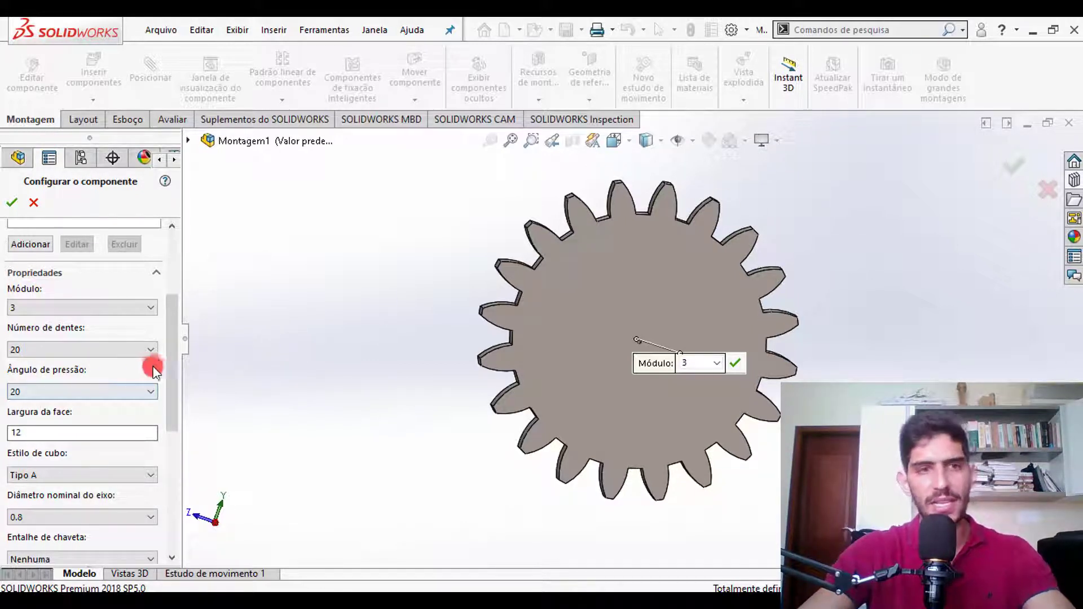
- Look at the gear's pressure angle options, and switch to the desktop to show the image an.PNG maximized
left_click(145, 391)
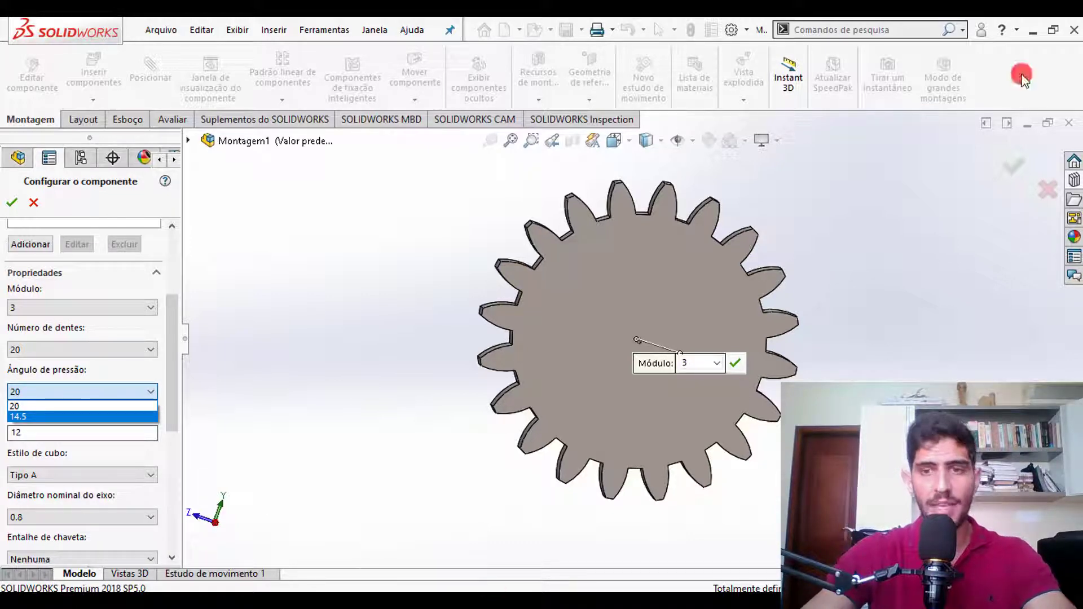
left_click(1033, 32)
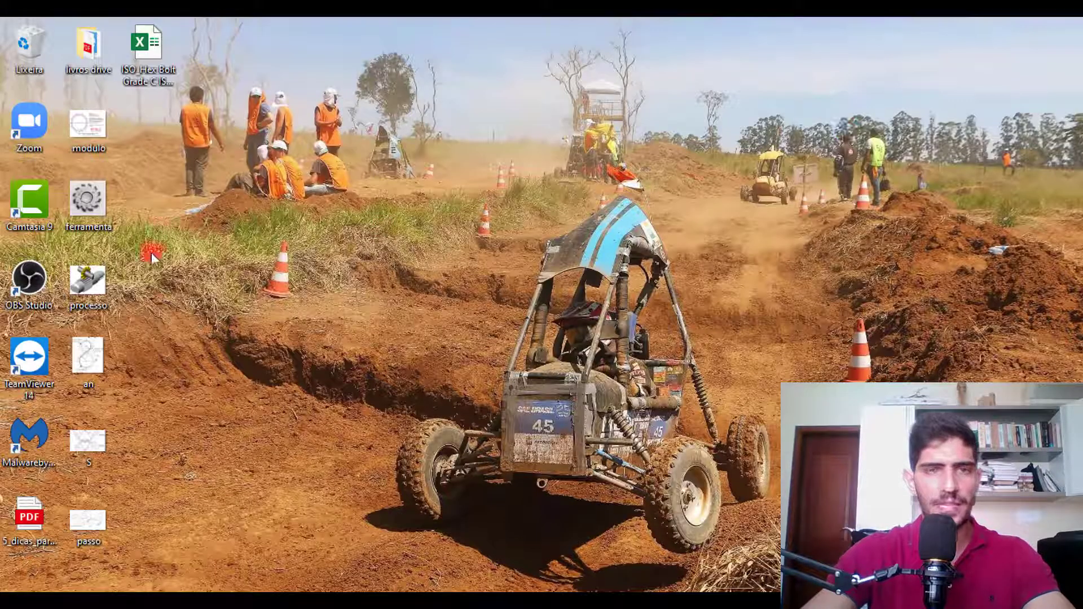
left_click(87, 357)
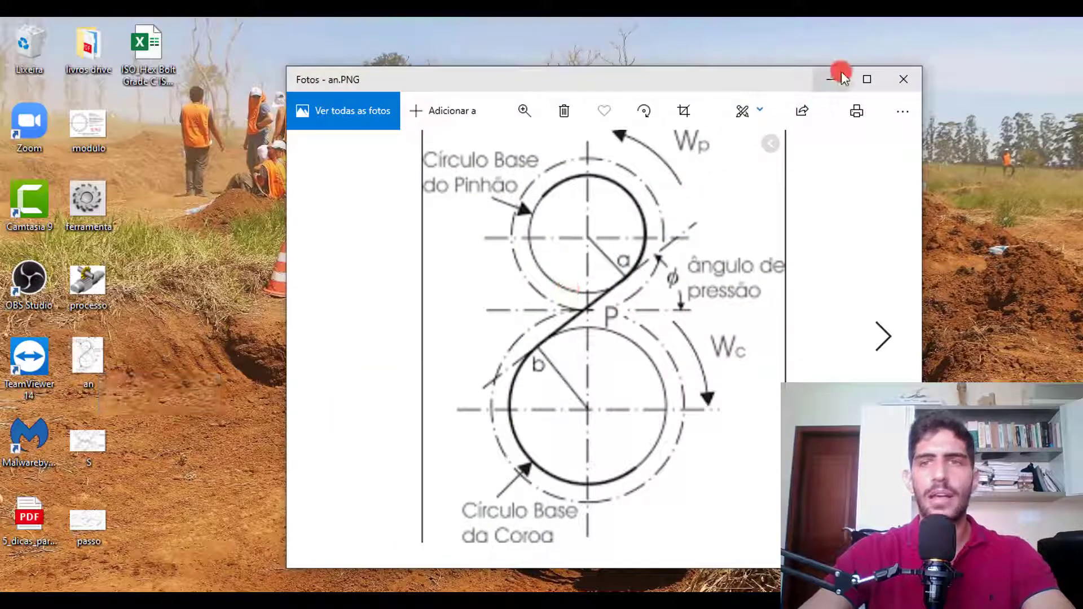
left_click(865, 80)
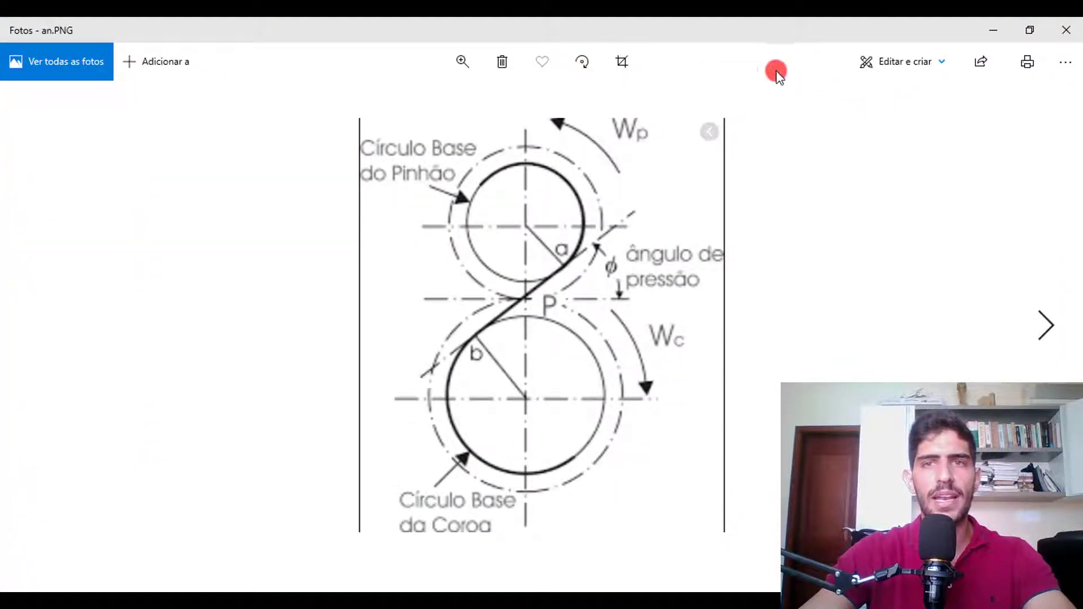
- Start drawing on an.PNG and add light blue strokes beside the Wp and Wc rotation arrows
left_click(937, 61)
left_click(872, 140)
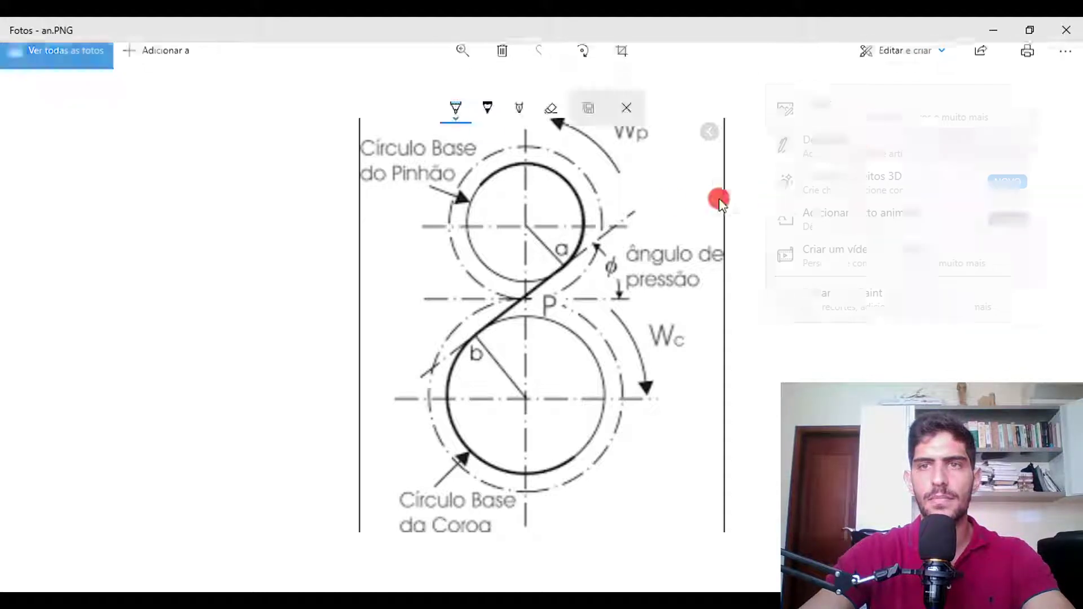
left_click_drag(612, 164, 645, 138)
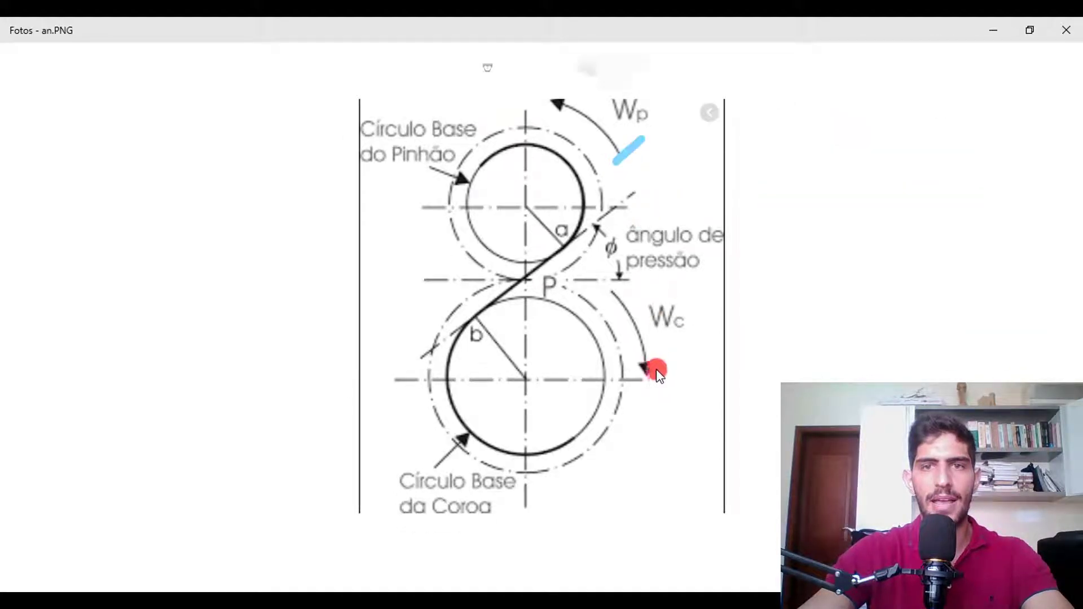
left_click_drag(632, 400, 677, 430)
left_click(550, 71)
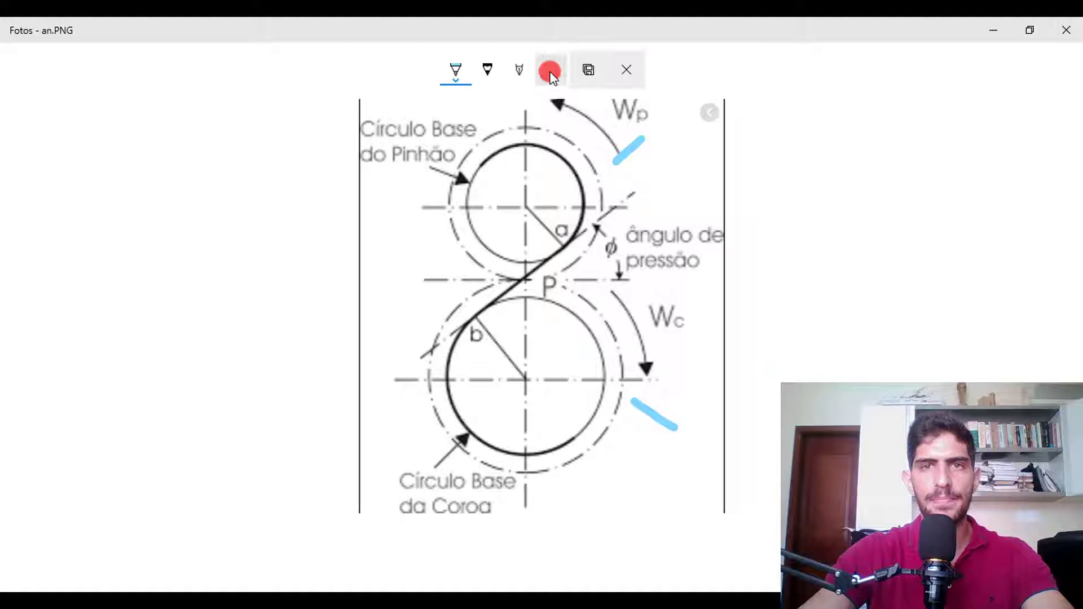
- Change the pen colour to orange, mark point P between the circles, and circle the text ângulo de pressão
left_click(456, 79)
left_click(437, 185)
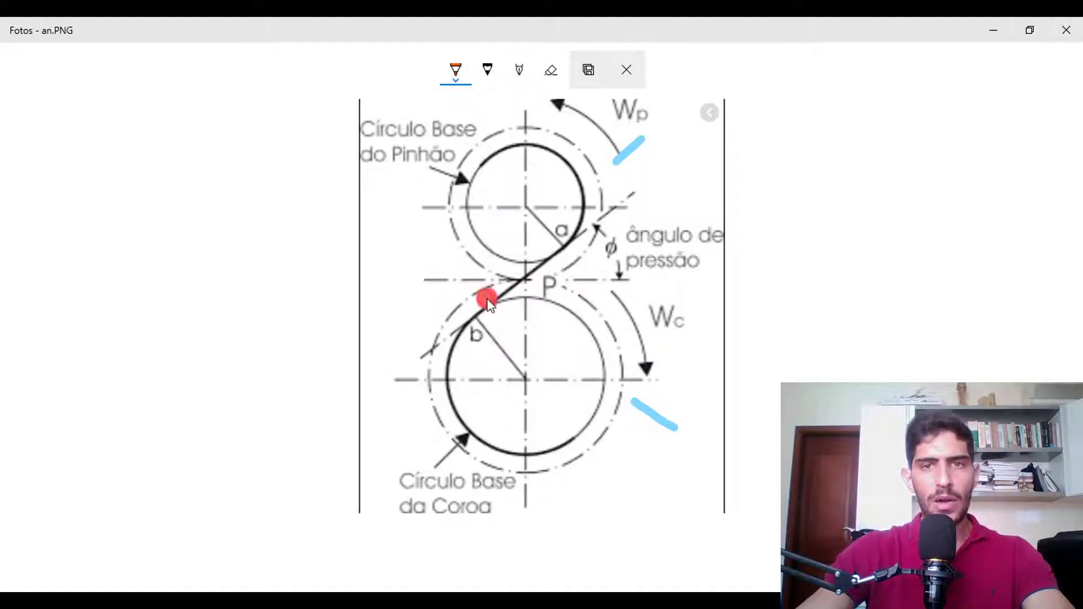
left_click(522, 280)
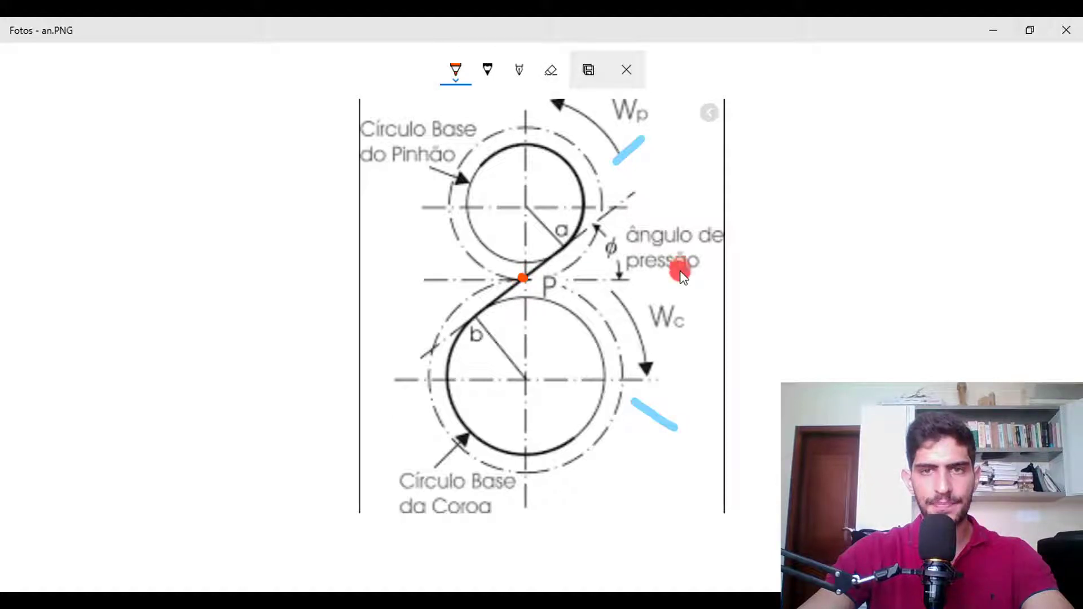
mouse_move(680, 271)
left_mouse_down()
mouse_move(609, 261)
mouse_move(733, 210)
mouse_move(660, 273)
left_mouse_up()
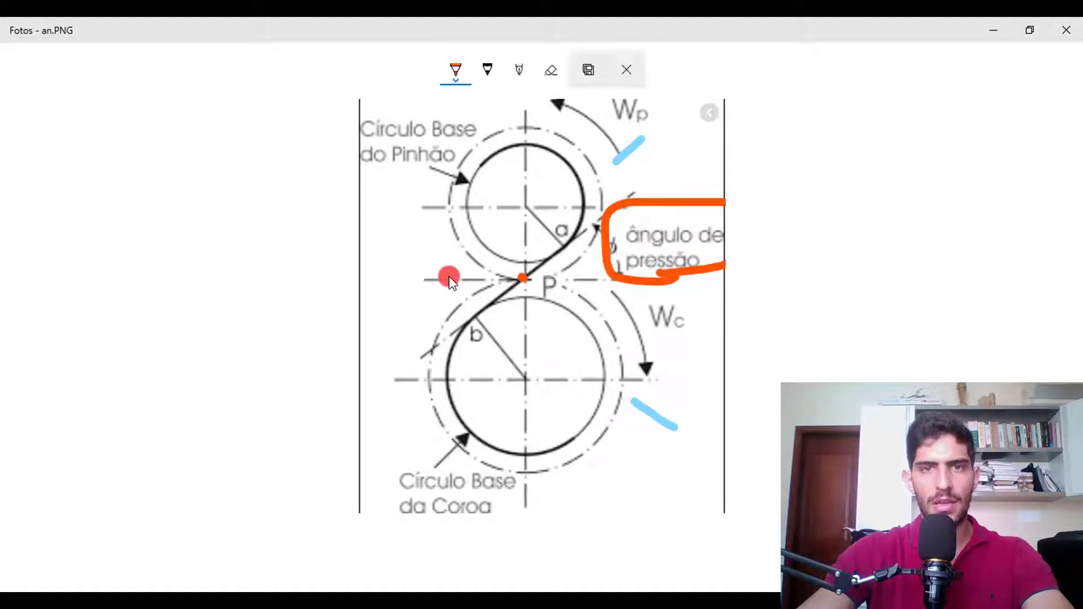
- Trace the horizontal line and the inclined pressure line through point P in orange
left_click_drag(420, 279, 502, 284)
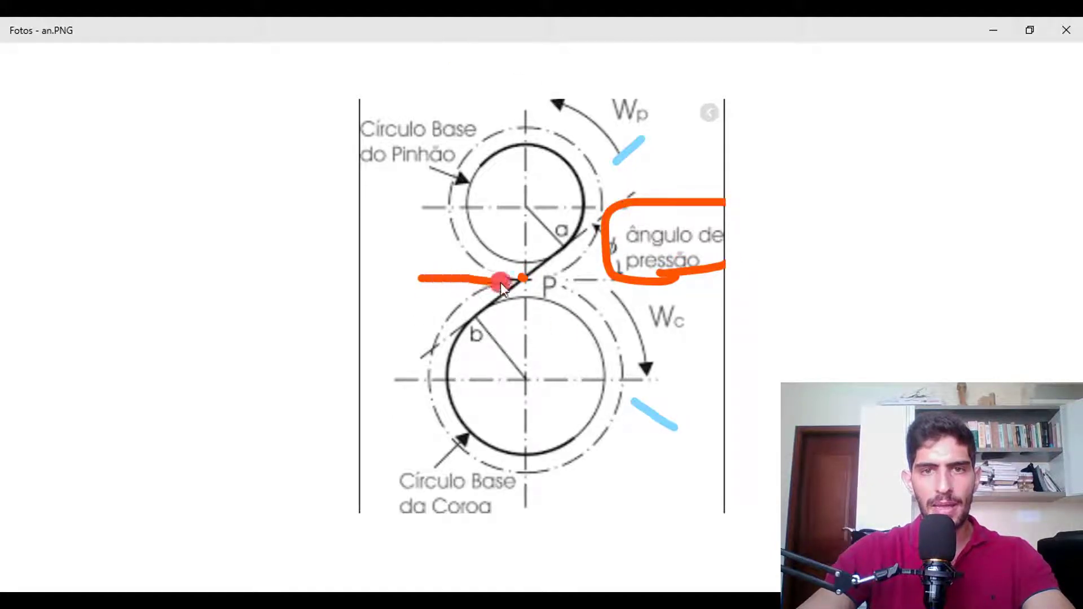
left_click_drag(589, 284, 677, 281)
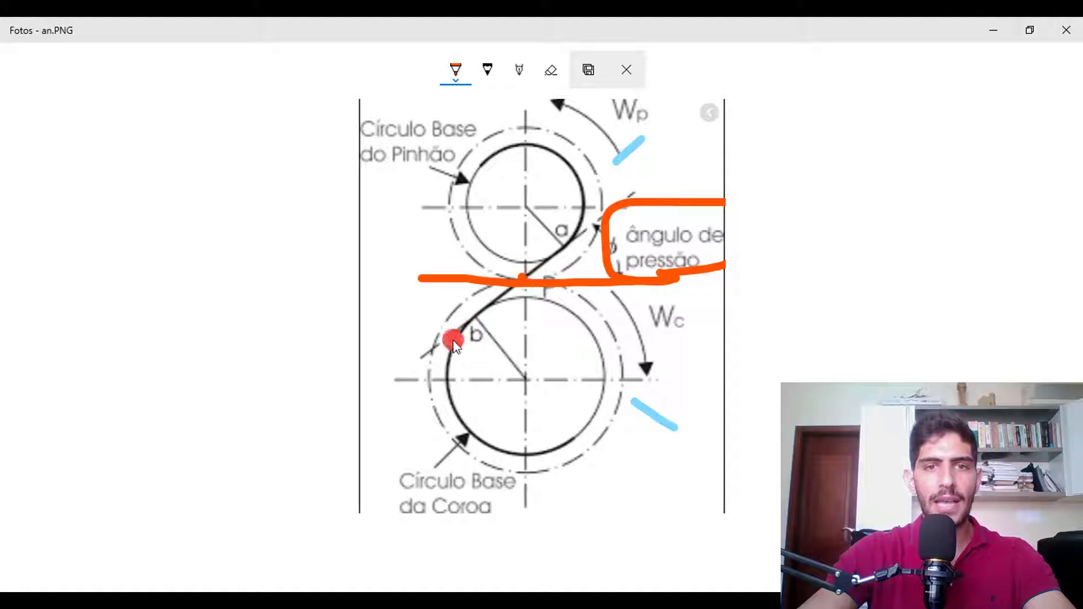
left_click_drag(418, 356, 476, 319)
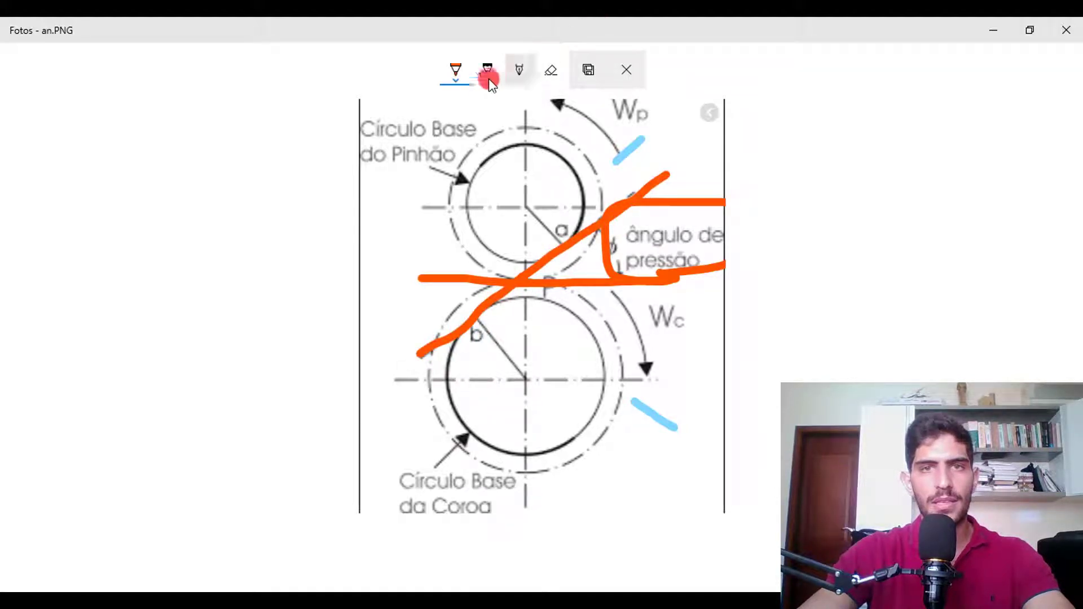
- Mark the intersection at point P in red, and leave the drawing mode without saving
left_click(457, 72)
left_click(393, 184)
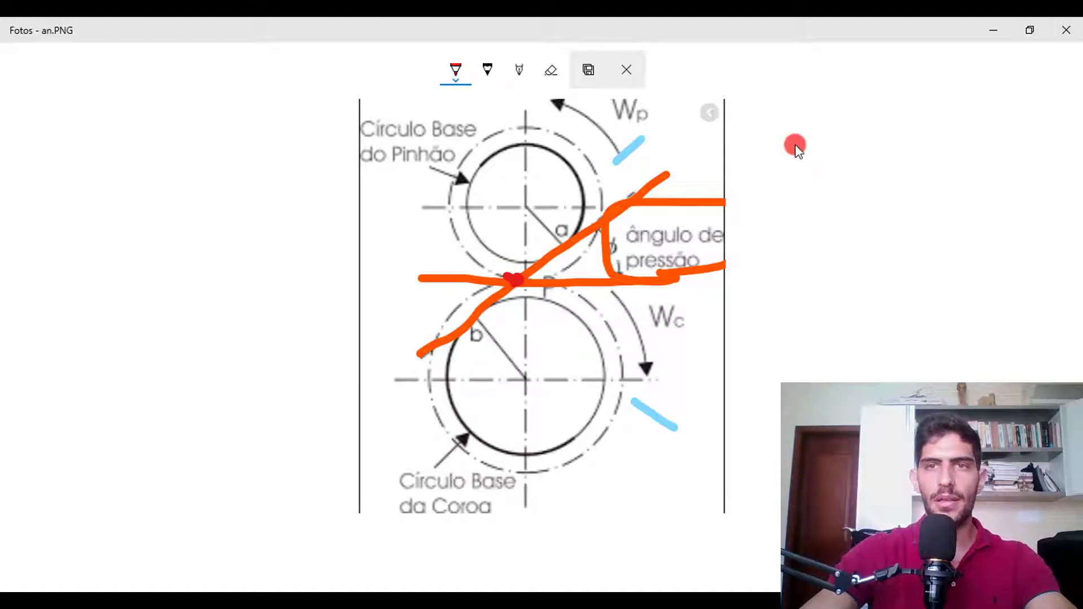
left_click(627, 70)
left_click(516, 346)
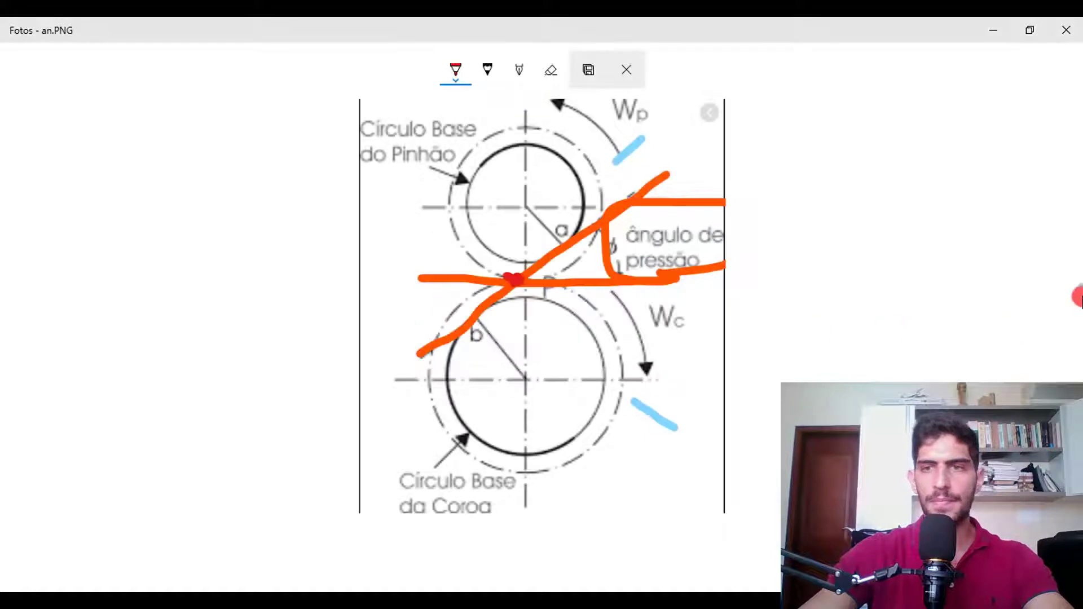
- Browse past passo.PNG to S.PNG and examine the meshing teeth of the two gears
left_click(1052, 307)
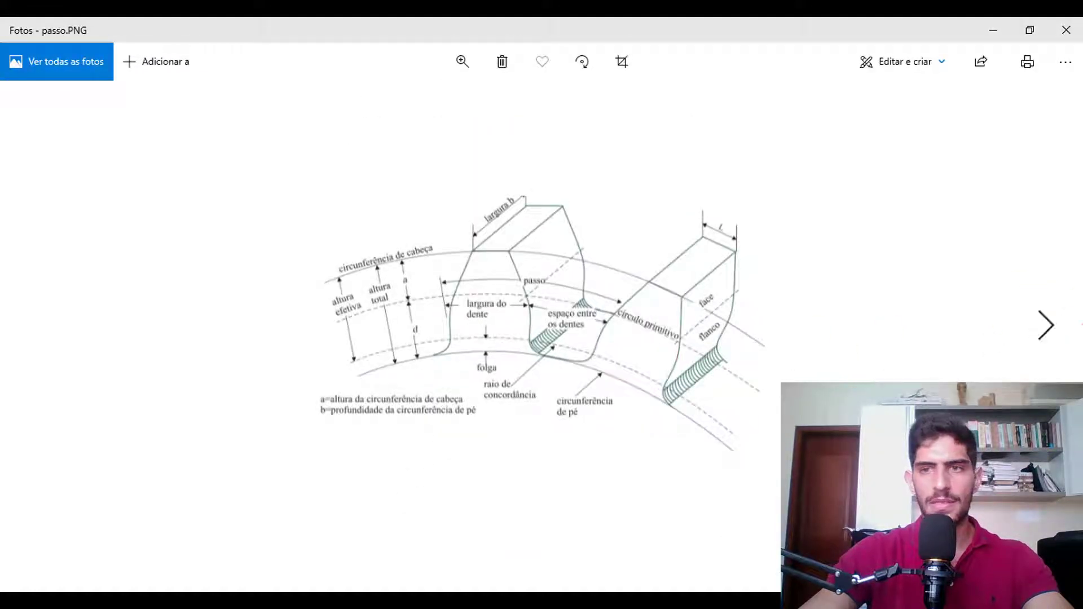
left_click(1041, 317)
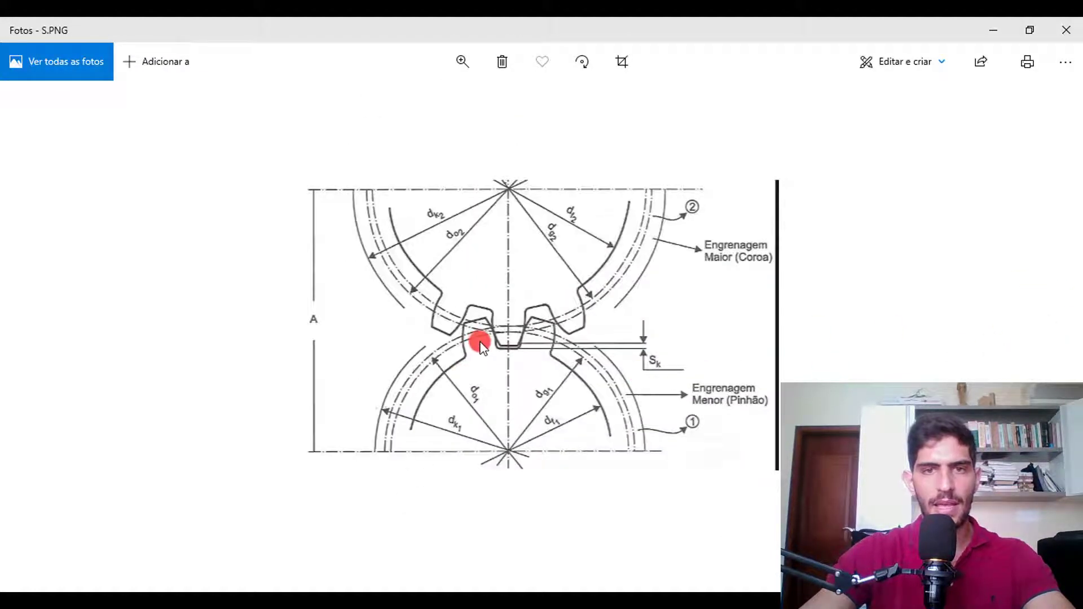
scroll(482, 341, "up", 5)
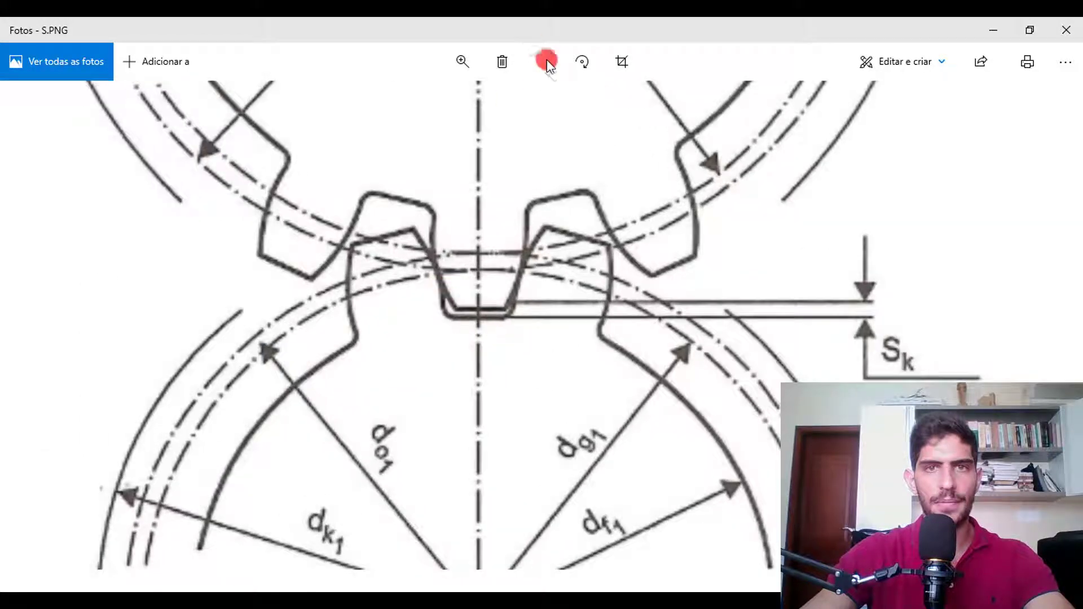
- Draw two red lines crossing at the tooth contact point on S.PNG, label their angle with α, and discard the drawing
left_click(919, 61)
left_click(865, 140)
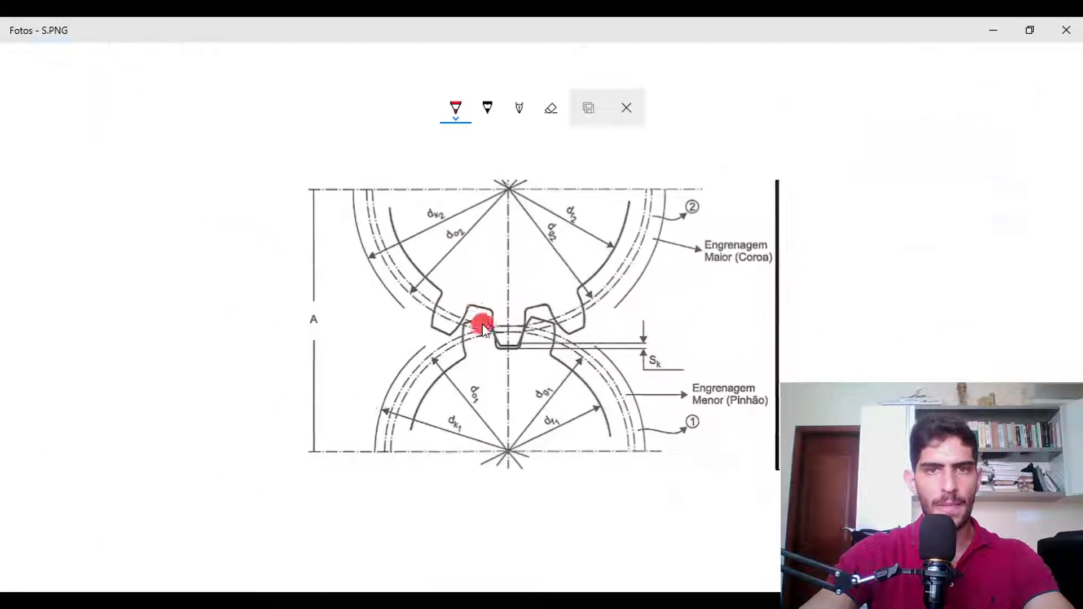
left_click(493, 313)
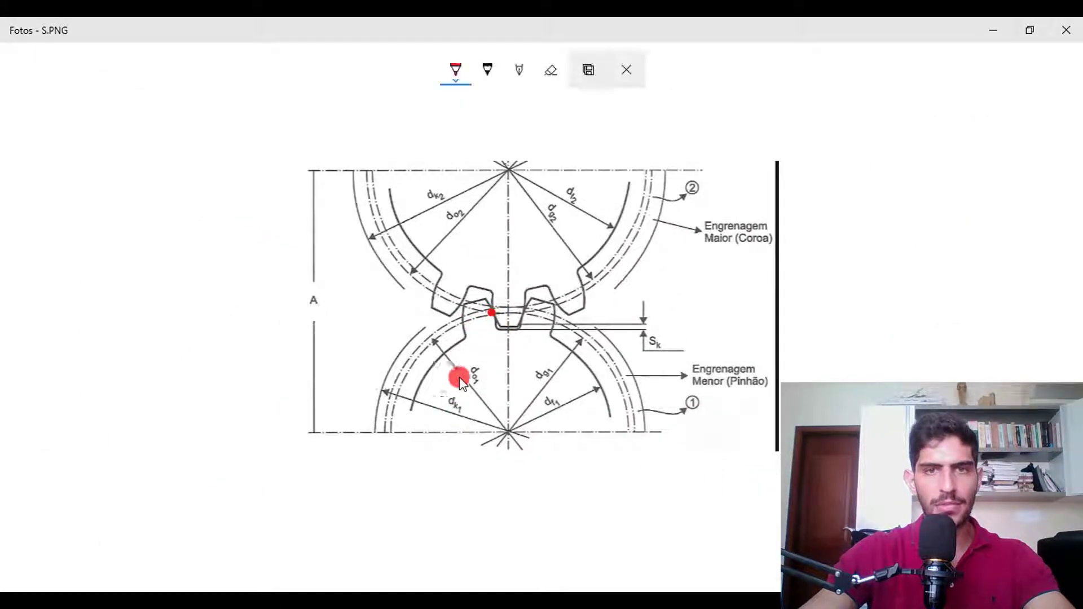
left_click_drag(447, 342, 665, 214)
left_click_drag(406, 324, 754, 306)
mouse_move(653, 242)
left_mouse_down()
mouse_move(679, 302)
mouse_move(702, 273)
mouse_move(734, 284)
left_mouse_up()
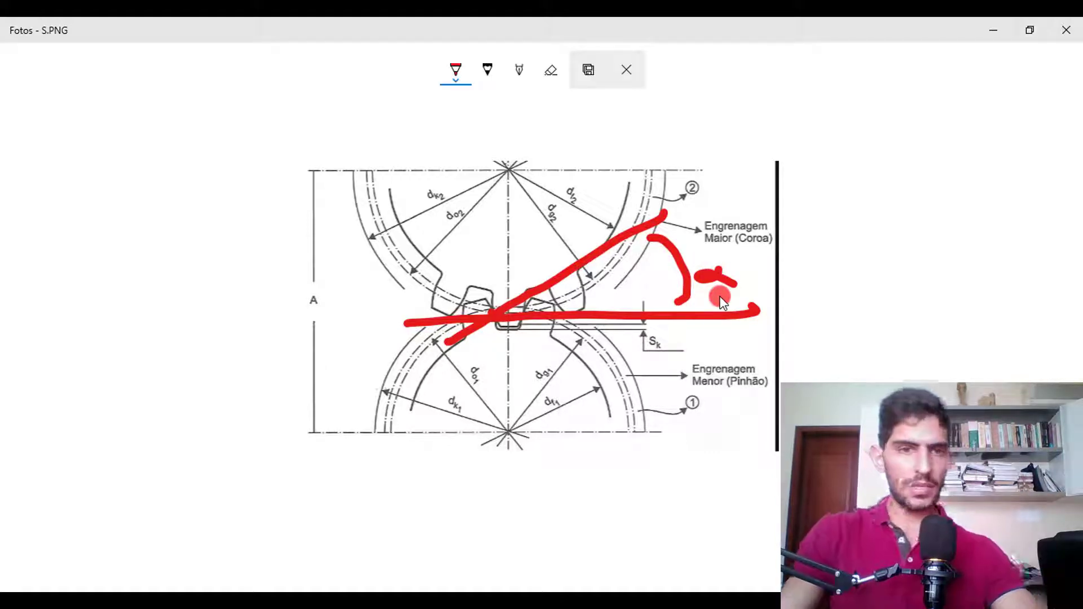
key("Escape")
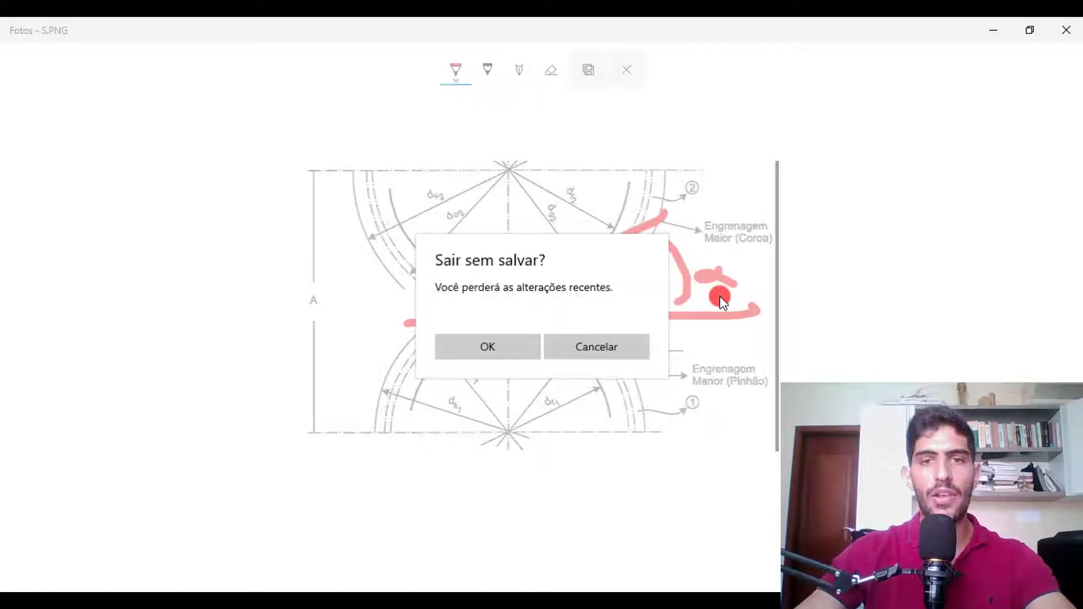
left_click(537, 356)
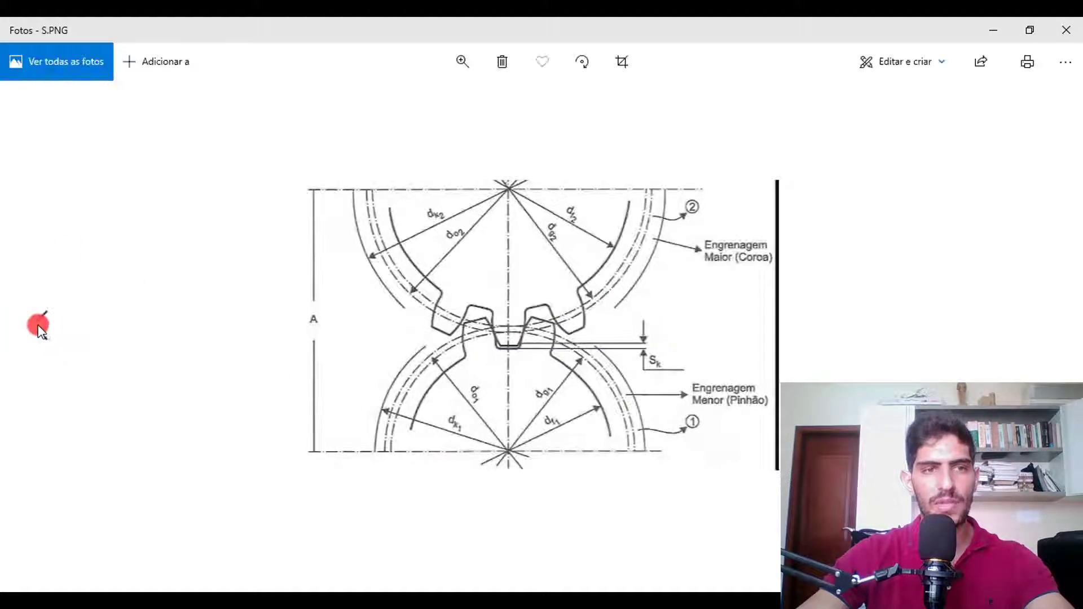
- Return to an.PNG for a closer look at the pressure angle, and close the image viewer
left_click(37, 325)
scroll(37, 325, "up", 3)
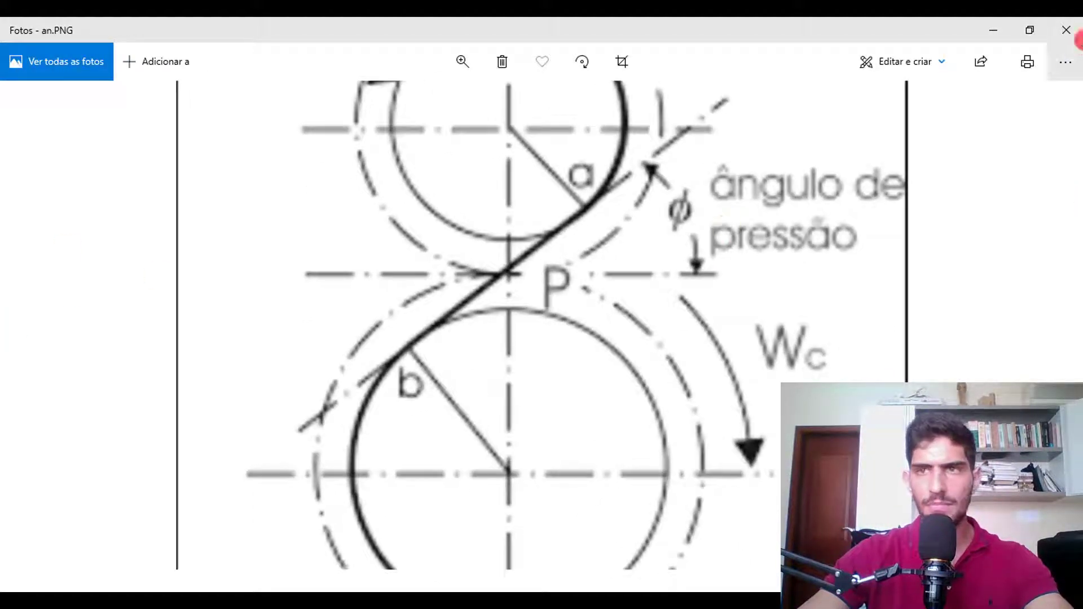
left_click(1076, 32)
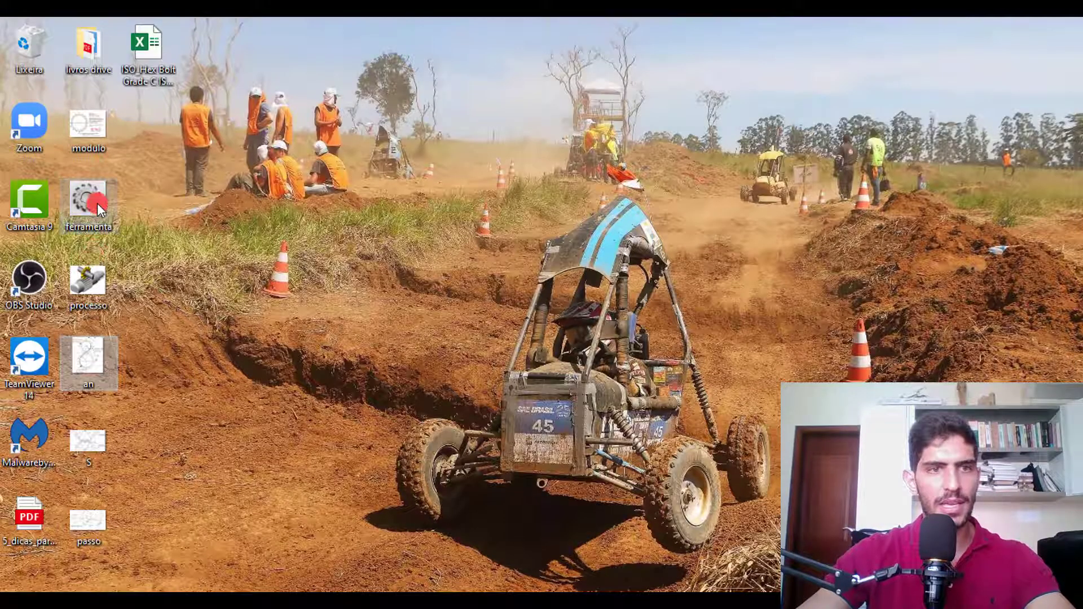
- Open ferramenta.PNG from the desktop, examine the markings on the gear cutter, and close the image
left_click(97, 204)
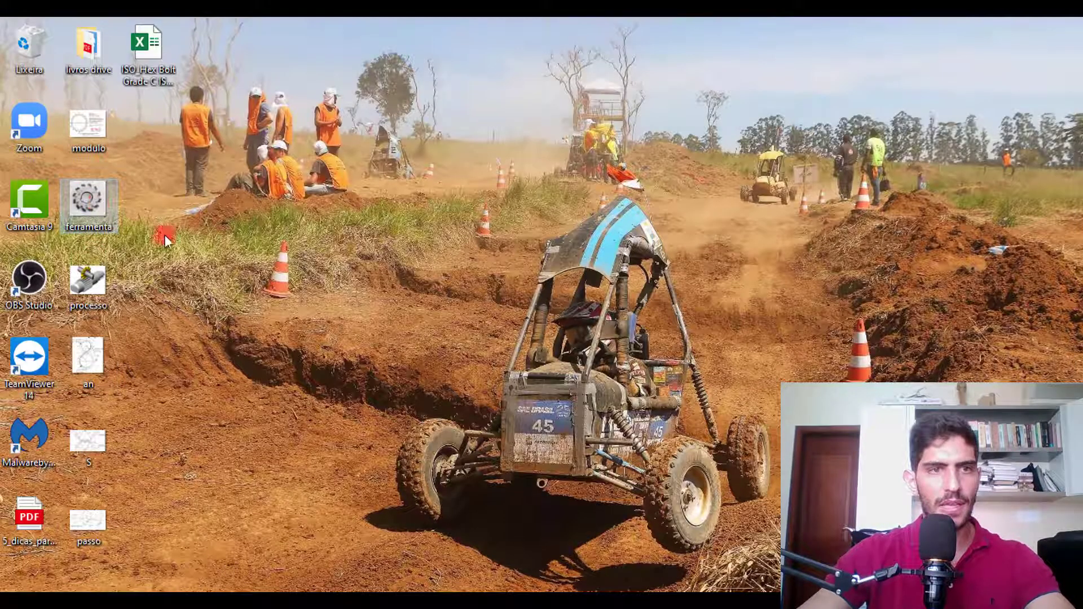
double_click(95, 202)
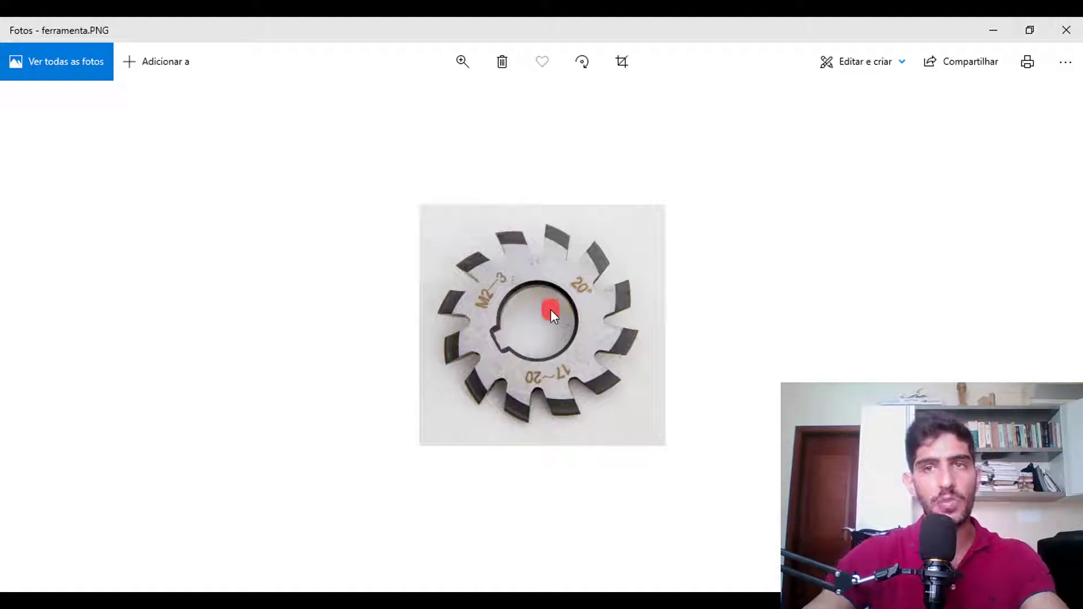
left_click(1072, 35)
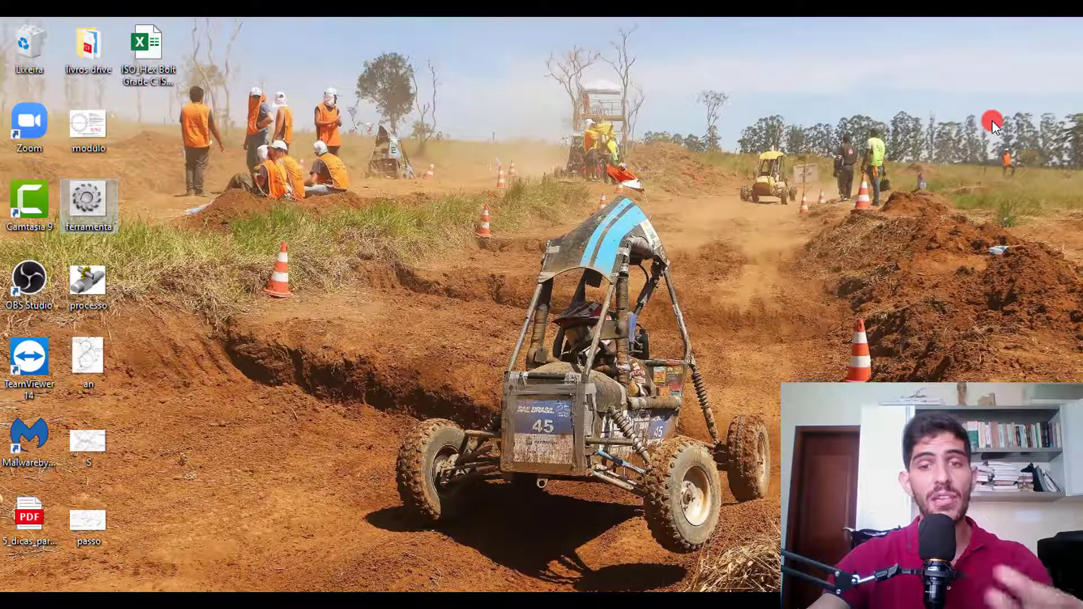
- Switch to SOLIDWORKS to review the gear's pressure angle and face width properties, and minimize its window
left_click(305, 600)
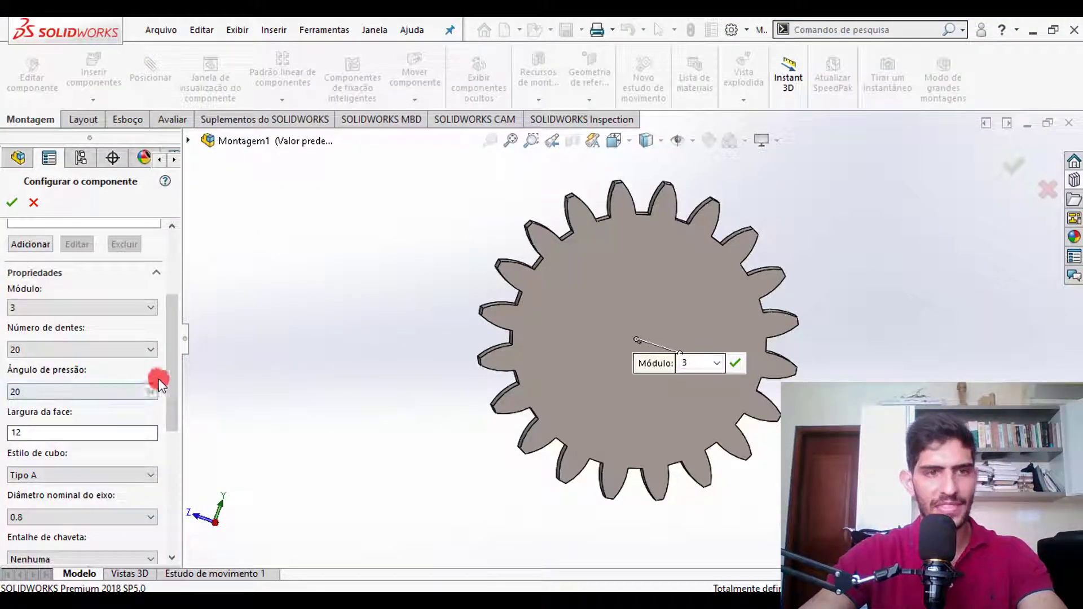
left_click_drag(172, 347, 172, 392)
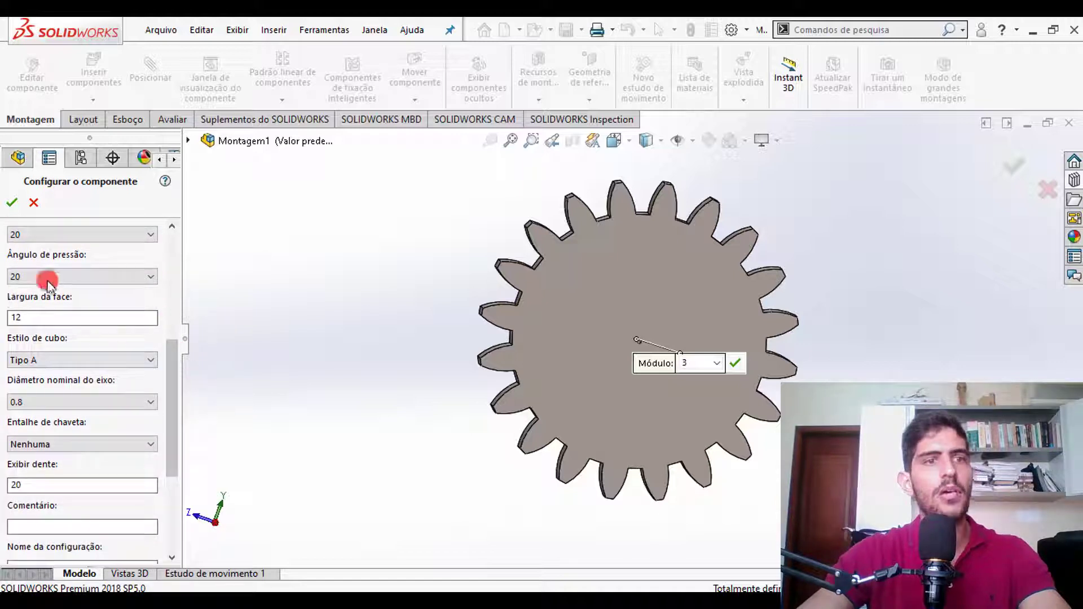
left_click(1033, 30)
- Open S.PNG from the desktop and browse the neighbouring images to the tooth geometry diagram passo.PNG
left_click(101, 459)
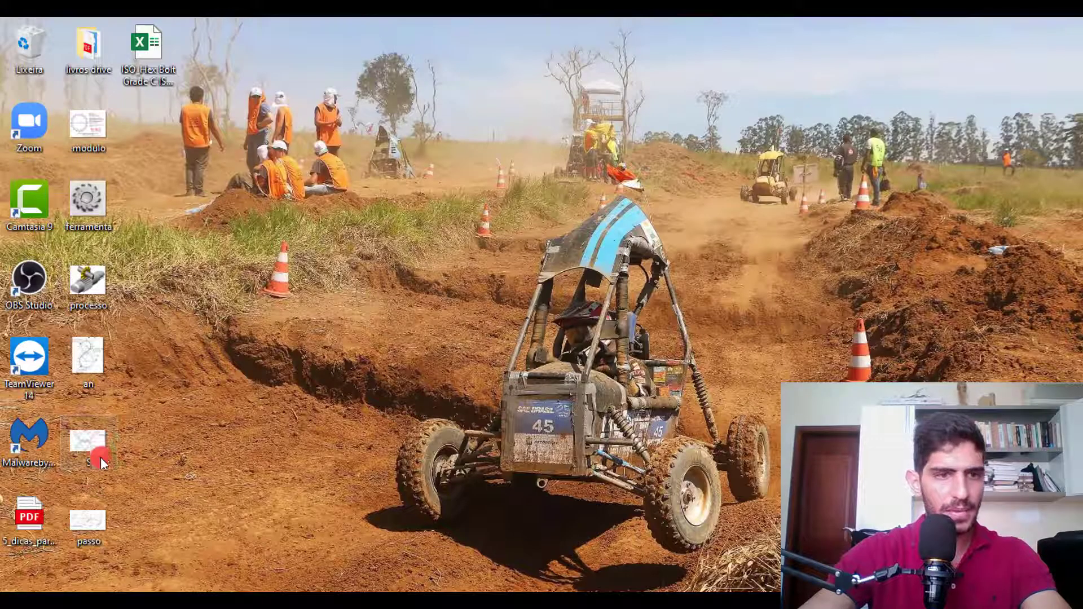
double_click(102, 460)
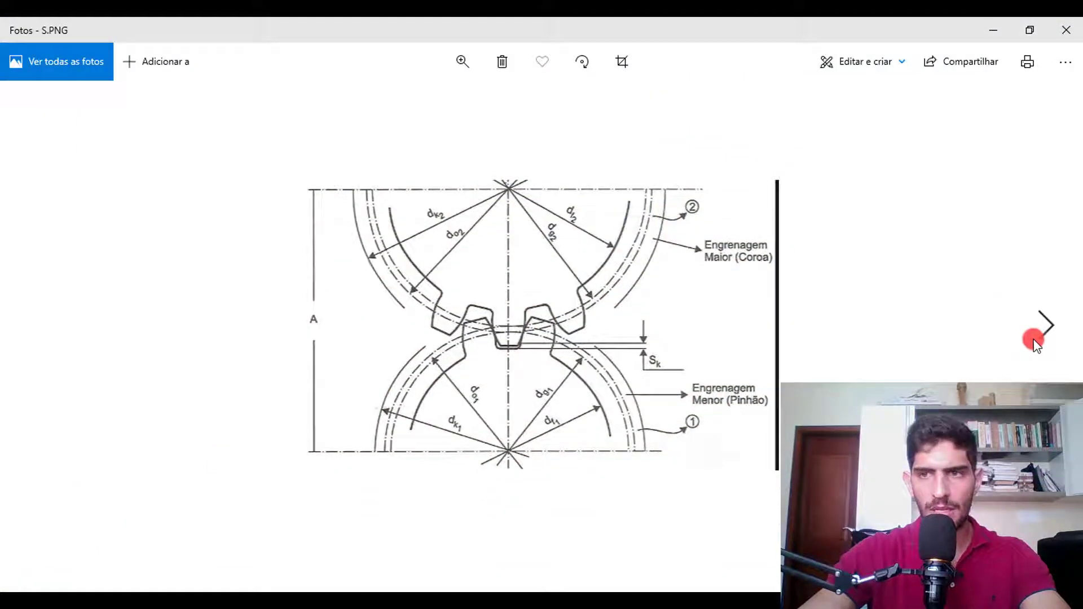
left_click(1036, 341)
left_click(1055, 317)
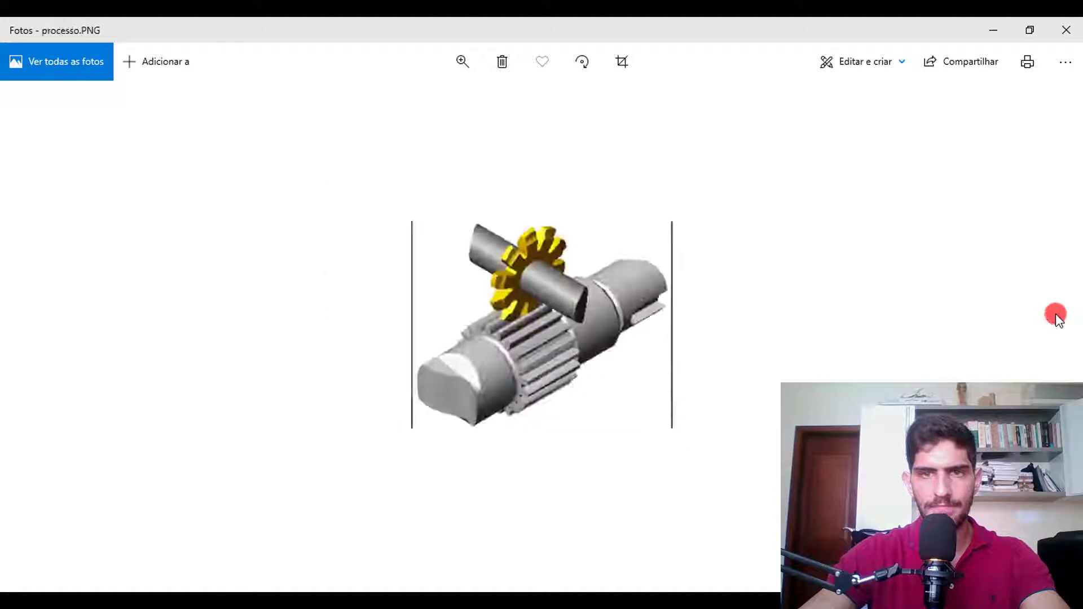
left_click(26, 339)
left_click(36, 331)
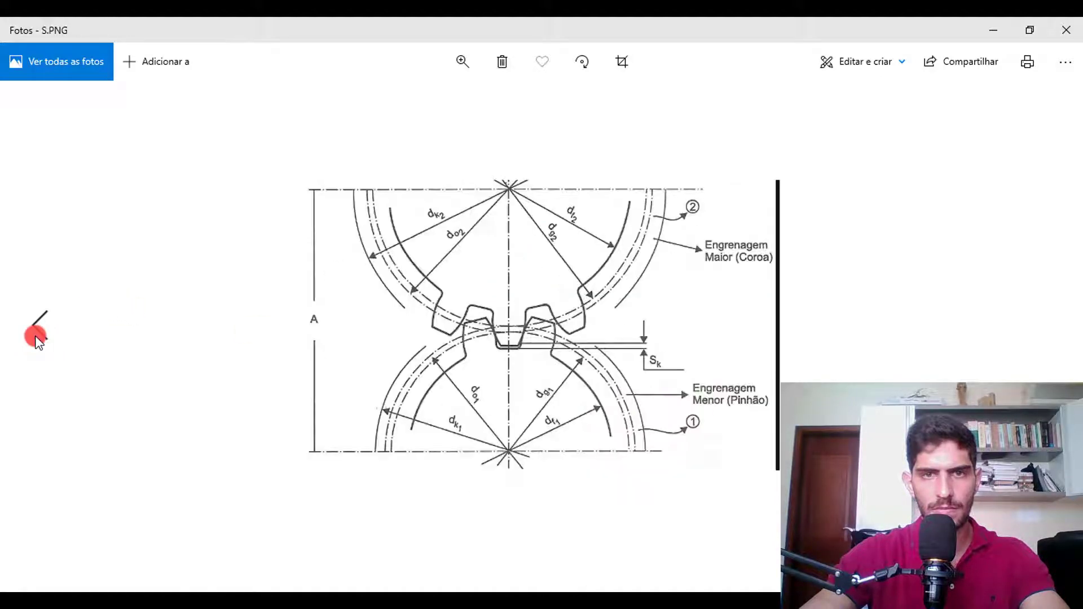
left_click(36, 333)
left_click(1047, 324)
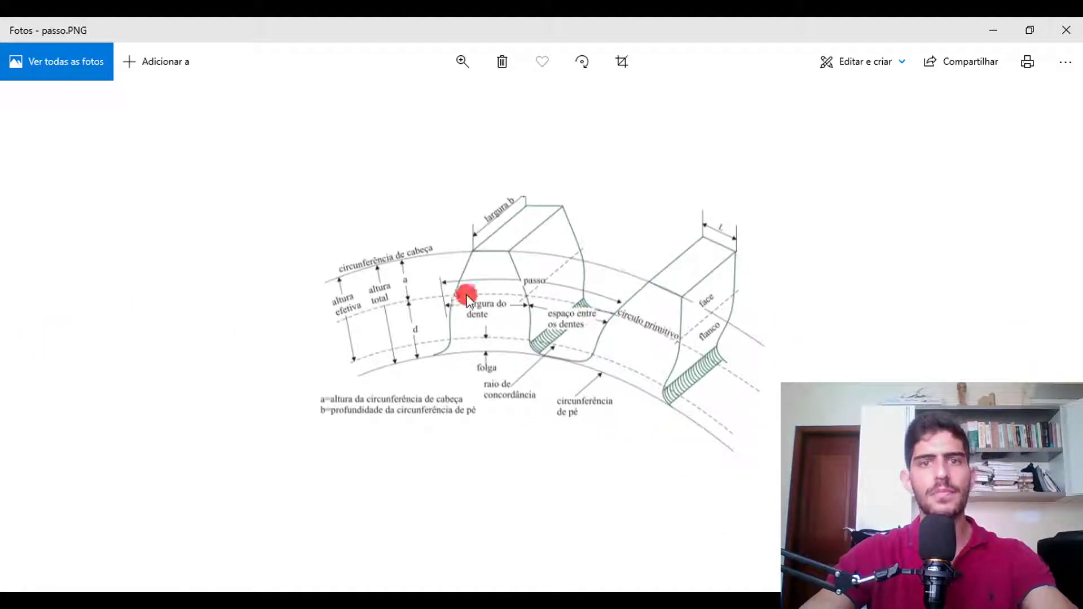
- Draw a light blue line with end marks along the front tooth's width edge on passo.PNG
left_click(903, 63)
left_click(868, 145)
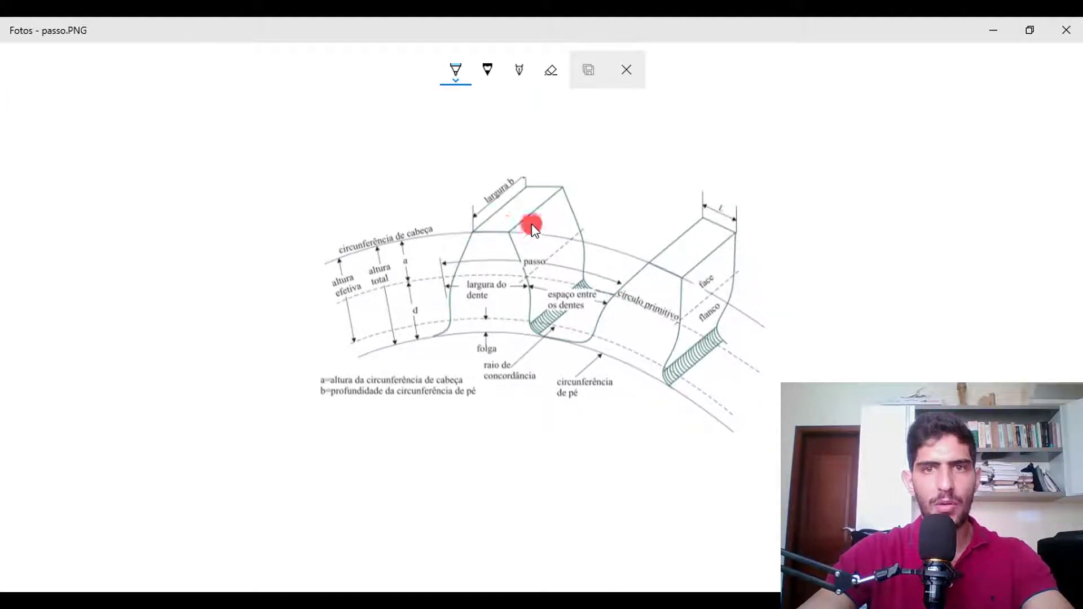
mouse_move(519, 232)
left_mouse_down()
mouse_move(511, 235)
mouse_move(569, 195)
left_mouse_up()
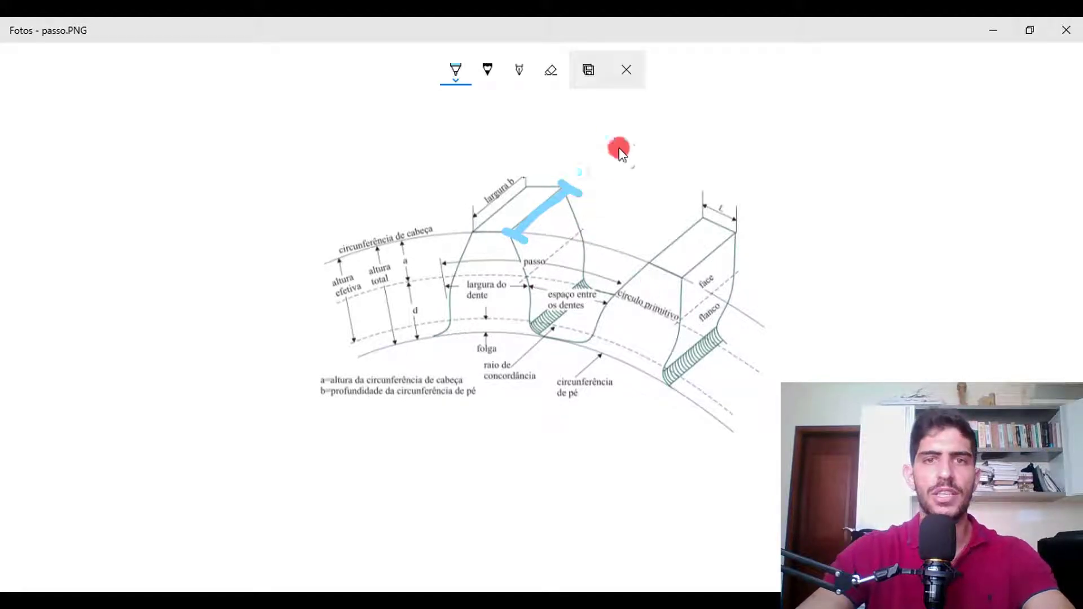
- Mark the passo label, the tooth height and the largura b dimension in red, and minimize the image viewer
left_click(457, 71)
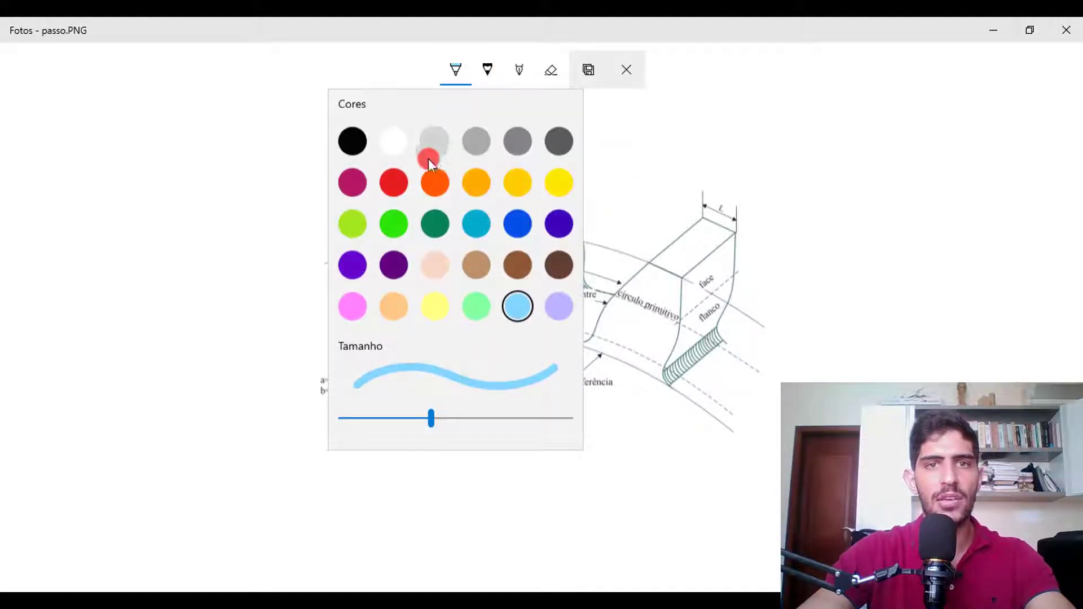
left_click(395, 182)
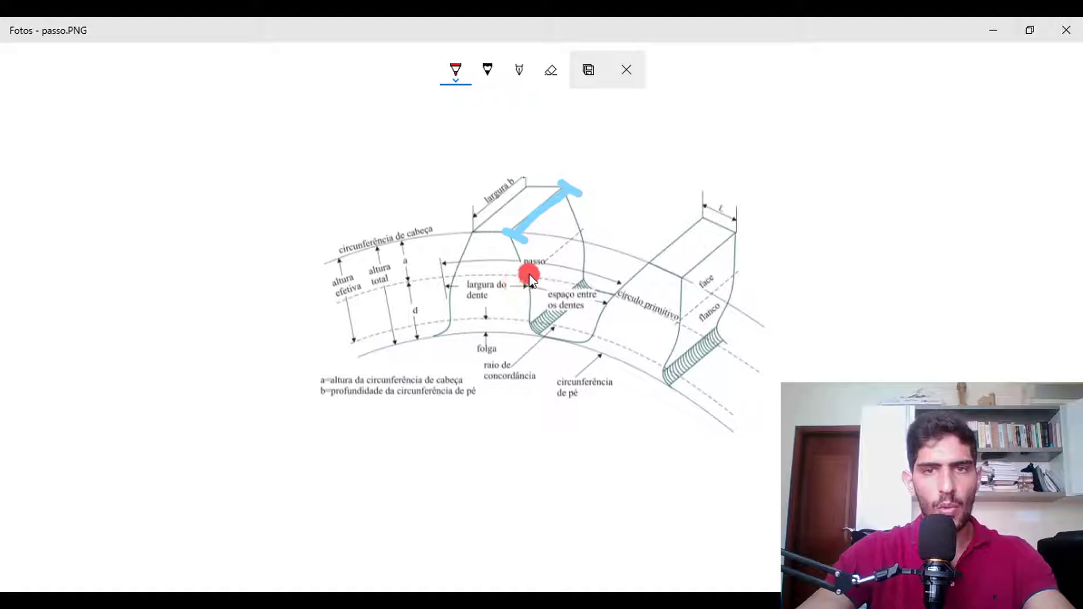
mouse_move(525, 274)
left_mouse_down()
mouse_move(529, 261)
mouse_move(535, 277)
left_mouse_up()
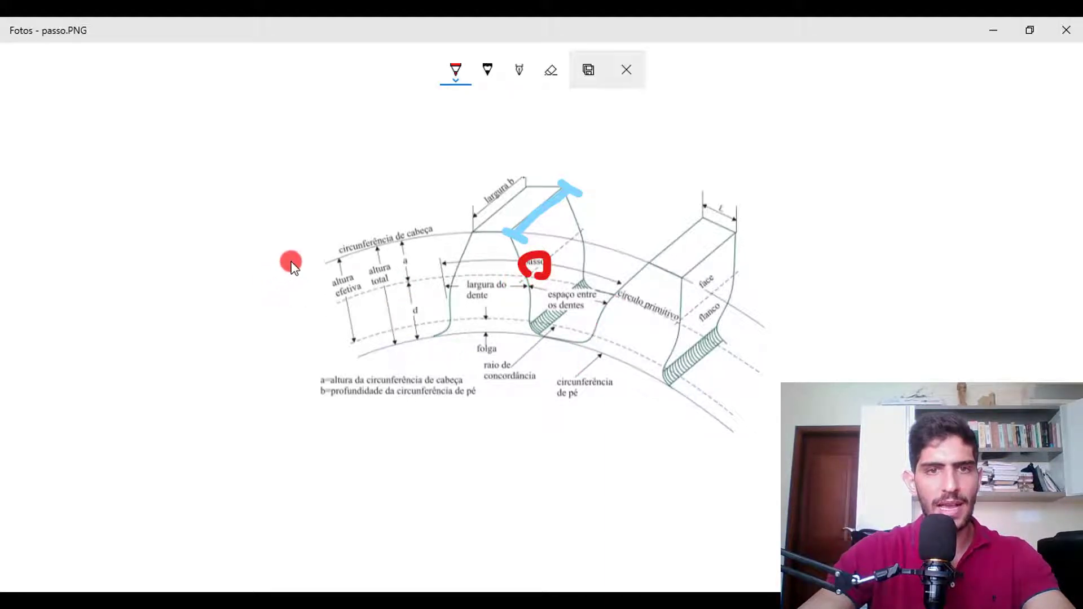
left_click_drag(327, 261, 339, 271)
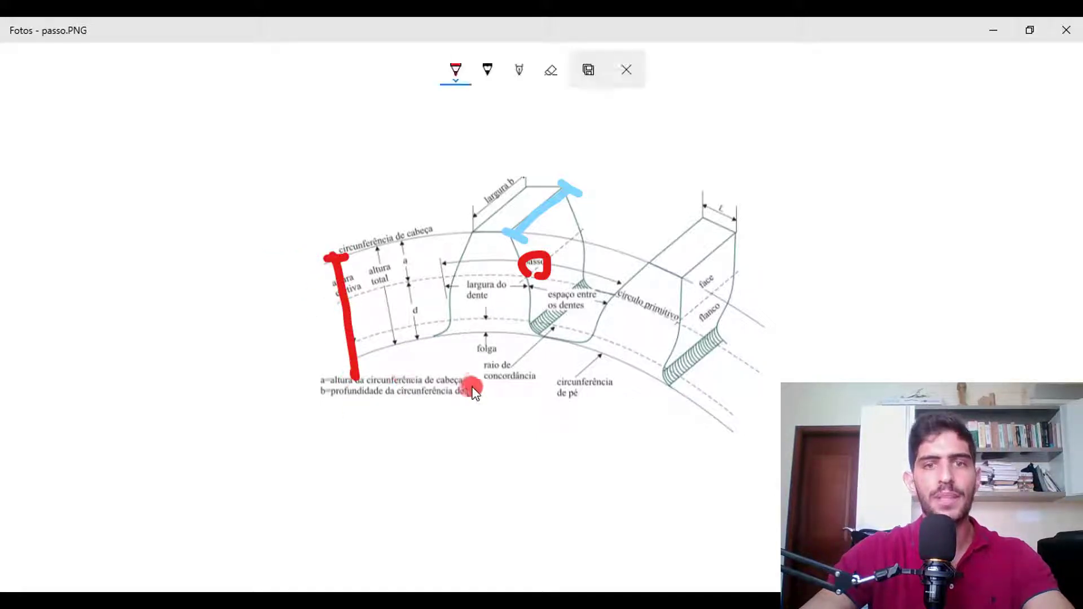
left_click_drag(481, 228, 452, 179)
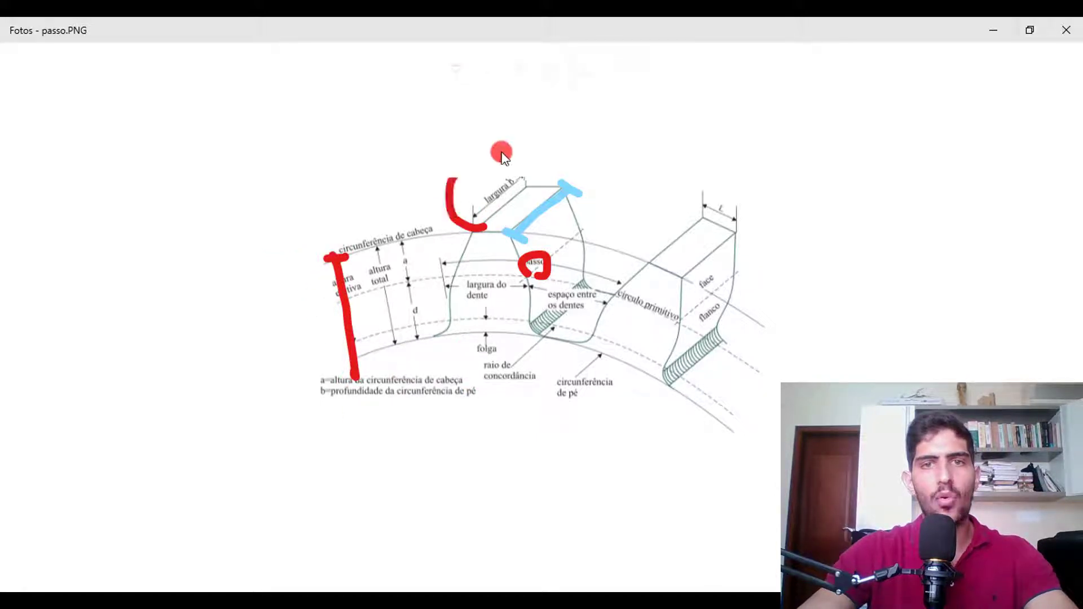
left_click_drag(536, 225, 471, 233)
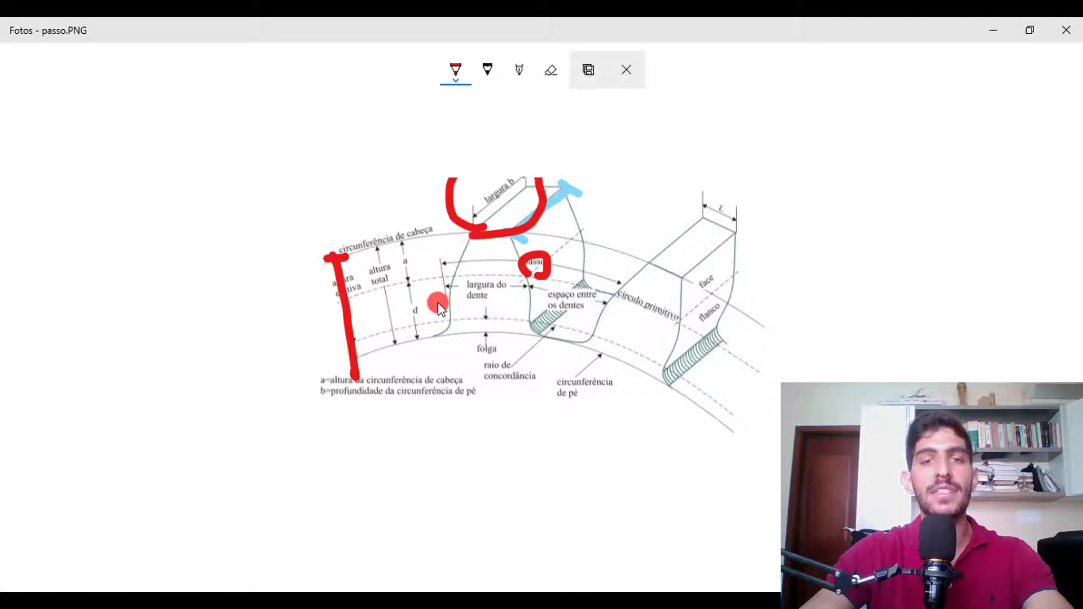
left_click(989, 26)
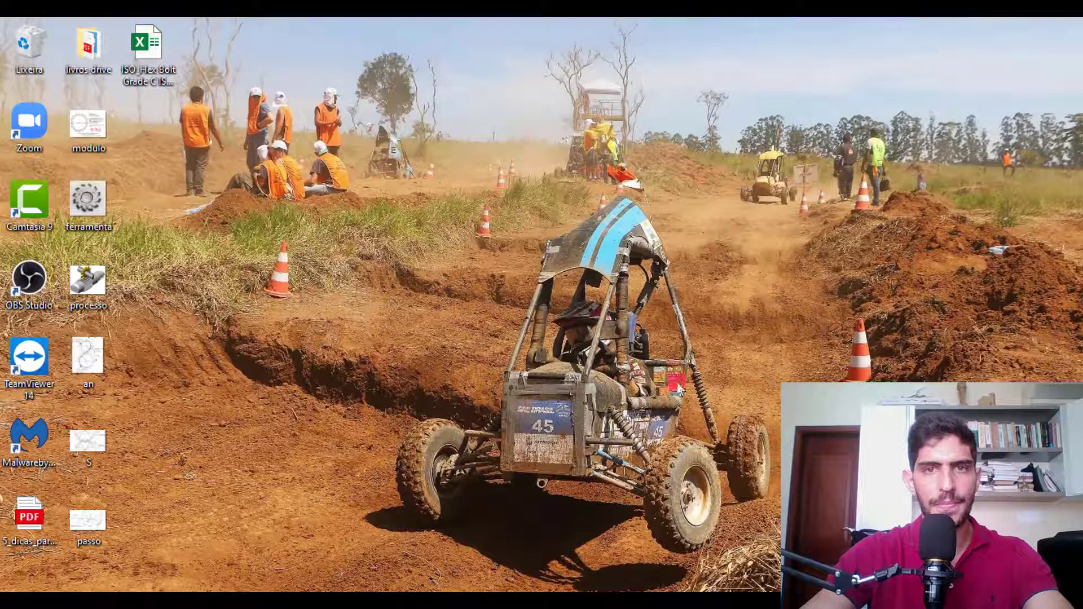
- Return to SOLIDWORKS, set the gear's face width to 50 and choose hub style Tipo A
left_click(687, 585)
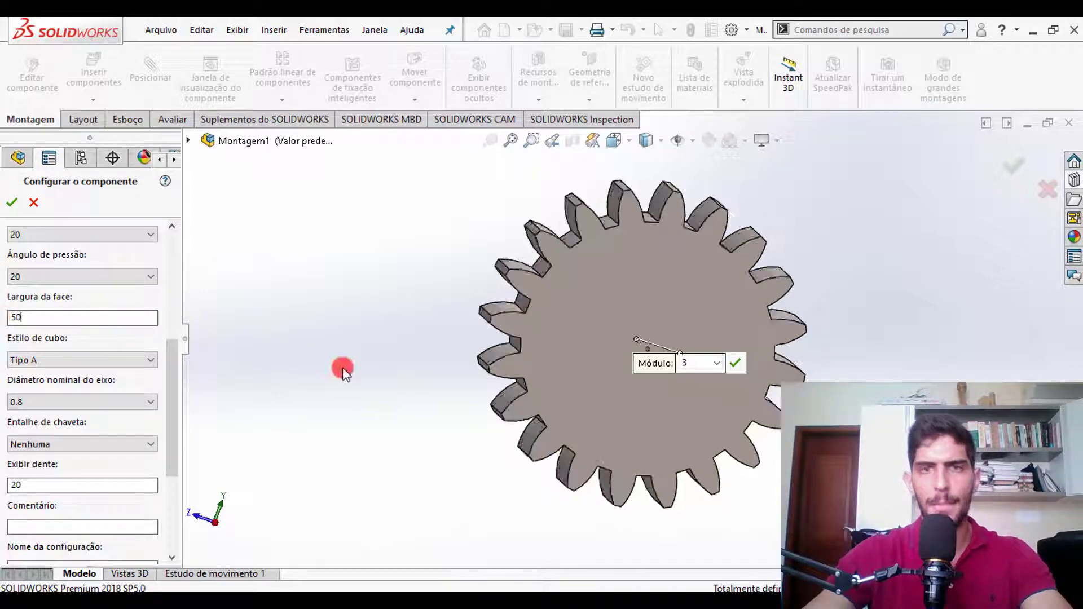
middle_click_drag(624, 286, 600, 316)
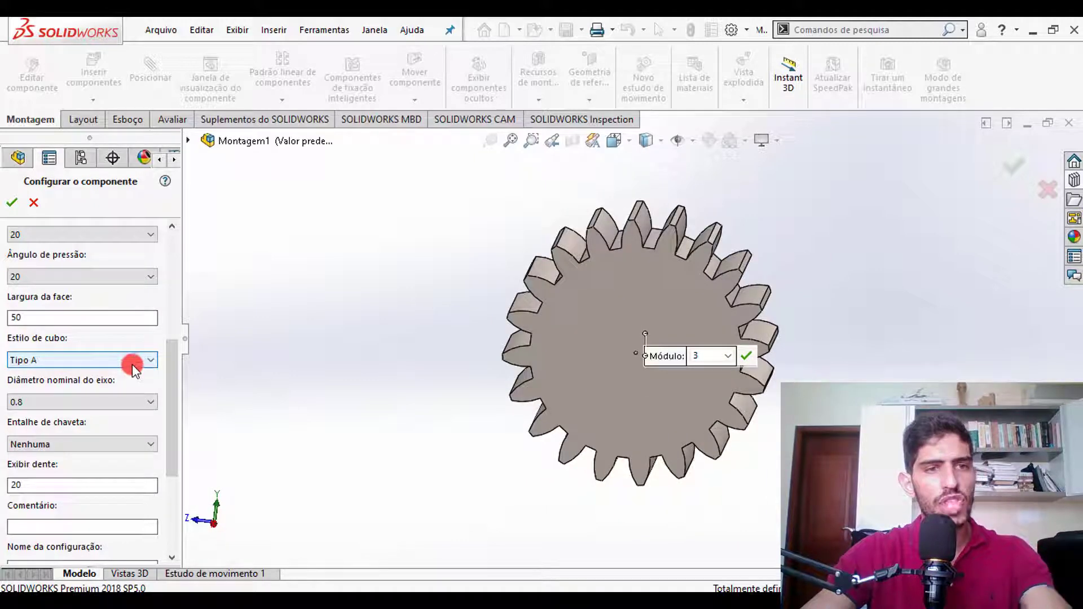
scroll(644, 355, "down", 5)
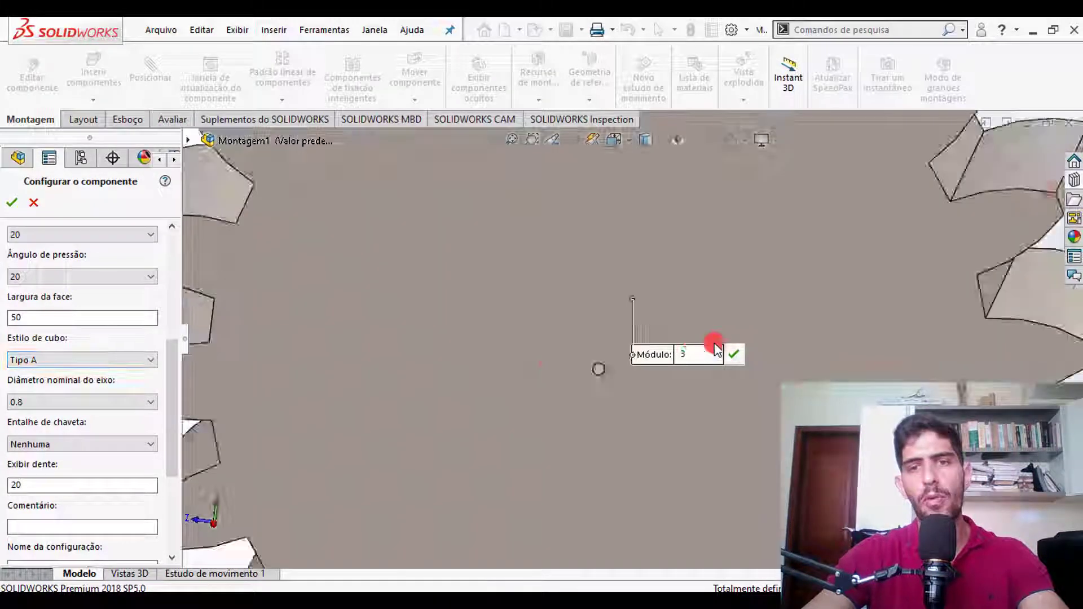
middle_click_drag(545, 373, 608, 377)
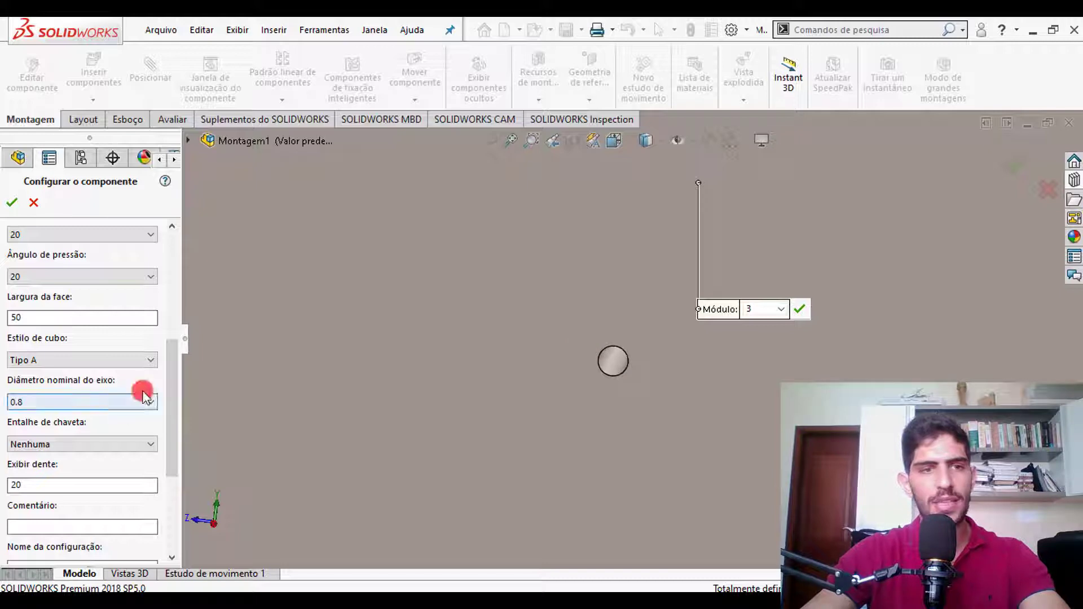
left_click(150, 361)
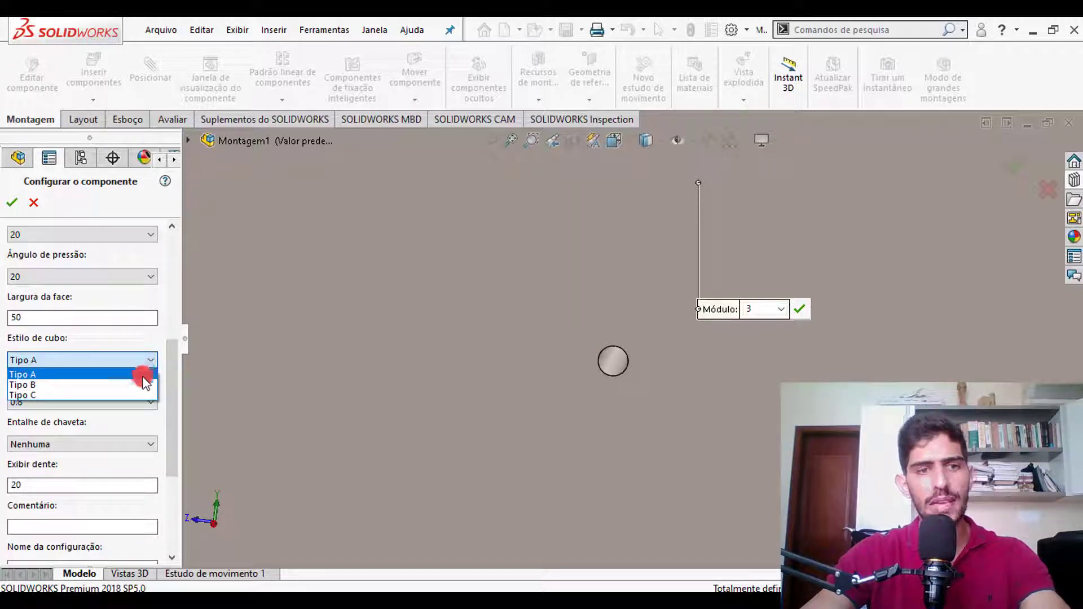
left_click(142, 375)
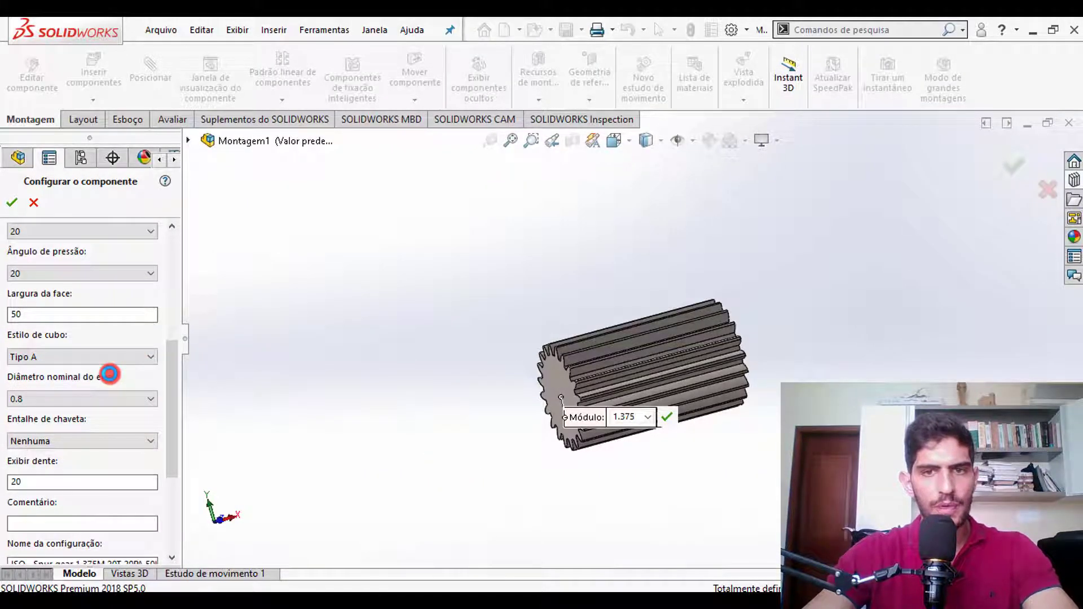
- Set the gear's nominal shaft diameter to 100
scroll(480, 282, "down", 6)
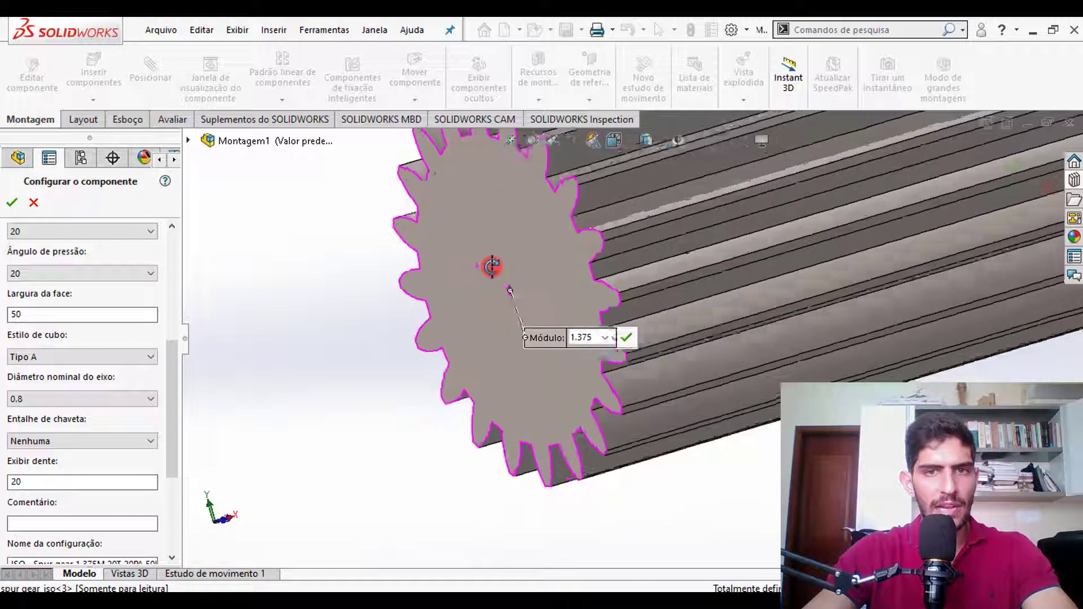
middle_click_drag(492, 266, 527, 291)
scroll(522, 296, "down", 5)
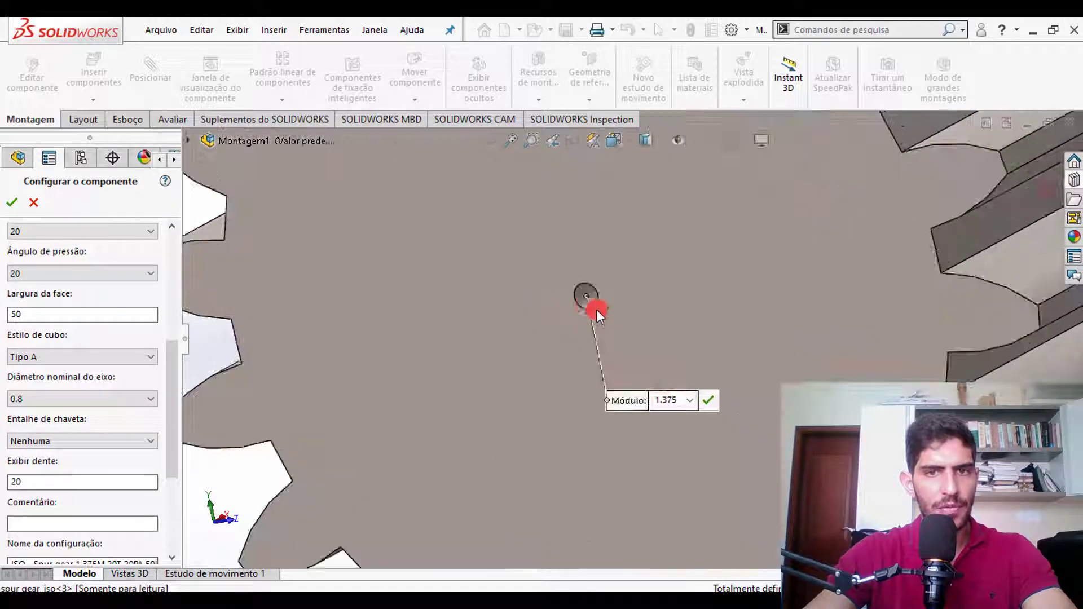
left_click(78, 392)
scroll(70, 373, "down", 1)
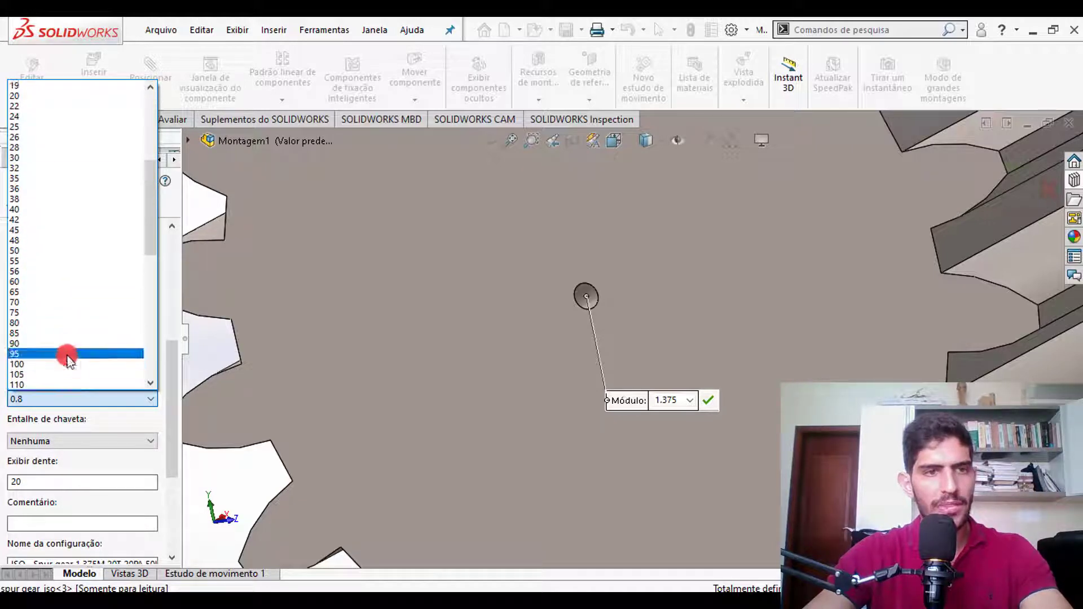
left_click(65, 358)
left_click(658, 403)
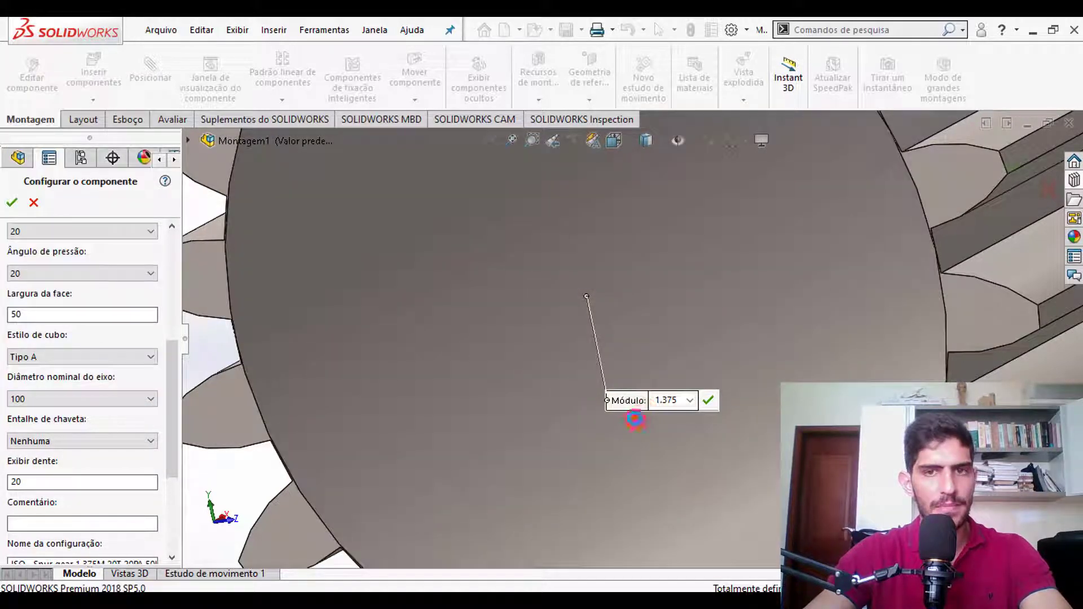
- Set the gear's nominal shaft diameter to 10 and inspect the bore
left_click(122, 399)
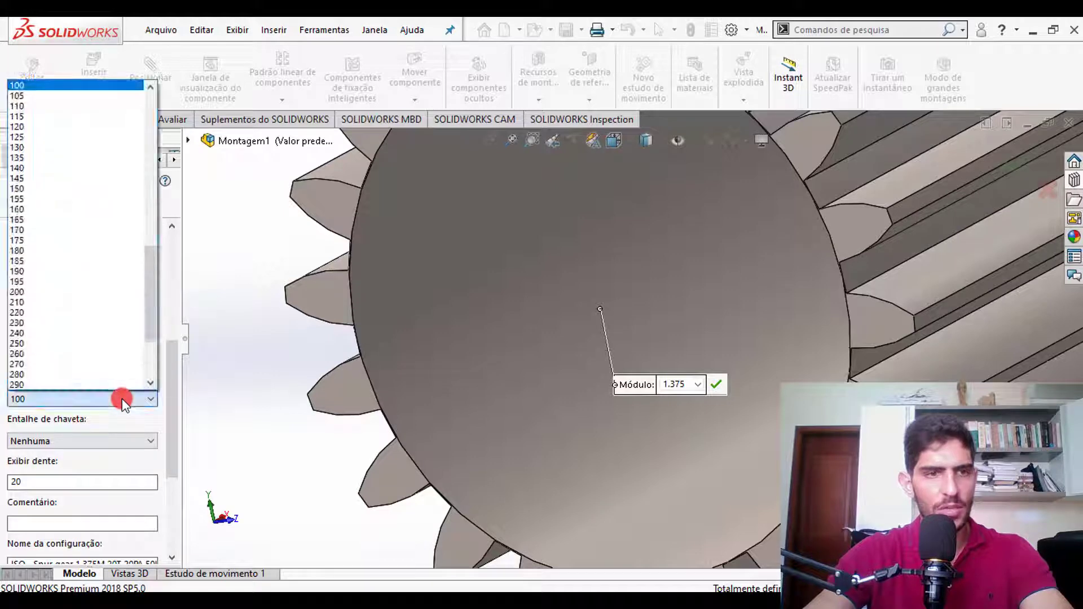
scroll(72, 189, "up", 2)
scroll(71, 191, "up", 8)
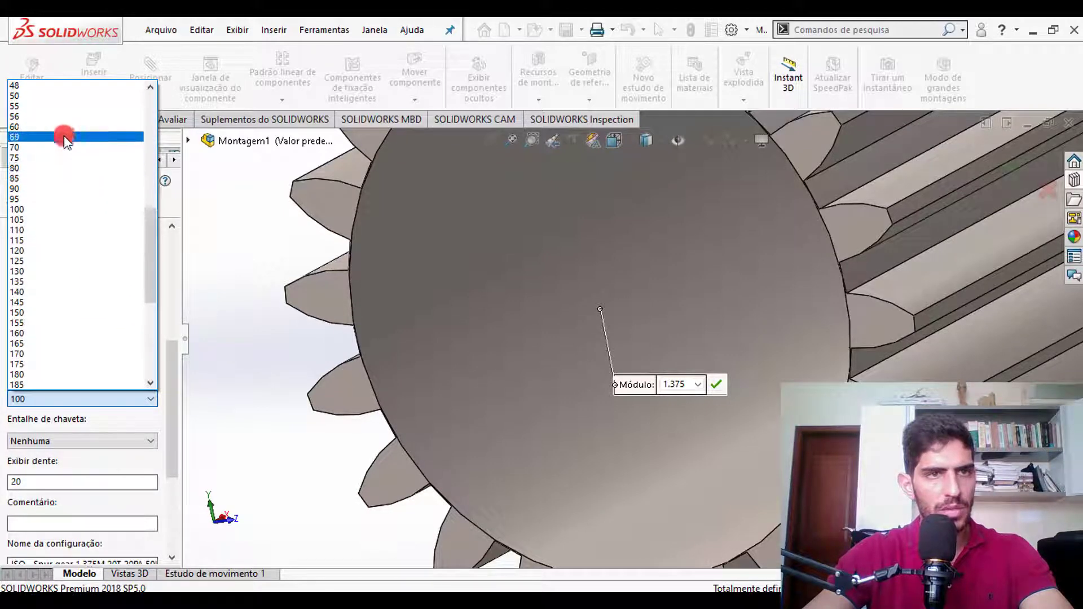
left_click(63, 135)
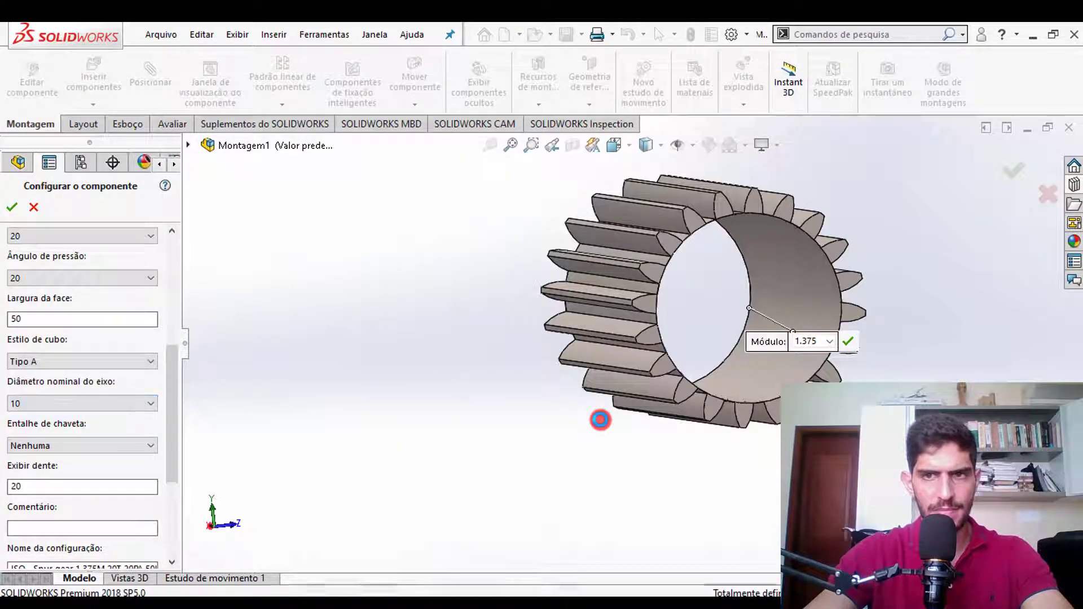
scroll(740, 309, "down", 2)
middle_click_drag(767, 221, 672, 330)
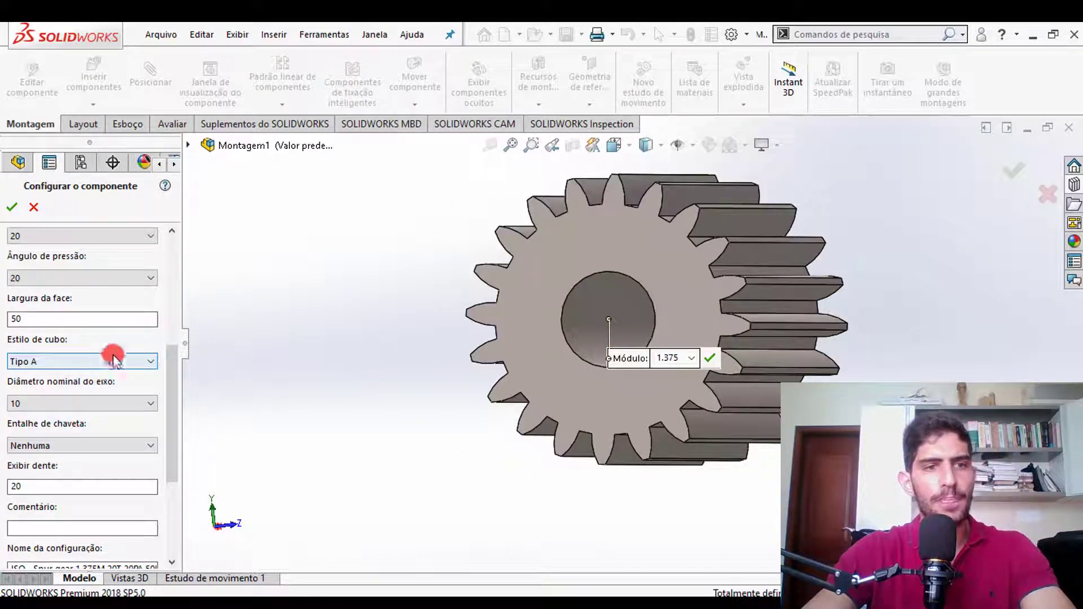
- Change the gear's hub style to Tipo B and inspect the protruding hub
left_click(82, 363)
left_click(79, 387)
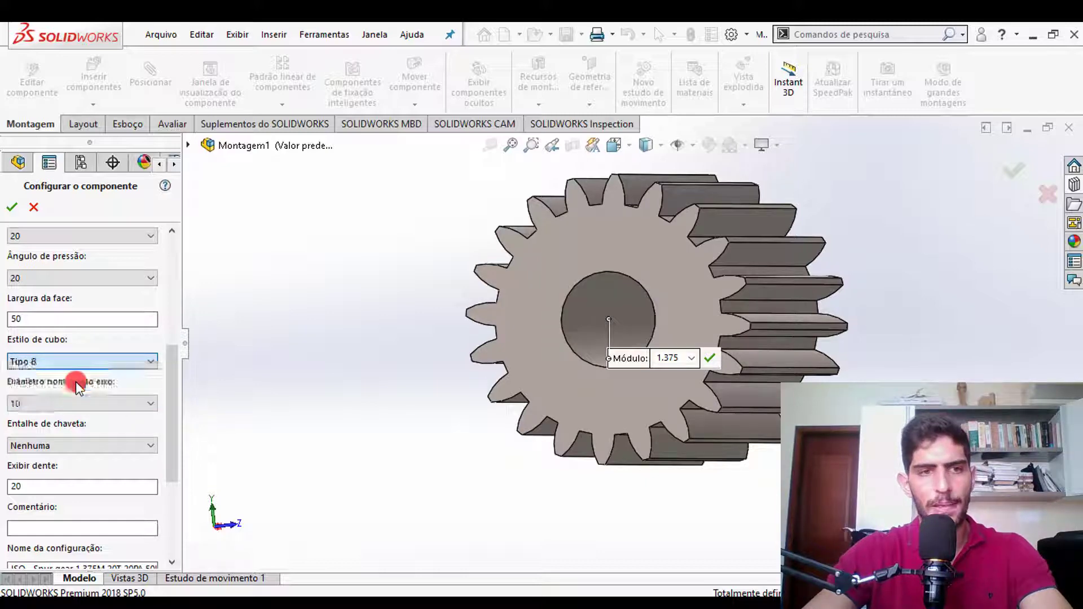
middle_click_drag(437, 295, 518, 341)
scroll(517, 338, "up", 3)
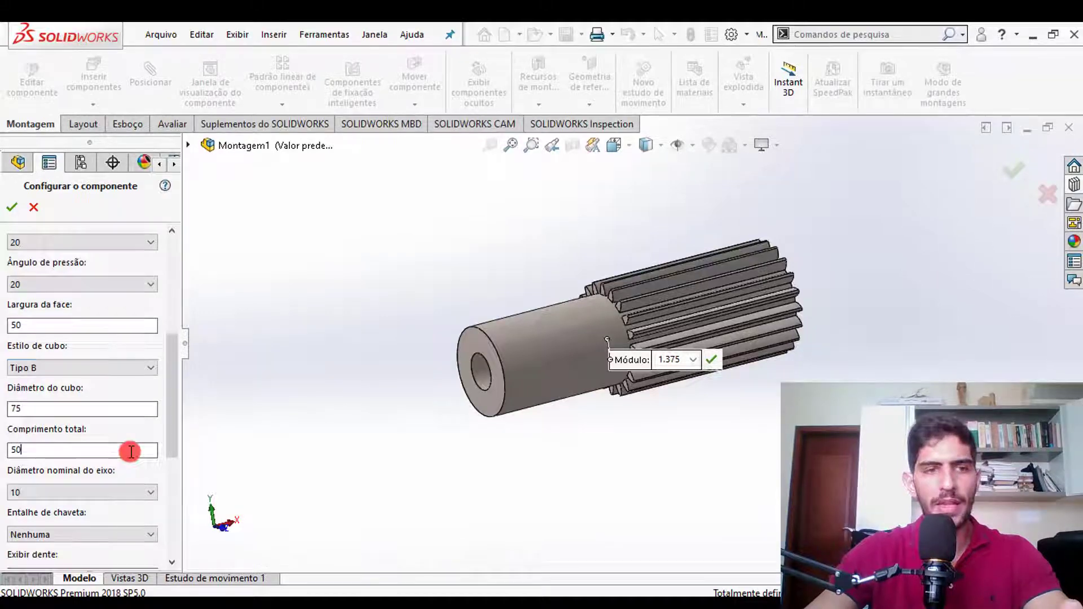
- Change the gear's hub style to Tipo C, inspect the hub on both sides, and discard the gear
left_click(126, 326)
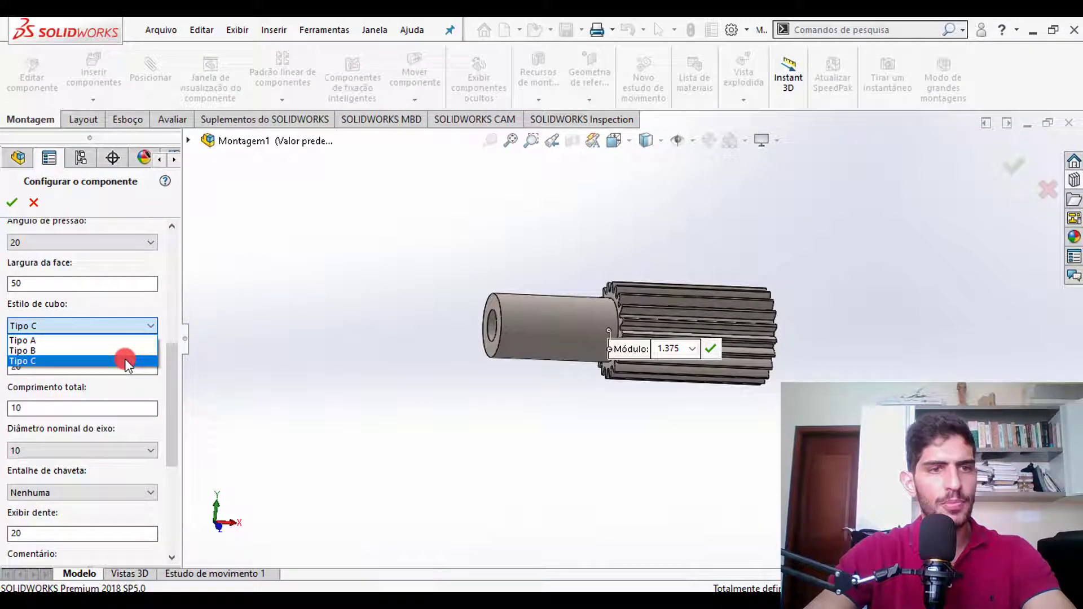
left_click(113, 361)
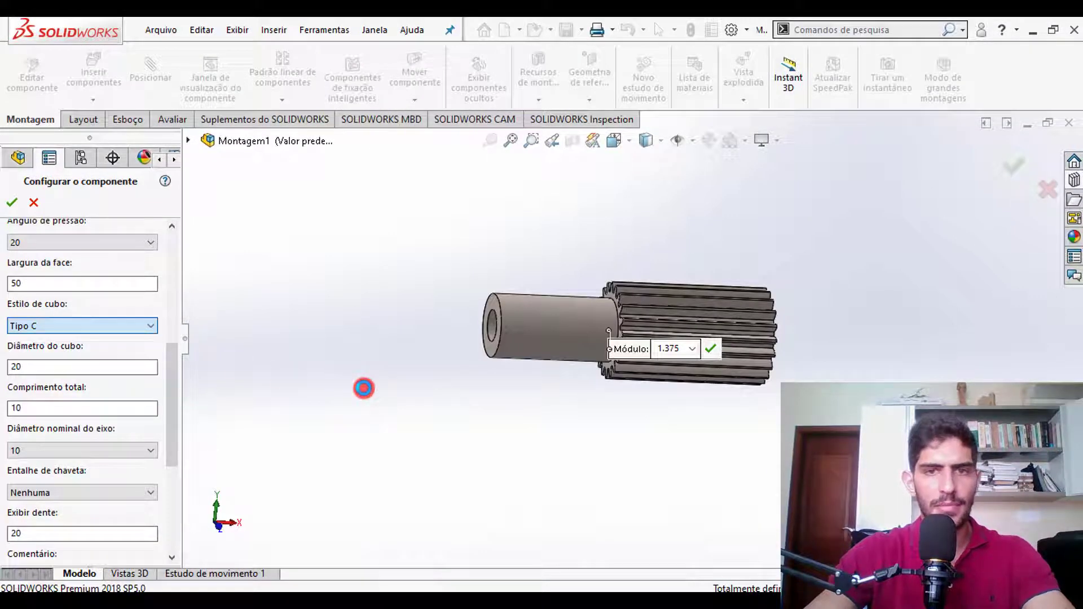
mouse_move(763, 355)
middle_mouse_down()
mouse_move(719, 356)
mouse_move(814, 365)
mouse_move(779, 367)
middle_mouse_up()
left_click_drag(169, 361, 6, 432)
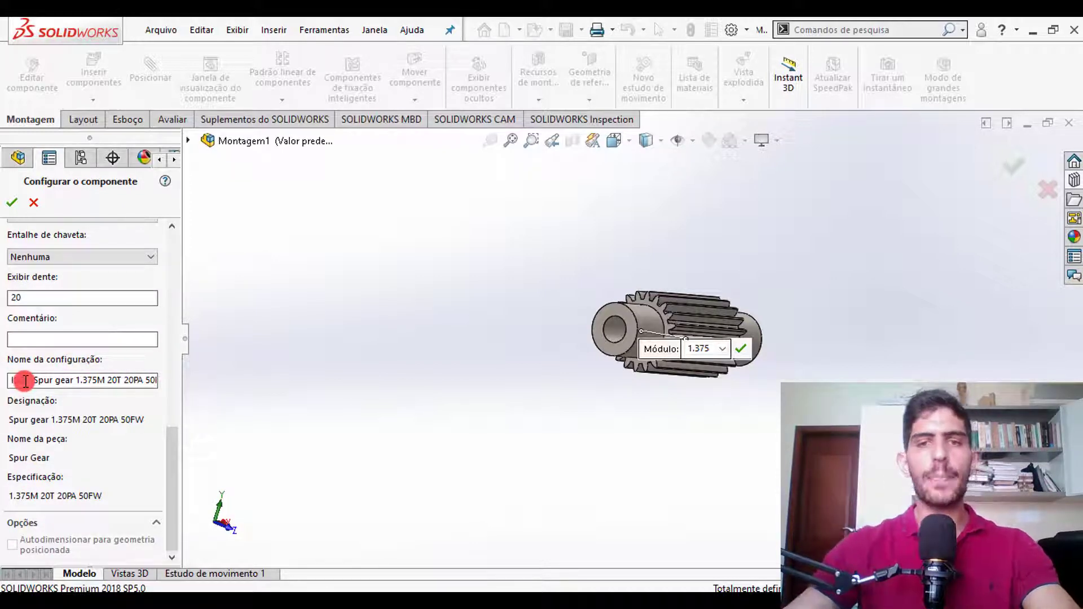
key("Escape")
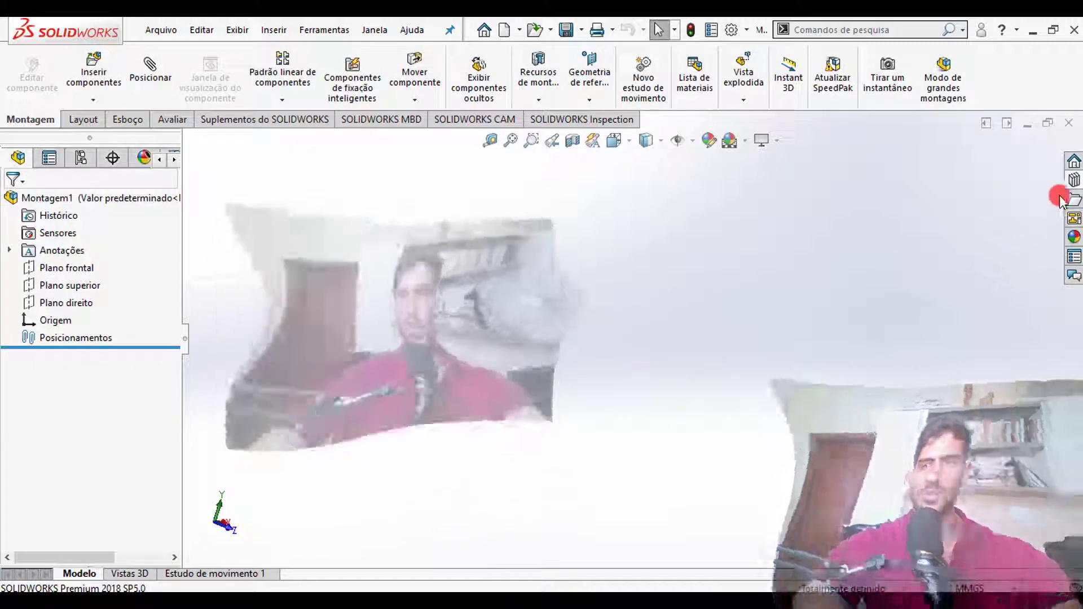
- Insert the second structural hex bolt, Grau C ISO 7411, from the ISO category Parafusos sextavados - Estrutural into the assembly
left_click(1062, 200)
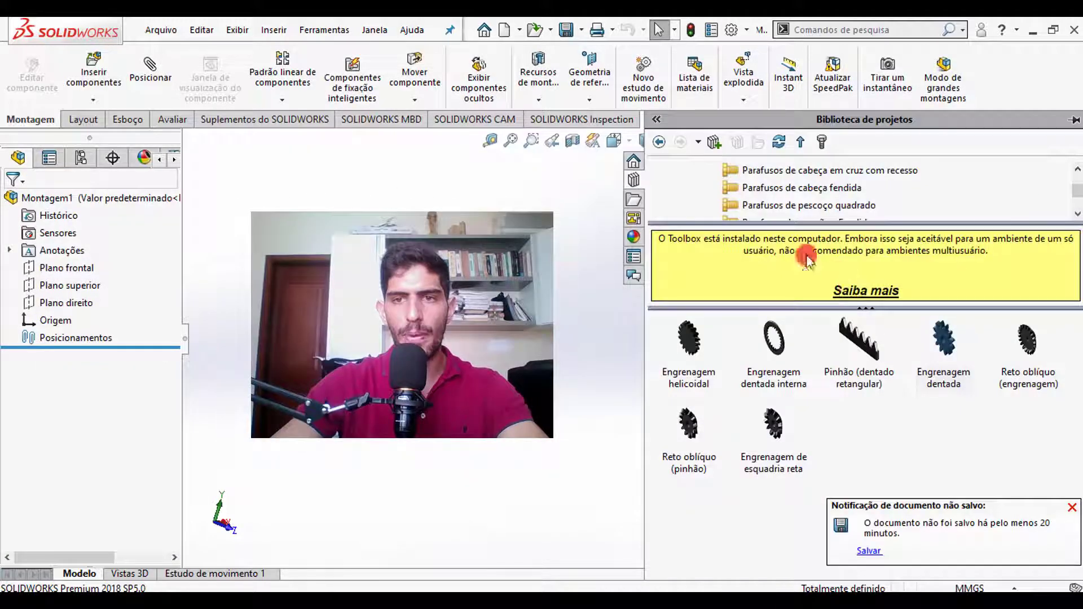
left_click(740, 203)
left_click(740, 188)
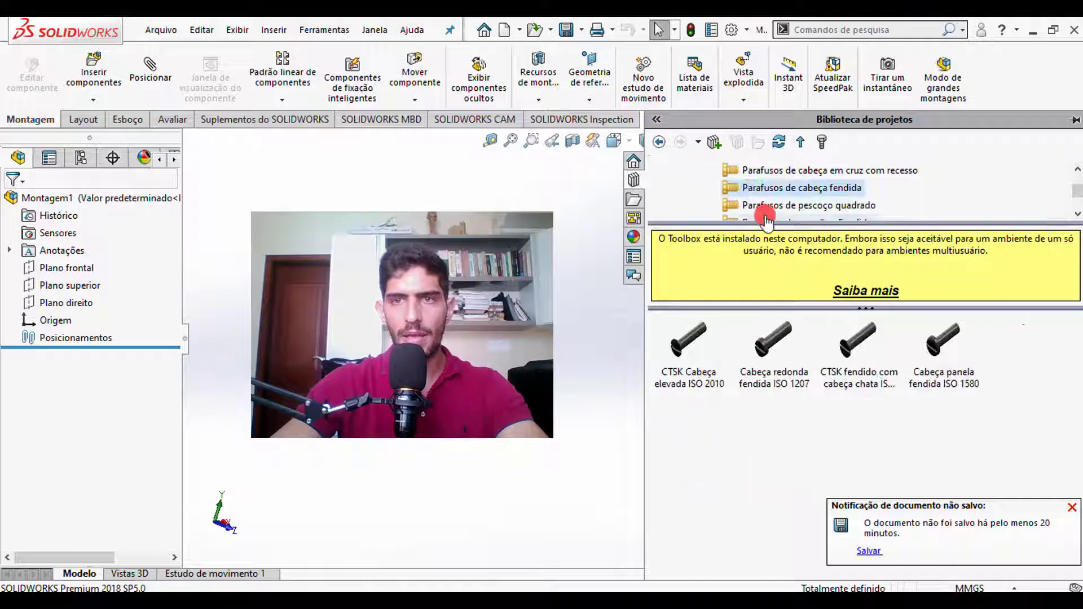
scroll(750, 197, "down", 2)
left_click_drag(801, 223, 803, 390)
scroll(756, 259, "up", 2)
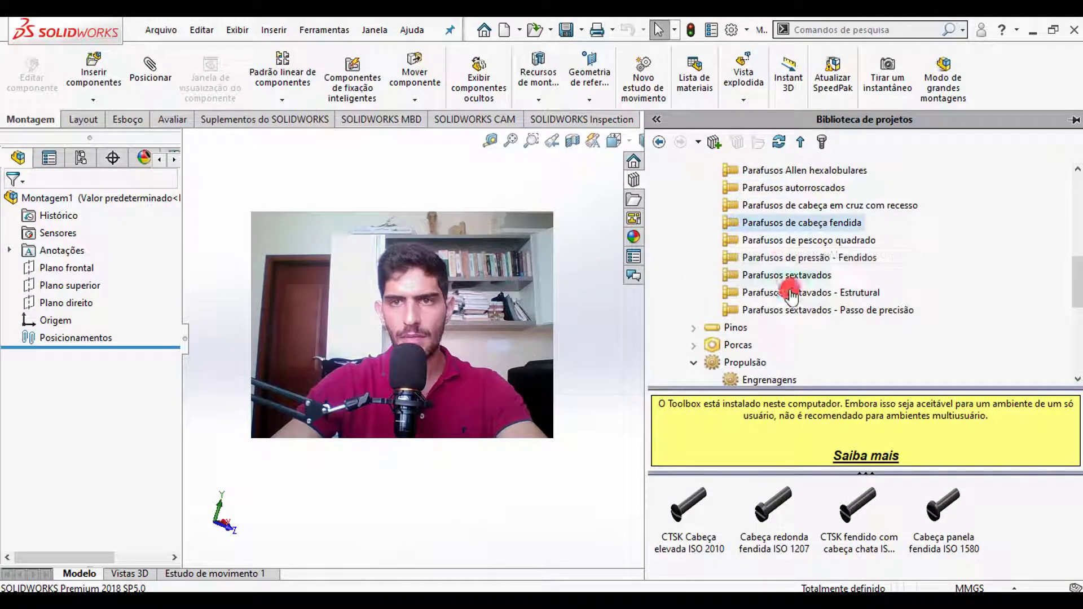
left_click(791, 293)
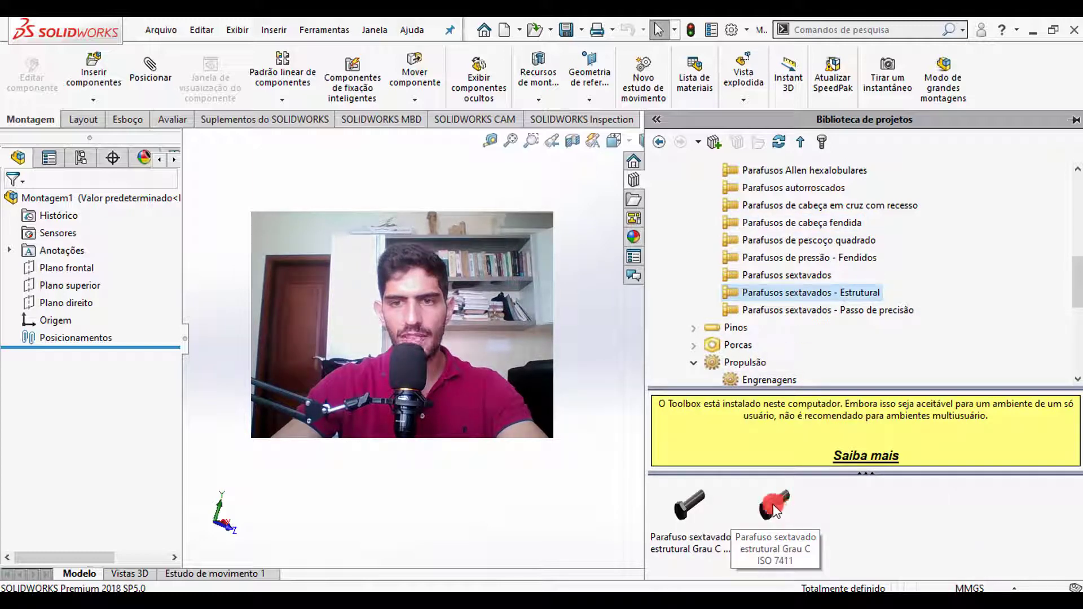
mouse_move(777, 511)
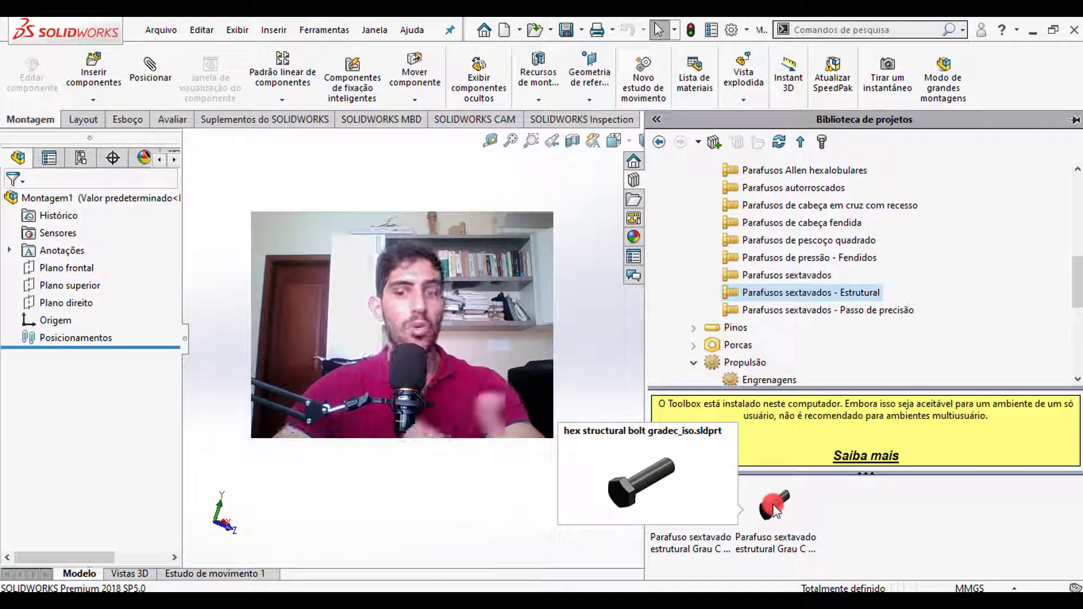
left_click_drag(777, 511, 460, 382)
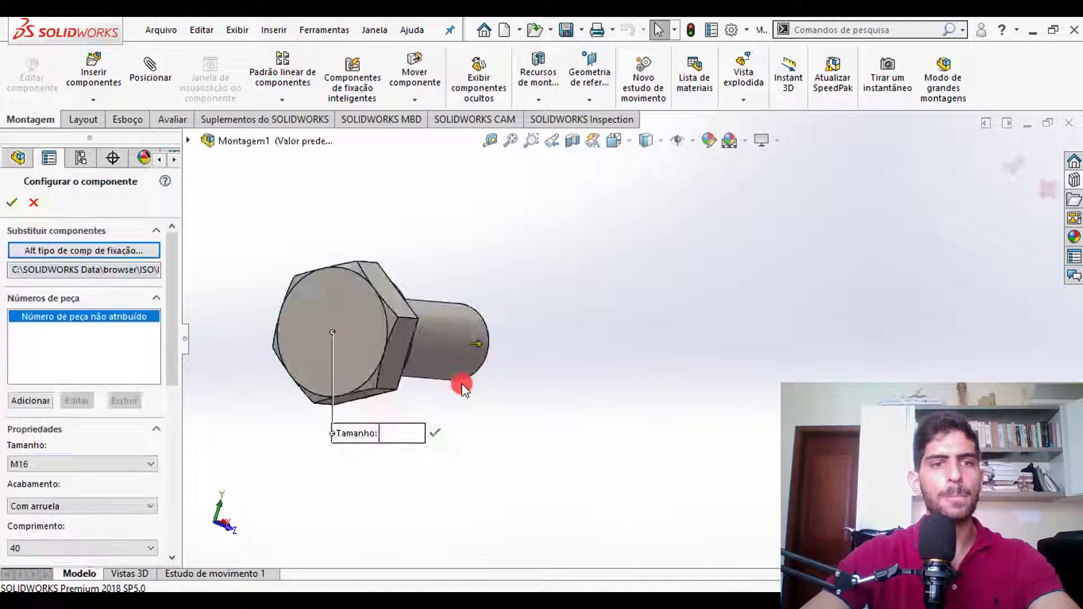
- Set the hex bolt's size to M36 and bring the whole bolt into view
middle_click_drag(499, 419, 557, 357)
scroll(175, 282, "down", 3)
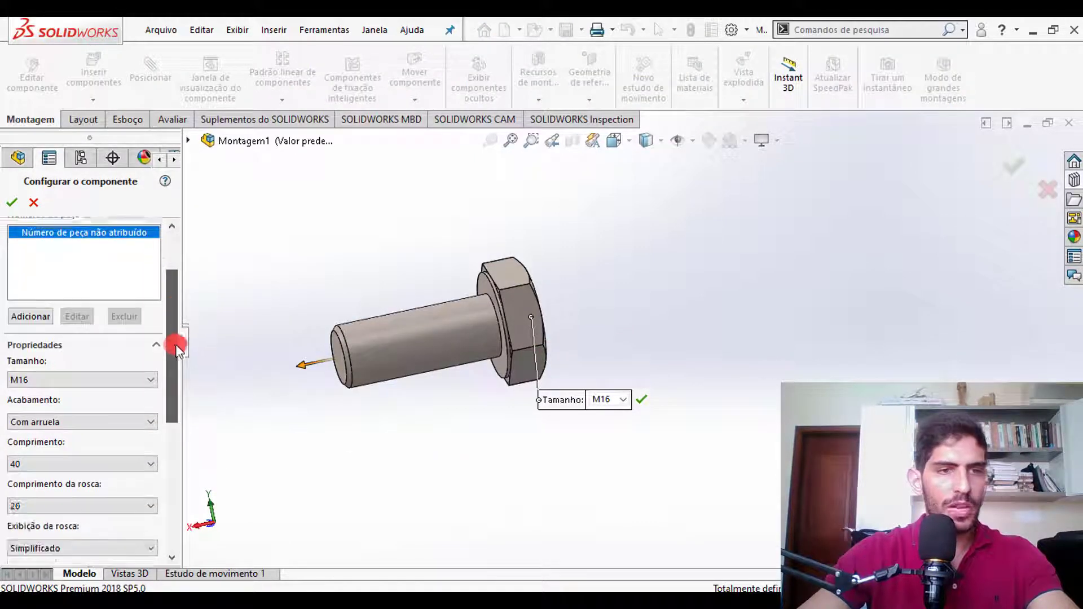
left_click(154, 354)
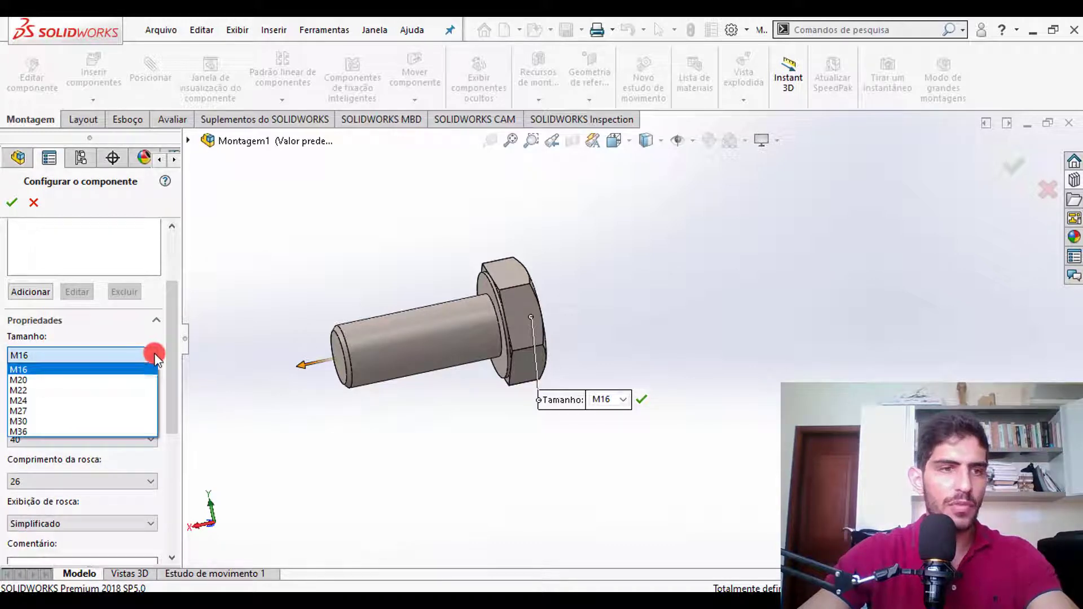
left_click(100, 432)
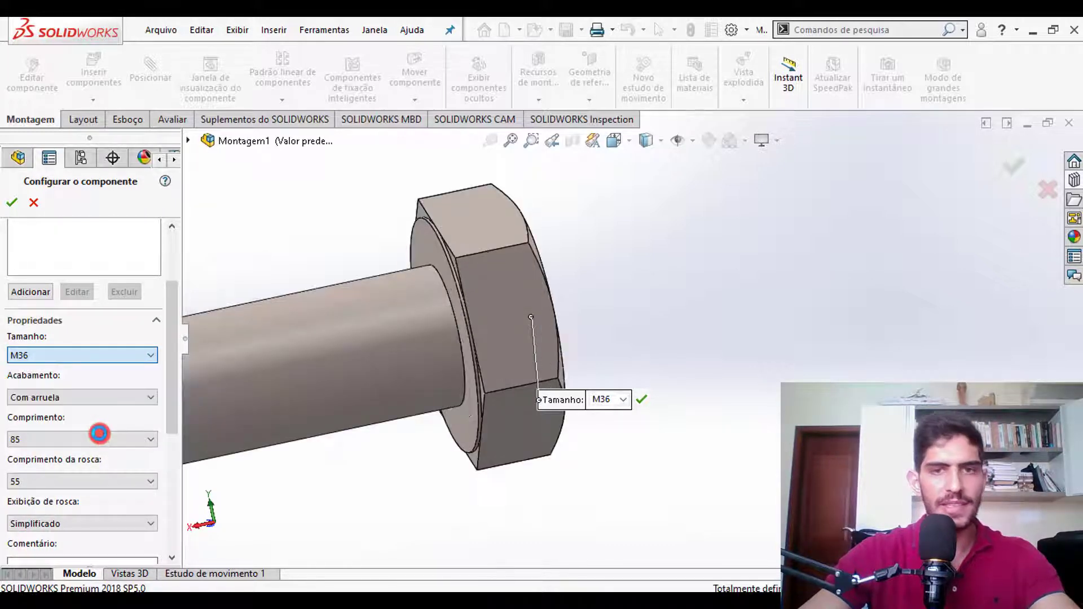
scroll(496, 387, "up", 5)
scroll(520, 290, "down", 2)
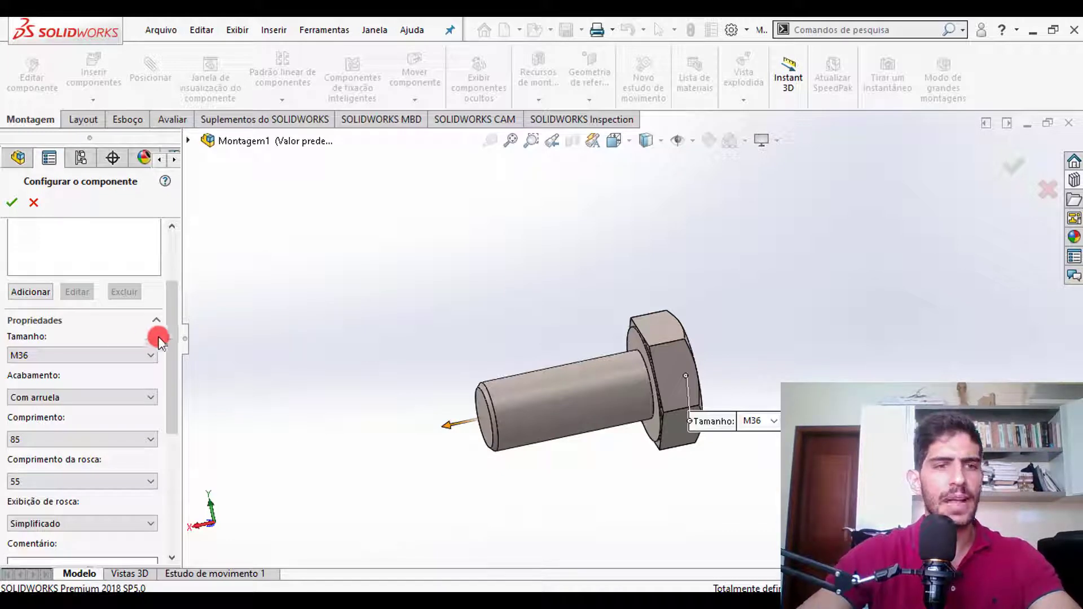
- Switch the bolt's finish to Chanfro, inspect the underside of the head, and restore the finish to Com arruela
left_click_drag(170, 336, 175, 354)
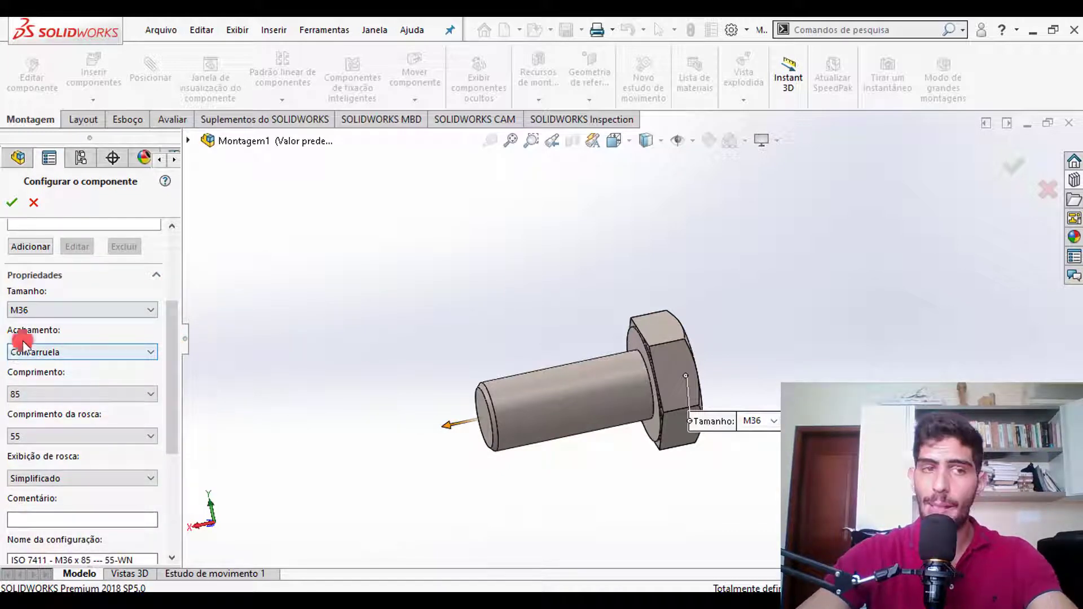
left_click(128, 356)
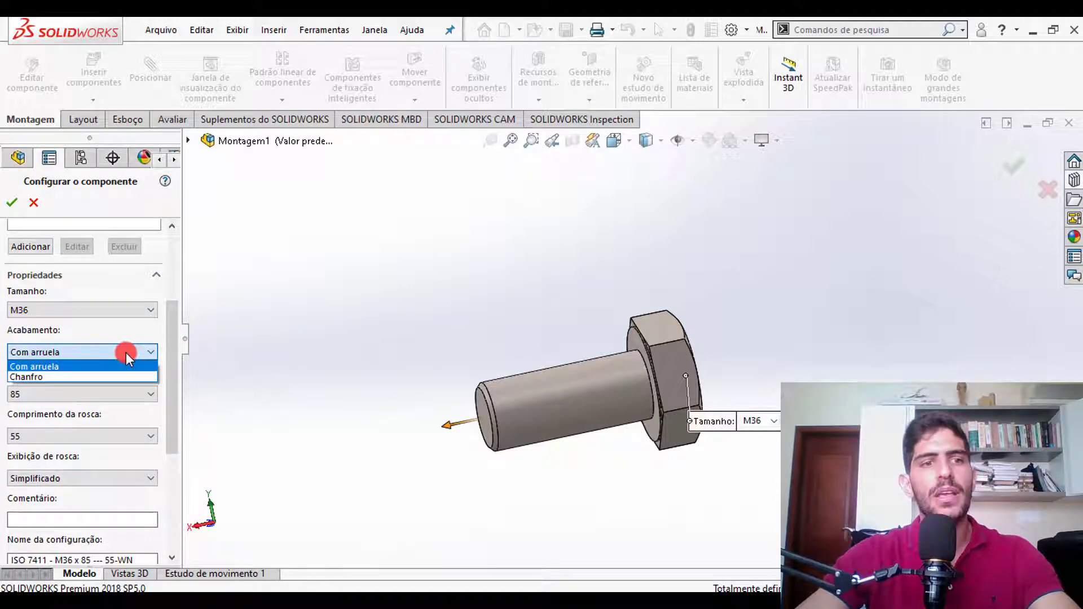
left_click(103, 373)
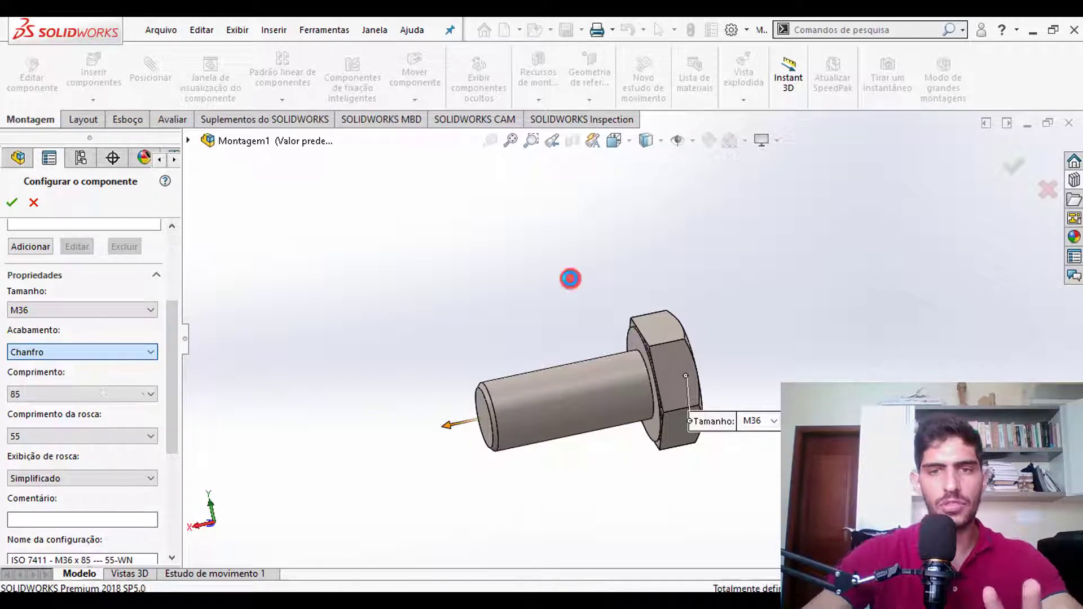
scroll(675, 372, "down", 2)
scroll(672, 355, "up", 2)
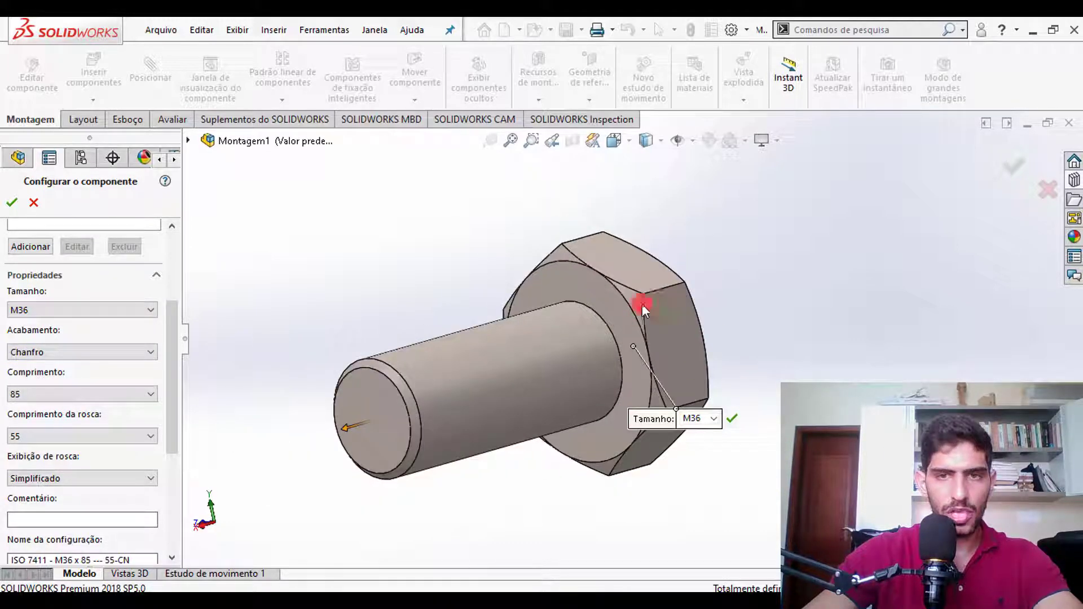
left_click(146, 362)
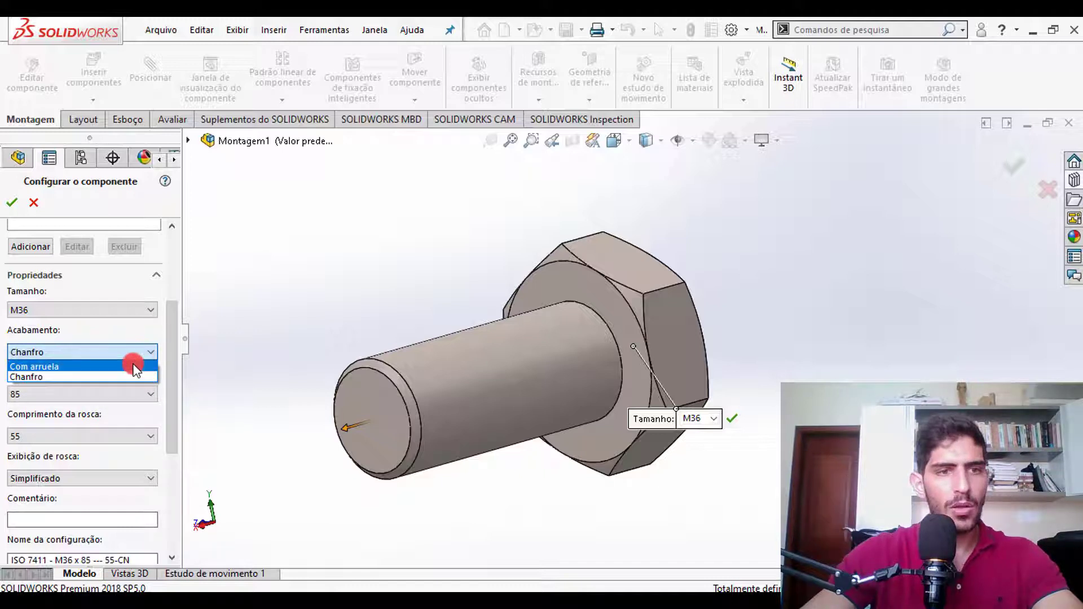
left_click(135, 365)
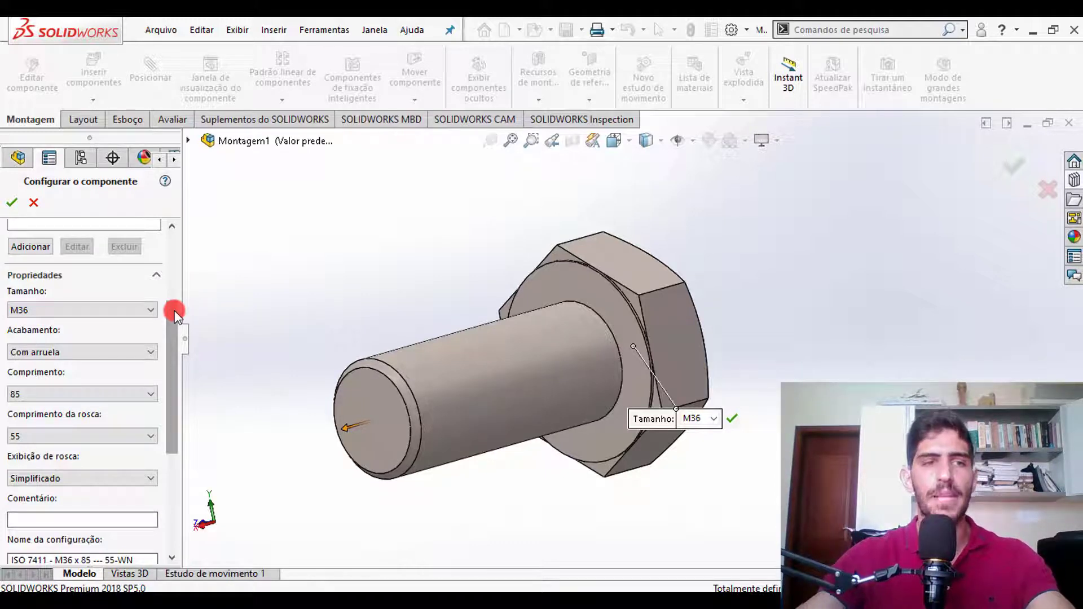
- Set the bolt's length to 110 and choose a thread length of 80
left_click_drag(175, 316, 173, 328)
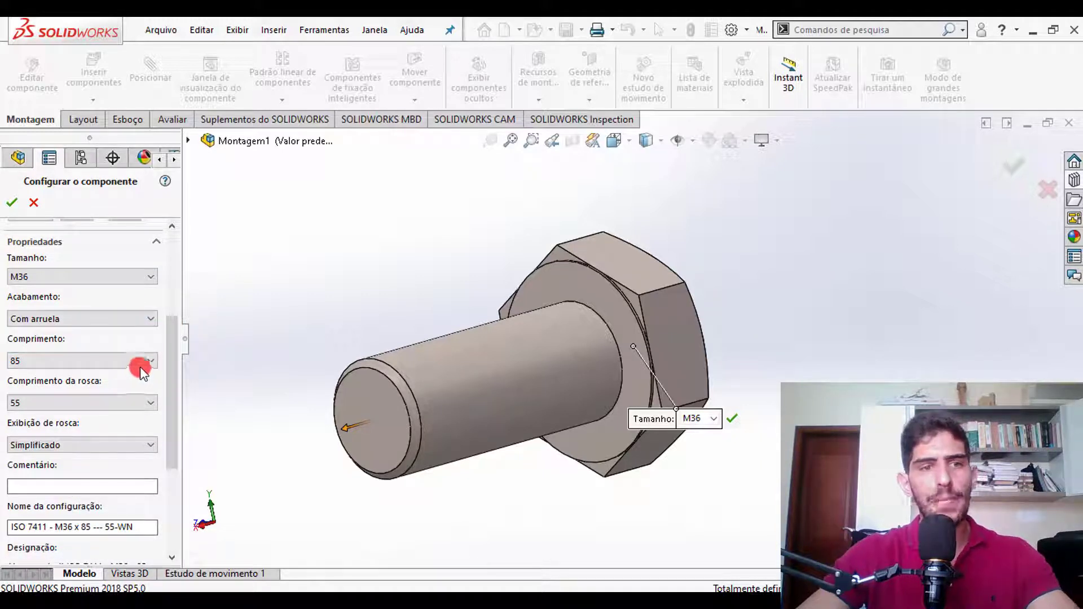
left_click(141, 367)
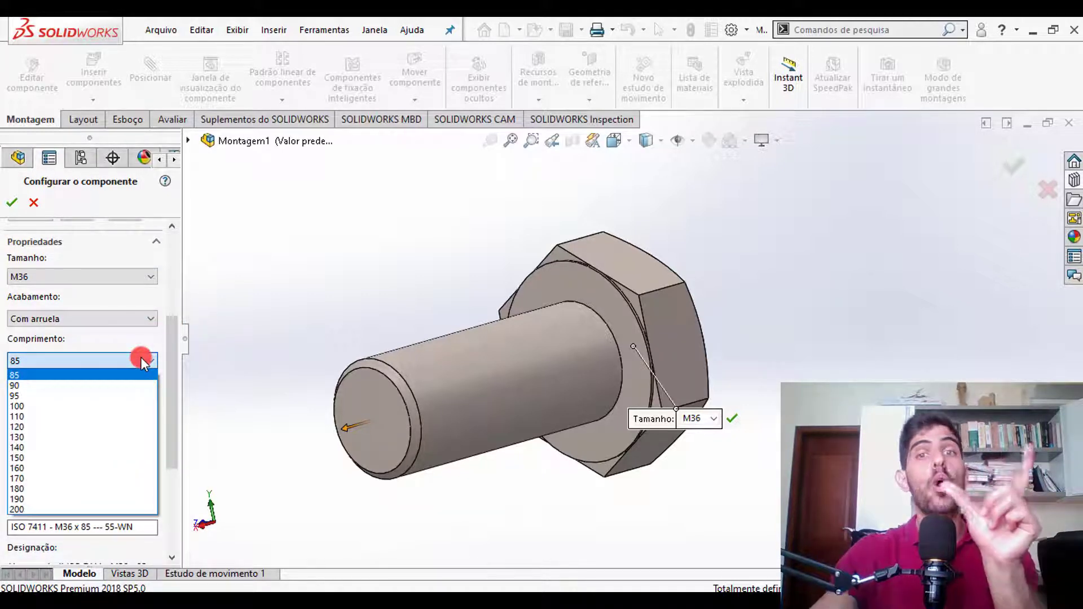
left_click(51, 418)
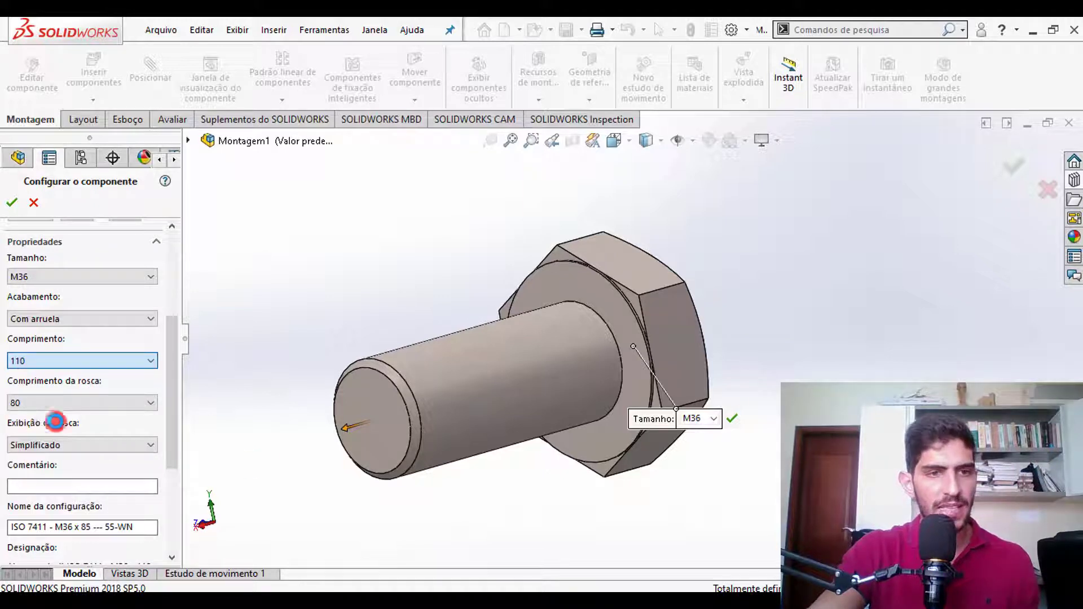
scroll(376, 474, "up", 1)
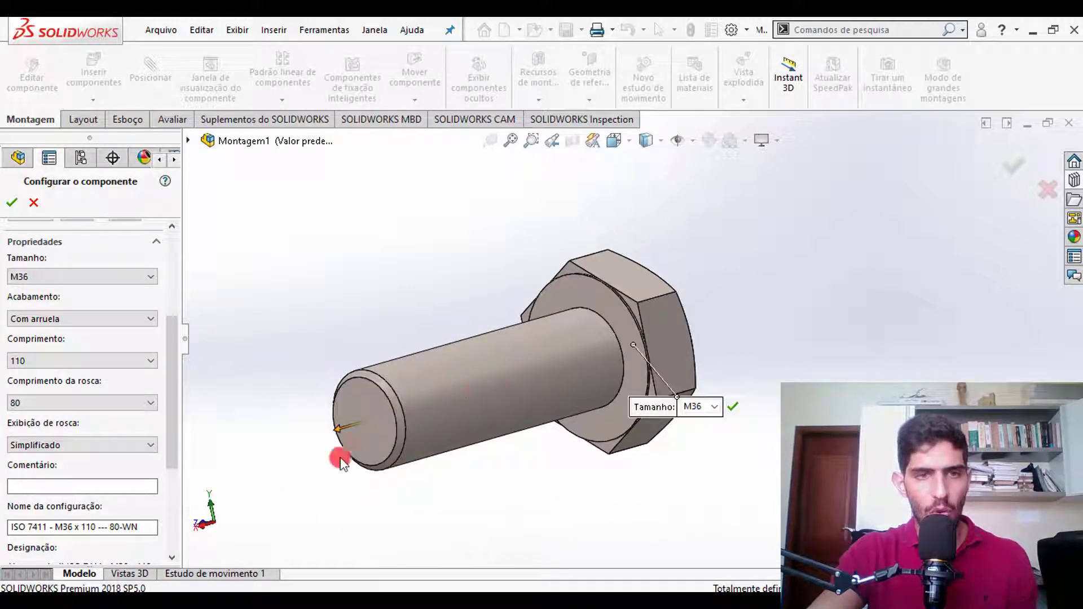
left_click(139, 405)
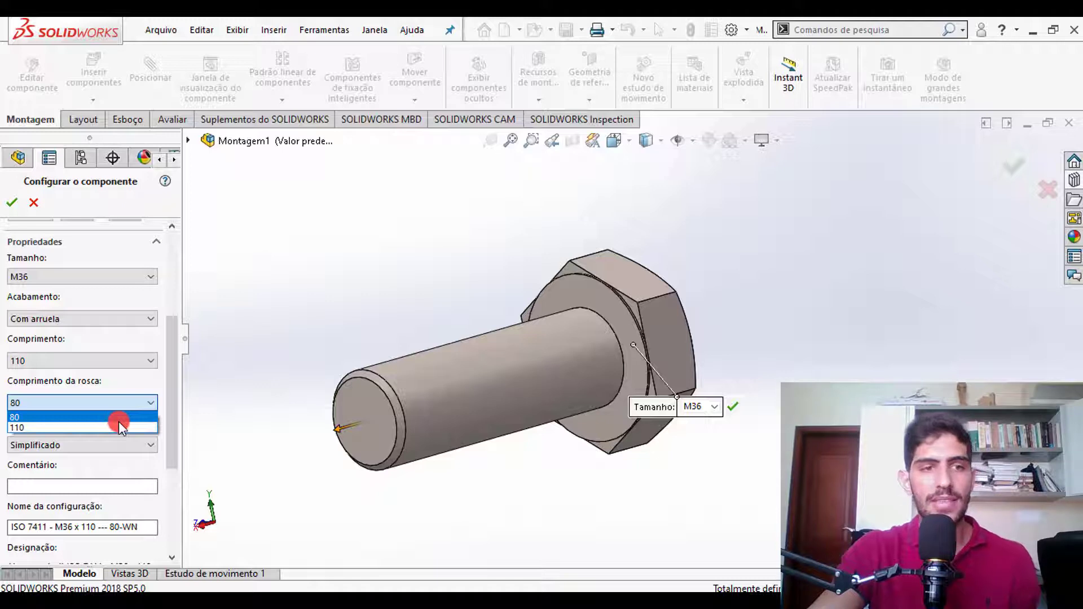
left_click(117, 418)
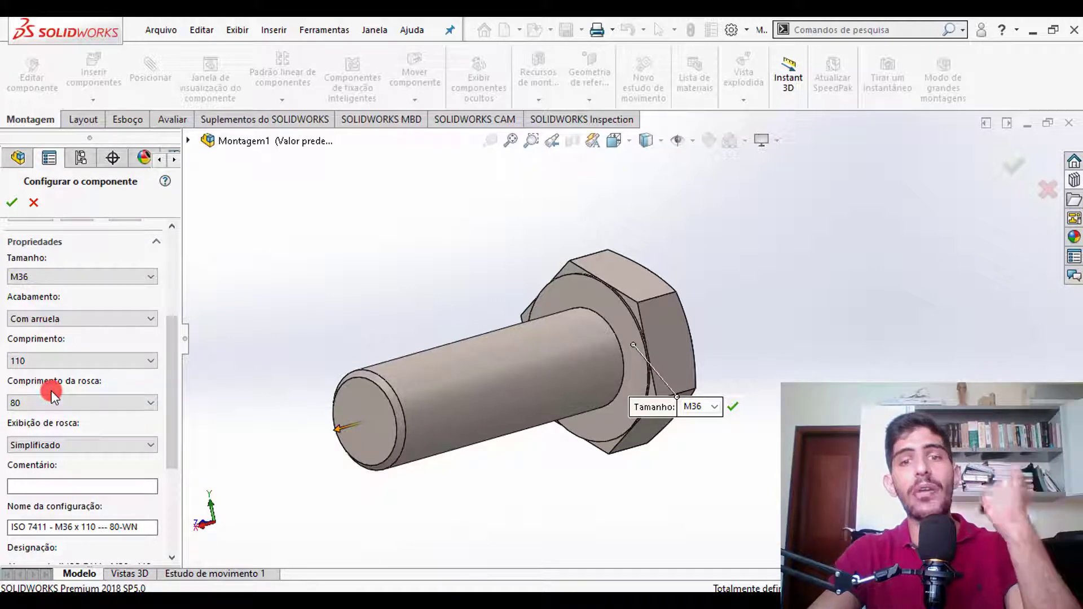
- Set the bolt's thread display to Representação and extend the thread length to 110
left_click(104, 446)
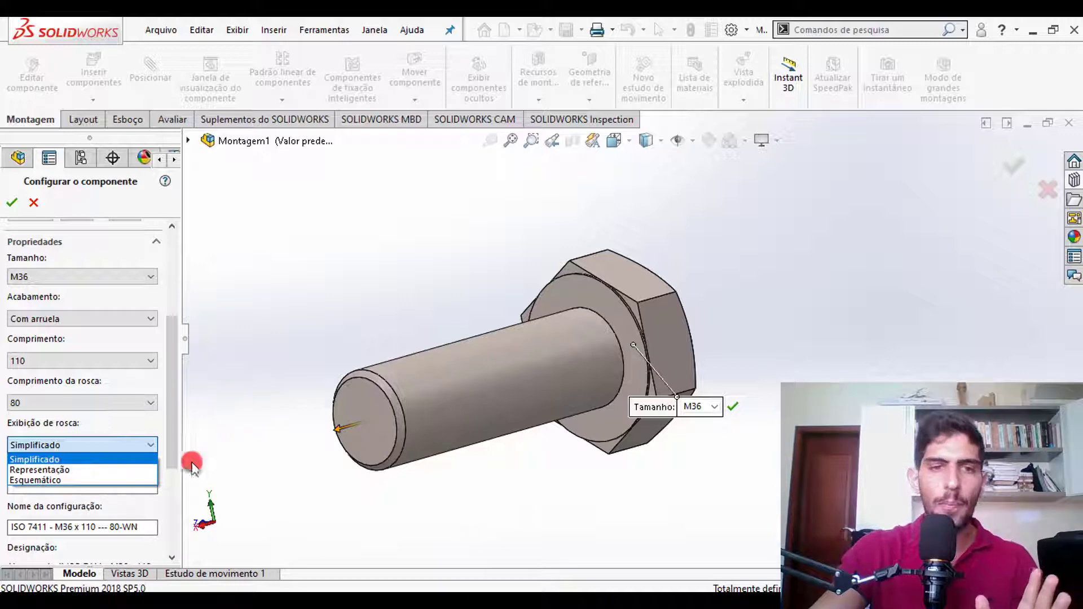
left_click(80, 470)
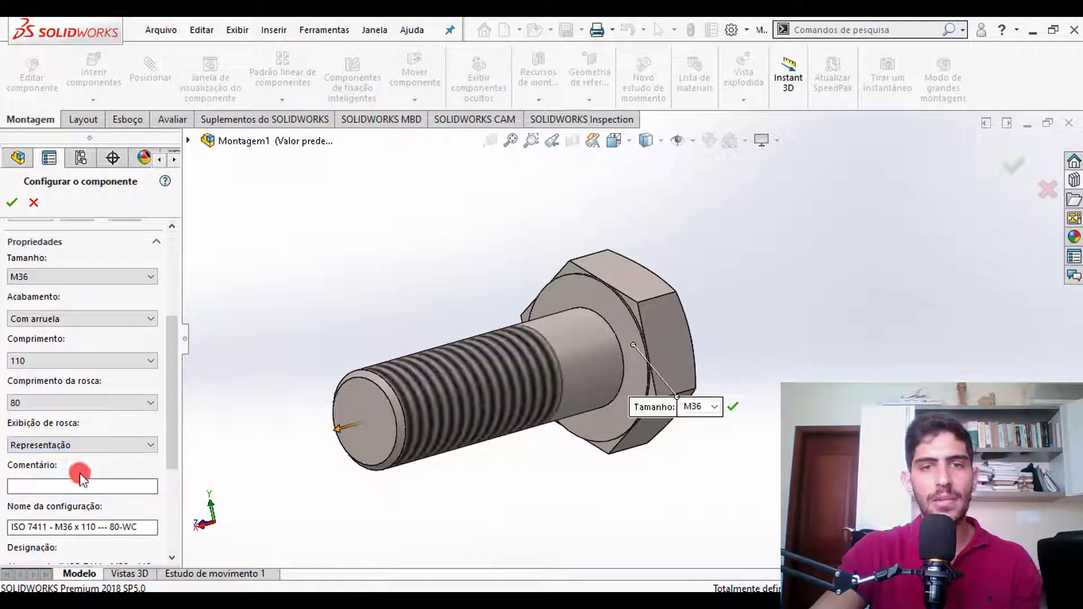
middle_click_drag(432, 417, 418, 497)
left_click(99, 404)
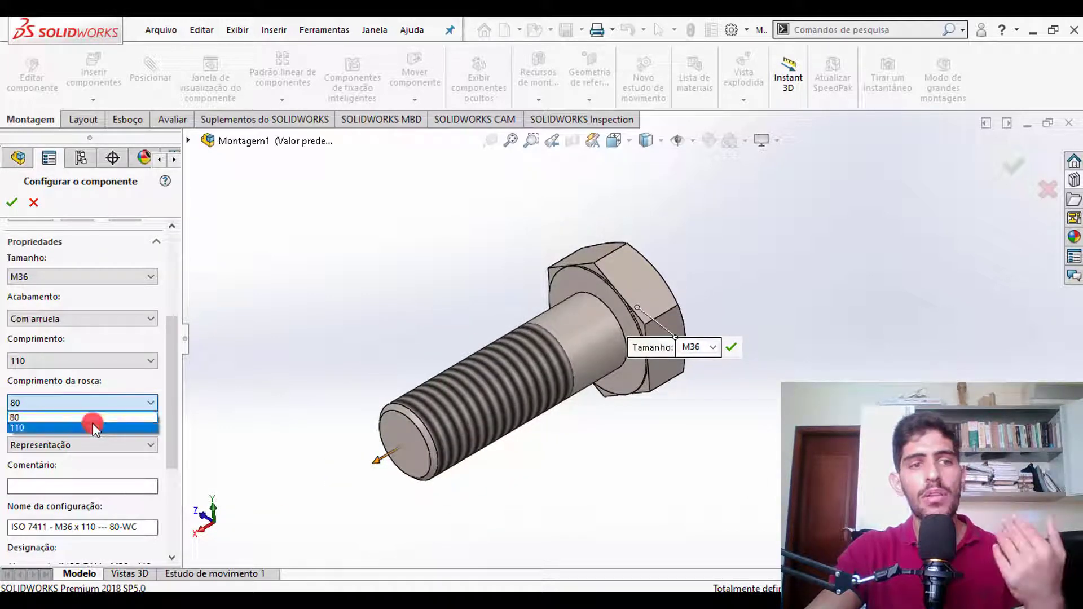
left_click(92, 423)
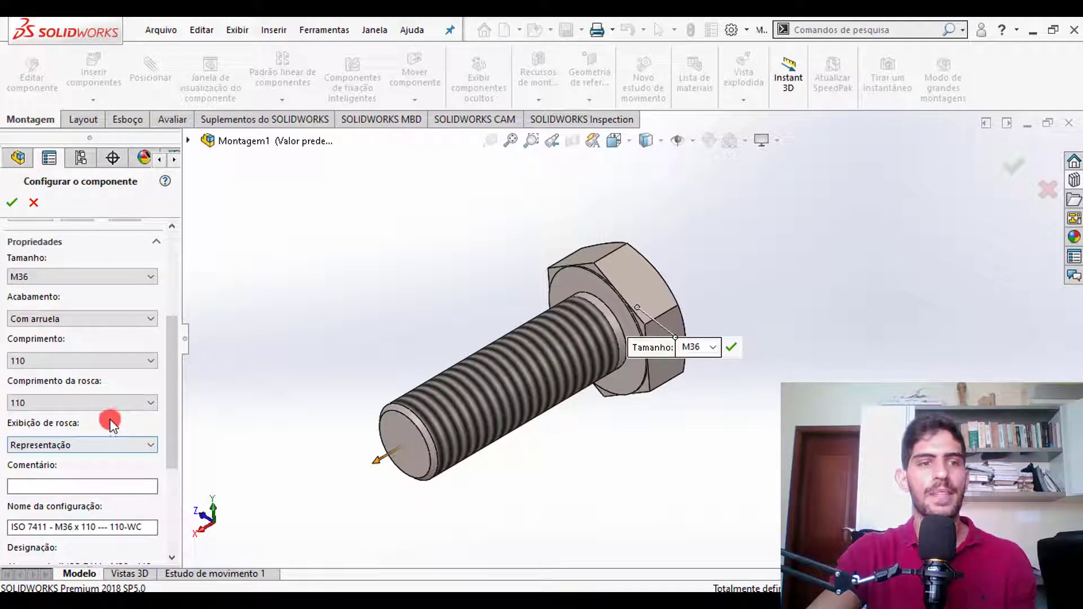
- Set the thread display to Esquemático, inspect the modelled threads up close, and accept the bolt configuration
left_click(117, 445)
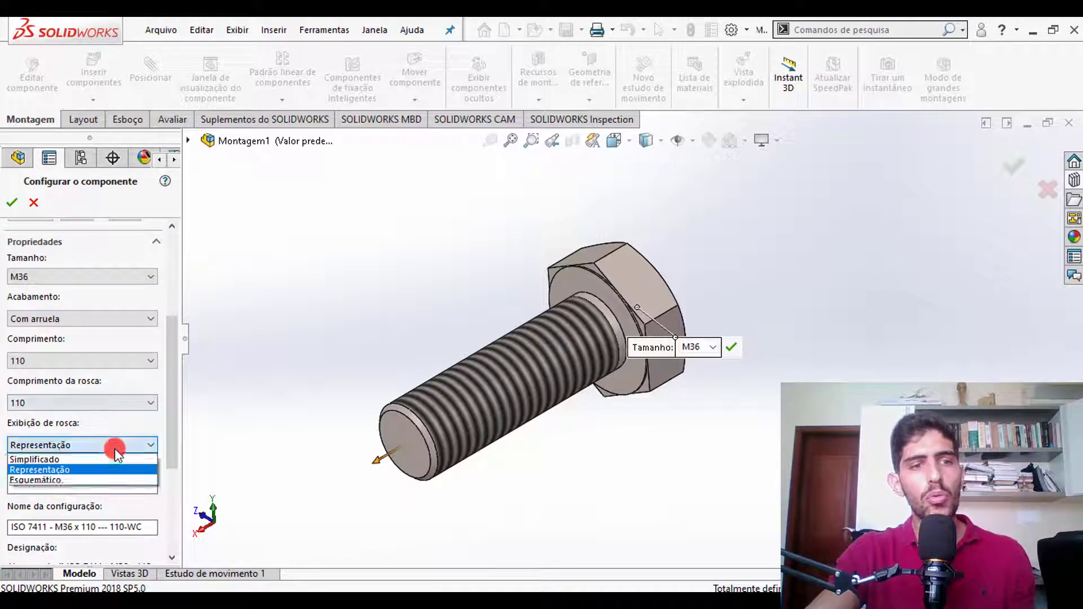
left_click(90, 478)
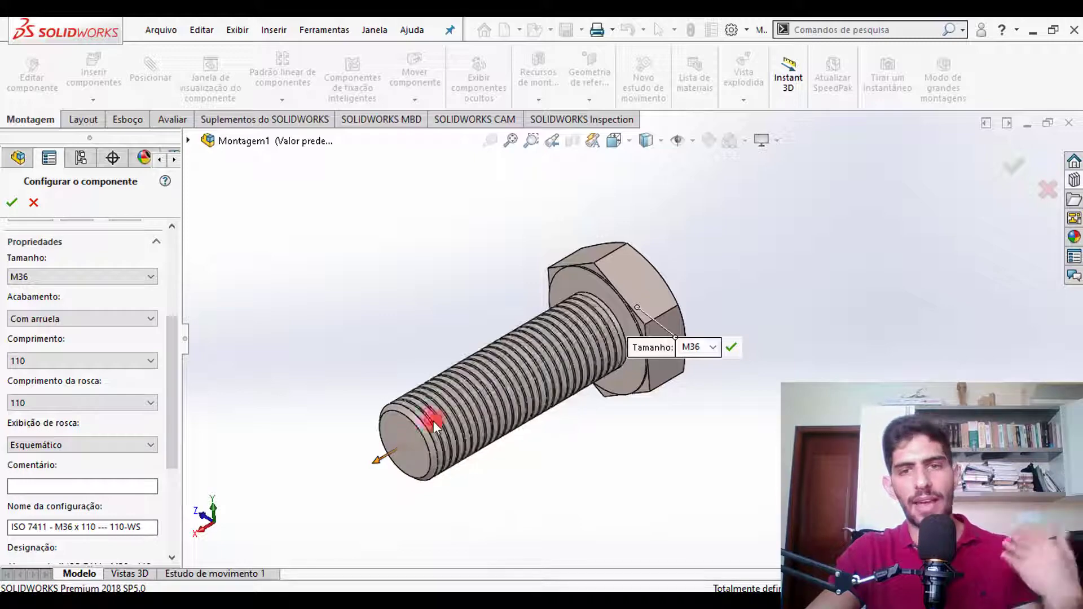
scroll(502, 401, "down", 5)
scroll(533, 387, "up", 5)
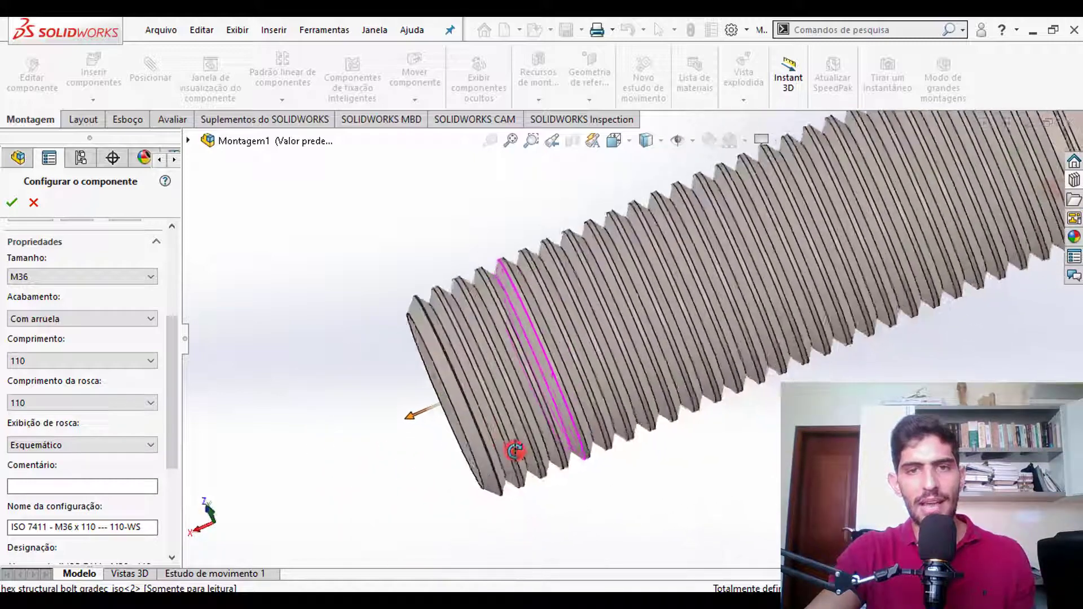
mouse_move(704, 332)
middle_mouse_down()
mouse_move(677, 331)
mouse_move(714, 333)
mouse_move(717, 320)
middle_mouse_up()
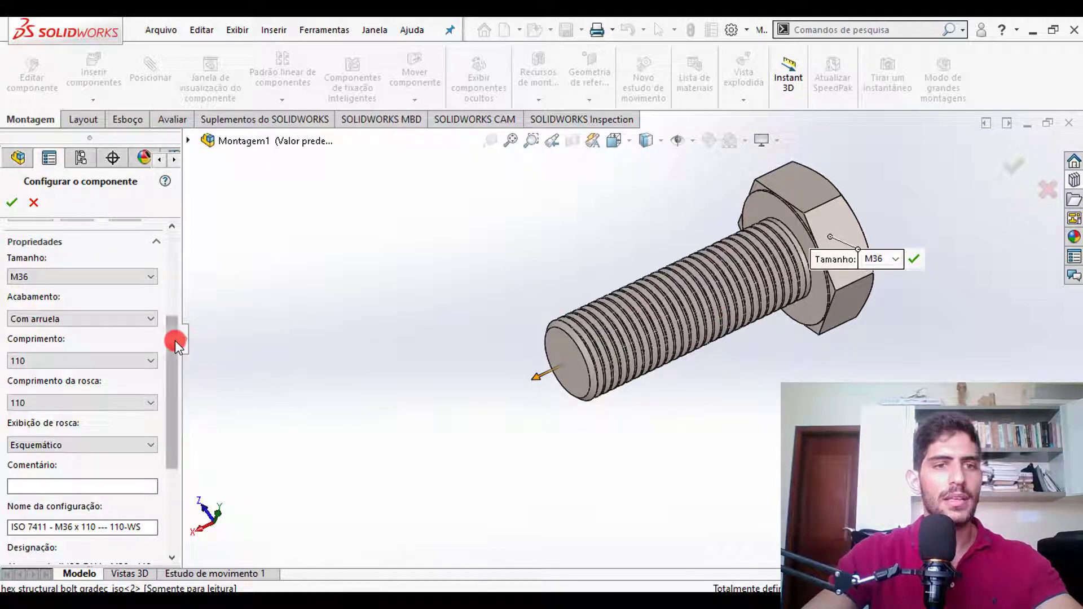
left_click(12, 203)
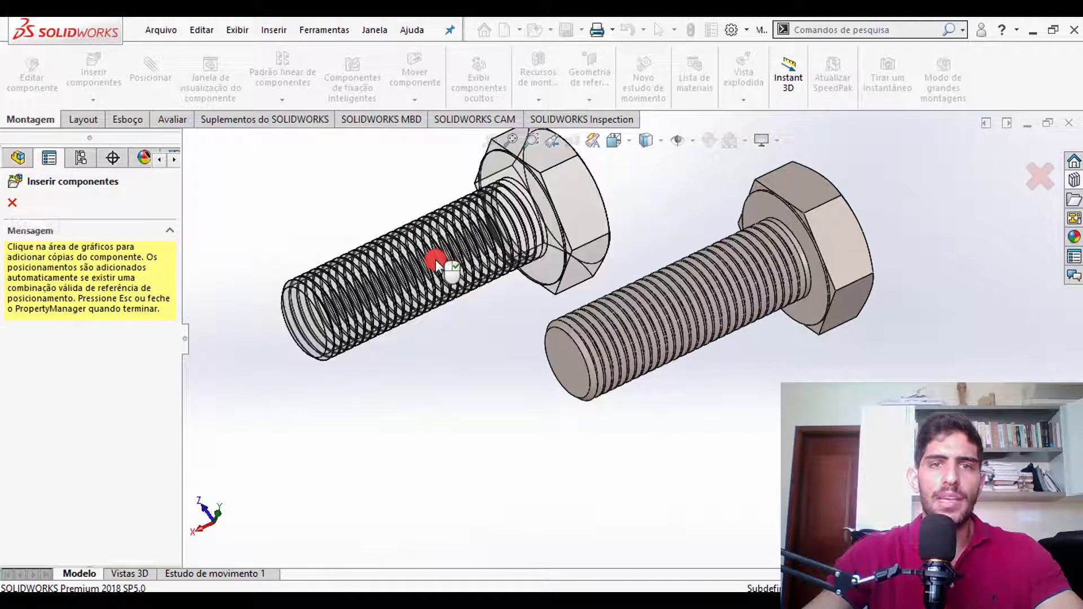
- End the component insertion without placing another copy of the bolt
key("Escape")
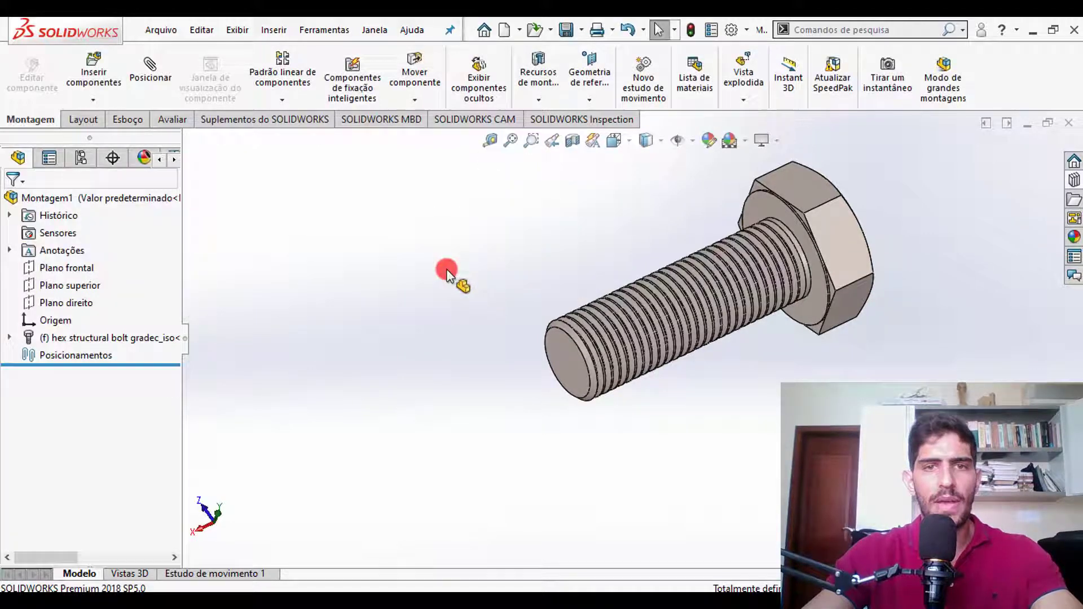
mouse_move(704, 278)
middle_mouse_down()
mouse_move(770, 300)
mouse_move(658, 300)
mouse_move(482, 462)
mouse_move(716, 387)
mouse_move(655, 378)
mouse_move(669, 370)
mouse_move(598, 371)
middle_mouse_up()
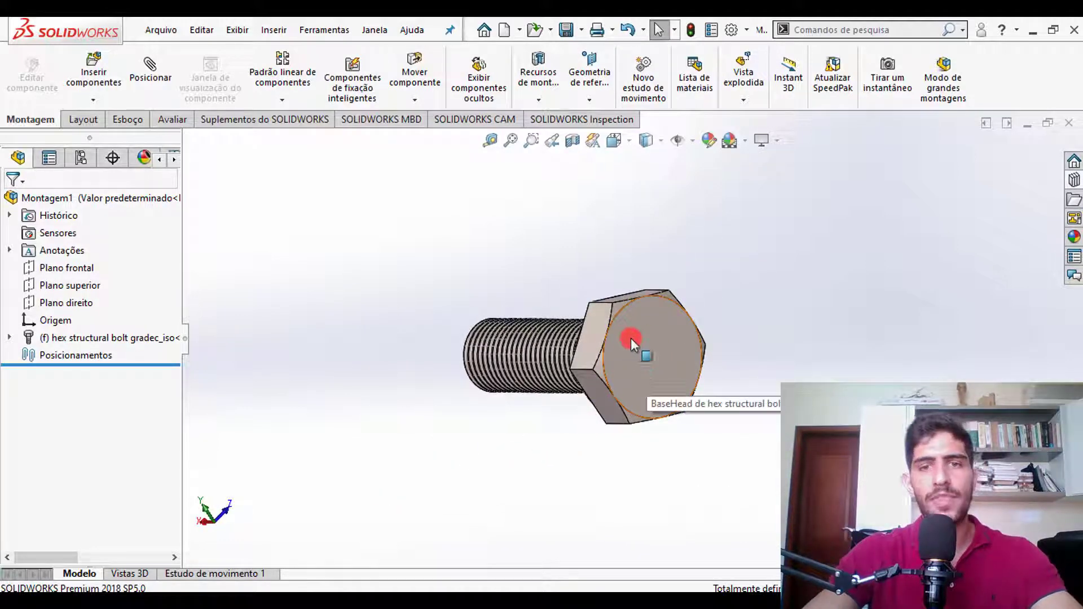
- Reopen the placed bolt's Toolbox configuration, review its properties, and close it without changes
left_click(606, 359)
right_click(606, 359)
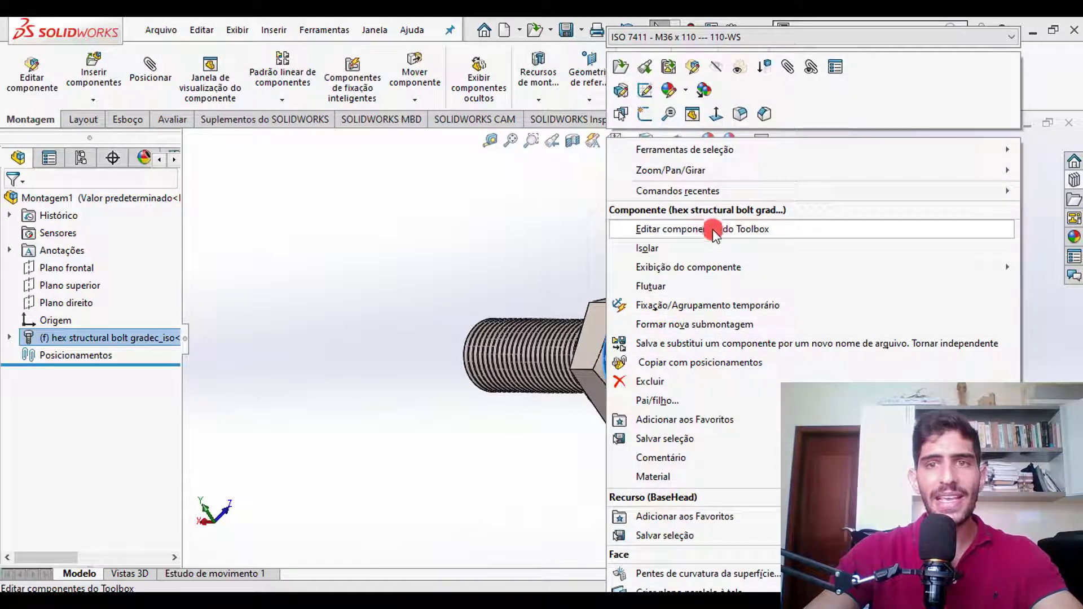
left_click(743, 233)
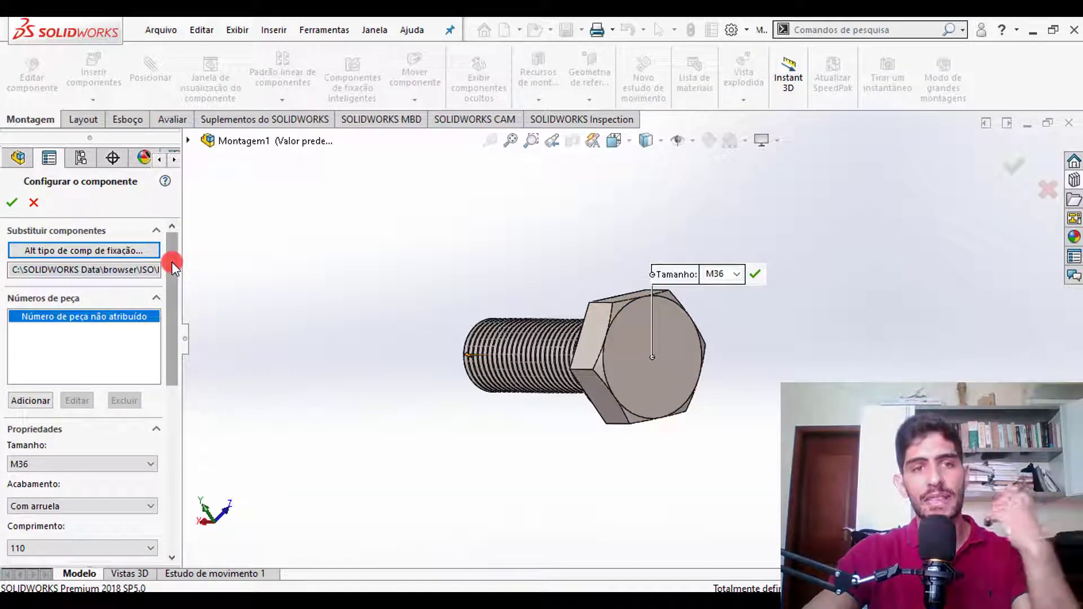
scroll(172, 270, "down", 1)
left_click_drag(171, 276, 172, 300)
left_click(34, 203)
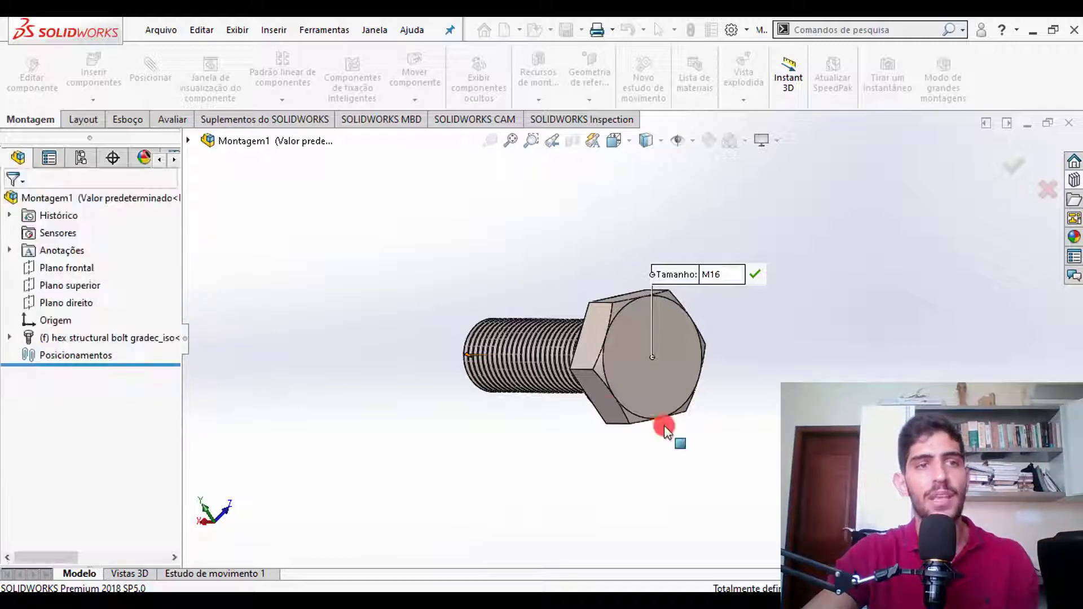
- Open the hex structural bolt part in its own window from the assembly and acknowledge the read-only notice
left_click(633, 360)
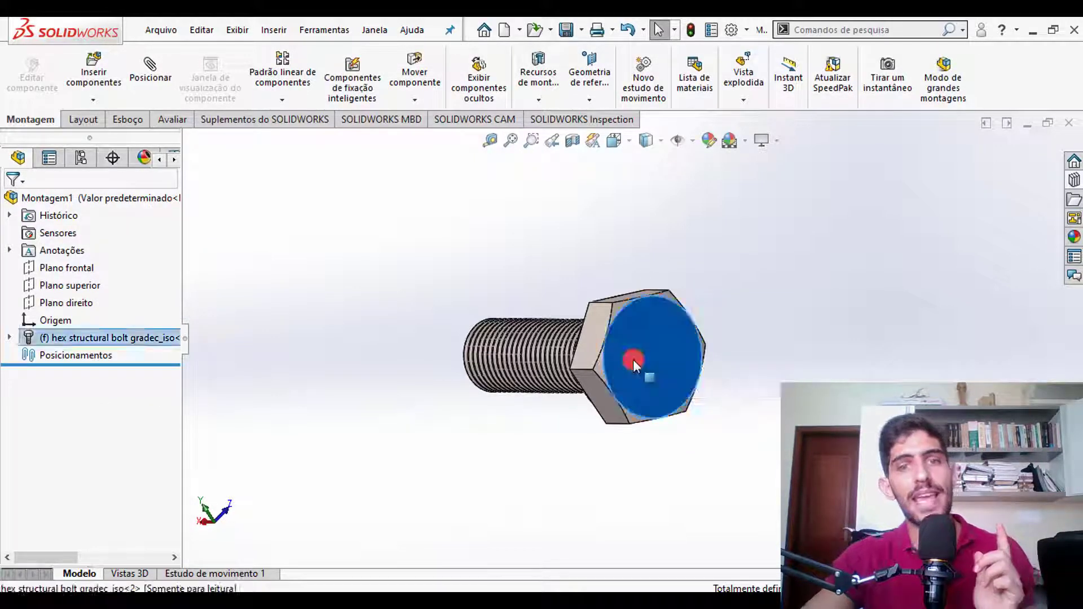
right_click(633, 360)
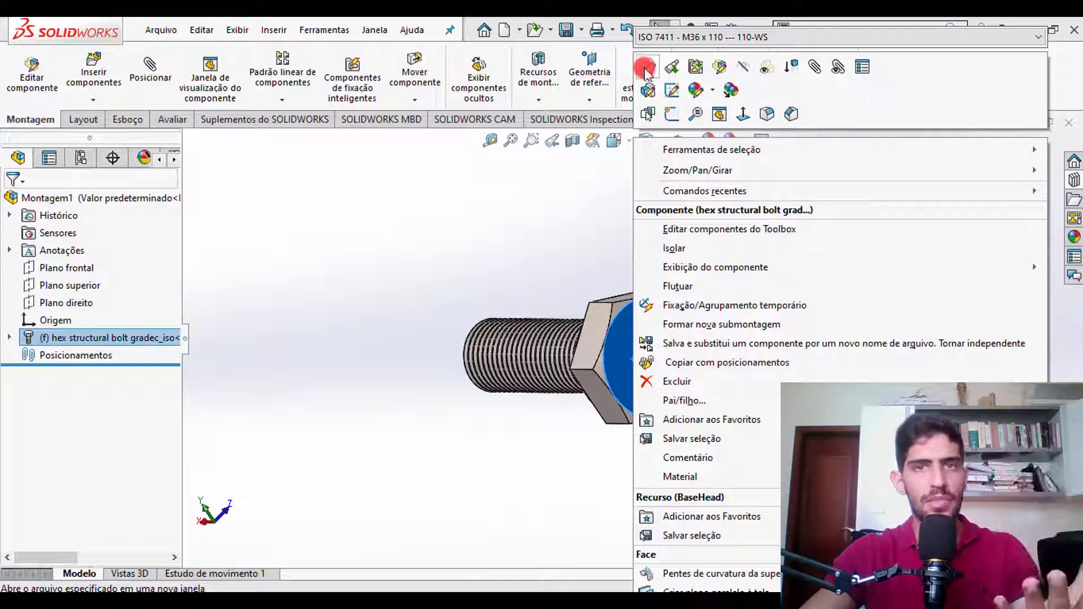
left_click(677, 367)
left_click(673, 368)
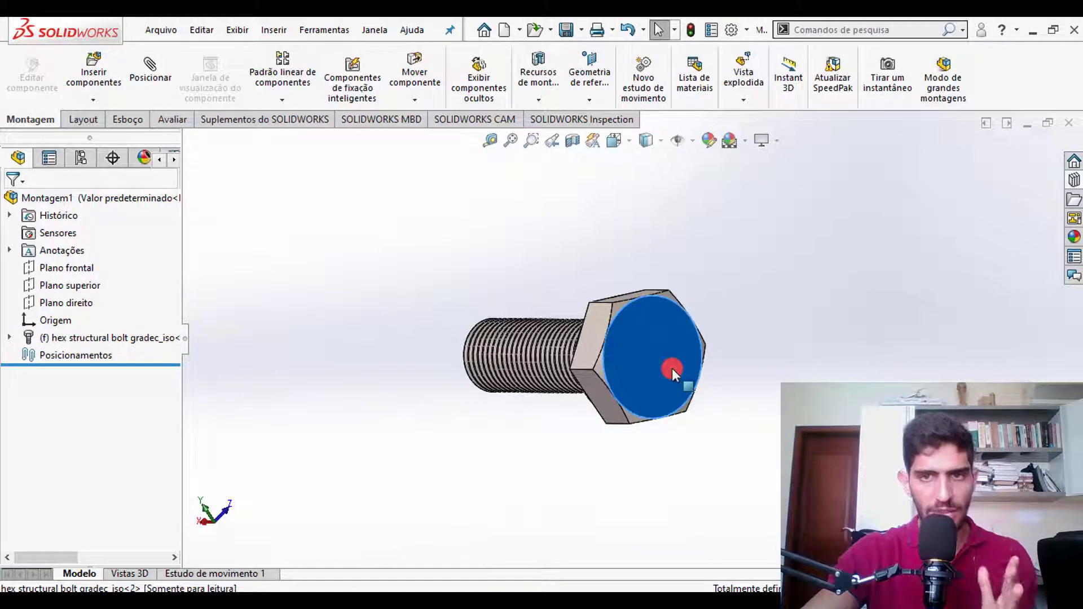
right_click(673, 368)
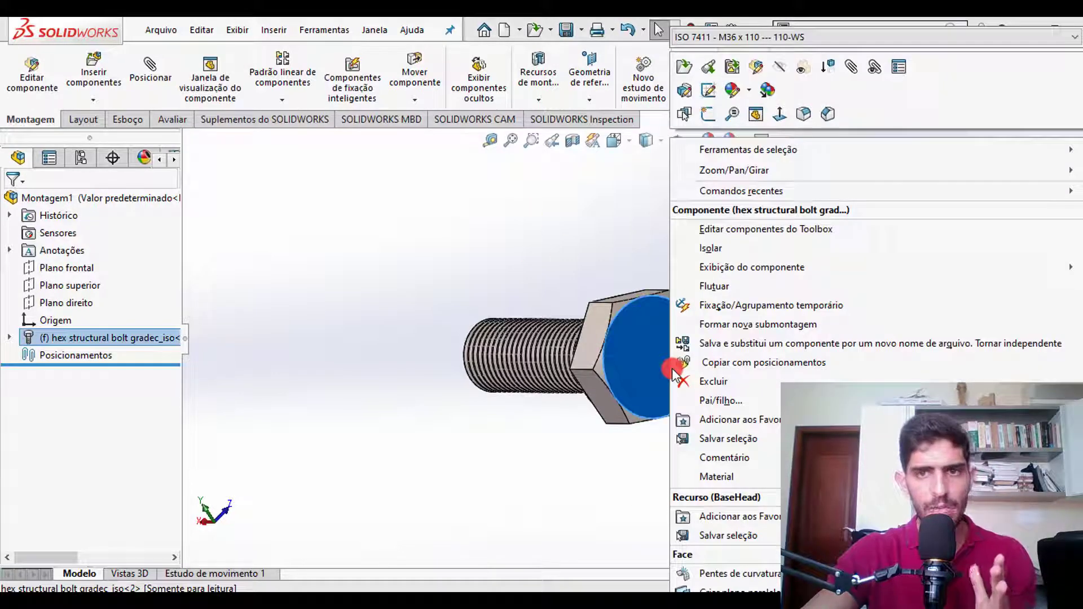
left_click(682, 69)
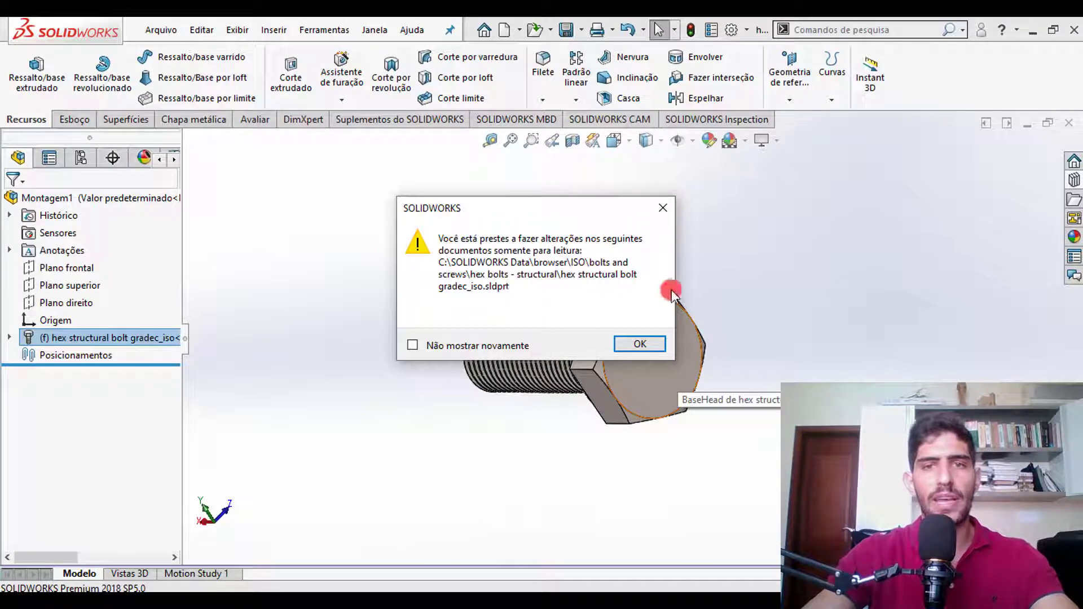
left_click(637, 344)
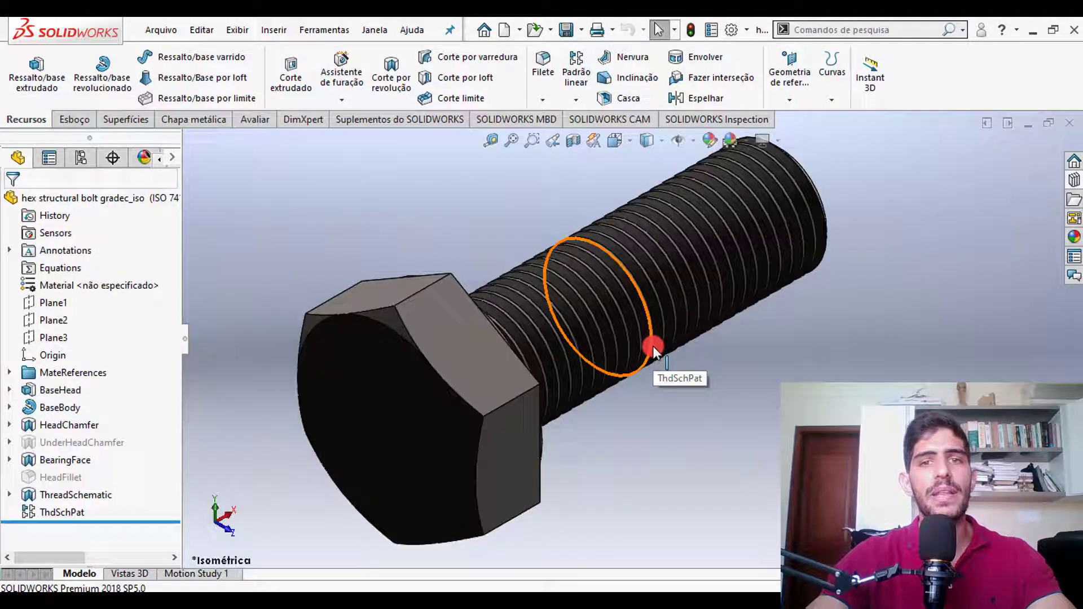
- Change the part's scene background to Branco simples and inspect the threads along the bolt shank
scroll(652, 347, "up", 4)
scroll(590, 349, "down", 1)
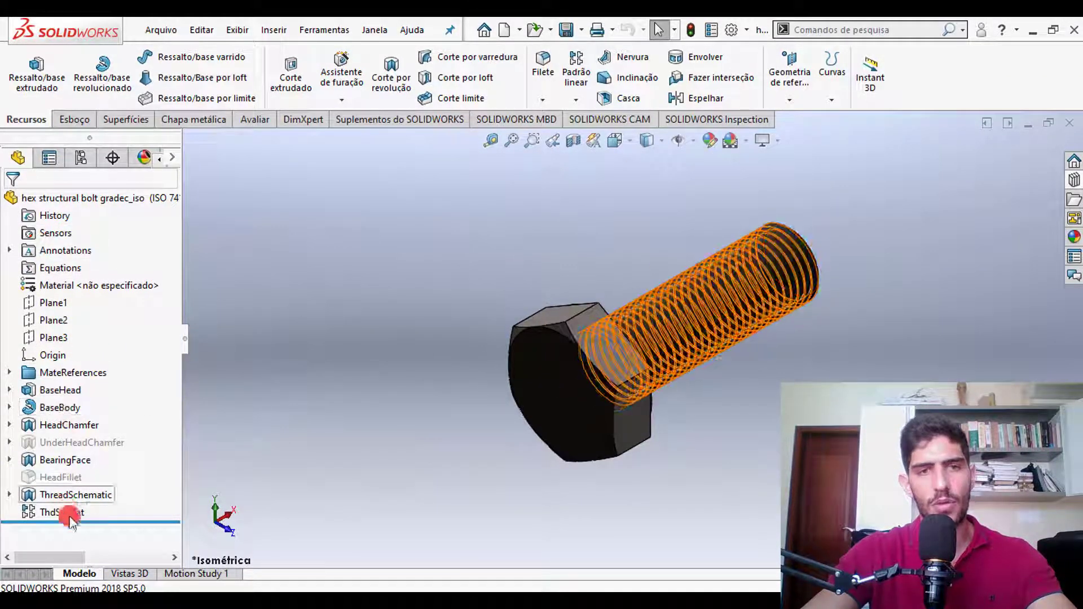
left_click(747, 141)
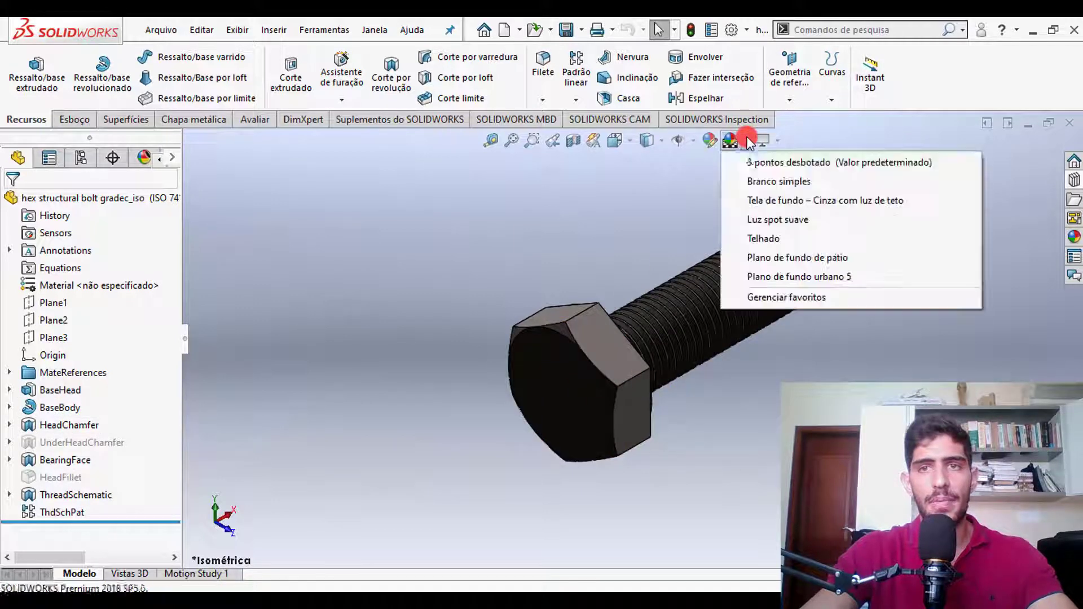
left_click(744, 141)
left_click(748, 142)
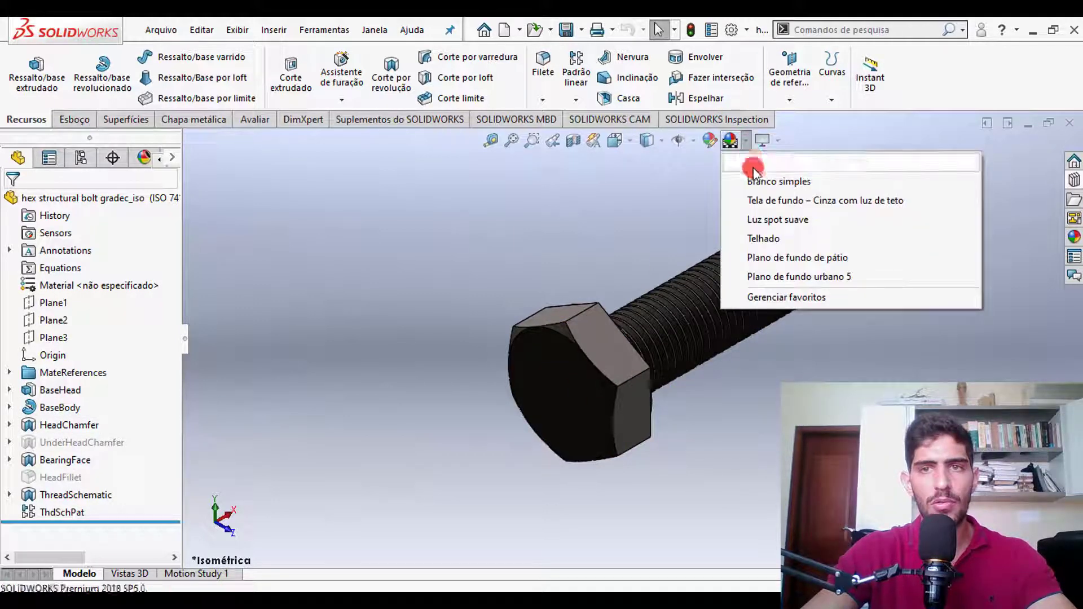
left_click(757, 174)
left_click(561, 360)
mouse_move(562, 361)
middle_mouse_down()
mouse_move(691, 274)
mouse_move(797, 301)
mouse_move(721, 357)
mouse_move(563, 346)
middle_mouse_up()
scroll(570, 347, "down", 3)
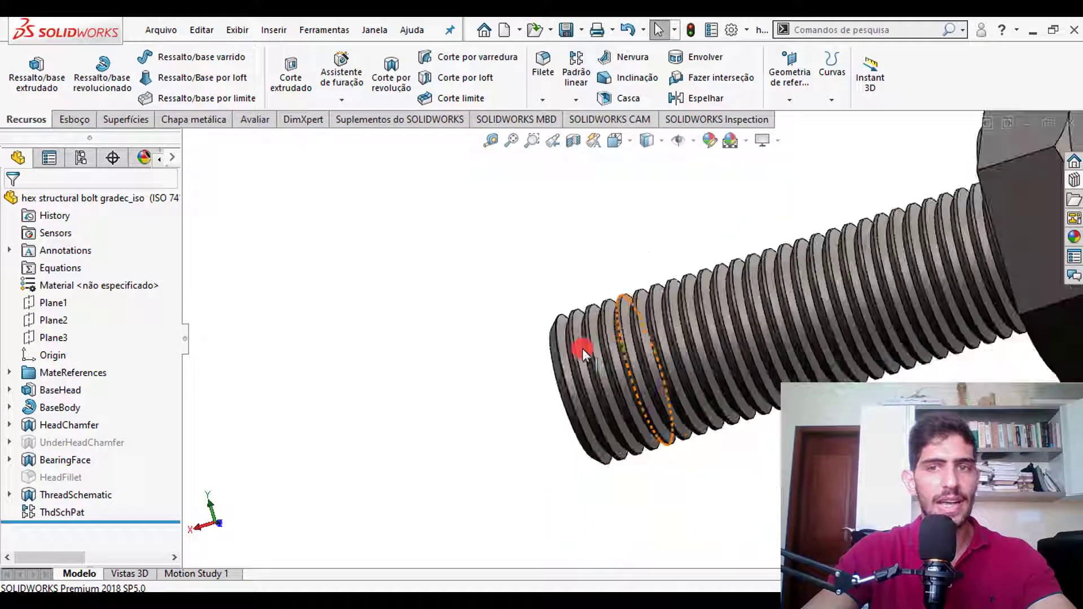
scroll(604, 361, "up", 5)
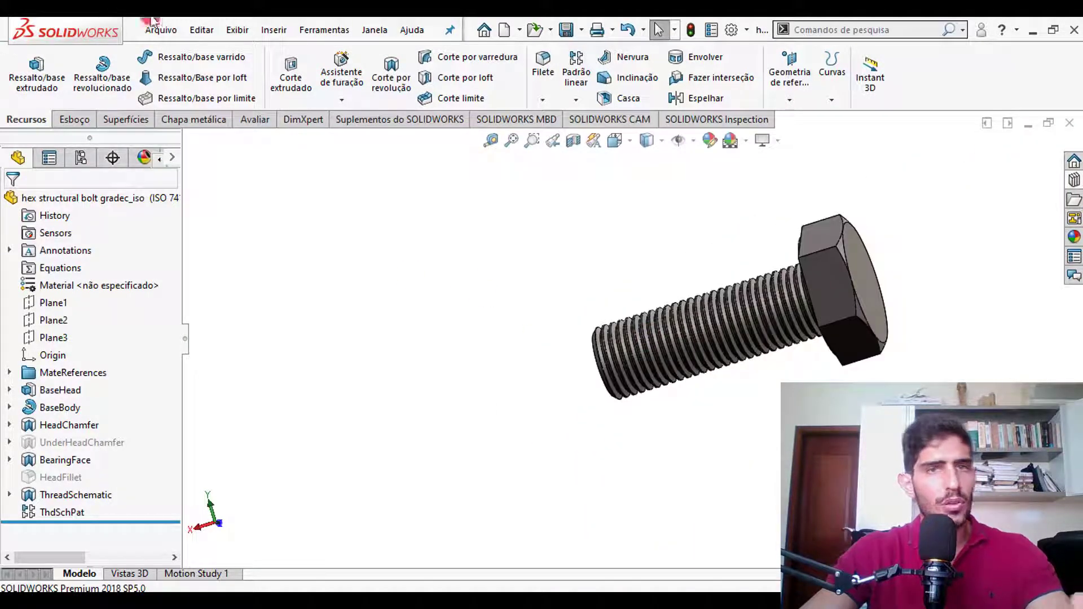
- Start a sketch on a flat side face of the hex head and draw a small circle near its centre
middle_click_drag(846, 237, 827, 305)
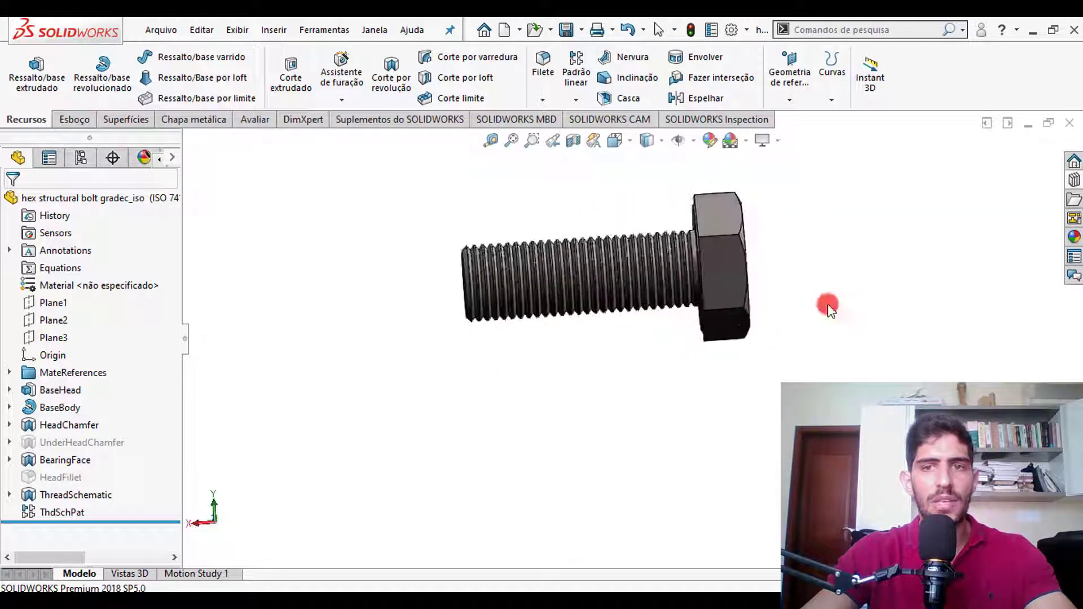
right_click(703, 280)
left_click(722, 292)
right_click(726, 274)
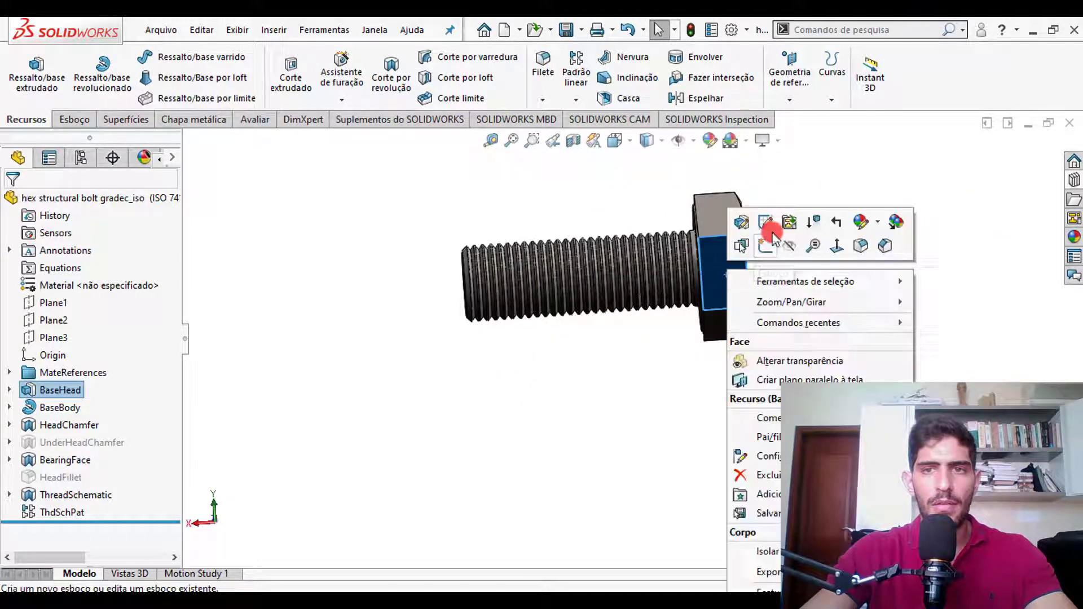
left_click(766, 247)
key("s")
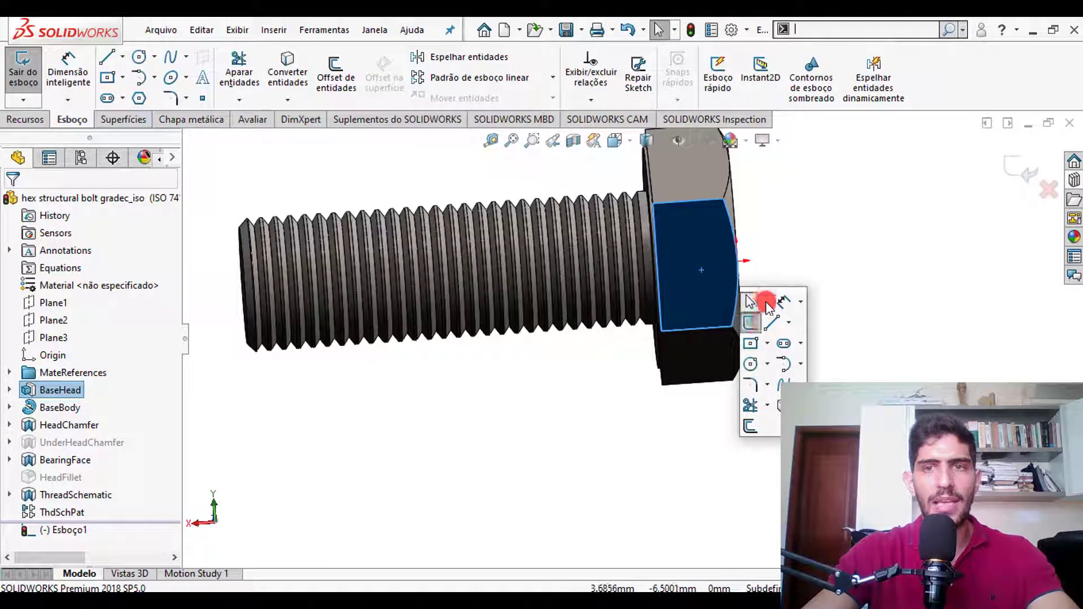
left_click(756, 364)
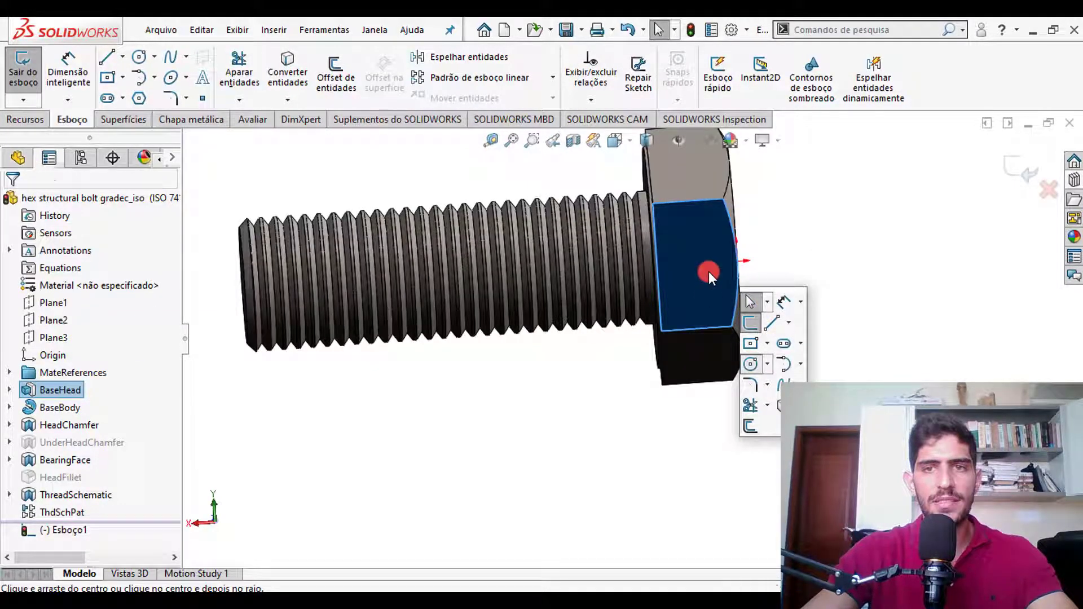
mouse_move(698, 266)
left_mouse_down()
mouse_move(709, 273)
mouse_move(711, 264)
left_mouse_up()
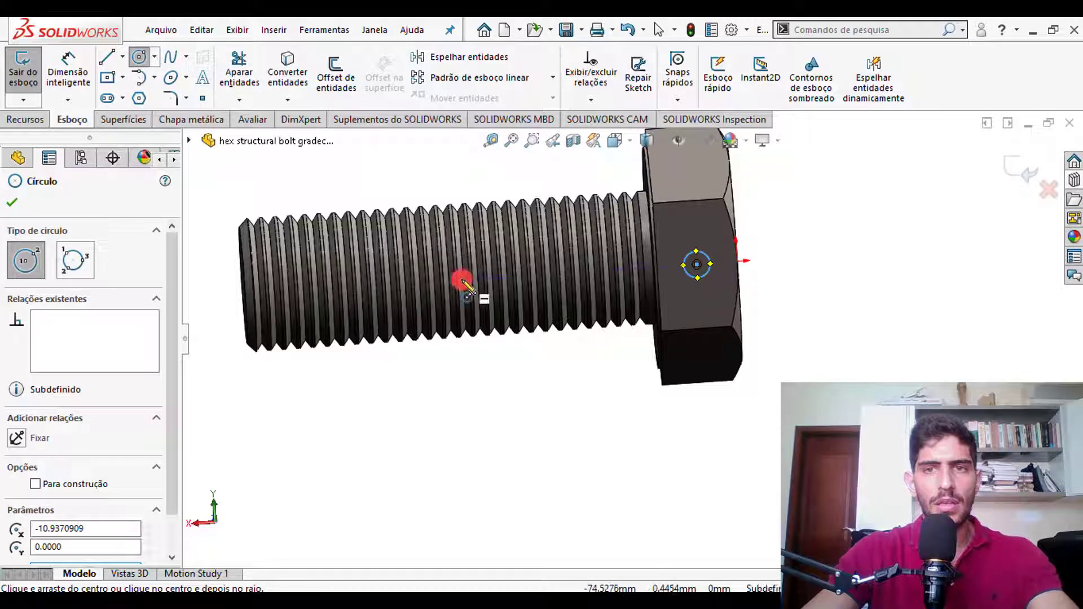
- Cut-extrude the circle through the bolt head with the end condition Passante and inspect the hole
left_click(27, 121)
left_click(290, 76)
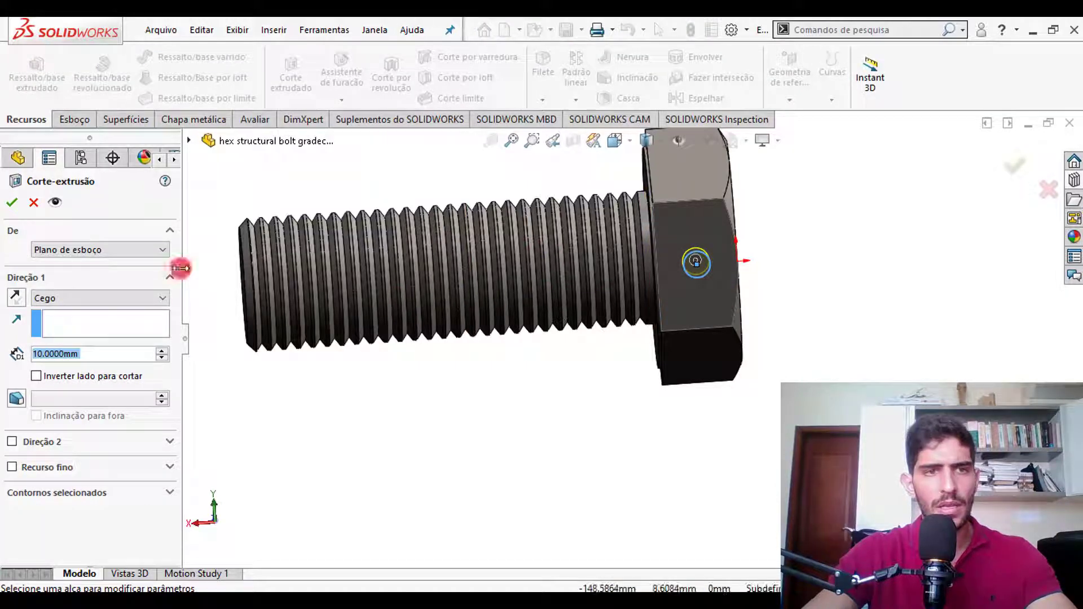
left_click(148, 298)
left_click(141, 317)
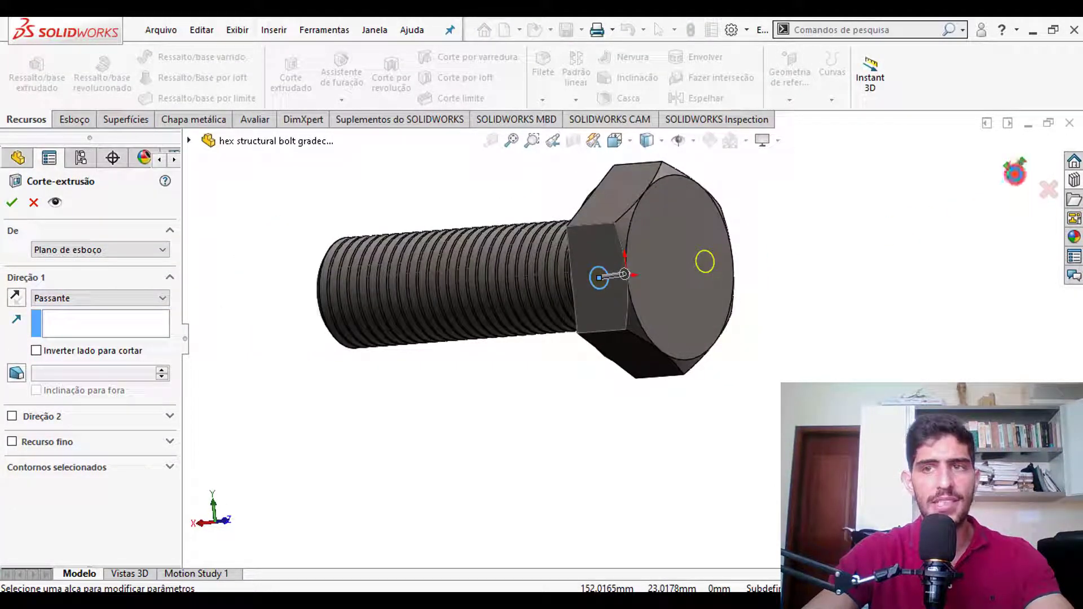
left_click(1015, 172)
middle_click_drag(870, 242, 721, 330)
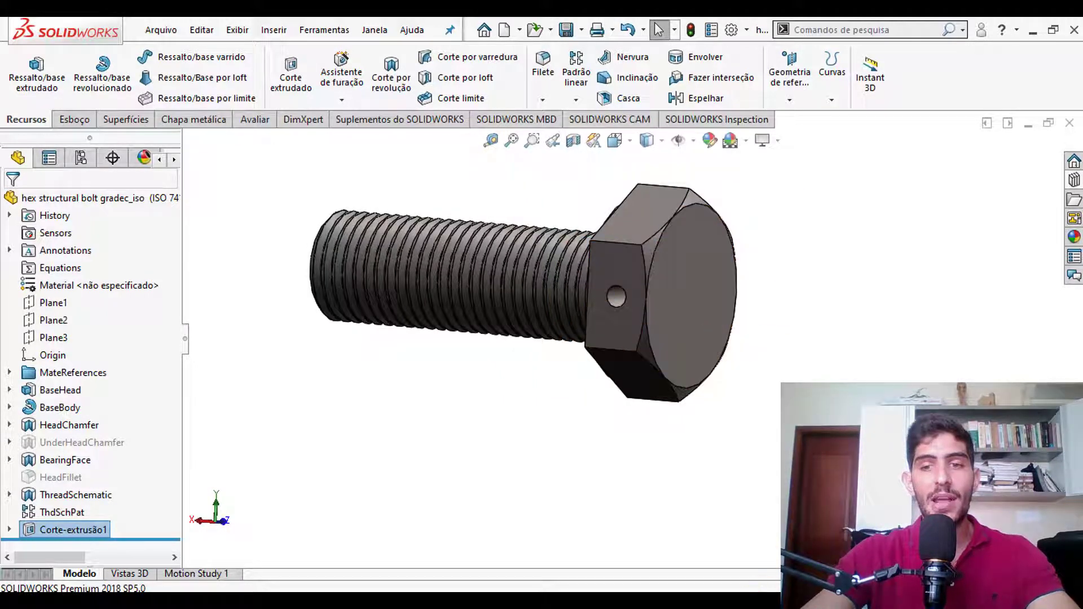
- Switch back to the Montagem1 assembly and examine the cross hole in the inserted bolt's head
mouse_move(726, 602)
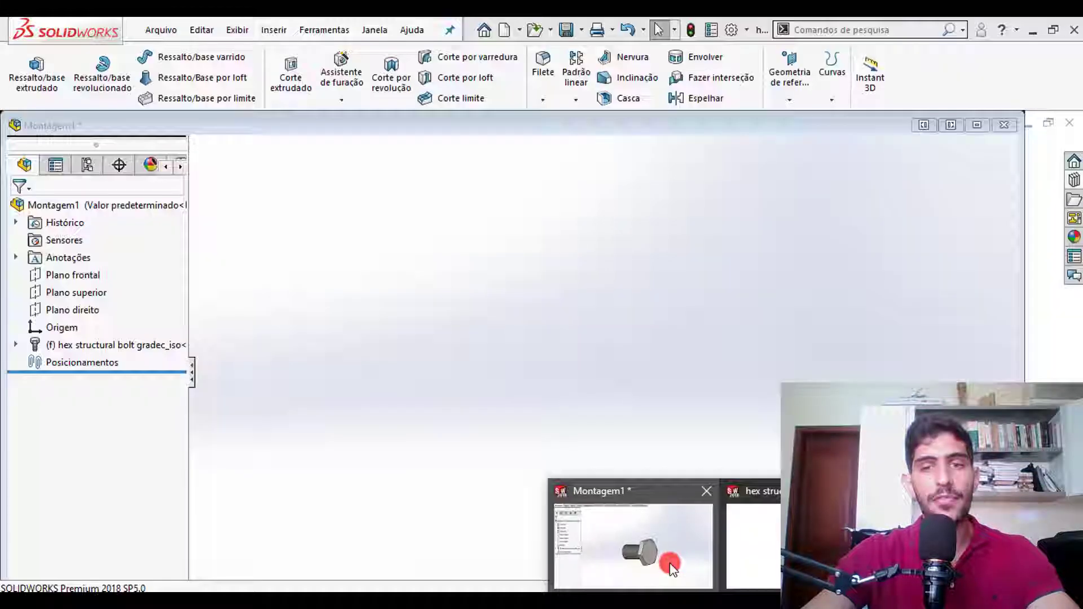
left_click(669, 564)
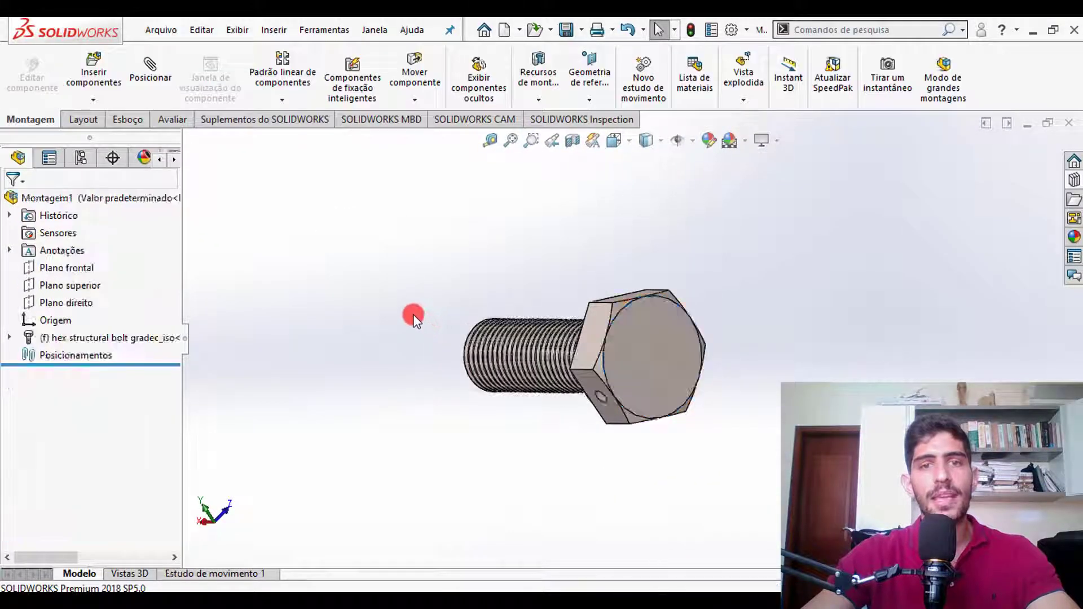
middle_click_drag(526, 342, 442, 412)
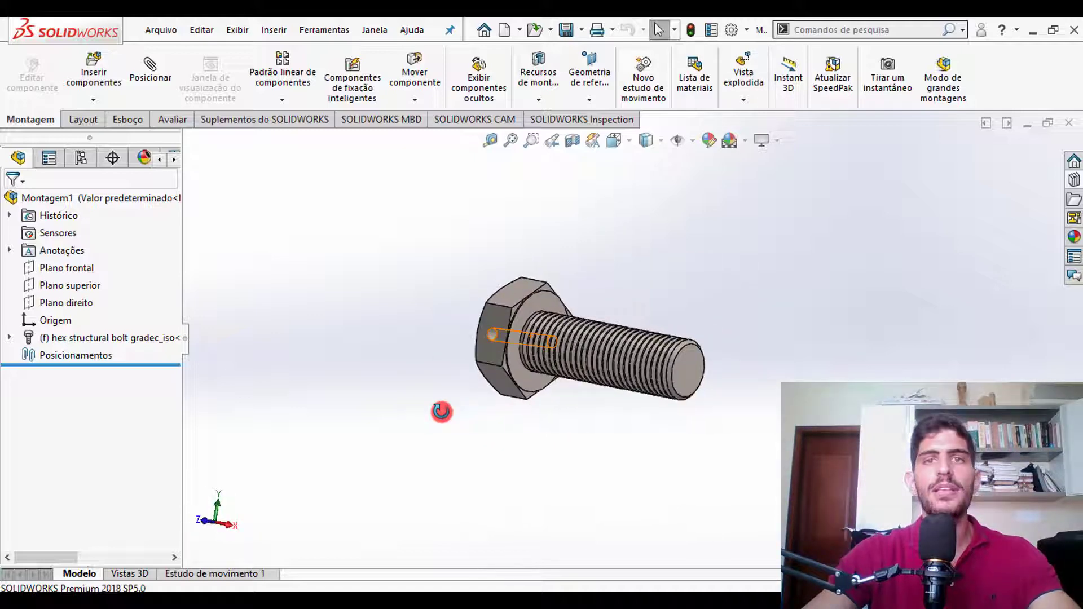